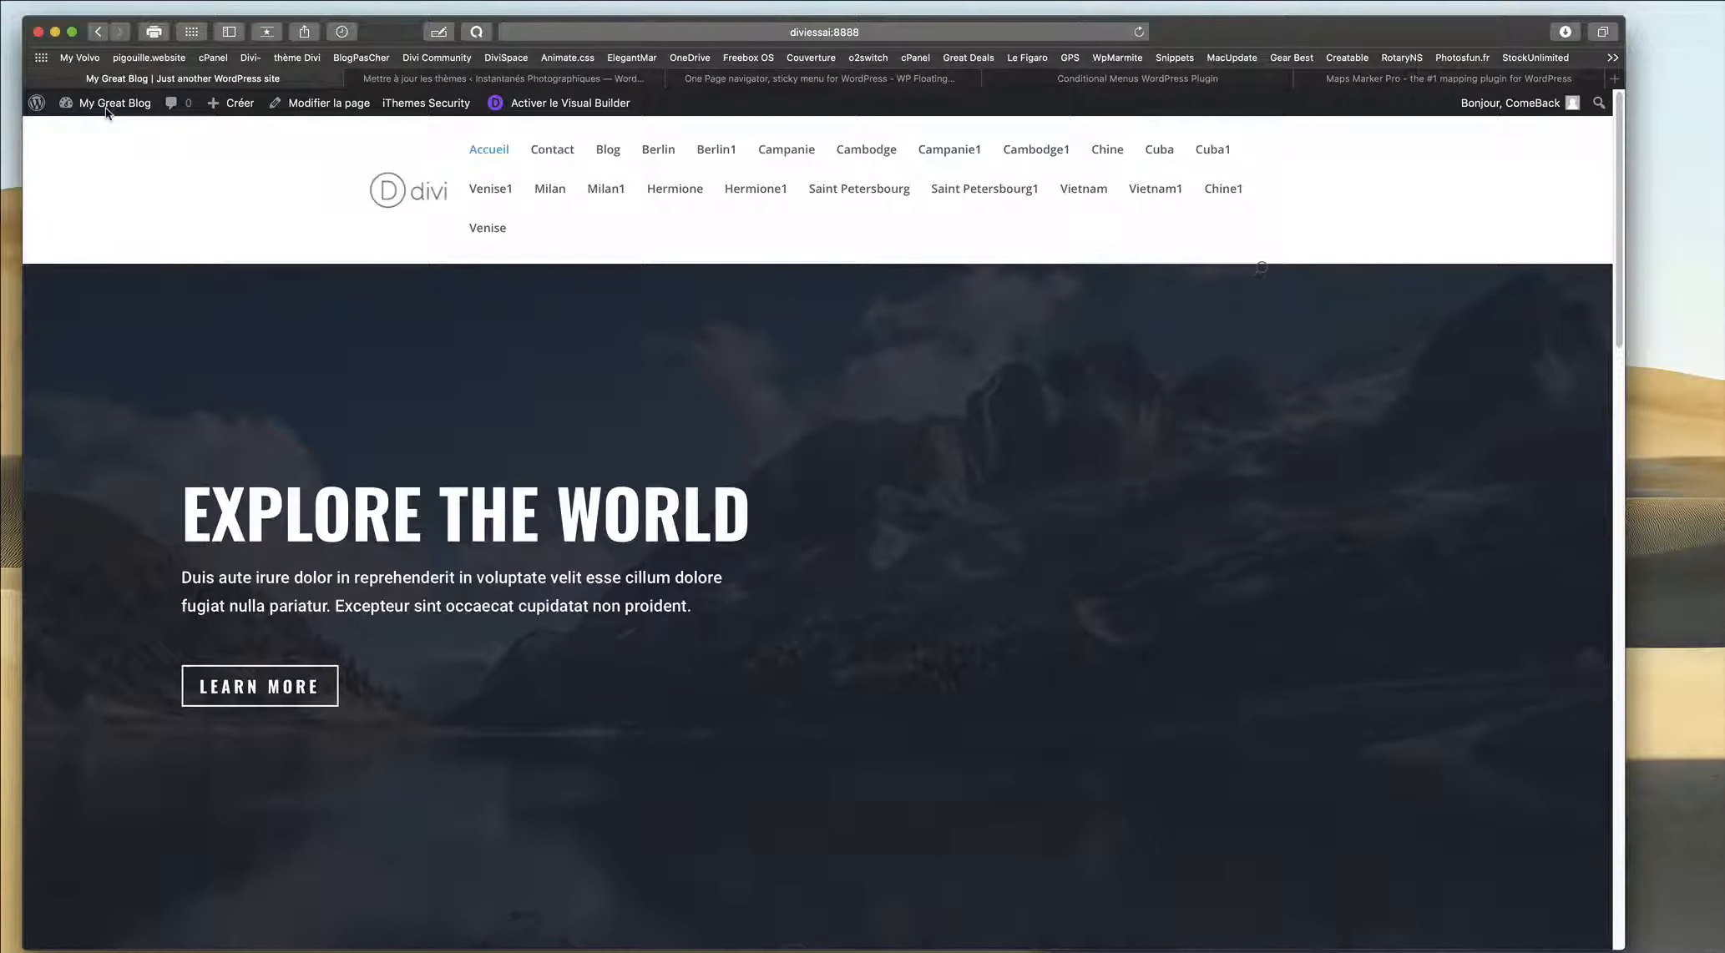
Go from the My Great Blog front page to its dashboard and open the menu management page.
left_click(107, 112)
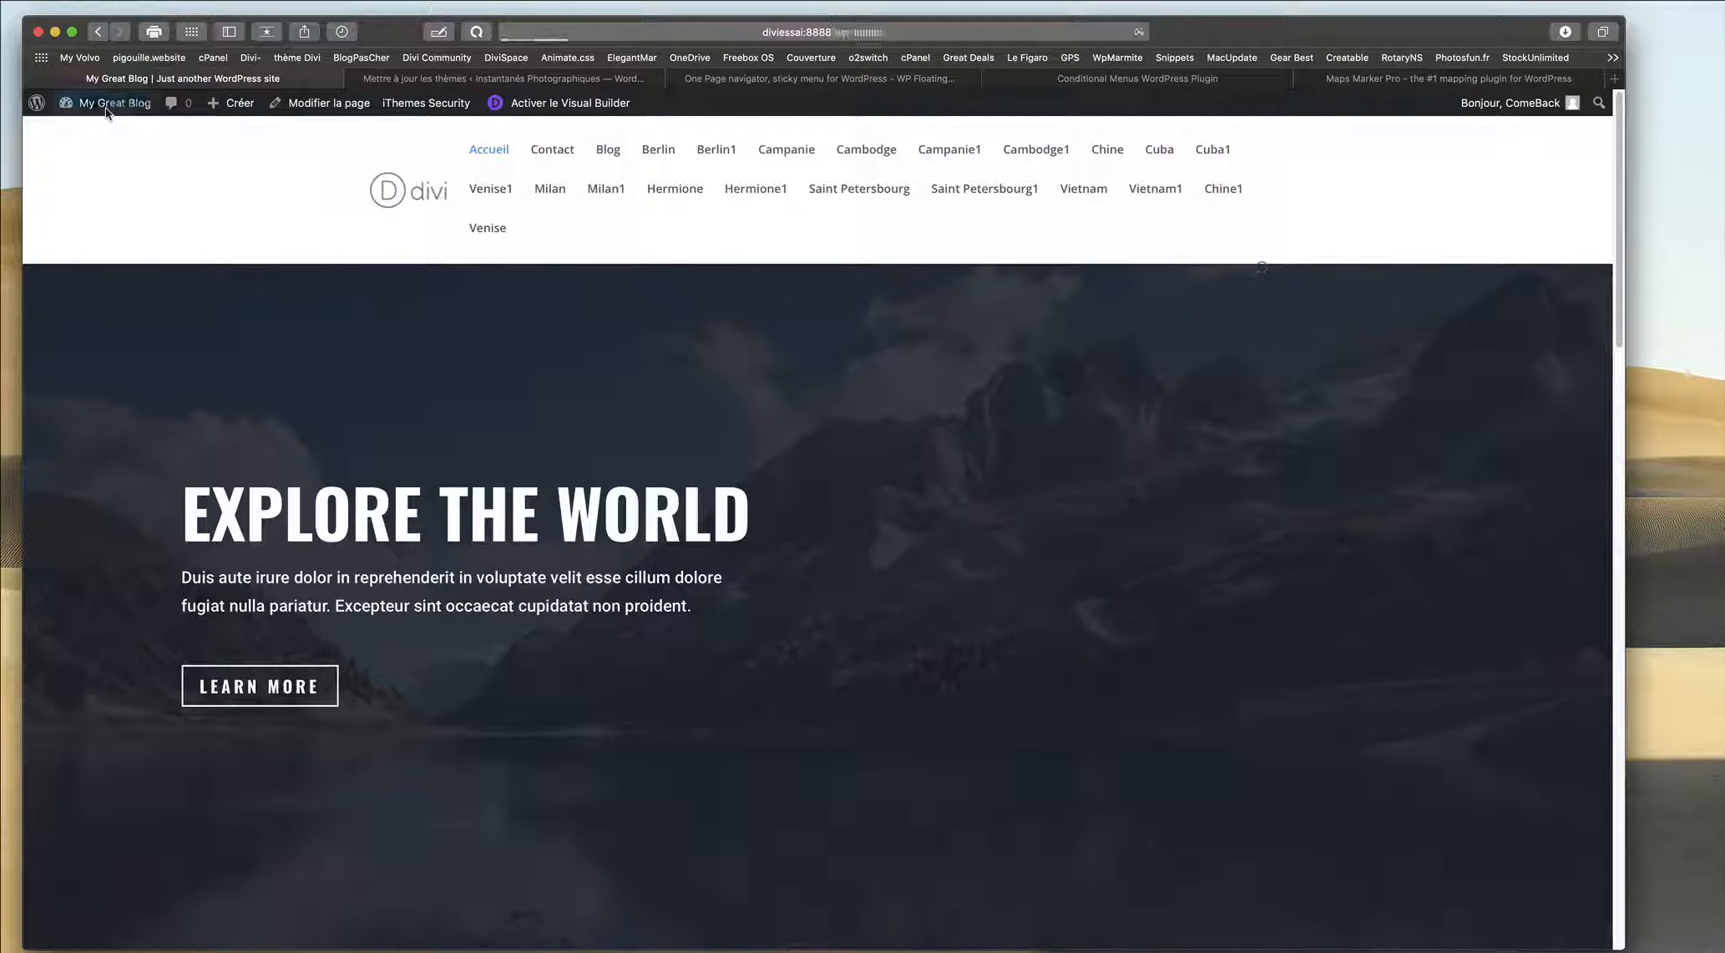
mouse_move(107, 447)
mouse_move(83, 419)
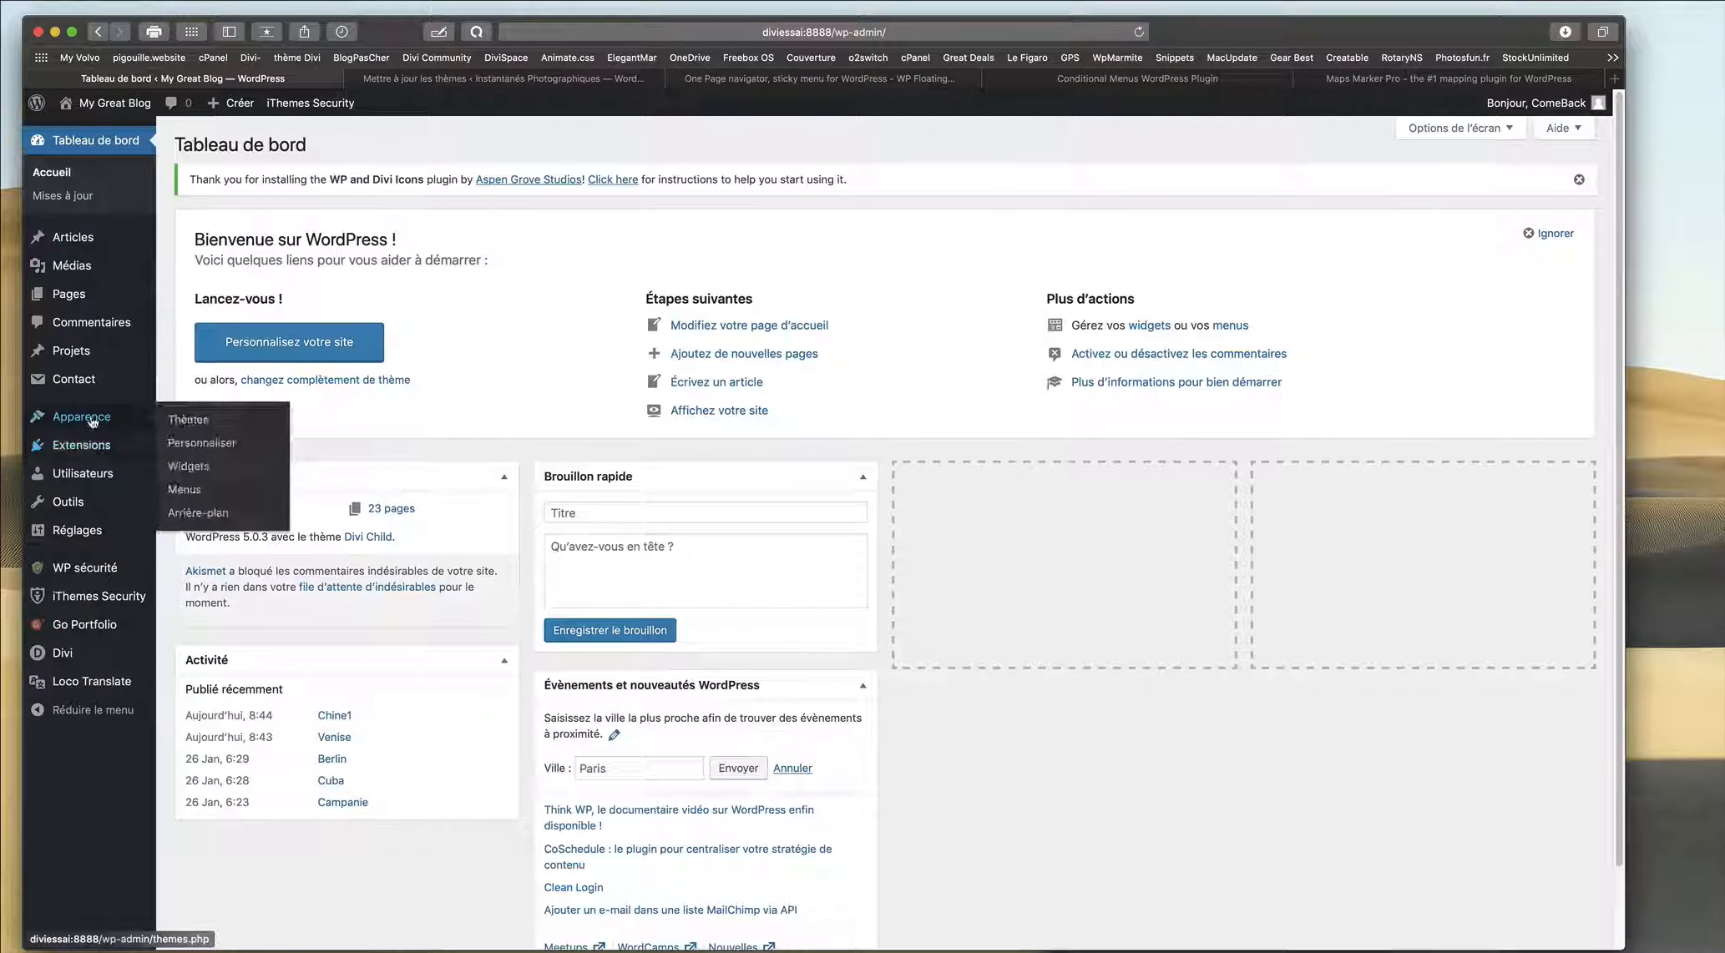
left_click(185, 491)
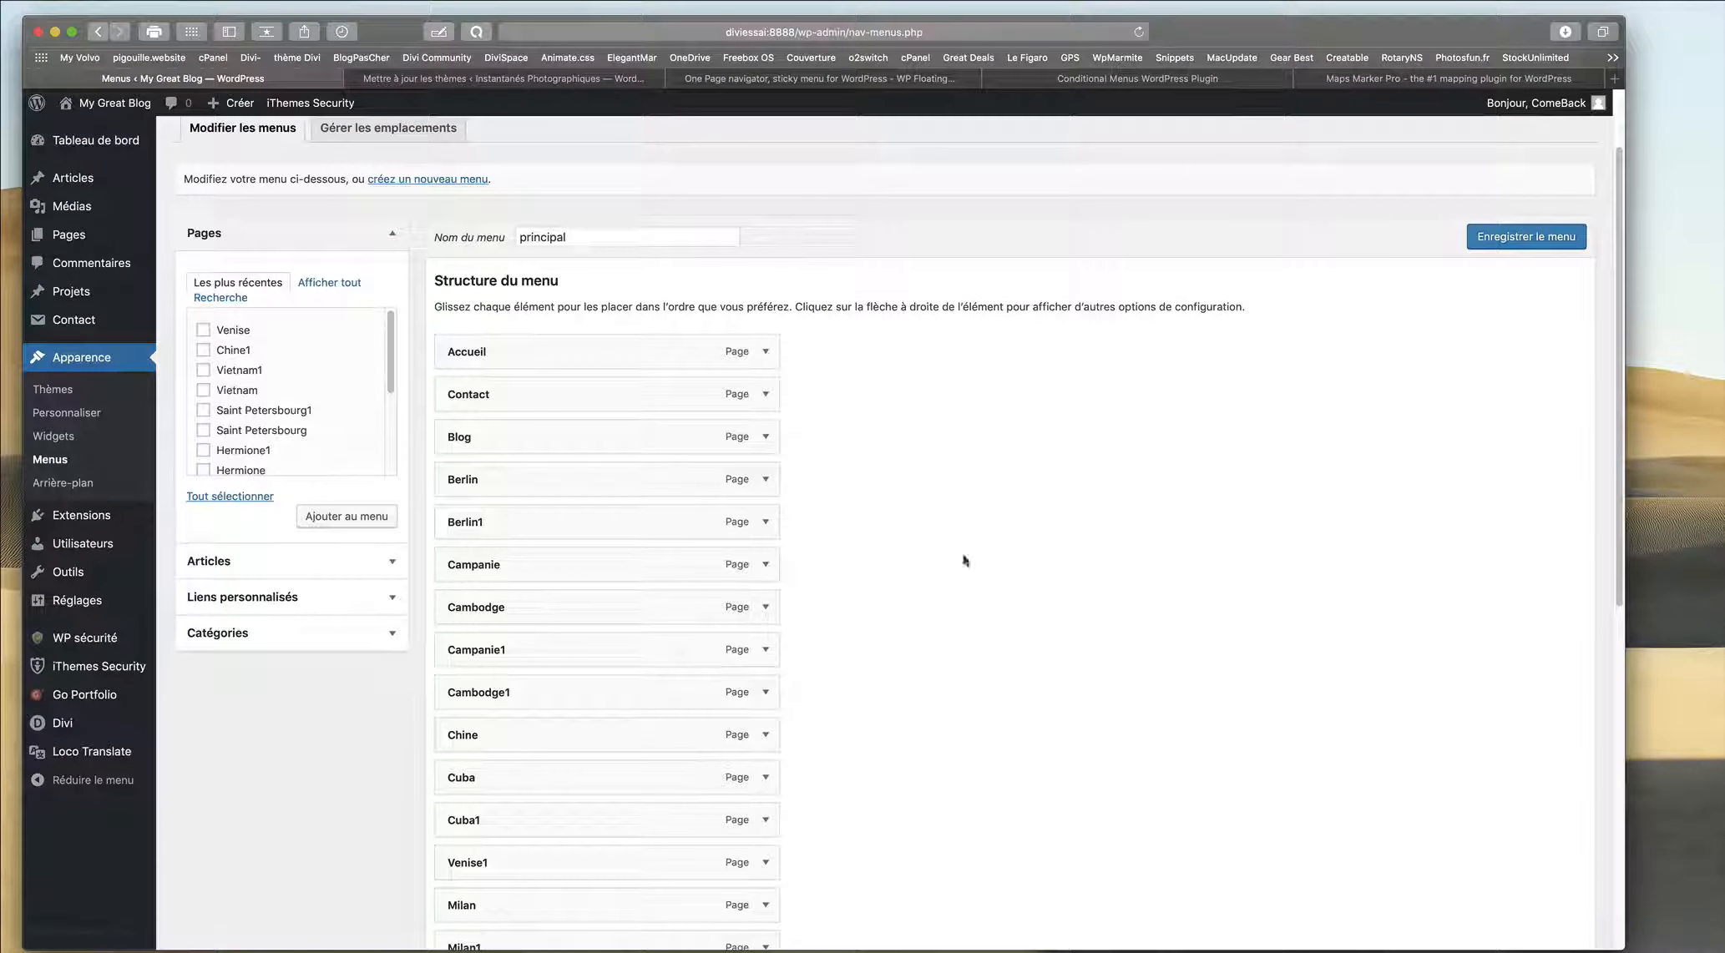
In the principal menu's structure, nest Berlin1 under Berlin and Campanie1 under Campanie as sub-items.
scroll(443, 397, "up", 2)
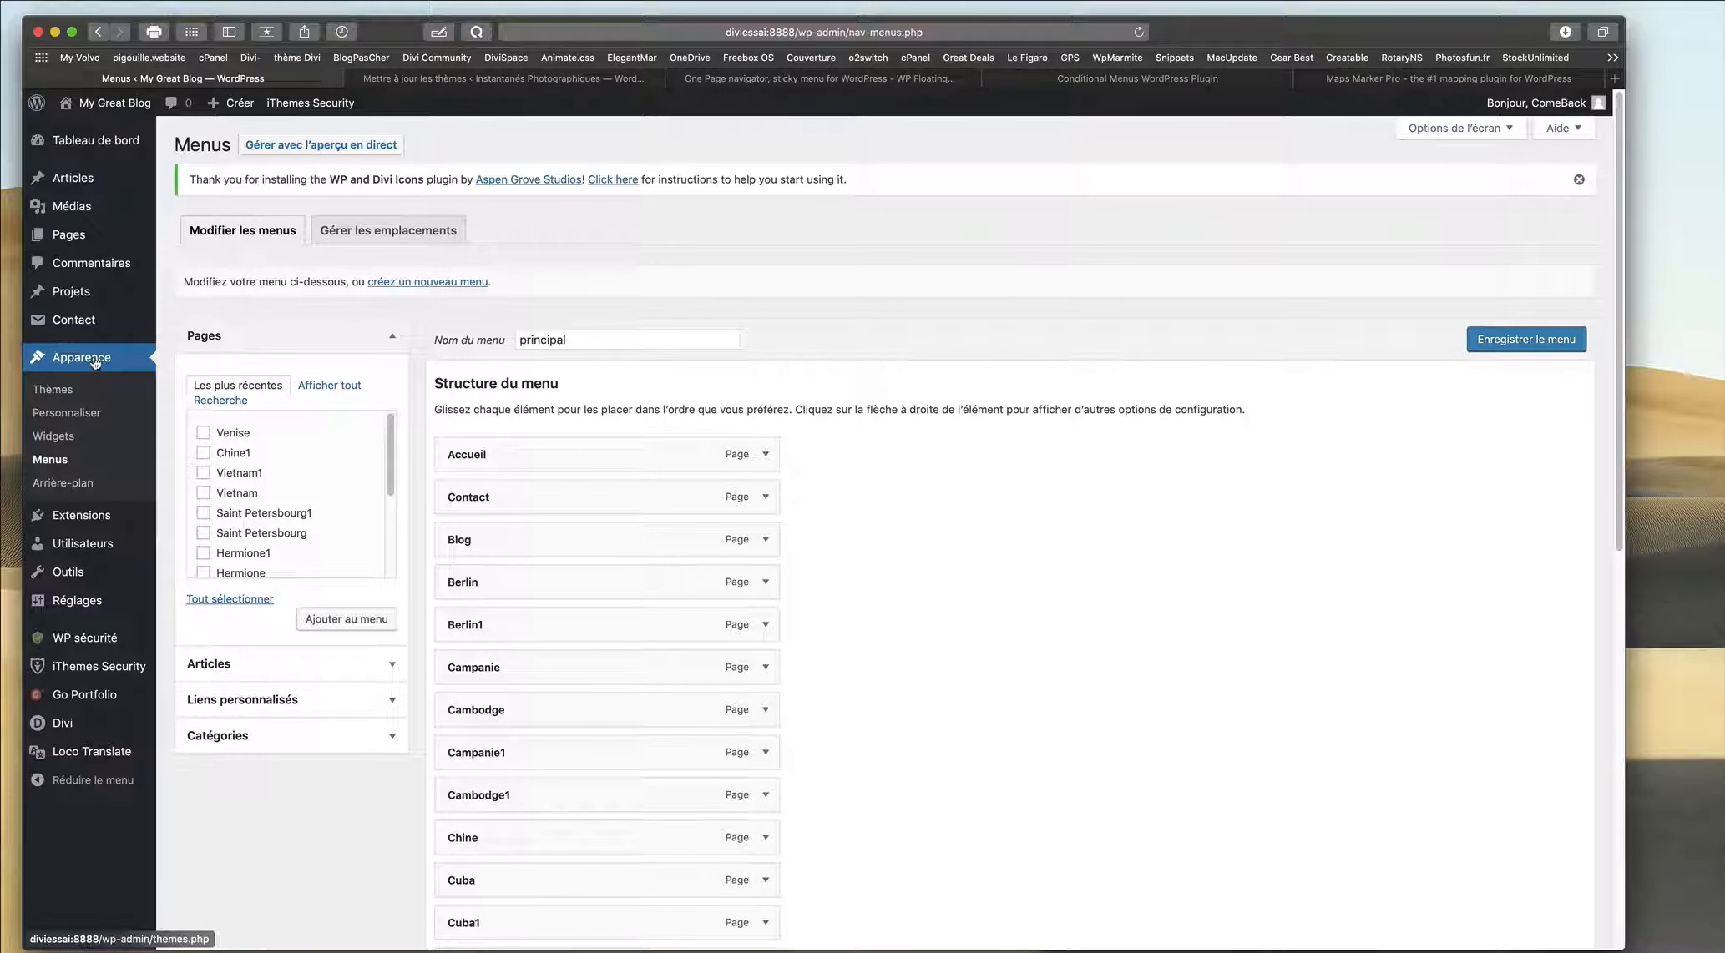
scroll(928, 542, "down", 2)
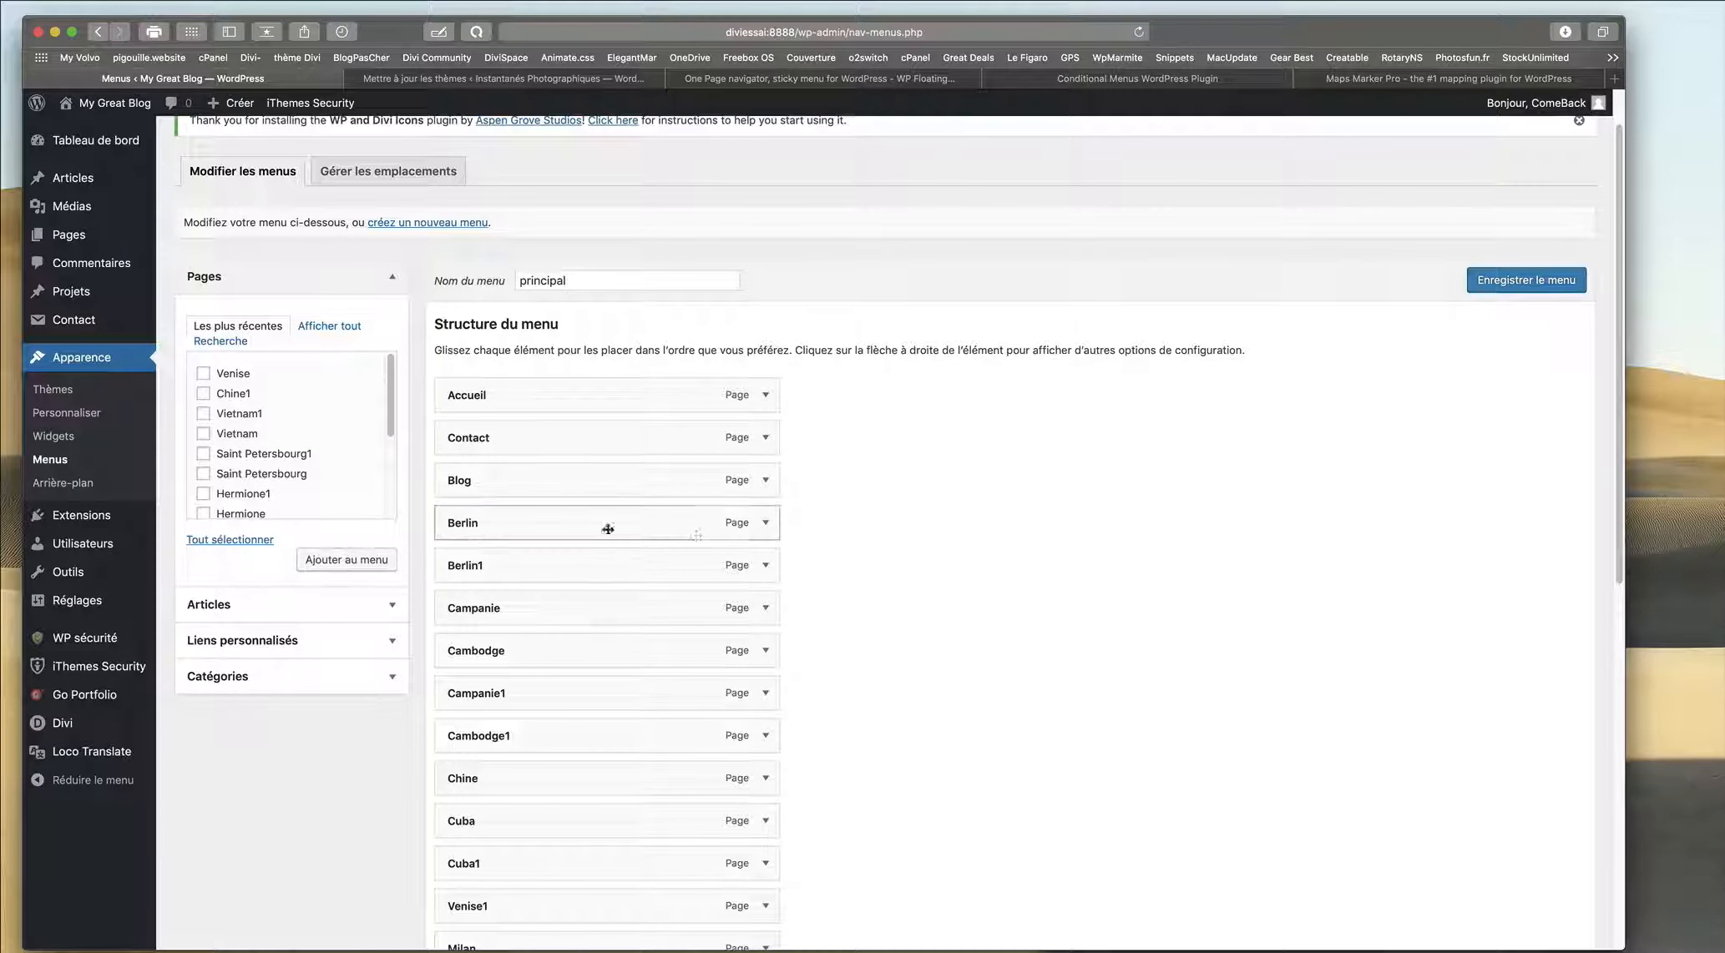
scroll(944, 535, "down", 10)
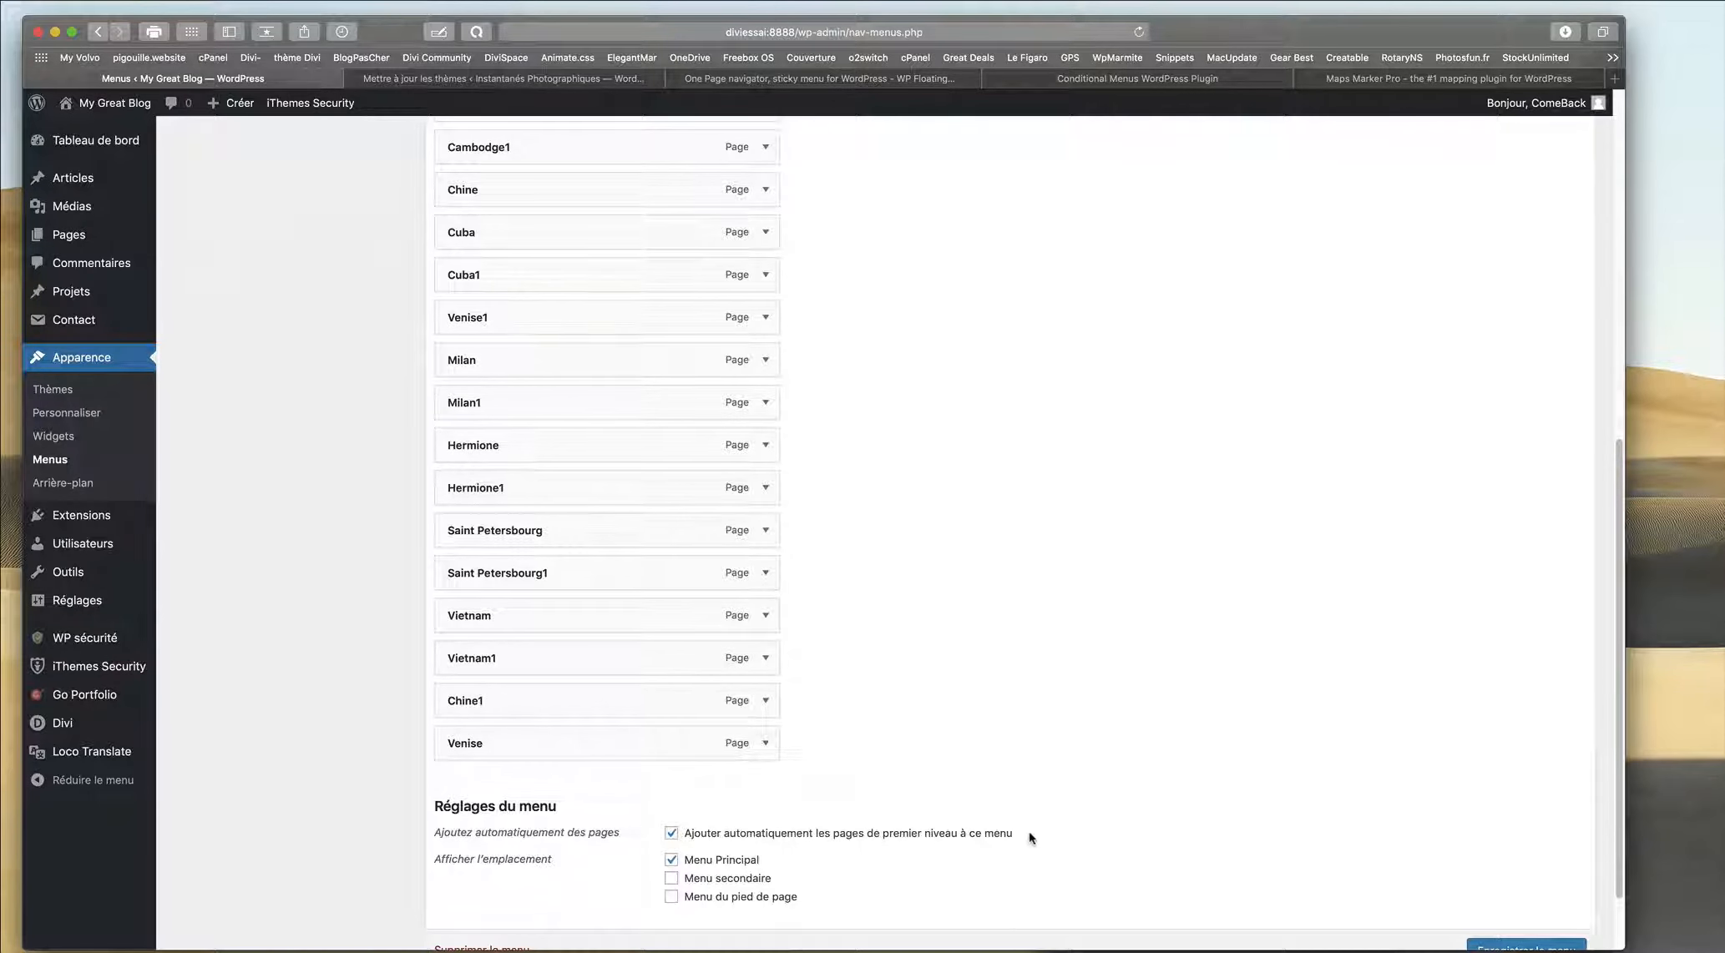
scroll(643, 421, "up", 6)
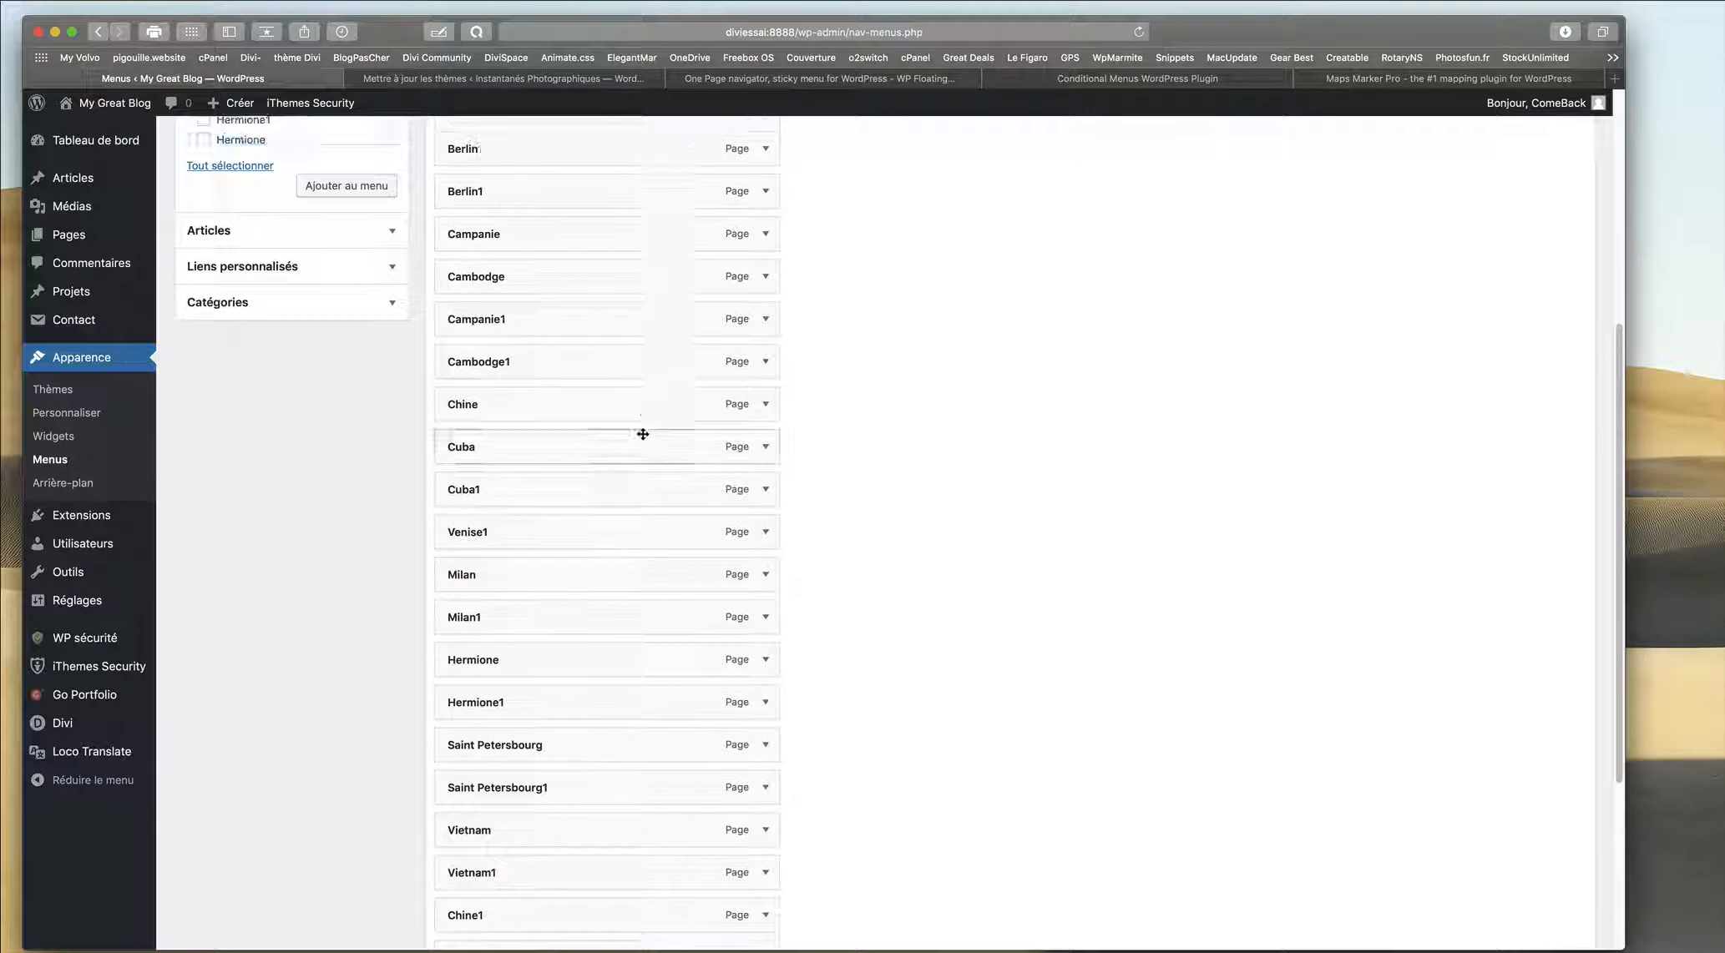
scroll(643, 445, "up", 3)
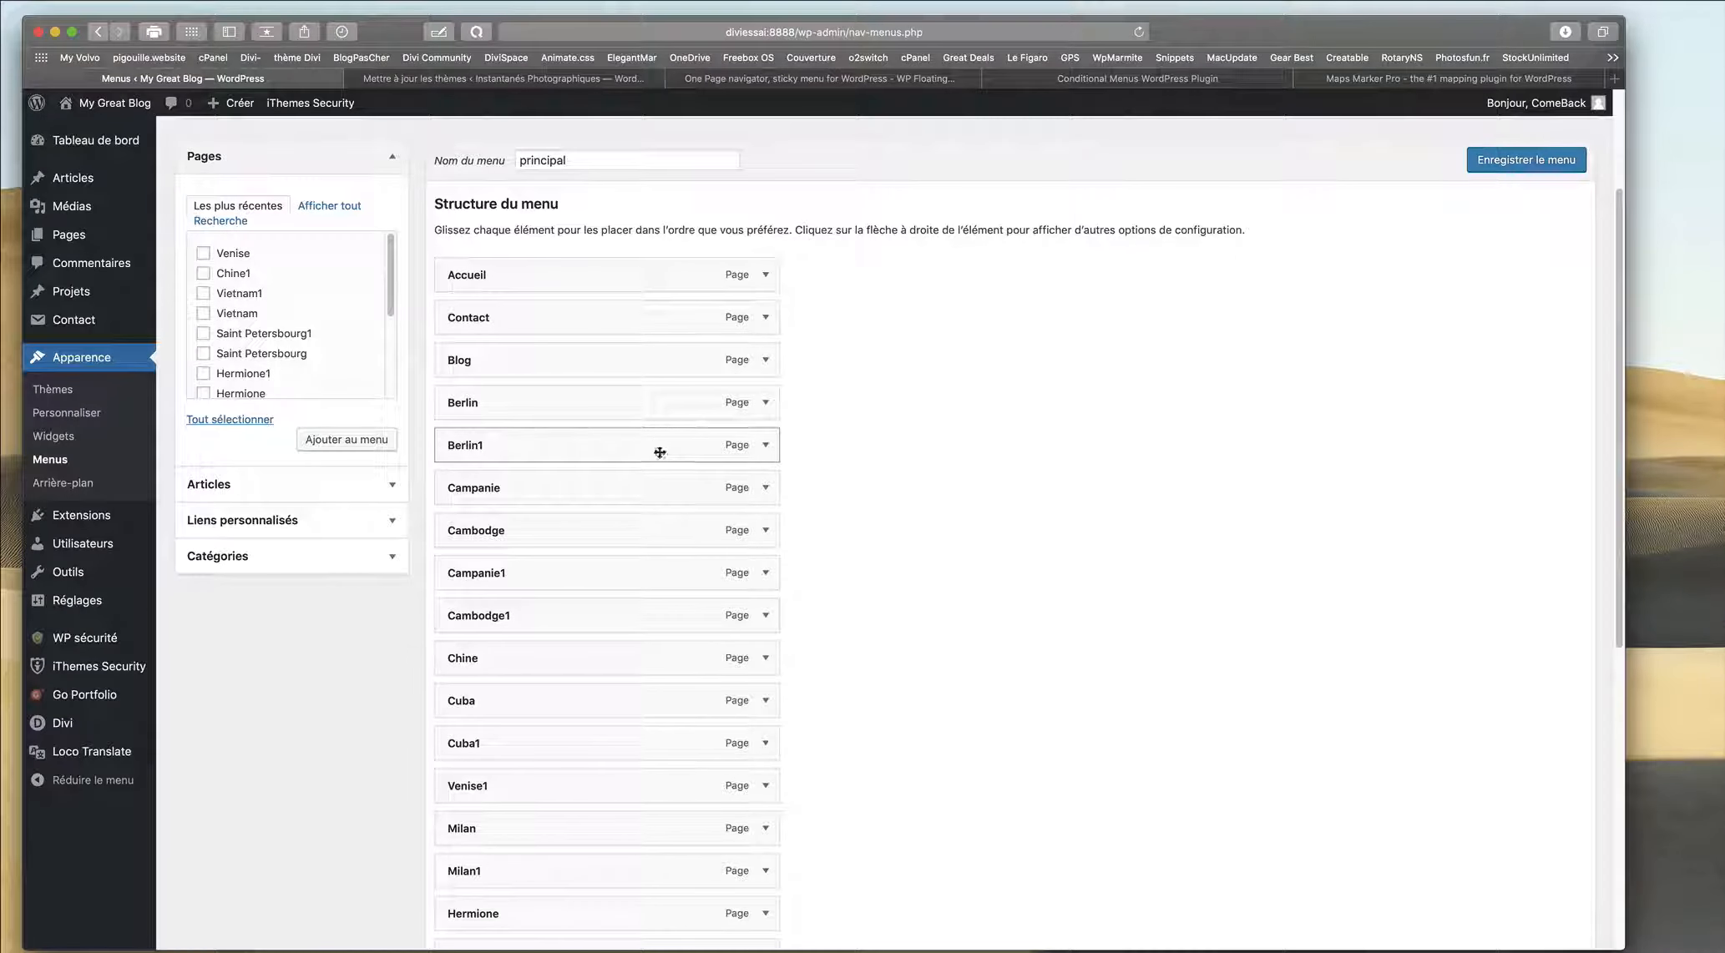
mouse_move(595, 448)
left_mouse_down()
mouse_move(684, 444)
mouse_move(621, 449)
left_mouse_up()
left_click_drag(569, 575, 543, 527)
mouse_move(509, 618)
left_mouse_down()
mouse_move(569, 609)
mouse_move(516, 613)
left_mouse_up()
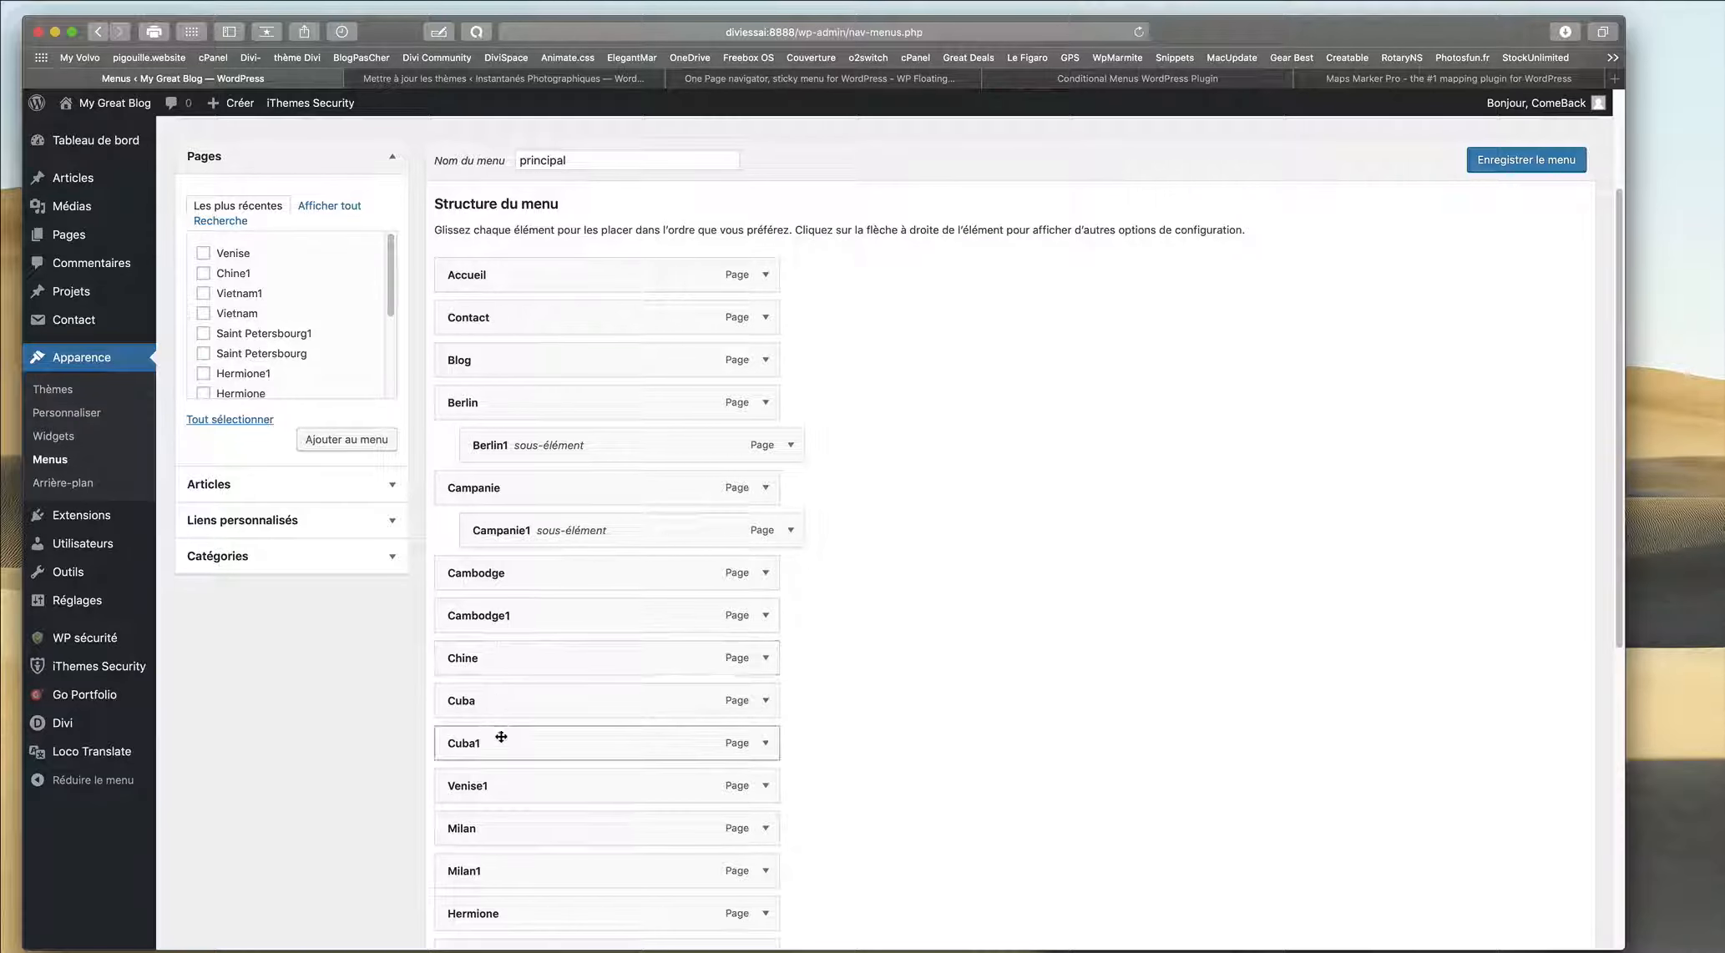
Move the Chine1 item from near the end of the menu structure to directly below Chine.
scroll(505, 818, "down", 5)
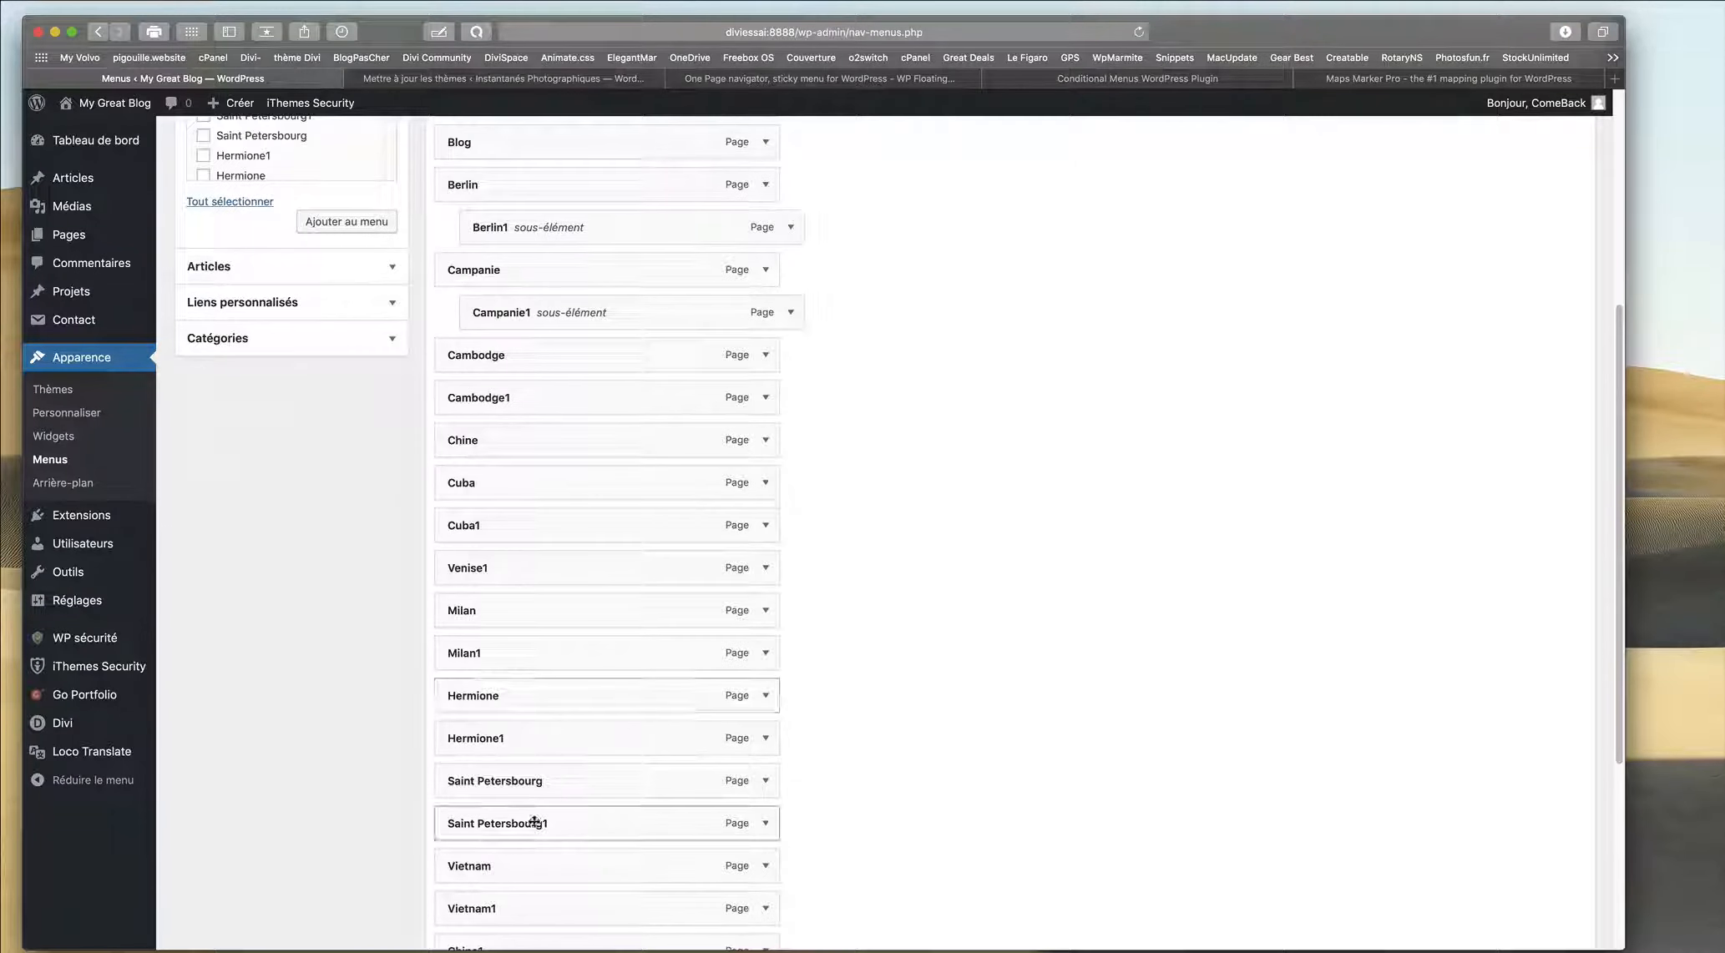
scroll(535, 822, "down", 3)
left_click_drag(511, 820, 528, 351)
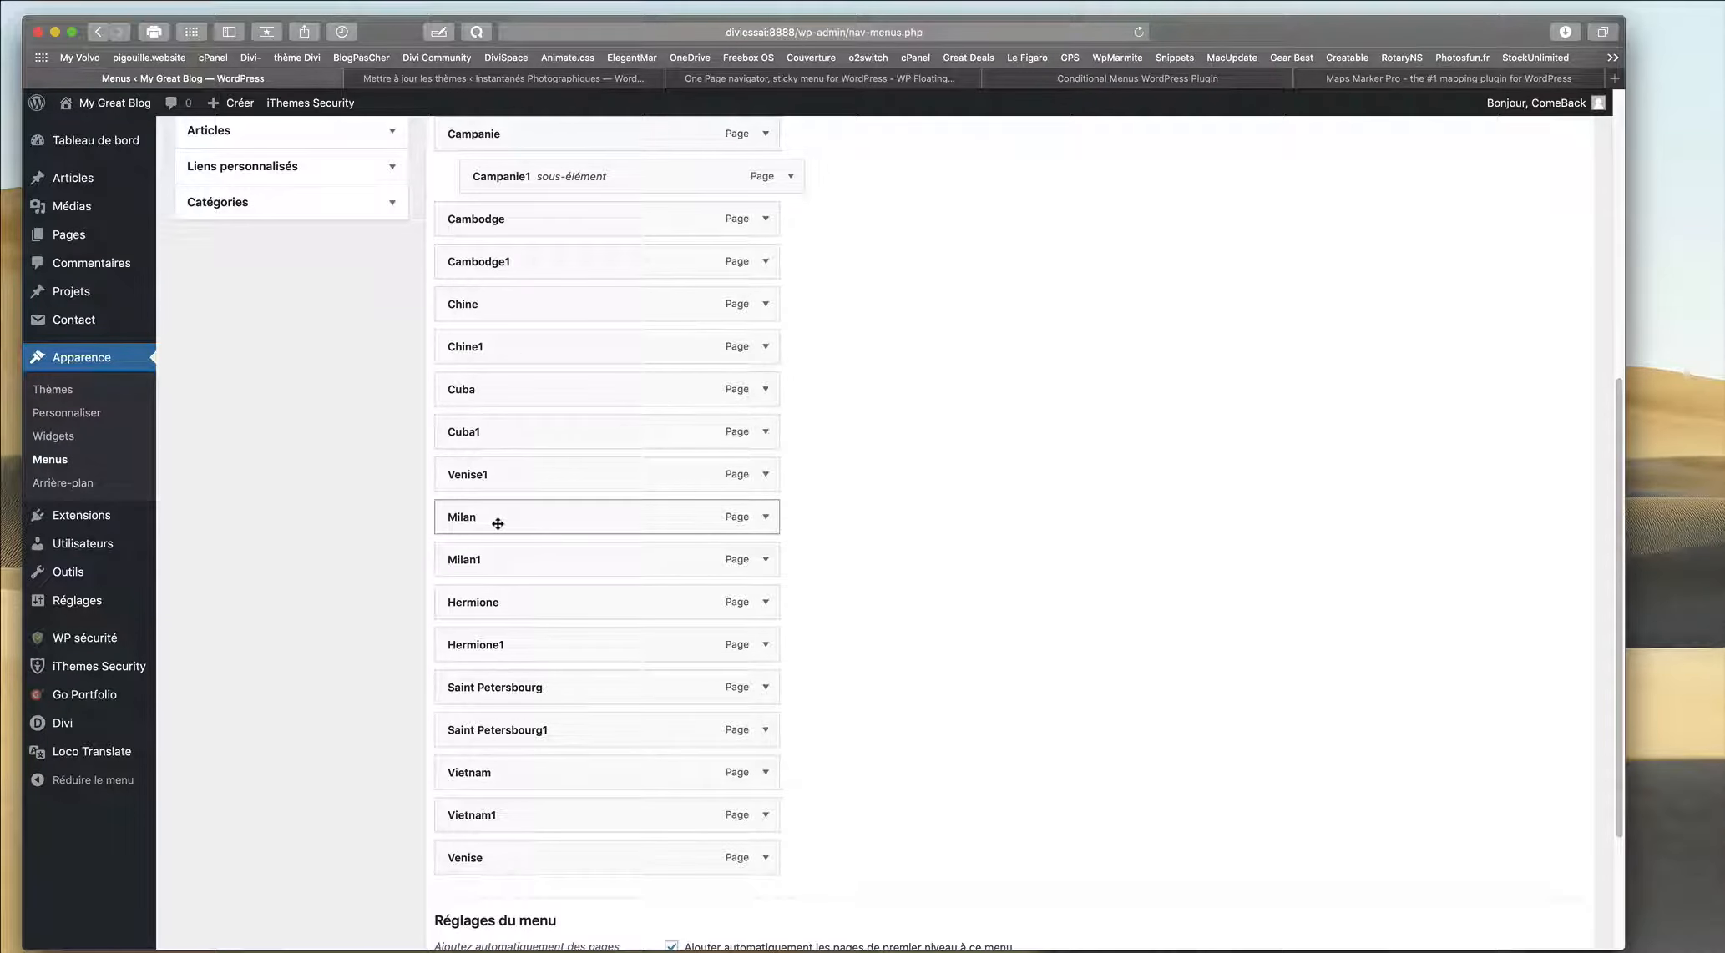
Nest Cuba1 under Cuba, and move Venise above Venise1 so that Venise1 nests under it.
left_click_drag(501, 436, 538, 440)
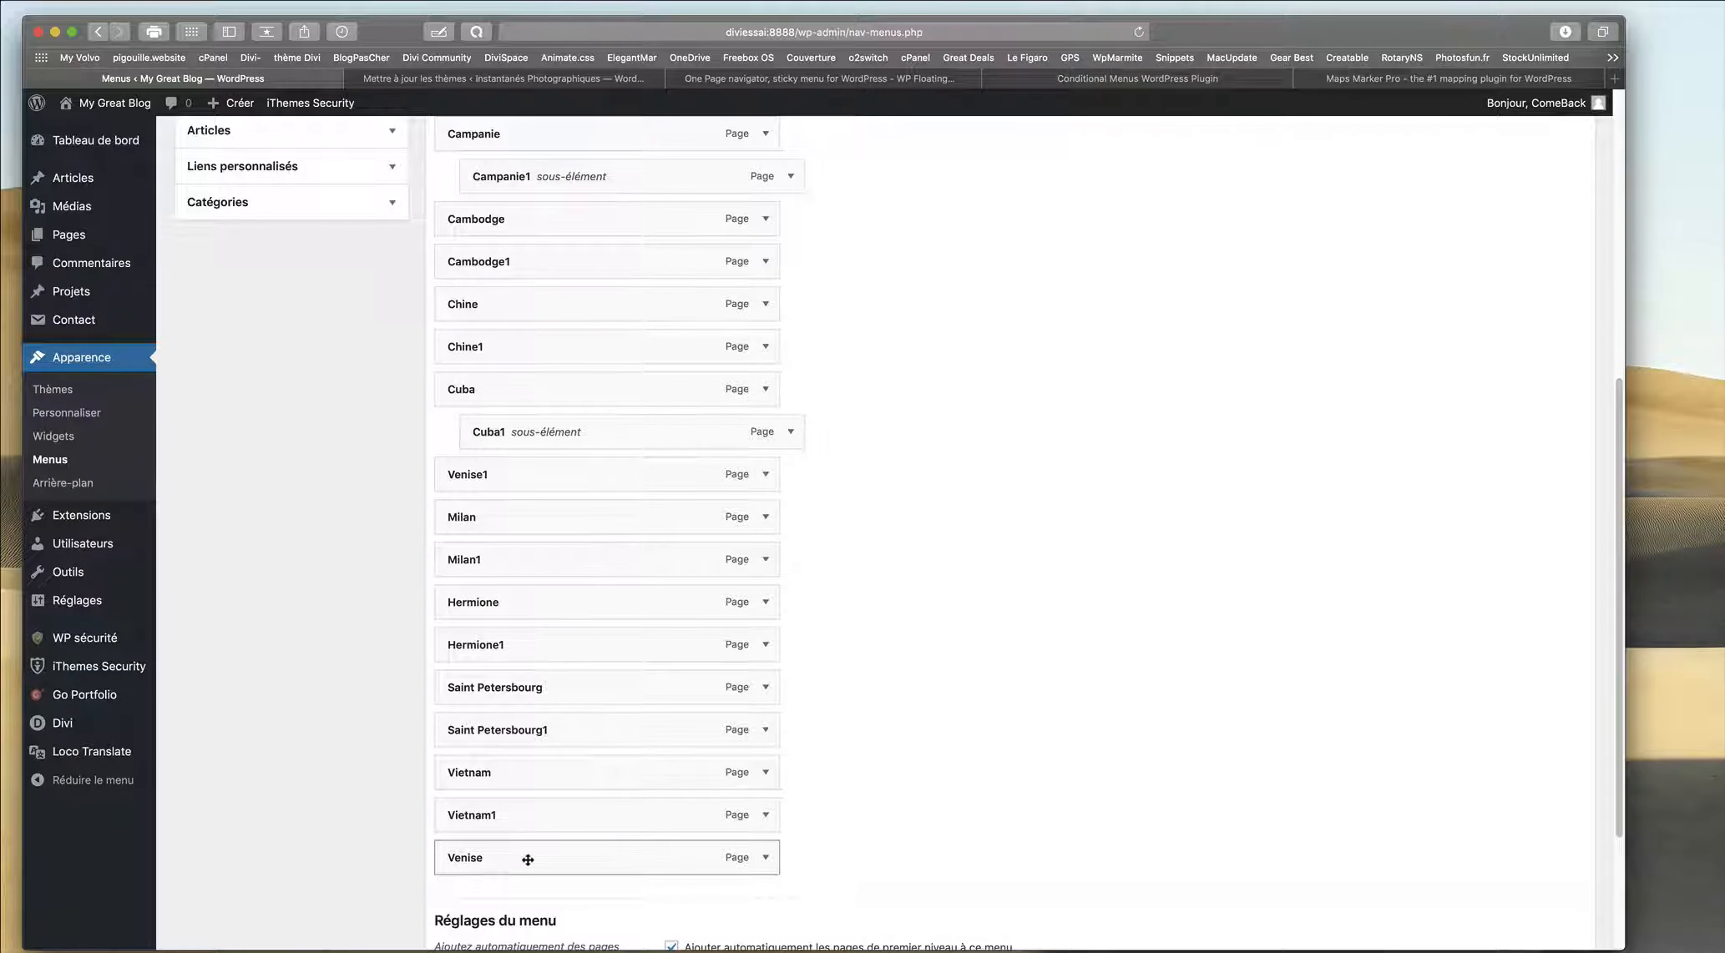
left_click_drag(527, 860, 688, 477)
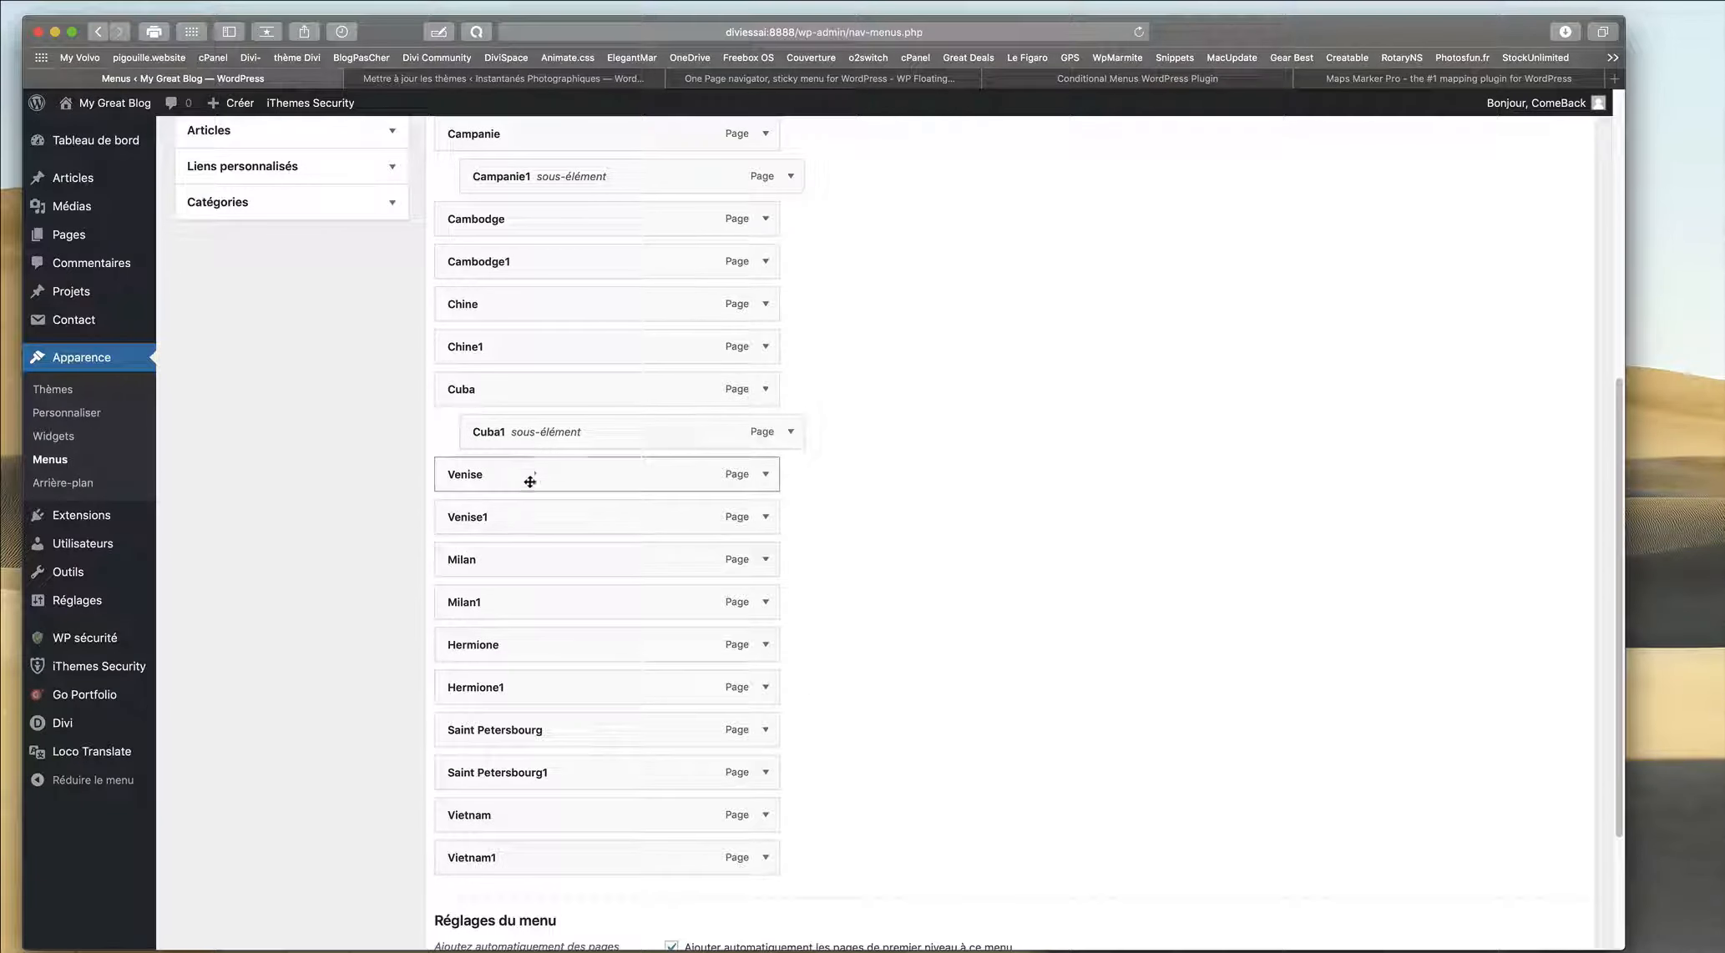
mouse_move(576, 517)
left_mouse_down()
mouse_move(595, 512)
mouse_move(561, 516)
left_mouse_up()
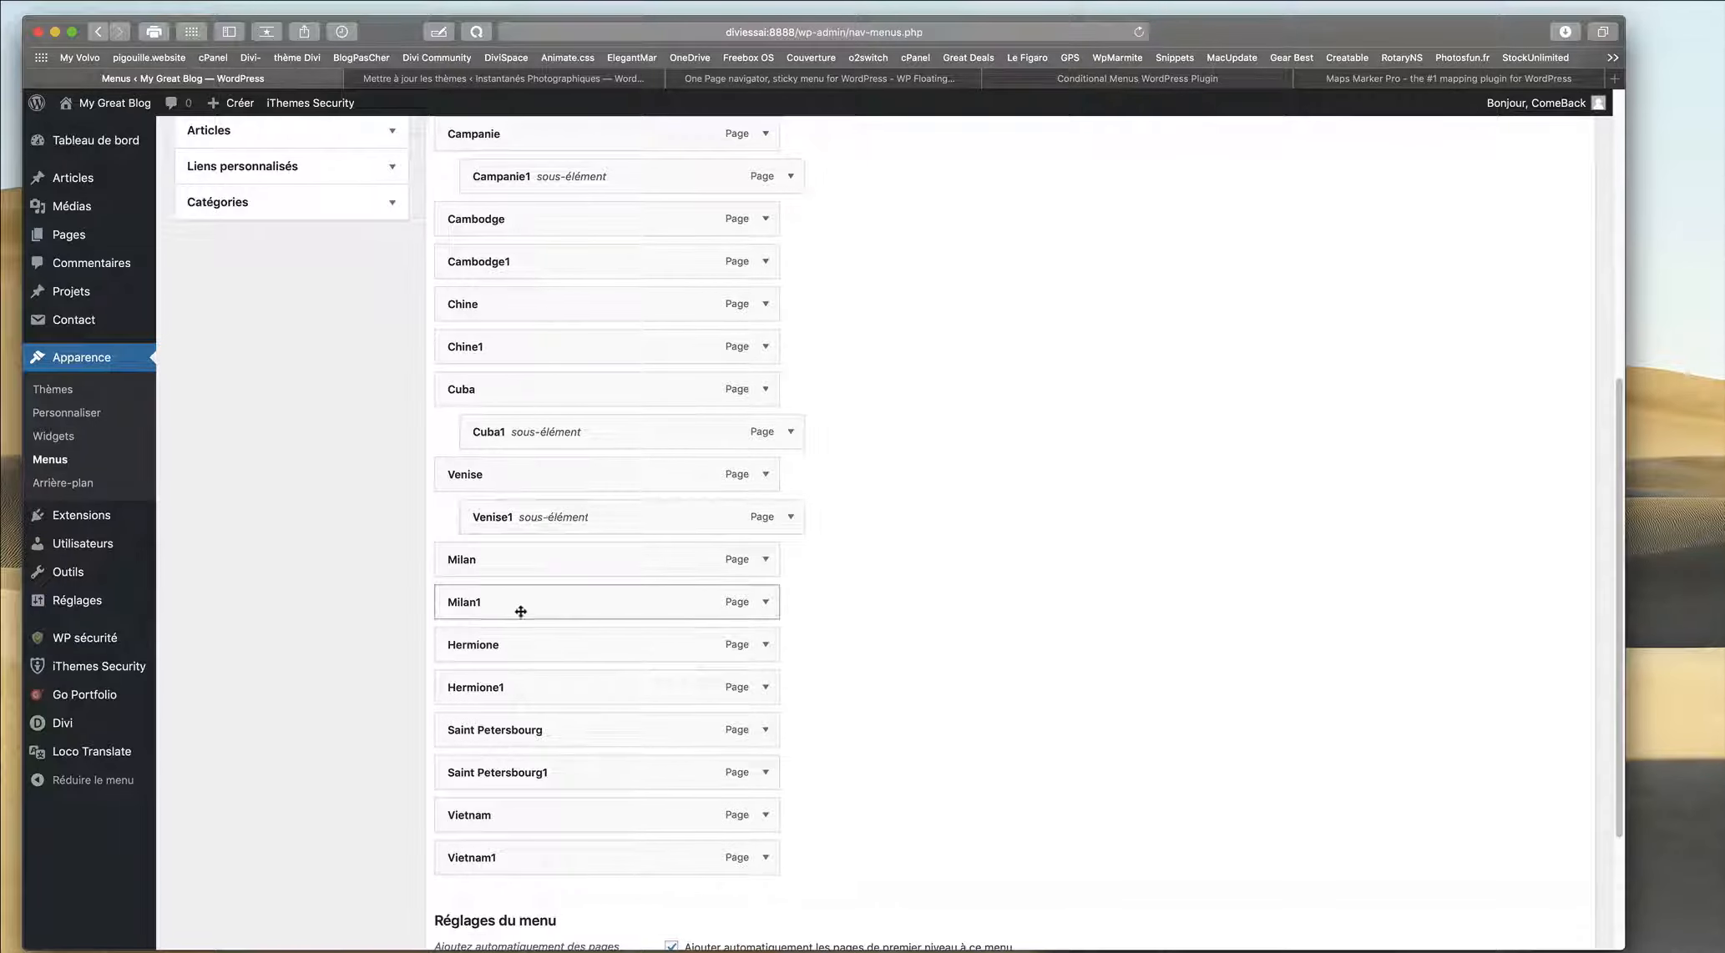
Nest Milan1, Hermione1, Saint Petersbourg1 and Vietnam1 under their matching parent items and save the principal menu.
left_click_drag(569, 610, 543, 604)
mouse_move(578, 692)
left_mouse_down()
mouse_move(570, 677)
mouse_move(554, 694)
left_mouse_up()
left_click_drag(534, 604, 555, 601)
mouse_move(543, 772)
left_mouse_down()
mouse_move(569, 772)
mouse_move(566, 795)
left_mouse_up()
left_click_drag(566, 868, 604, 868)
scroll(860, 718, "down", 5)
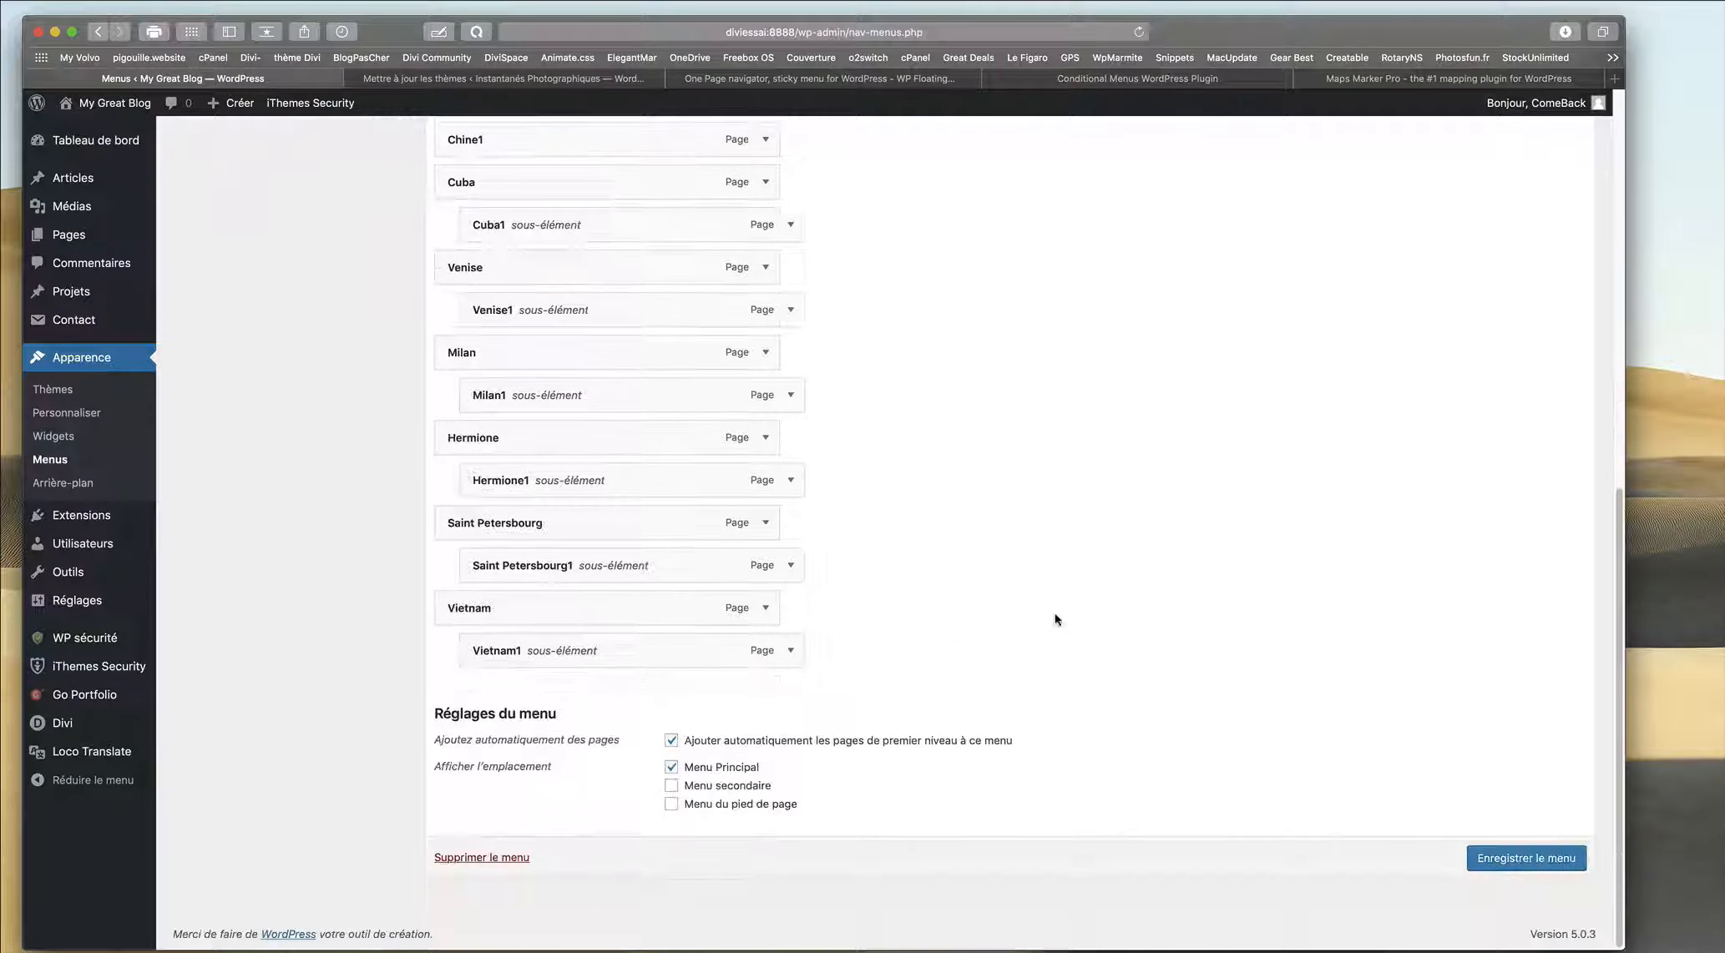
left_click(1513, 859)
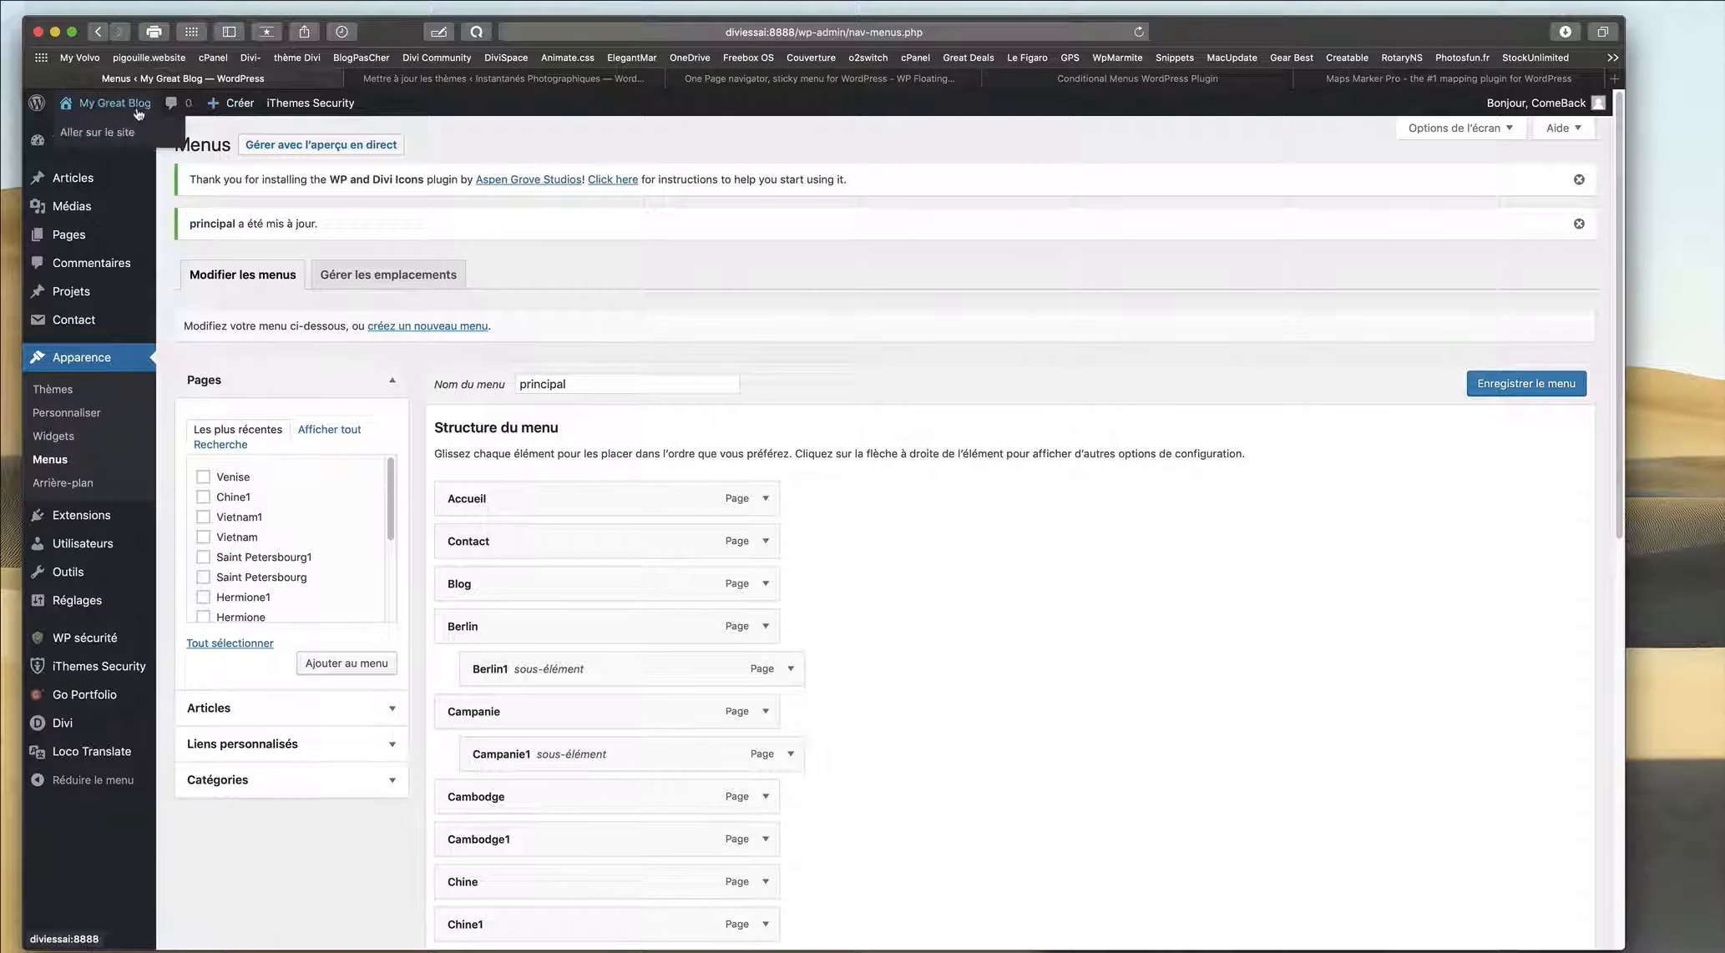
View the blog's front page and check the navigation submenus such as Venise and Hermione.
left_click(133, 107)
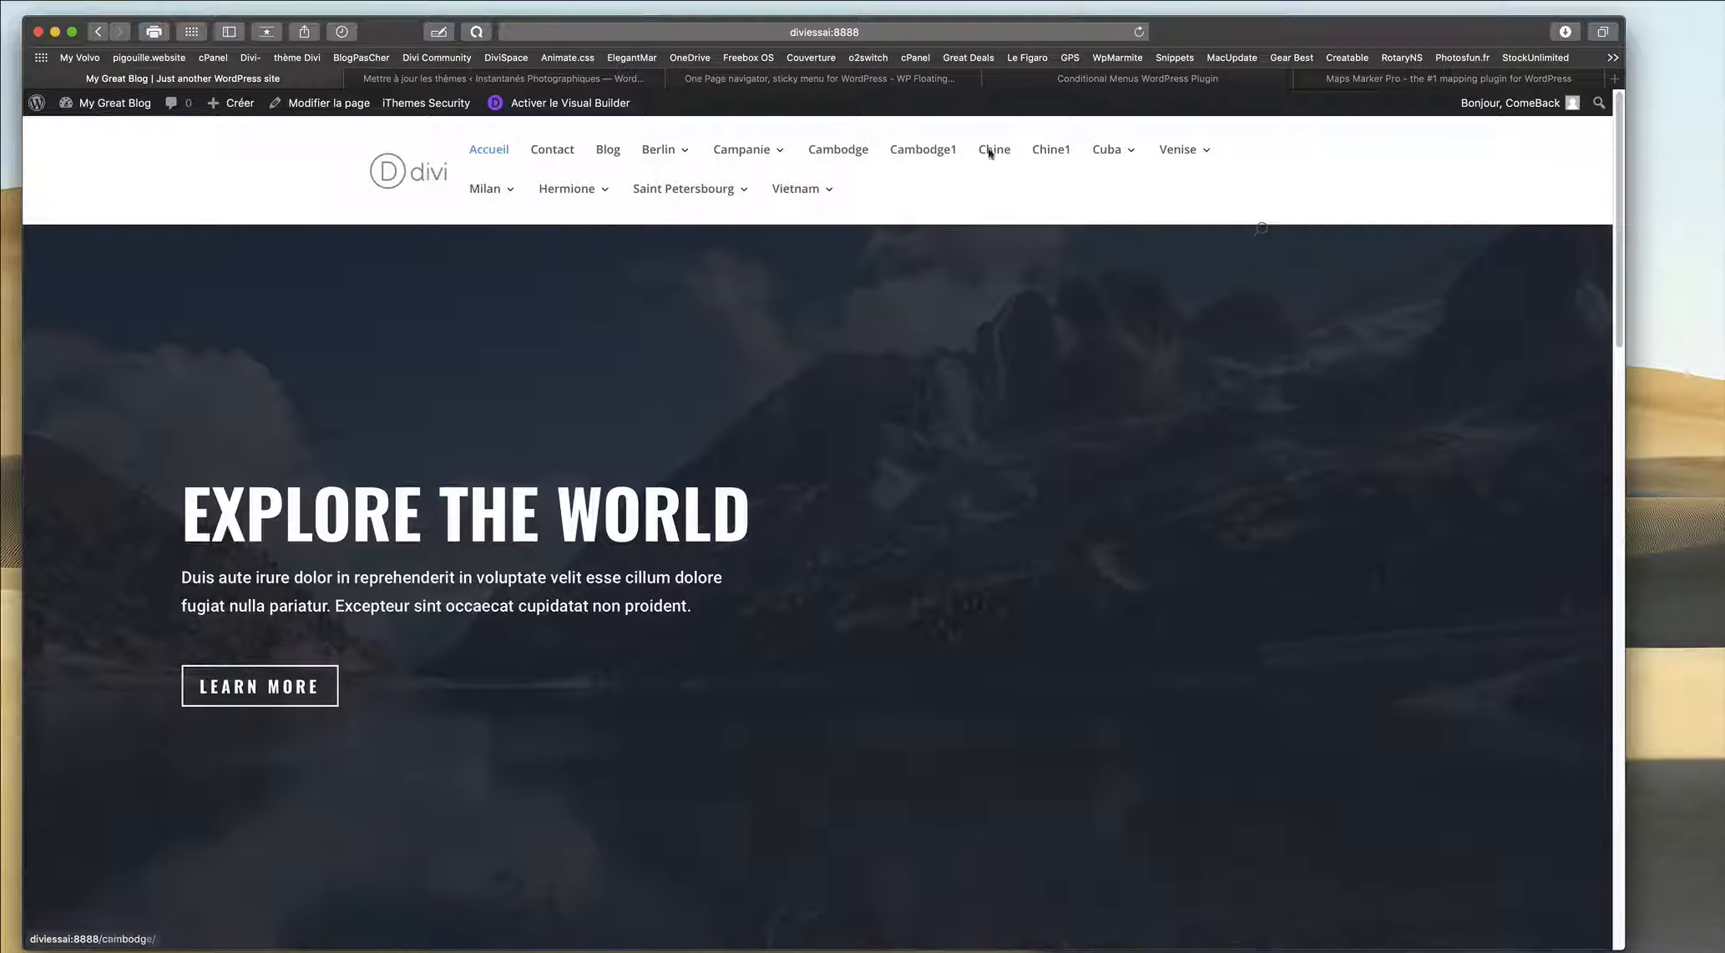
mouse_move(1161, 163)
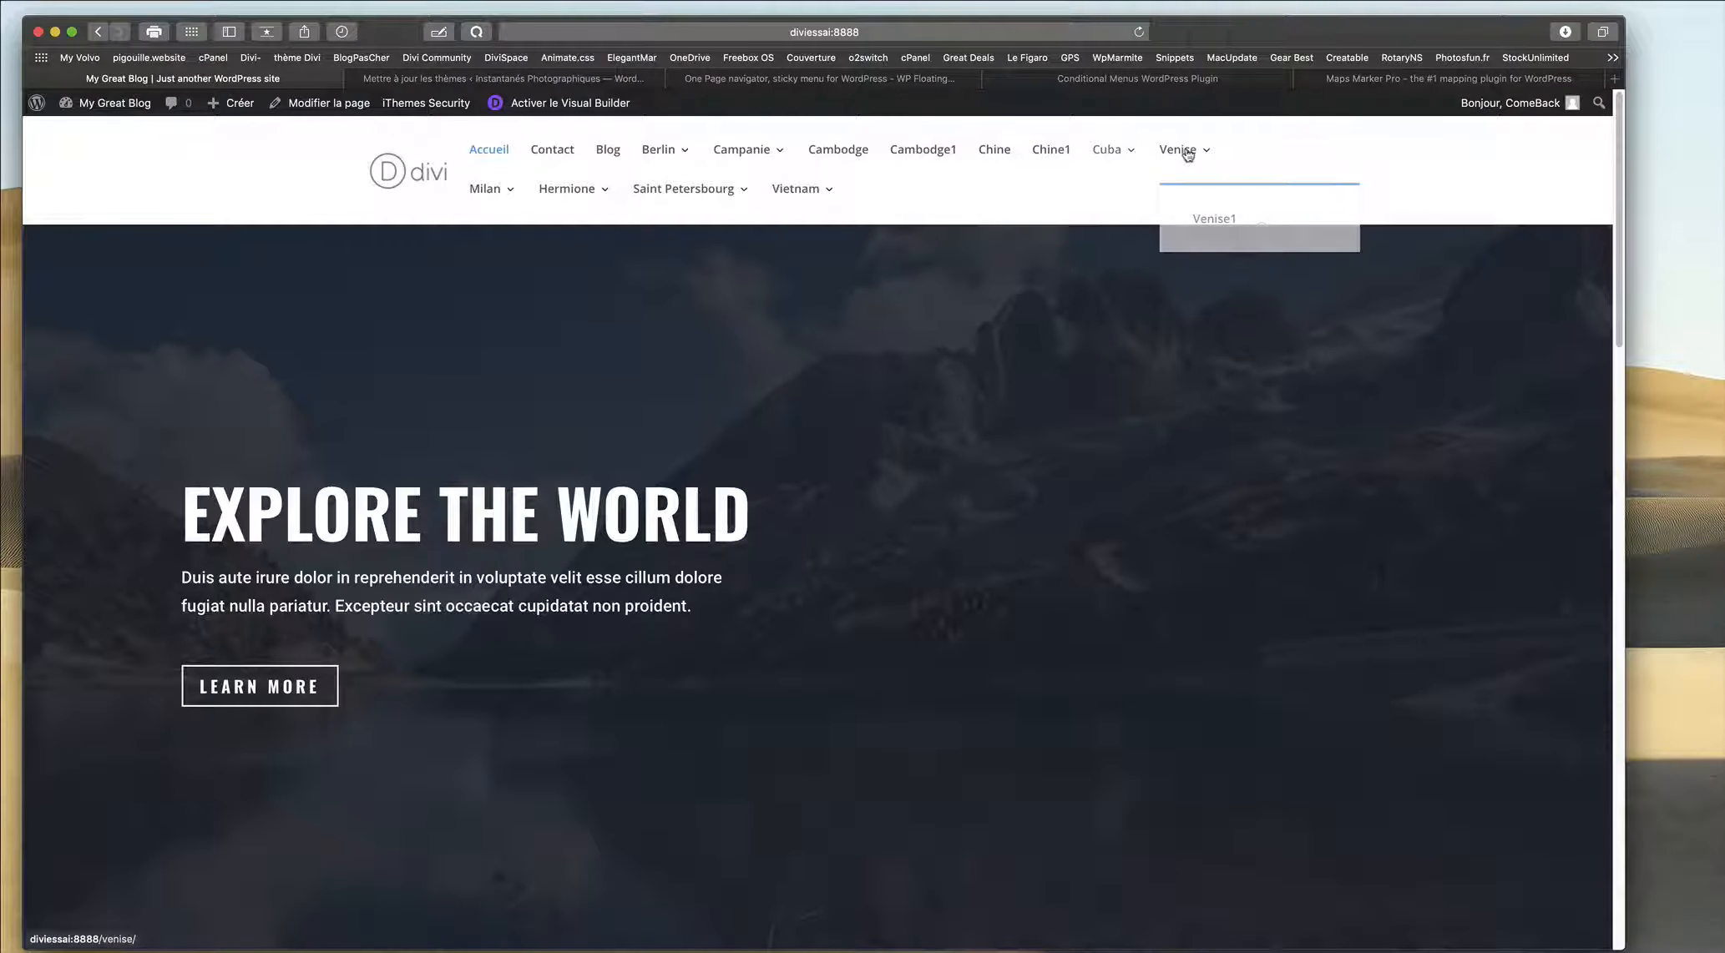
mouse_move(817, 190)
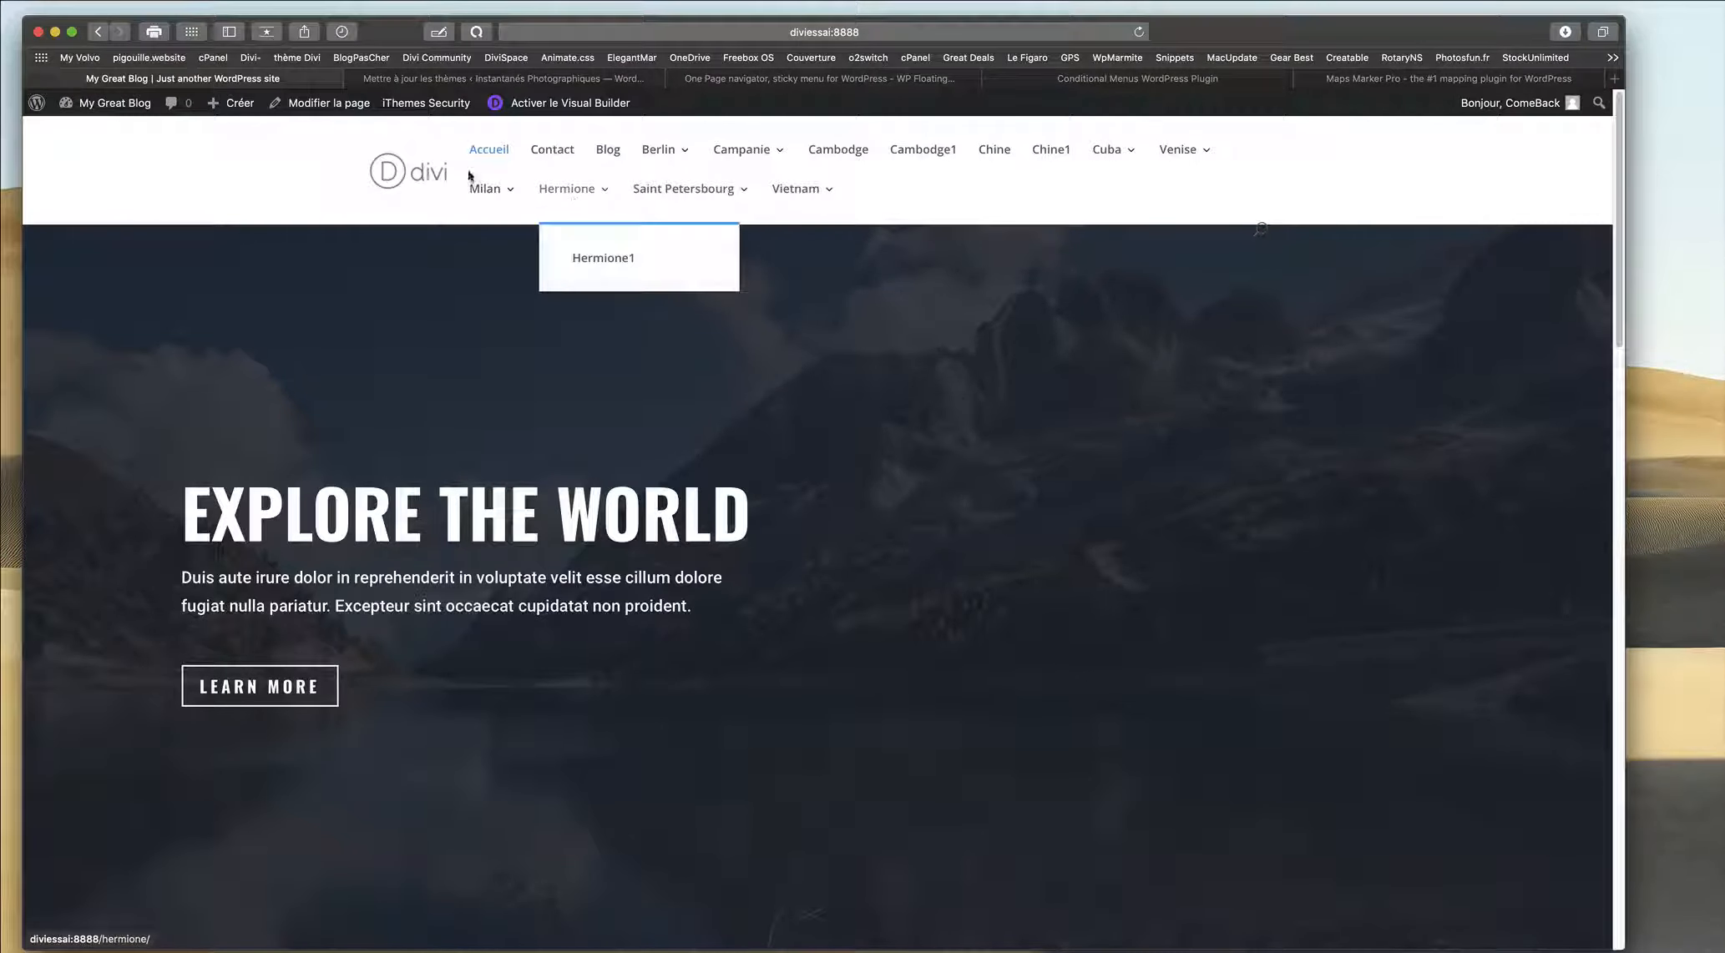
Reopen the menu management page and nest Cambodge1 under Cambodge and Chine1 under Chine.
left_click(93, 108)
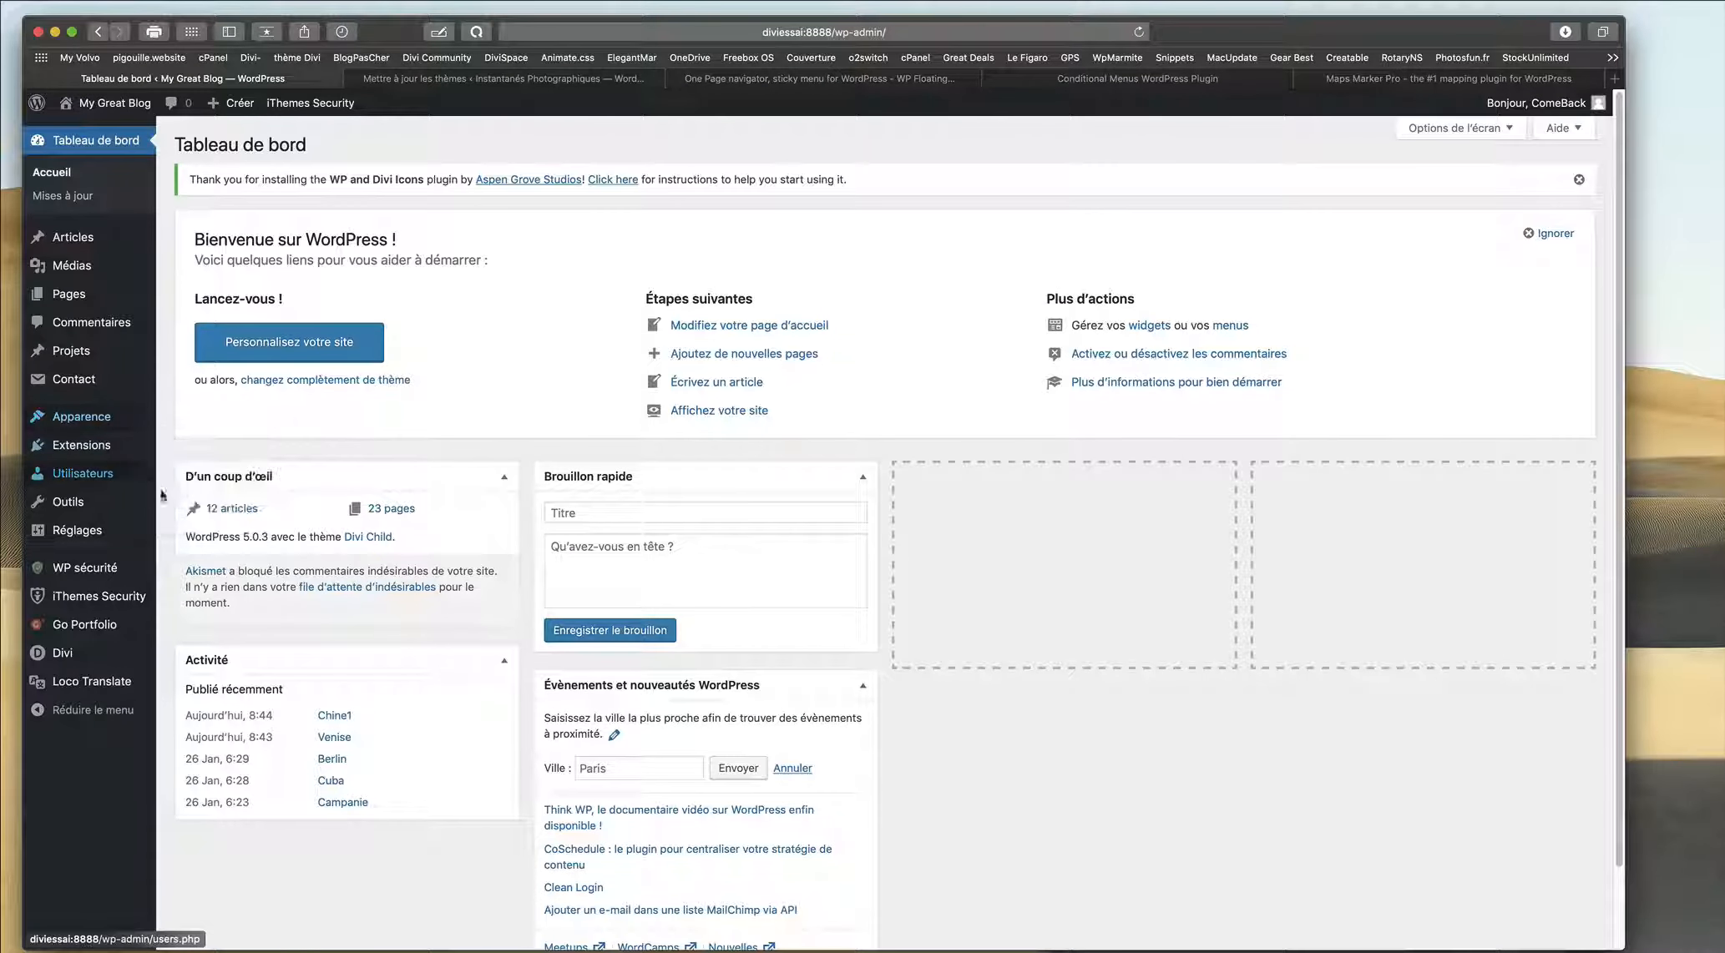
mouse_move(198, 442)
left_click(187, 490)
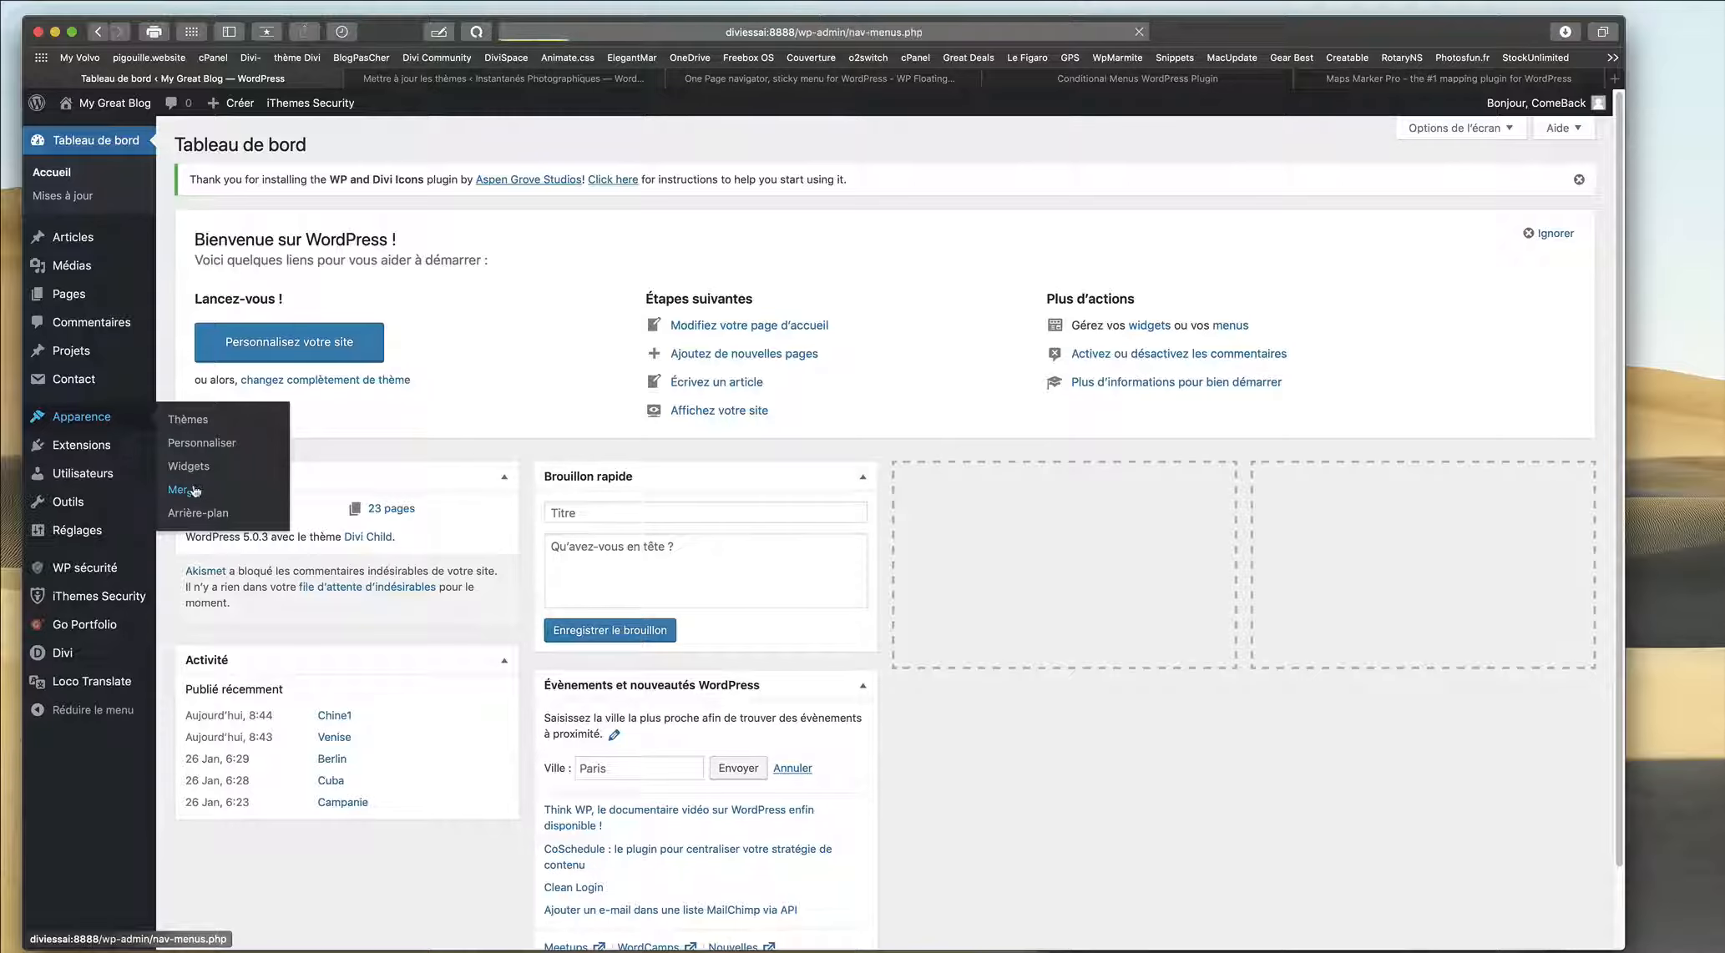
scroll(801, 493, "down", 6)
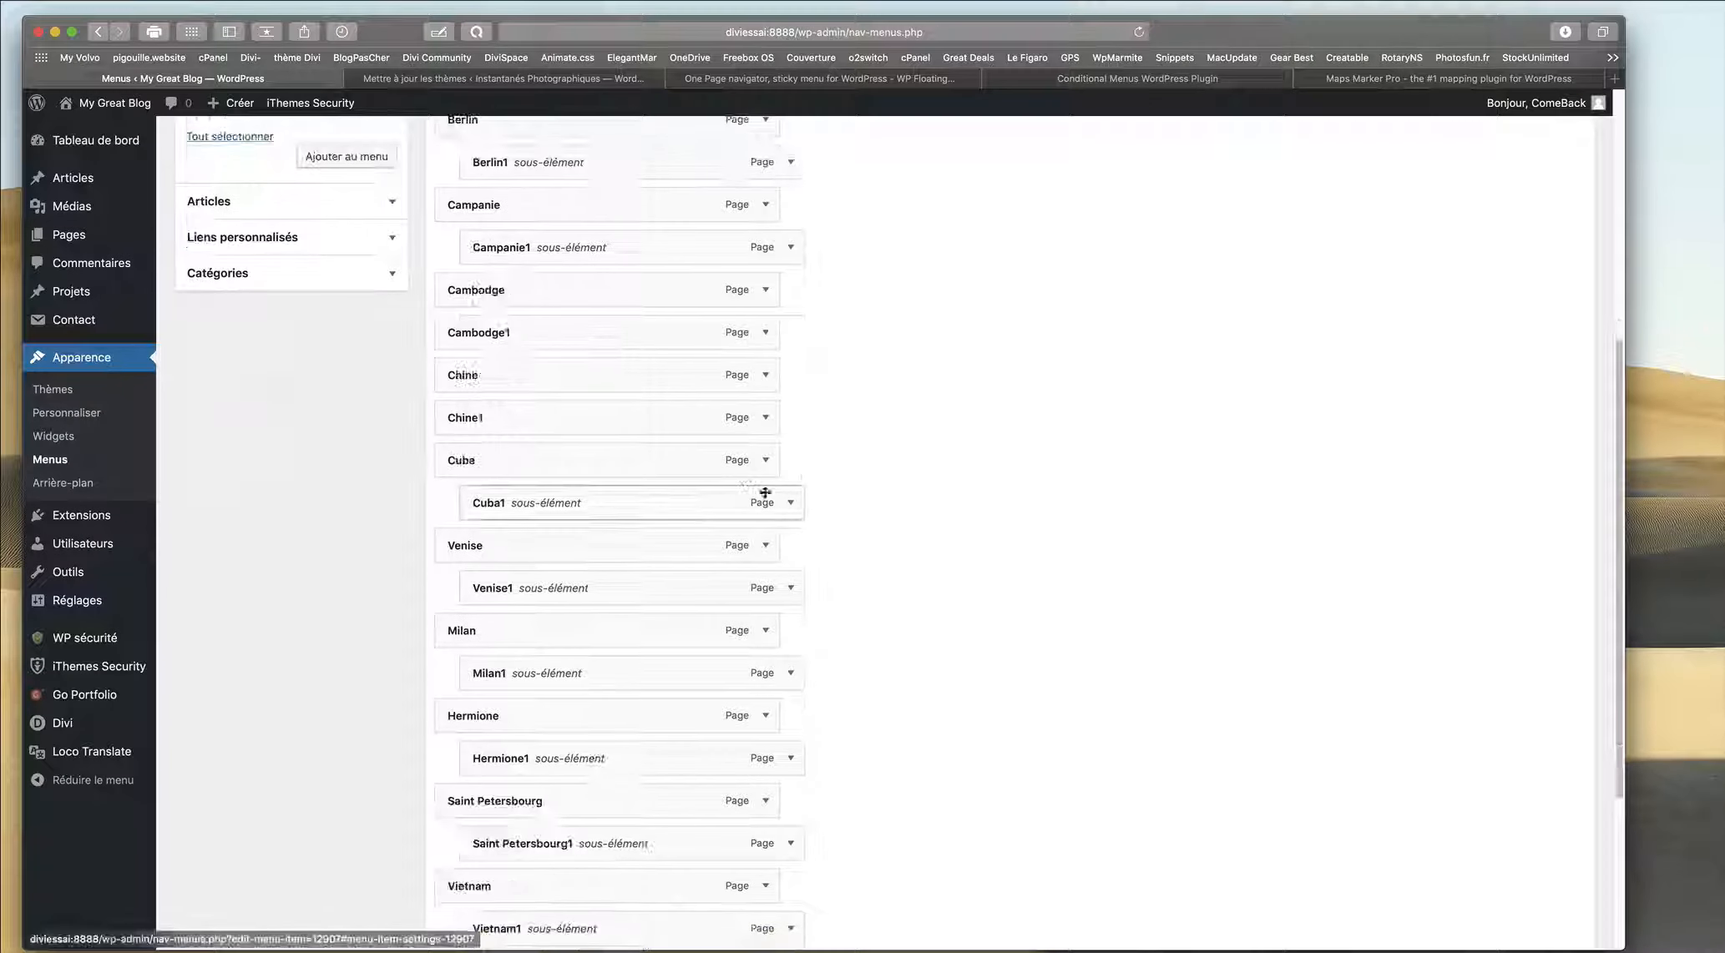
left_click_drag(558, 346, 583, 338)
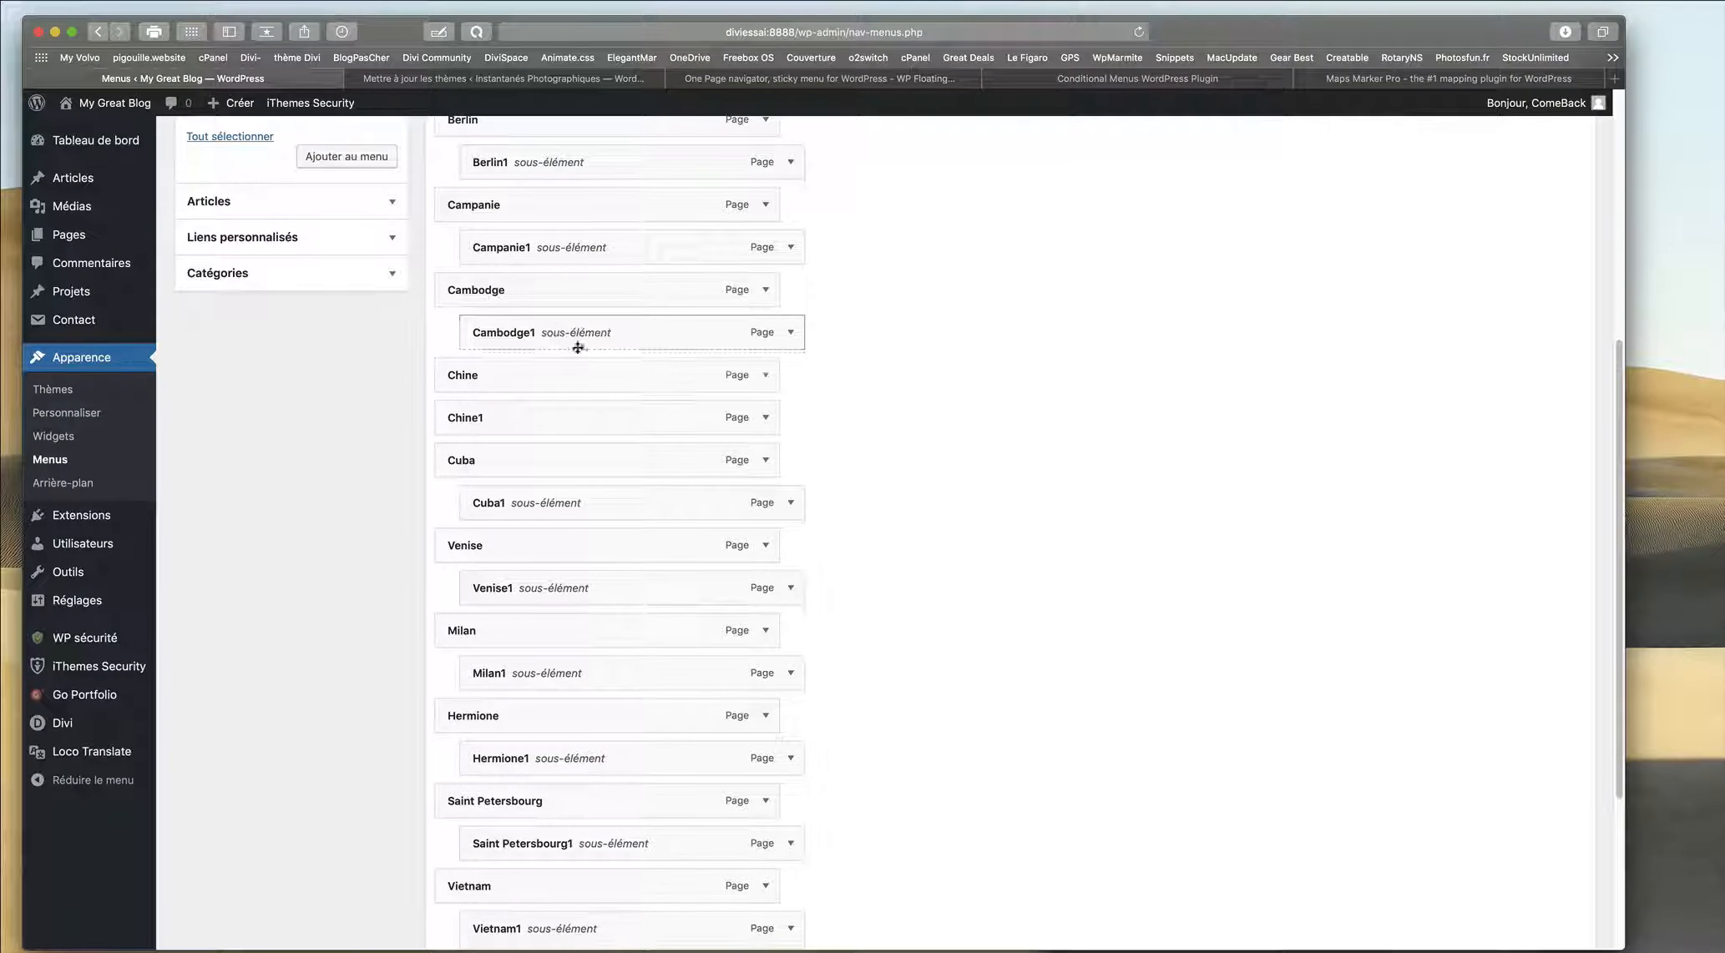
left_click_drag(567, 419, 584, 418)
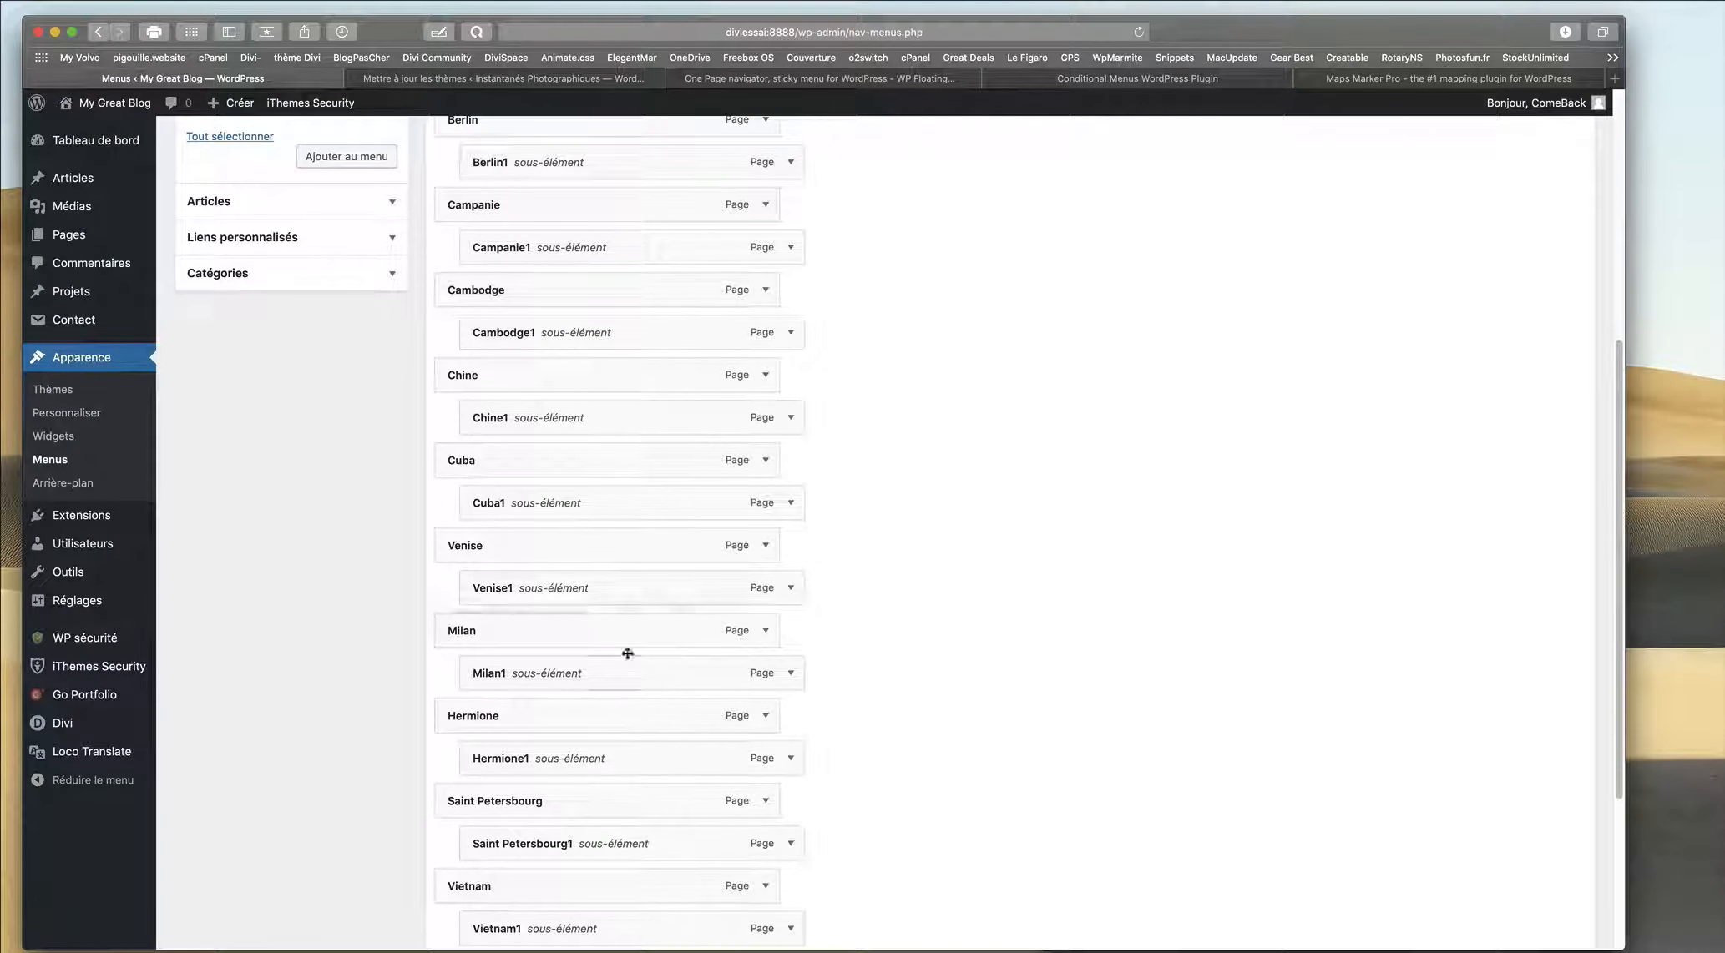
Save the principal menu with the new sub-items and view the navigation on the blog's front page.
scroll(651, 677, "down", 4)
scroll(662, 584, "up", 8)
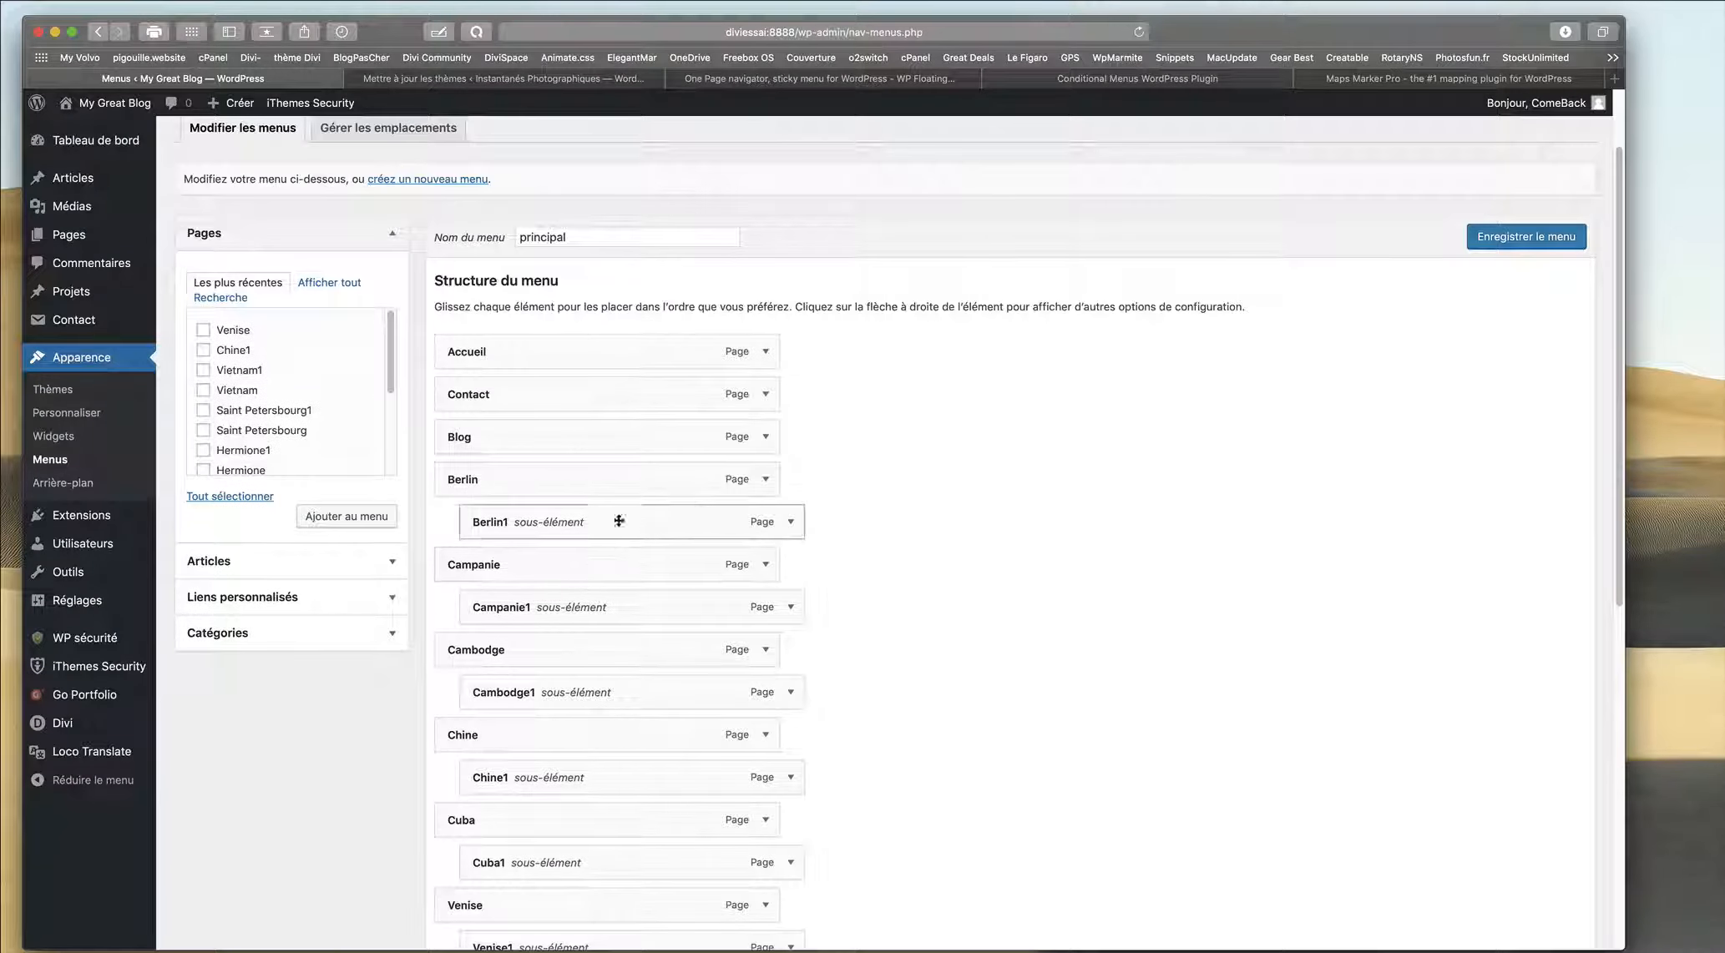
left_click(1527, 243)
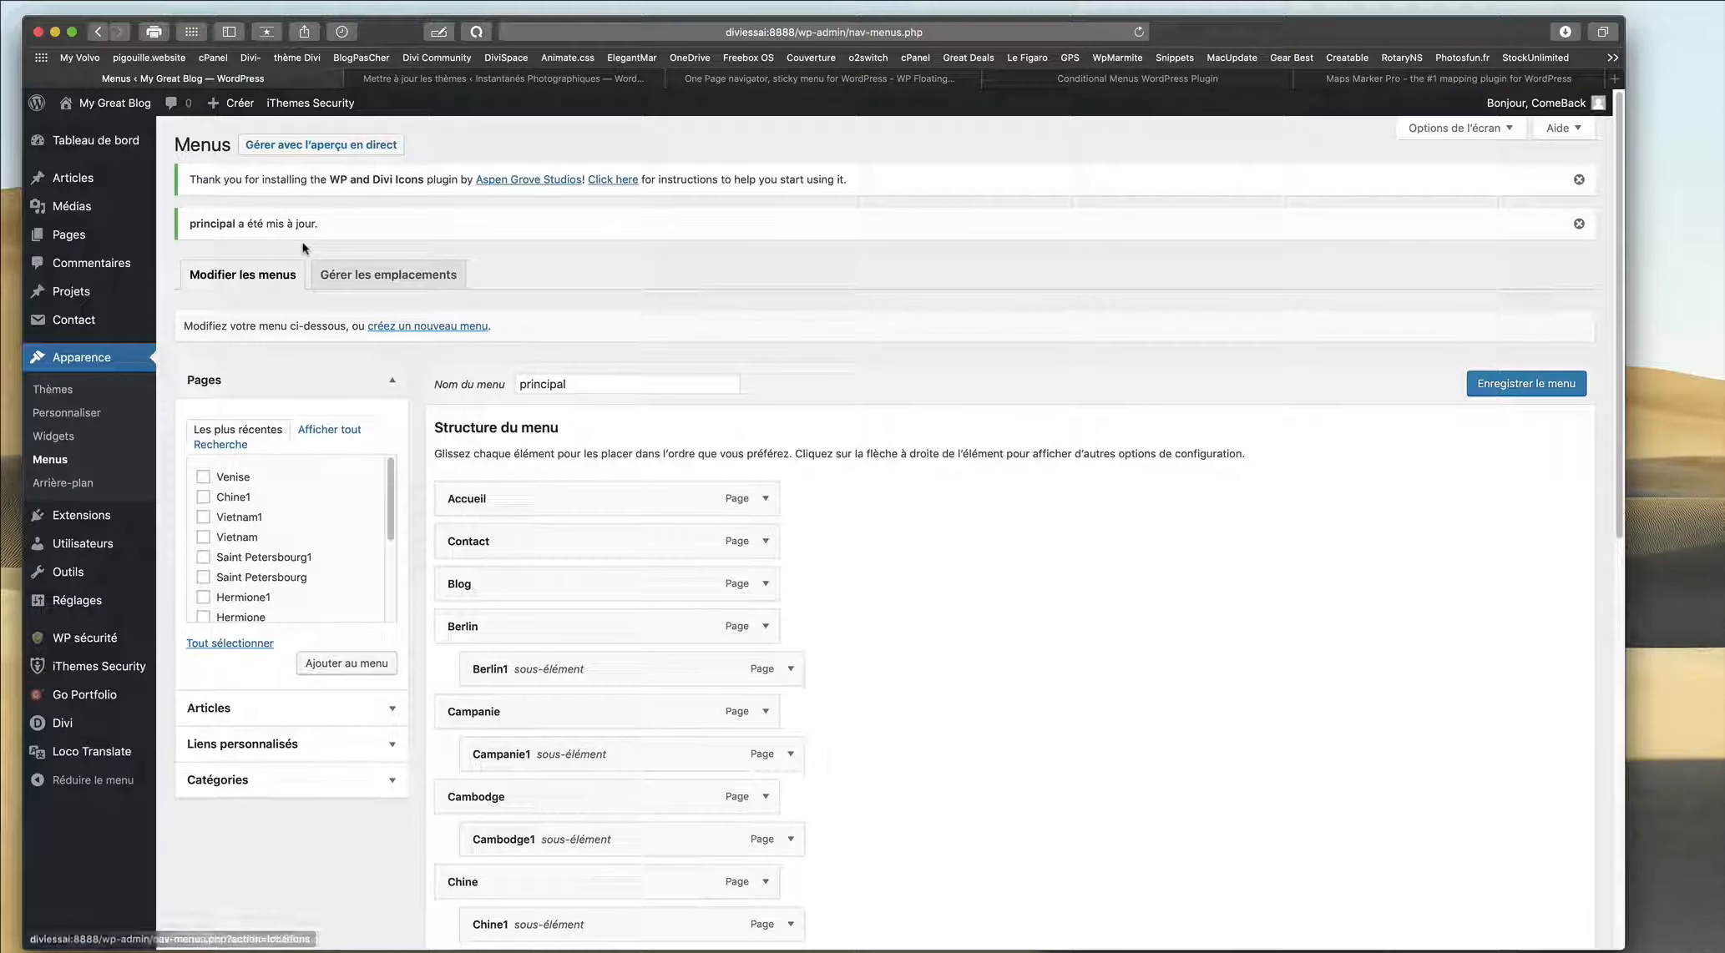
left_click(110, 109)
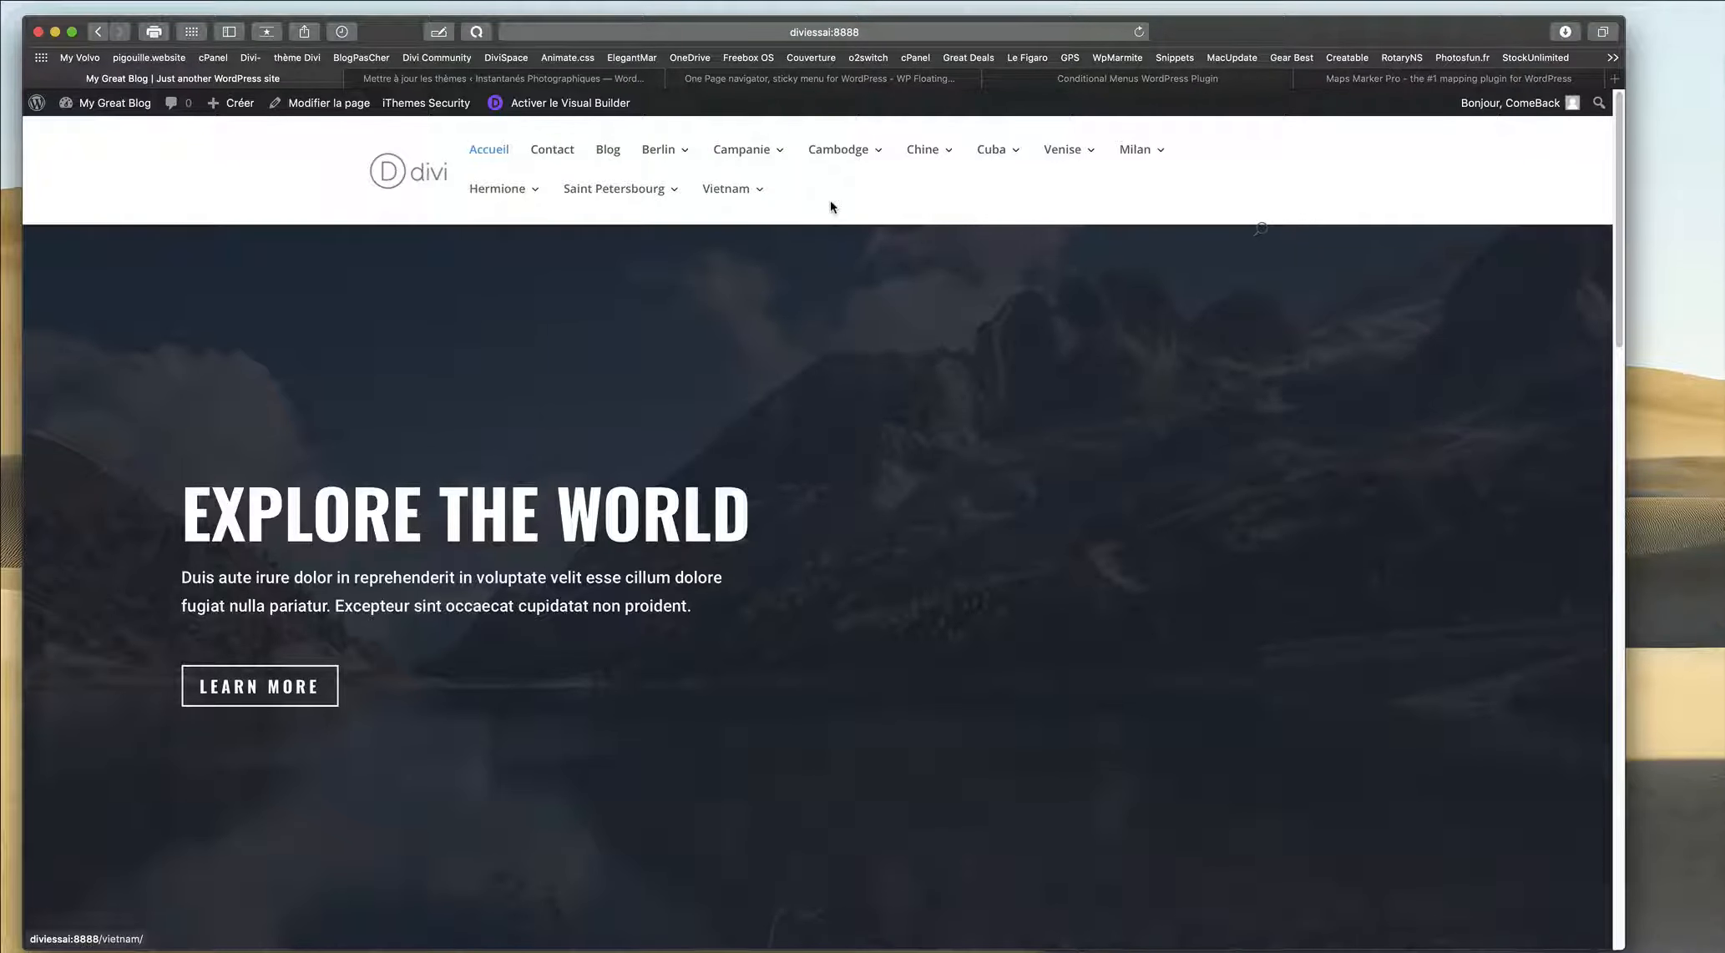
Switch to the Instantanés Photographiques site's admin and open its public home page.
left_click(628, 84)
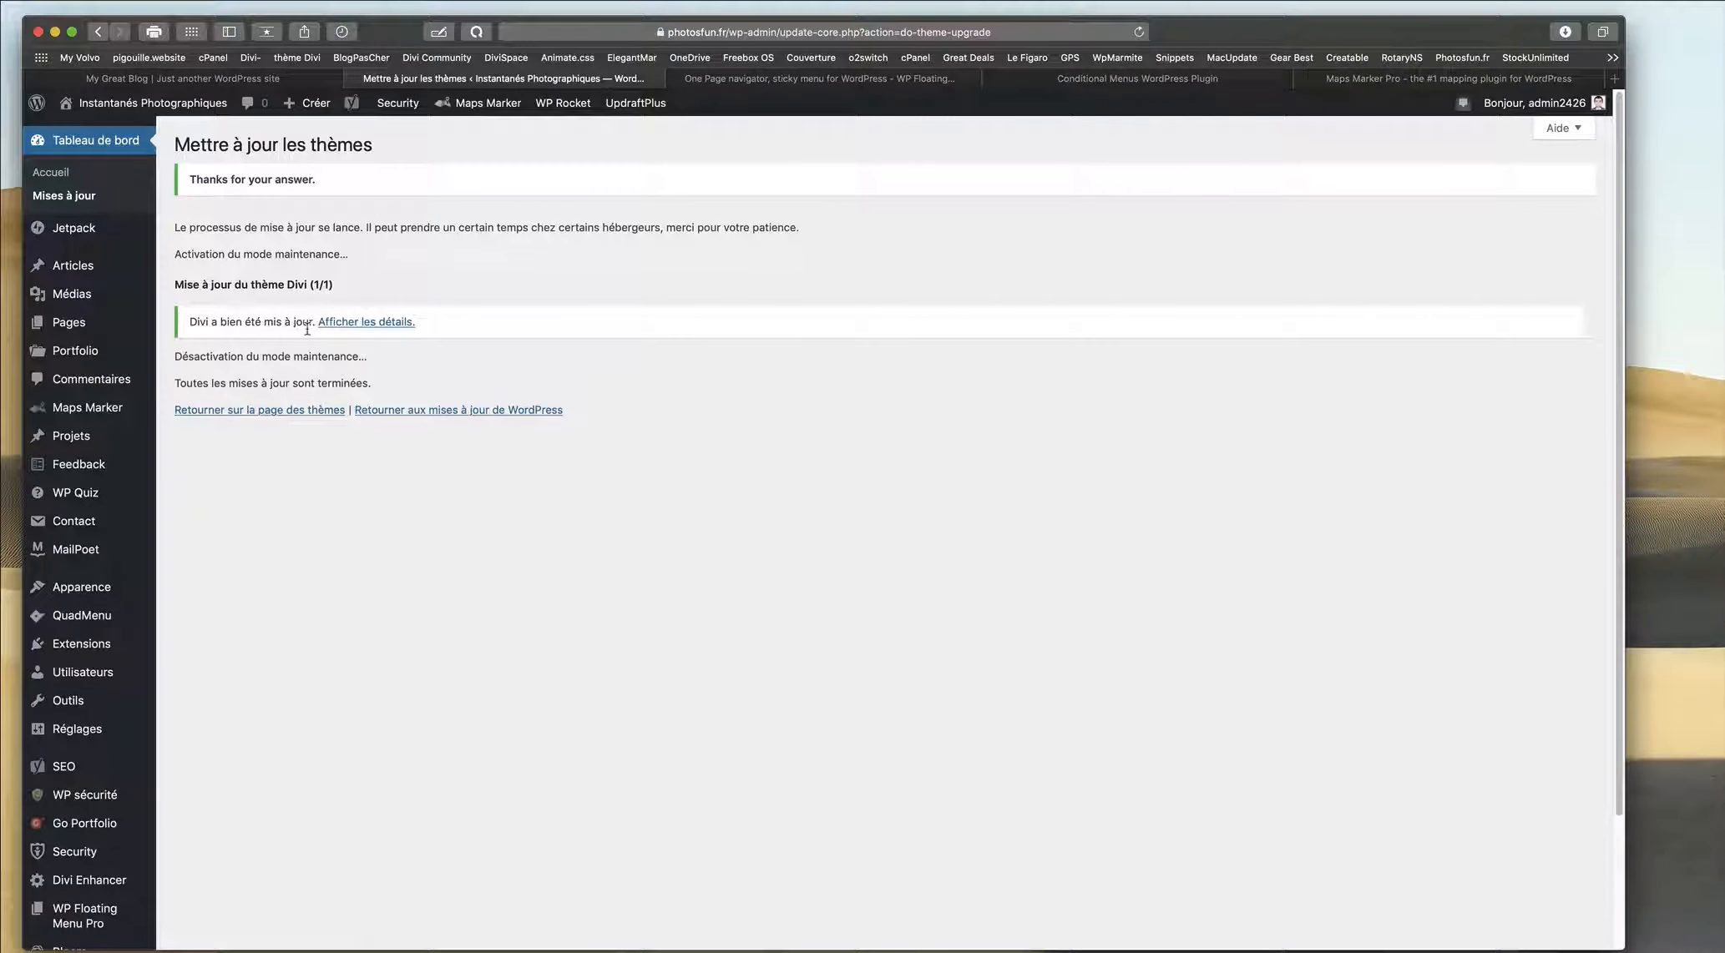
mouse_move(119, 112)
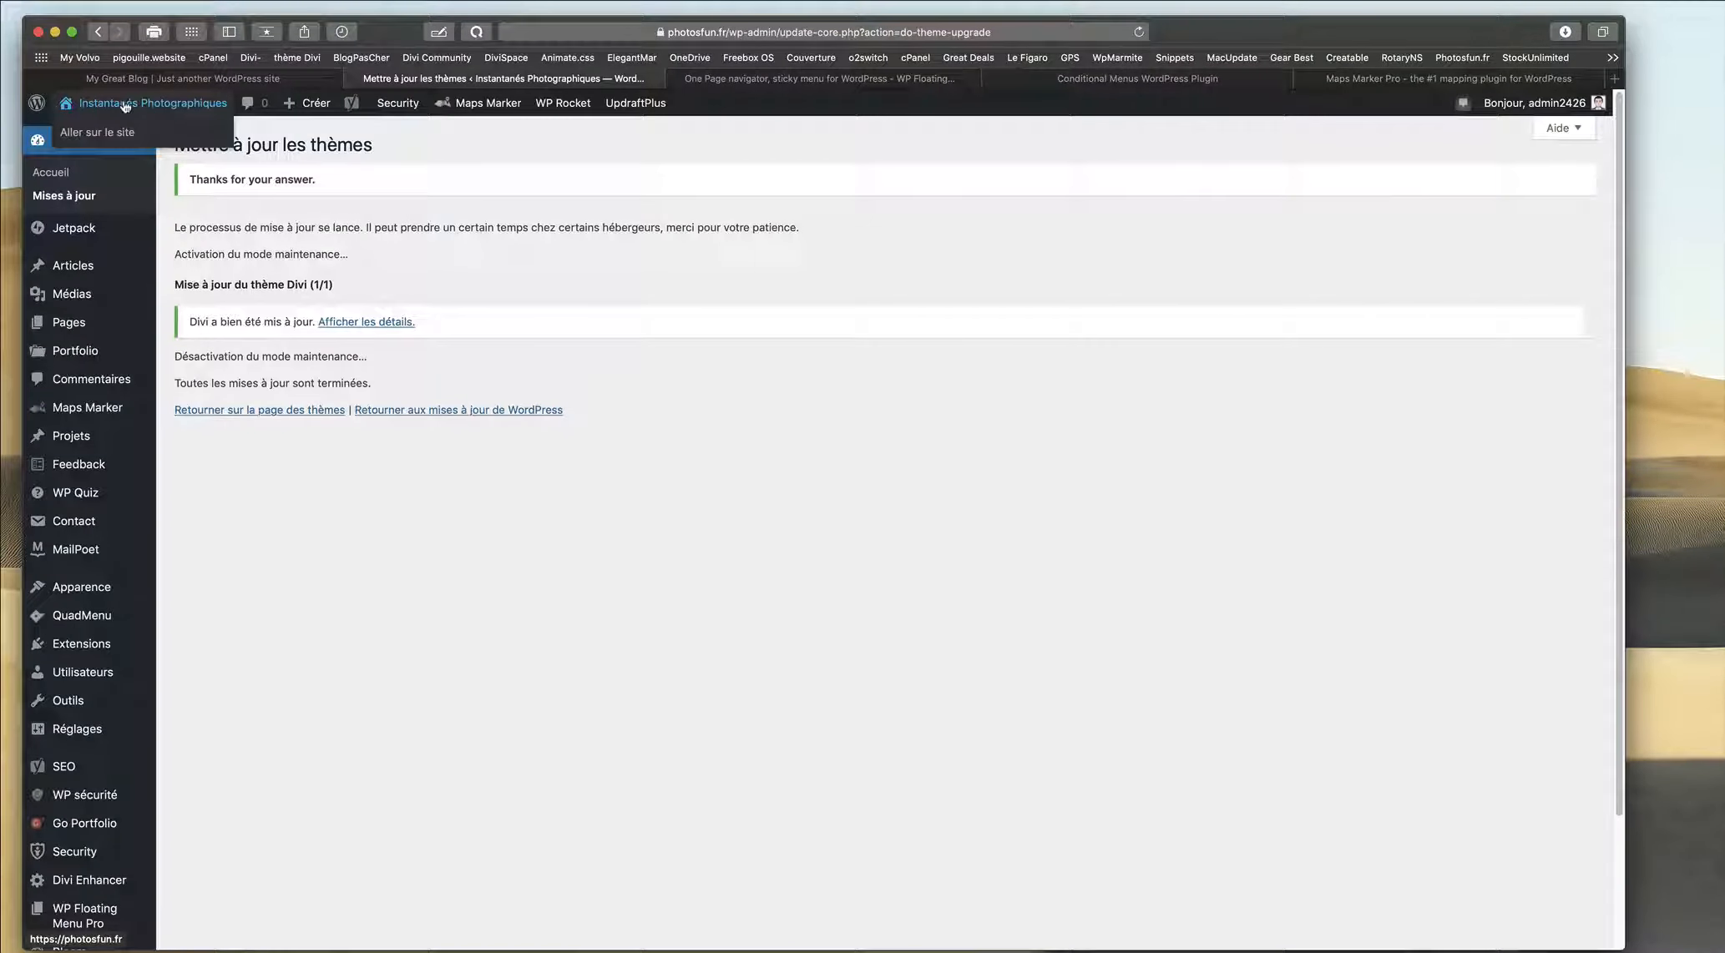
left_click(157, 107)
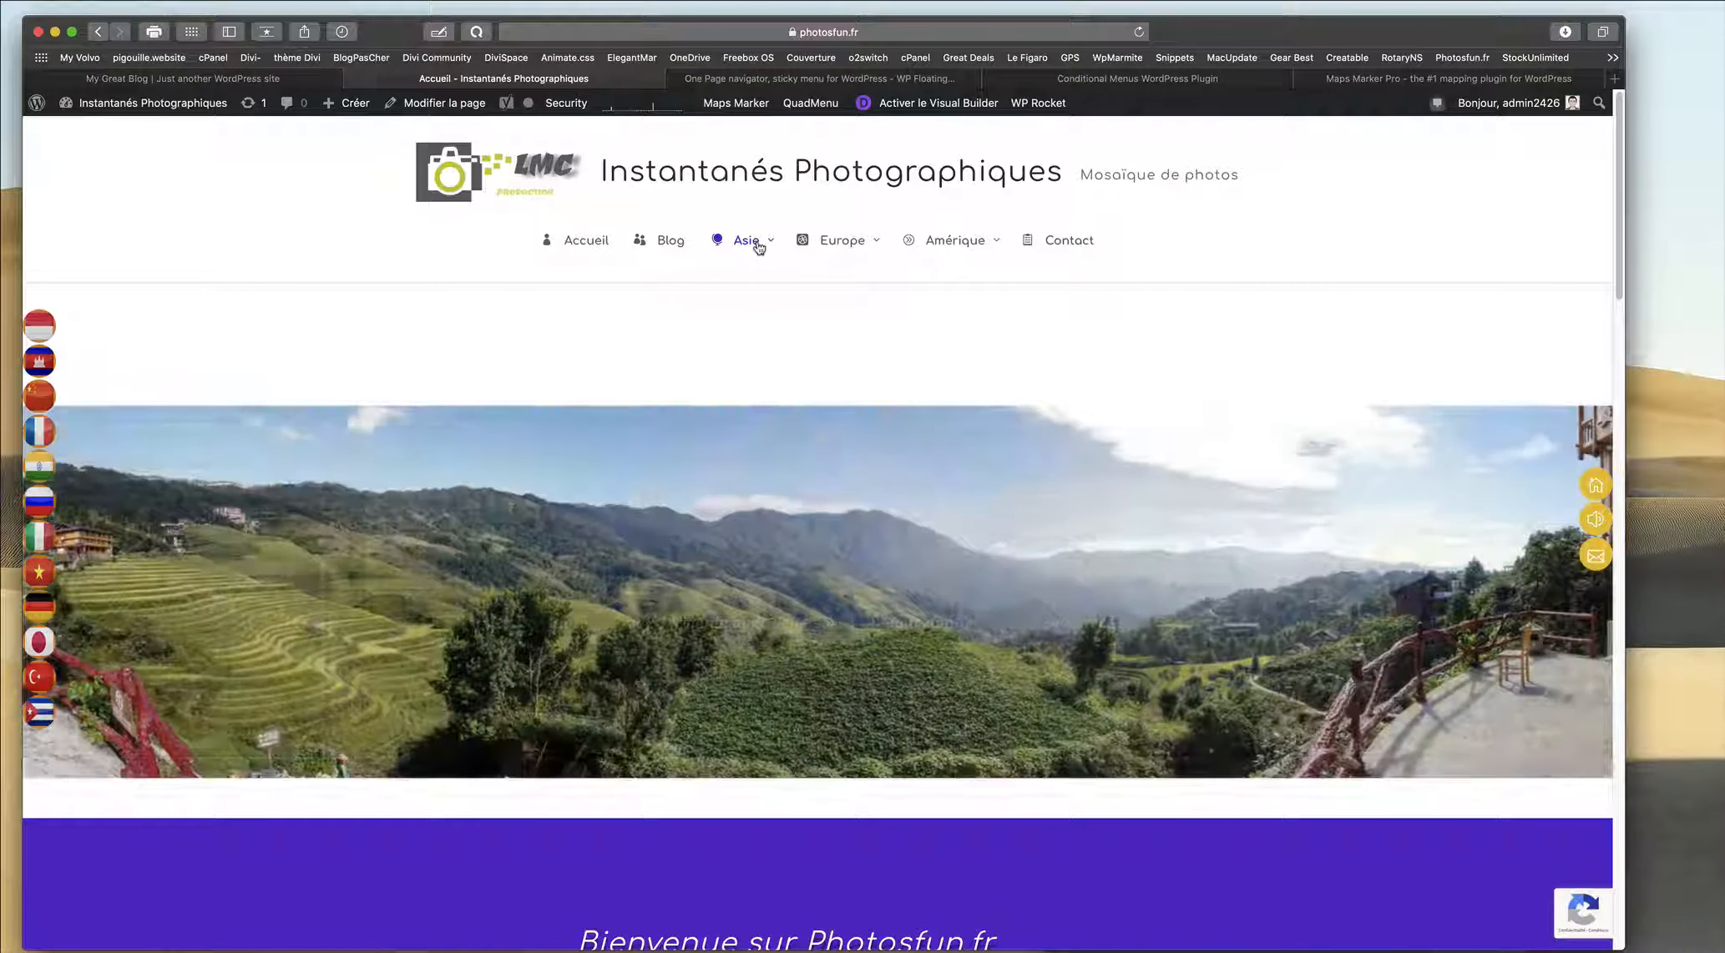
Open the Europe mega menu on the photo site and browse through all the slides of its destination carousel.
left_click(842, 244)
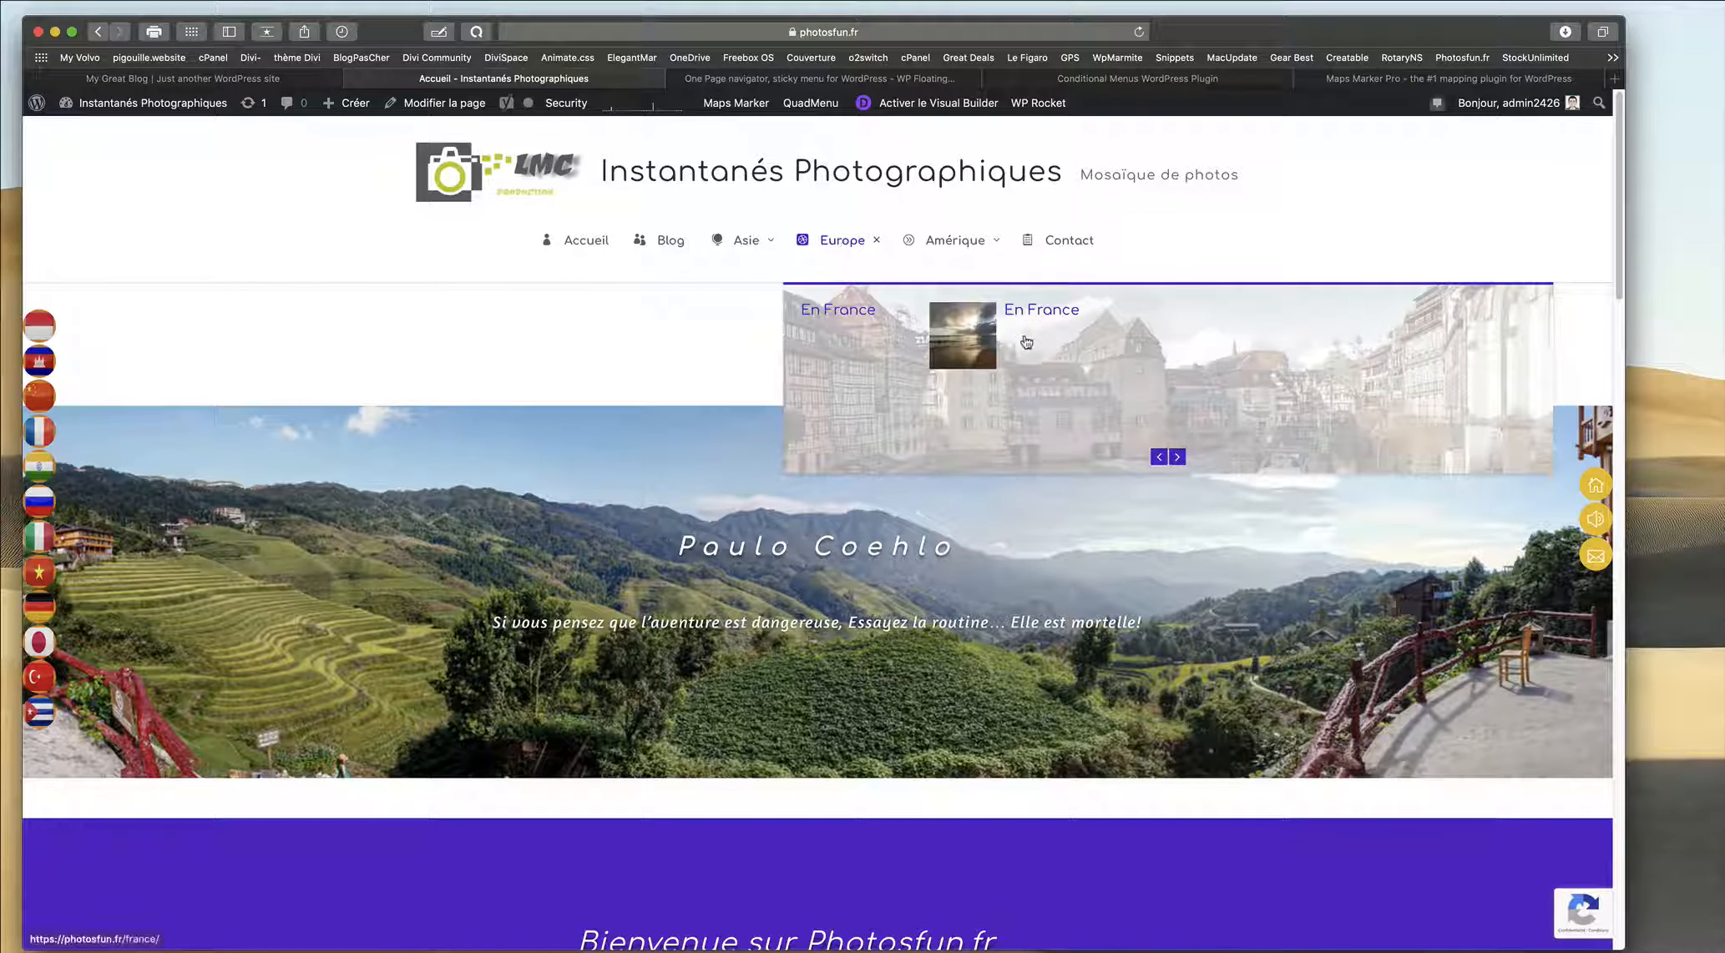
left_click(1177, 457)
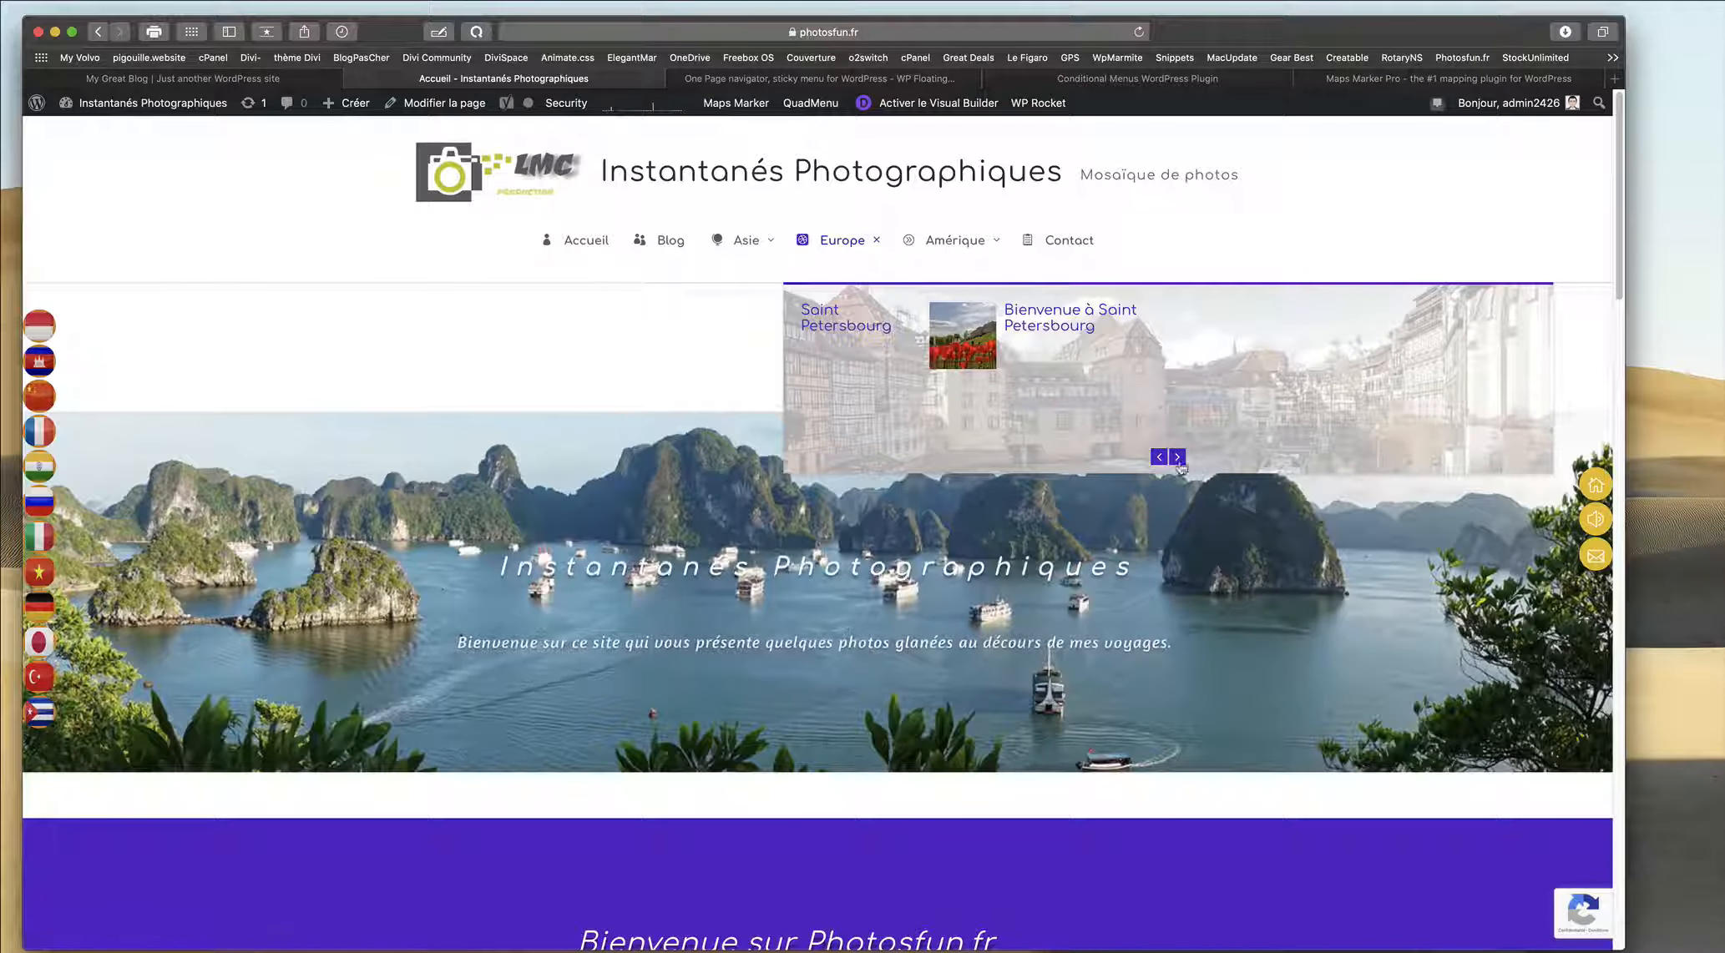
left_click(1177, 457)
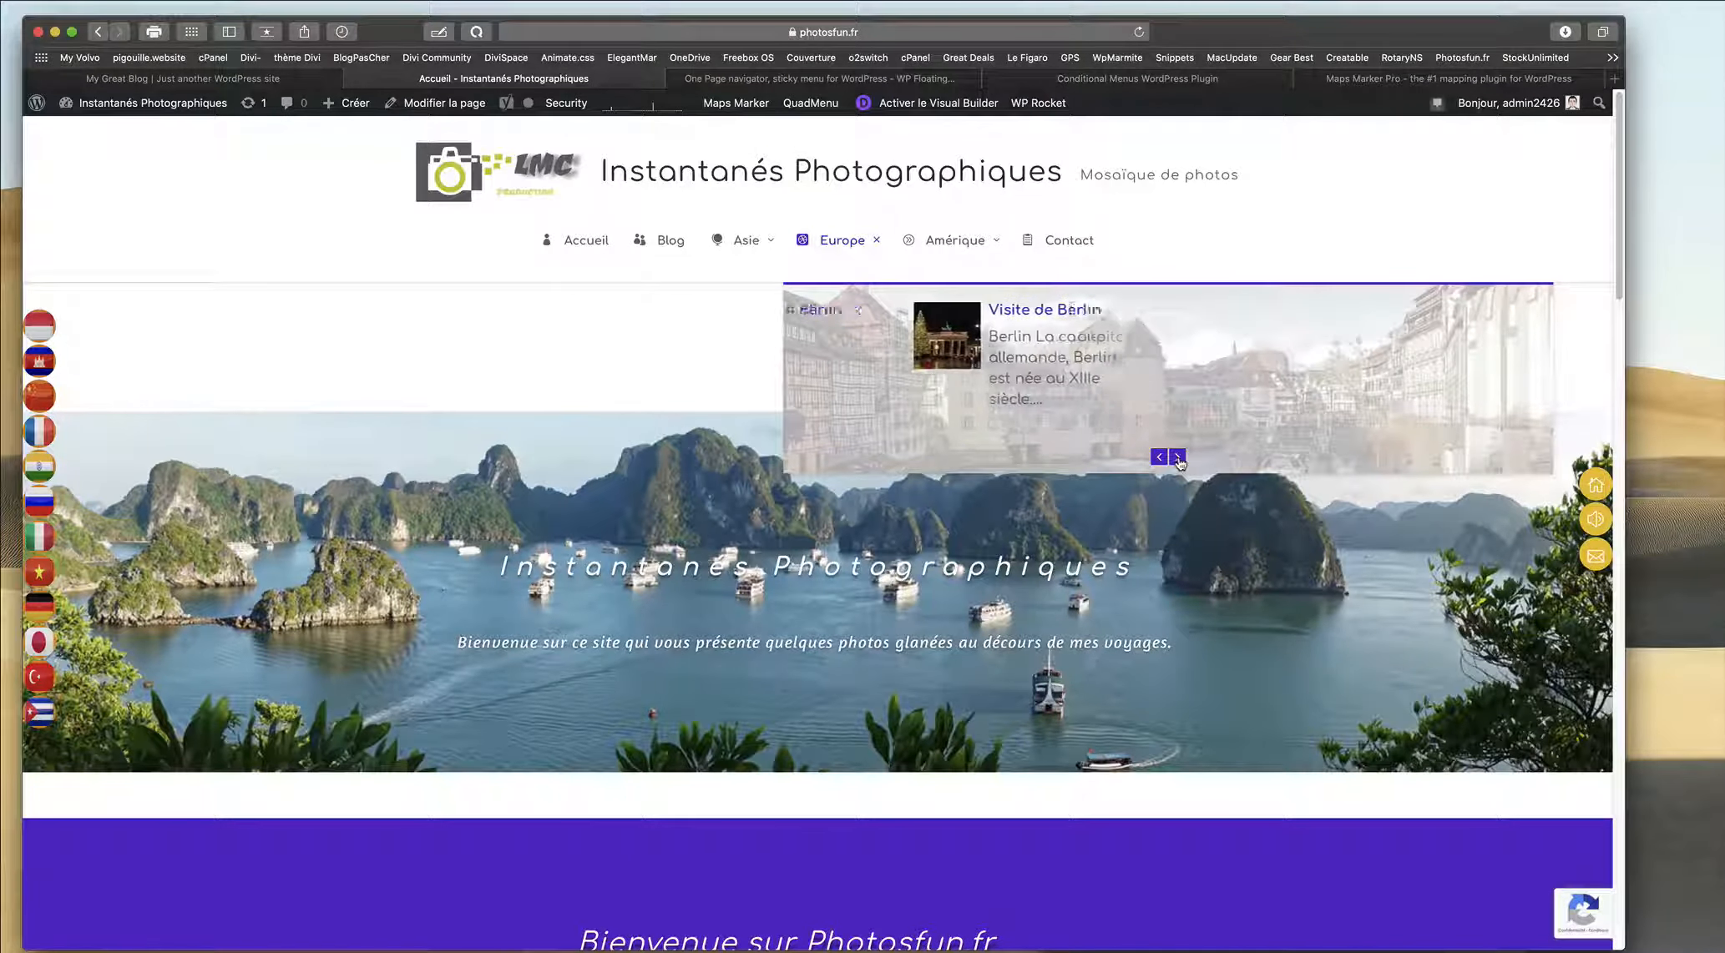
left_click(1177, 458)
left_click(1177, 458)
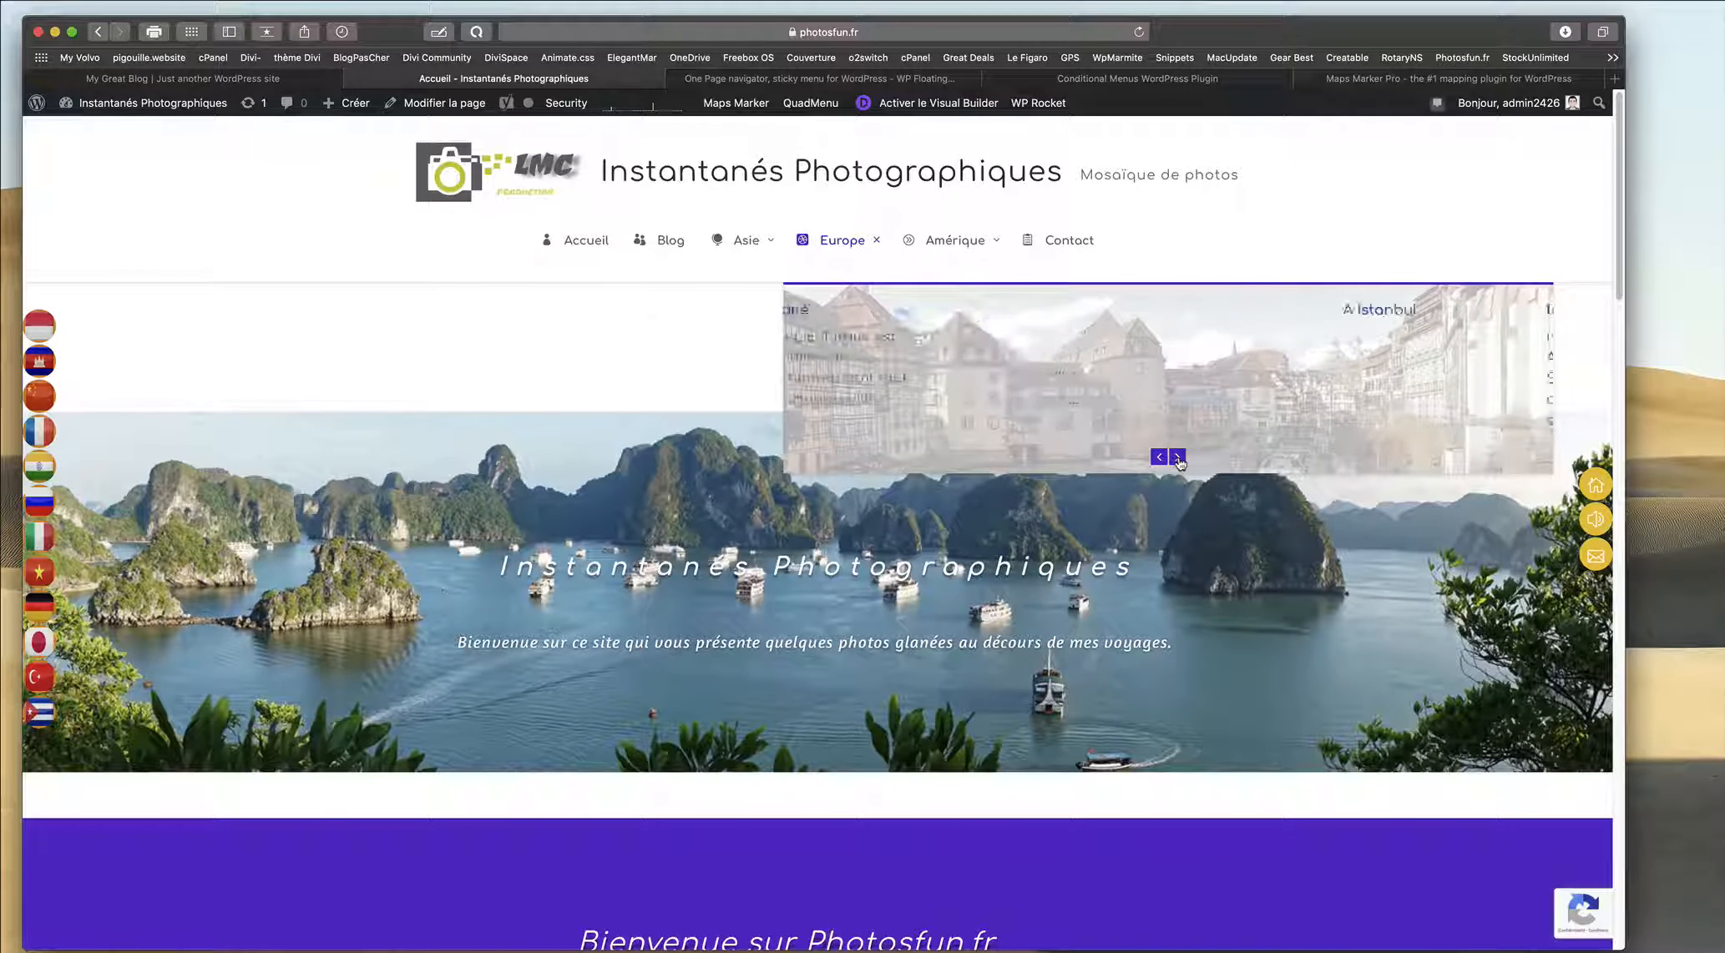
left_click(1177, 457)
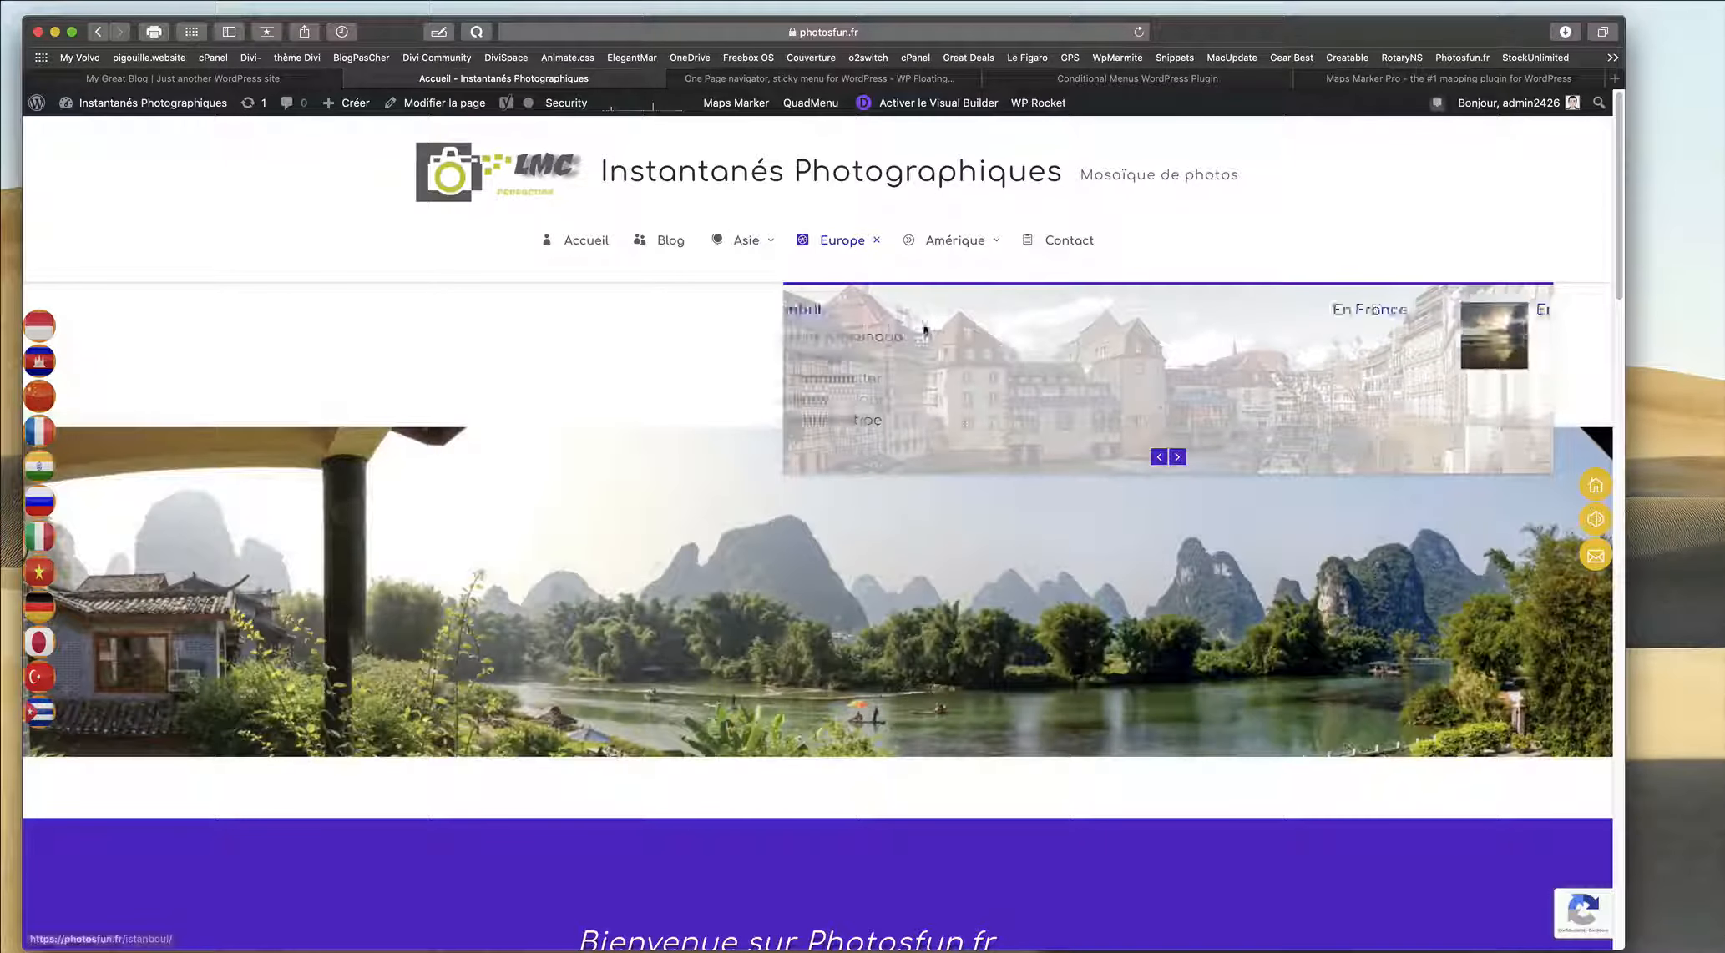
Open the Asie mega menu on the photo site and browse through its destination carousel.
mouse_move(740, 245)
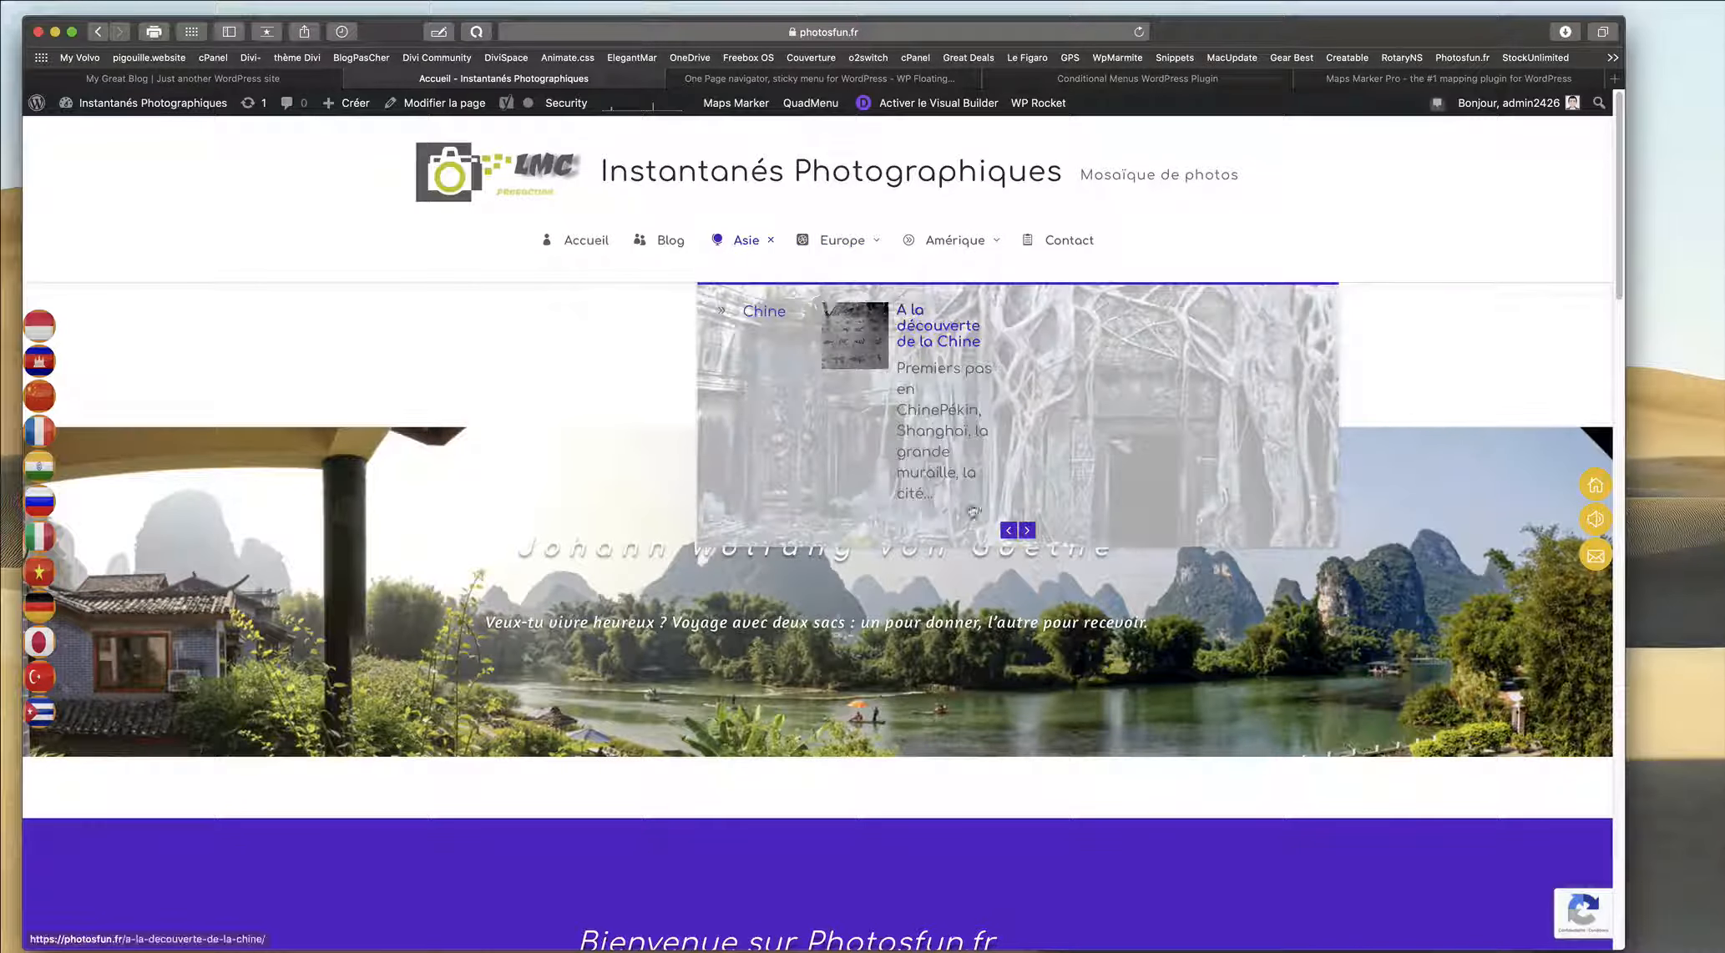
left_click(1027, 531)
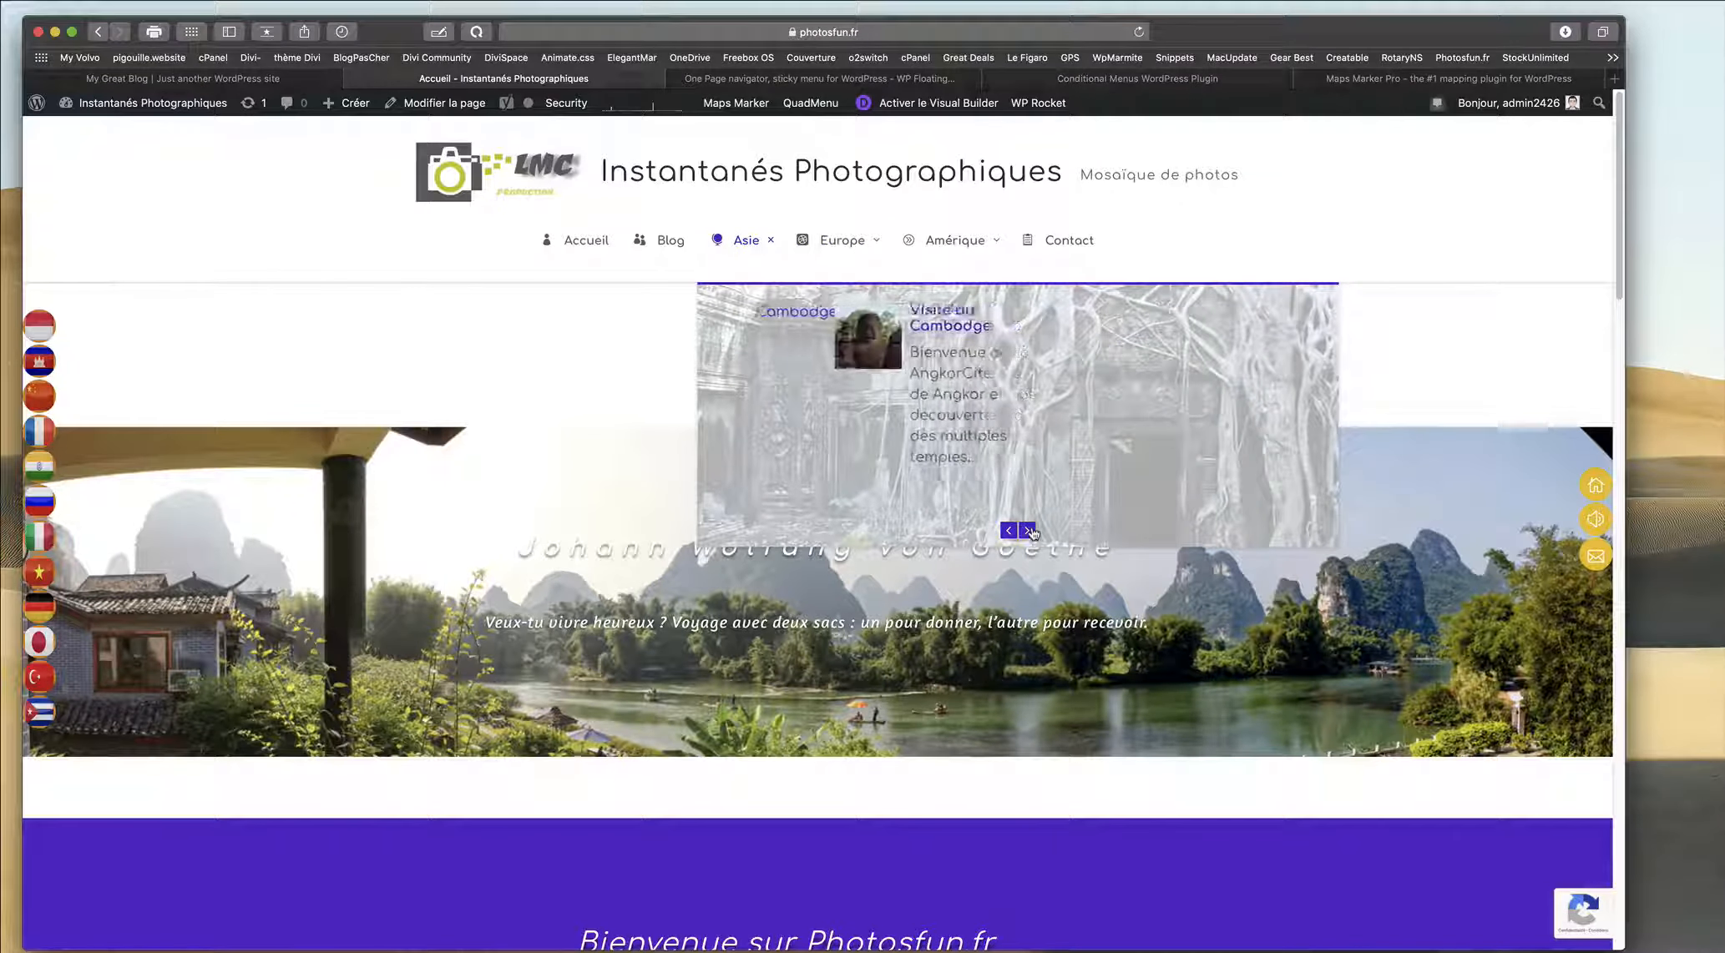
left_click(1031, 532)
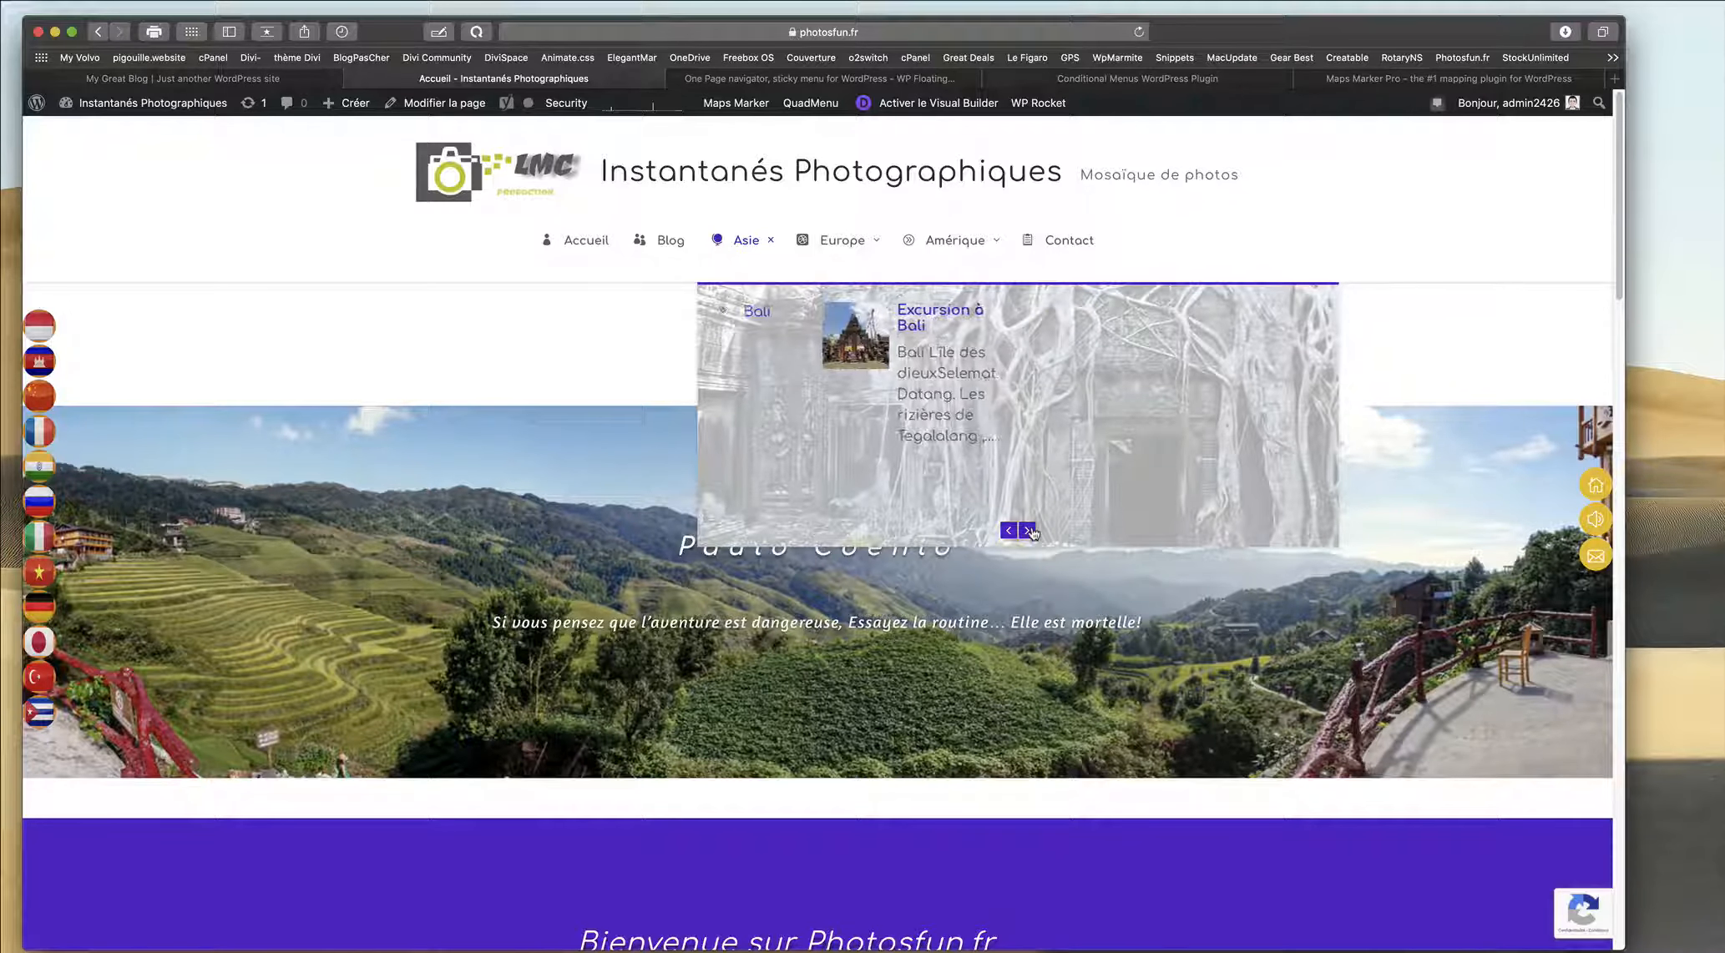
left_click(1031, 532)
left_click(1027, 531)
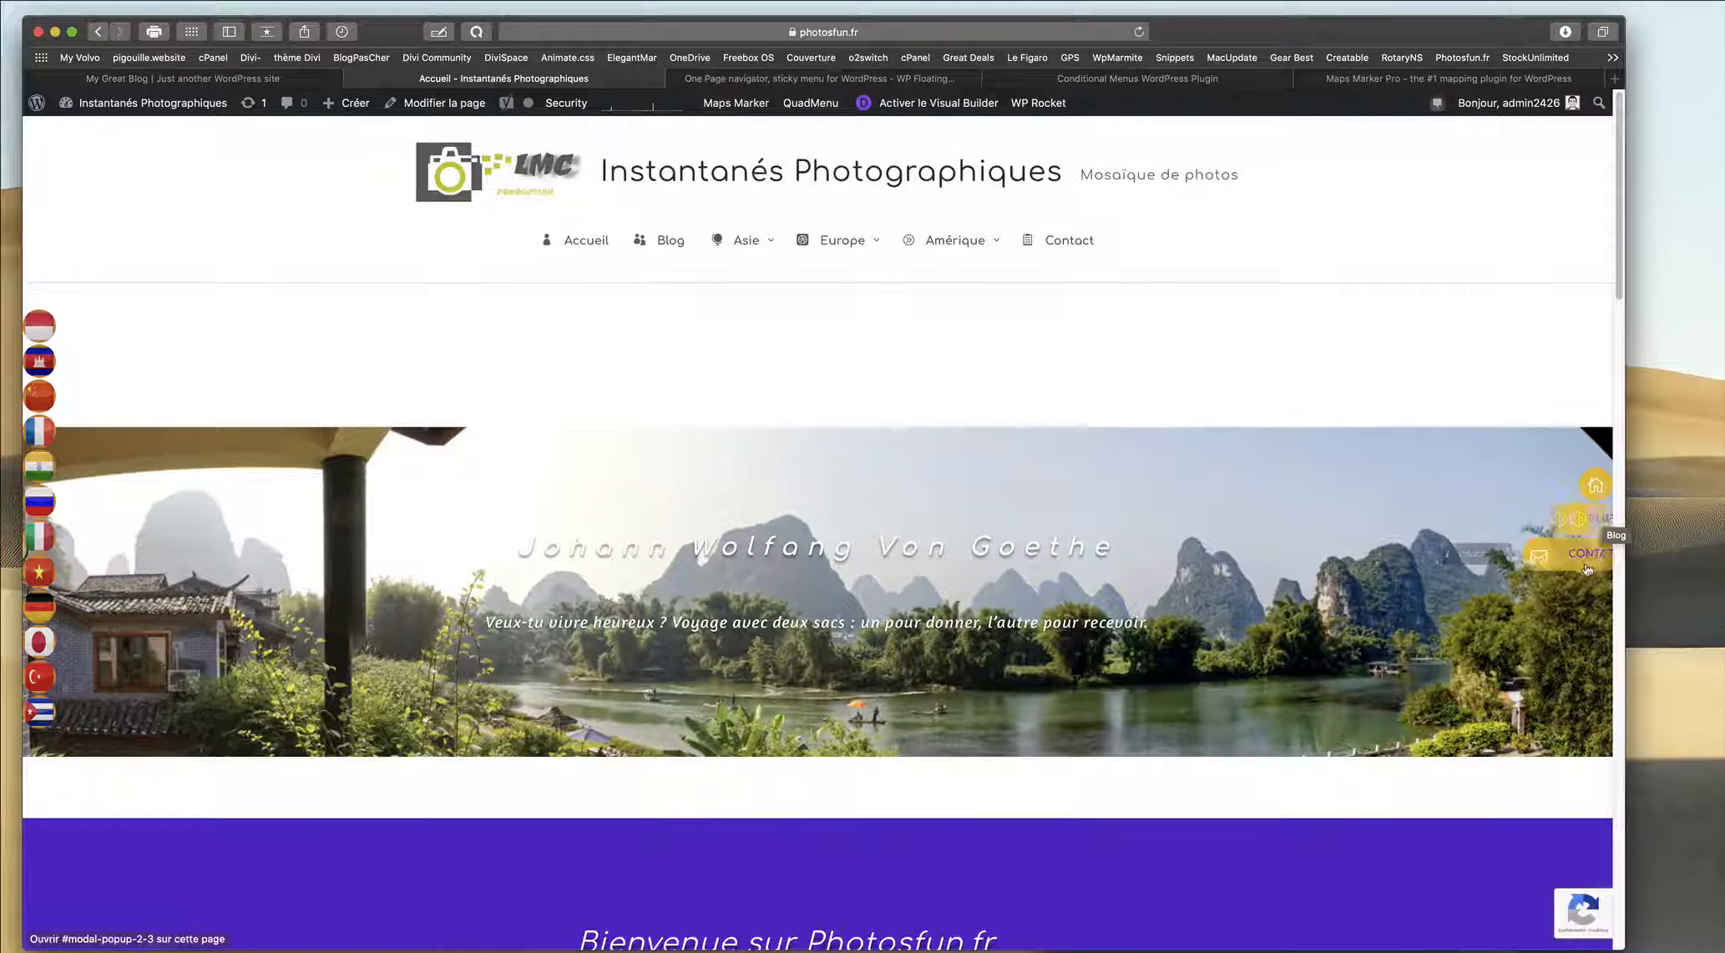
Look through the whole home page with its floating side menus, and follow the floating flag link to the En Chine page.
scroll(1340, 469, "down", 20)
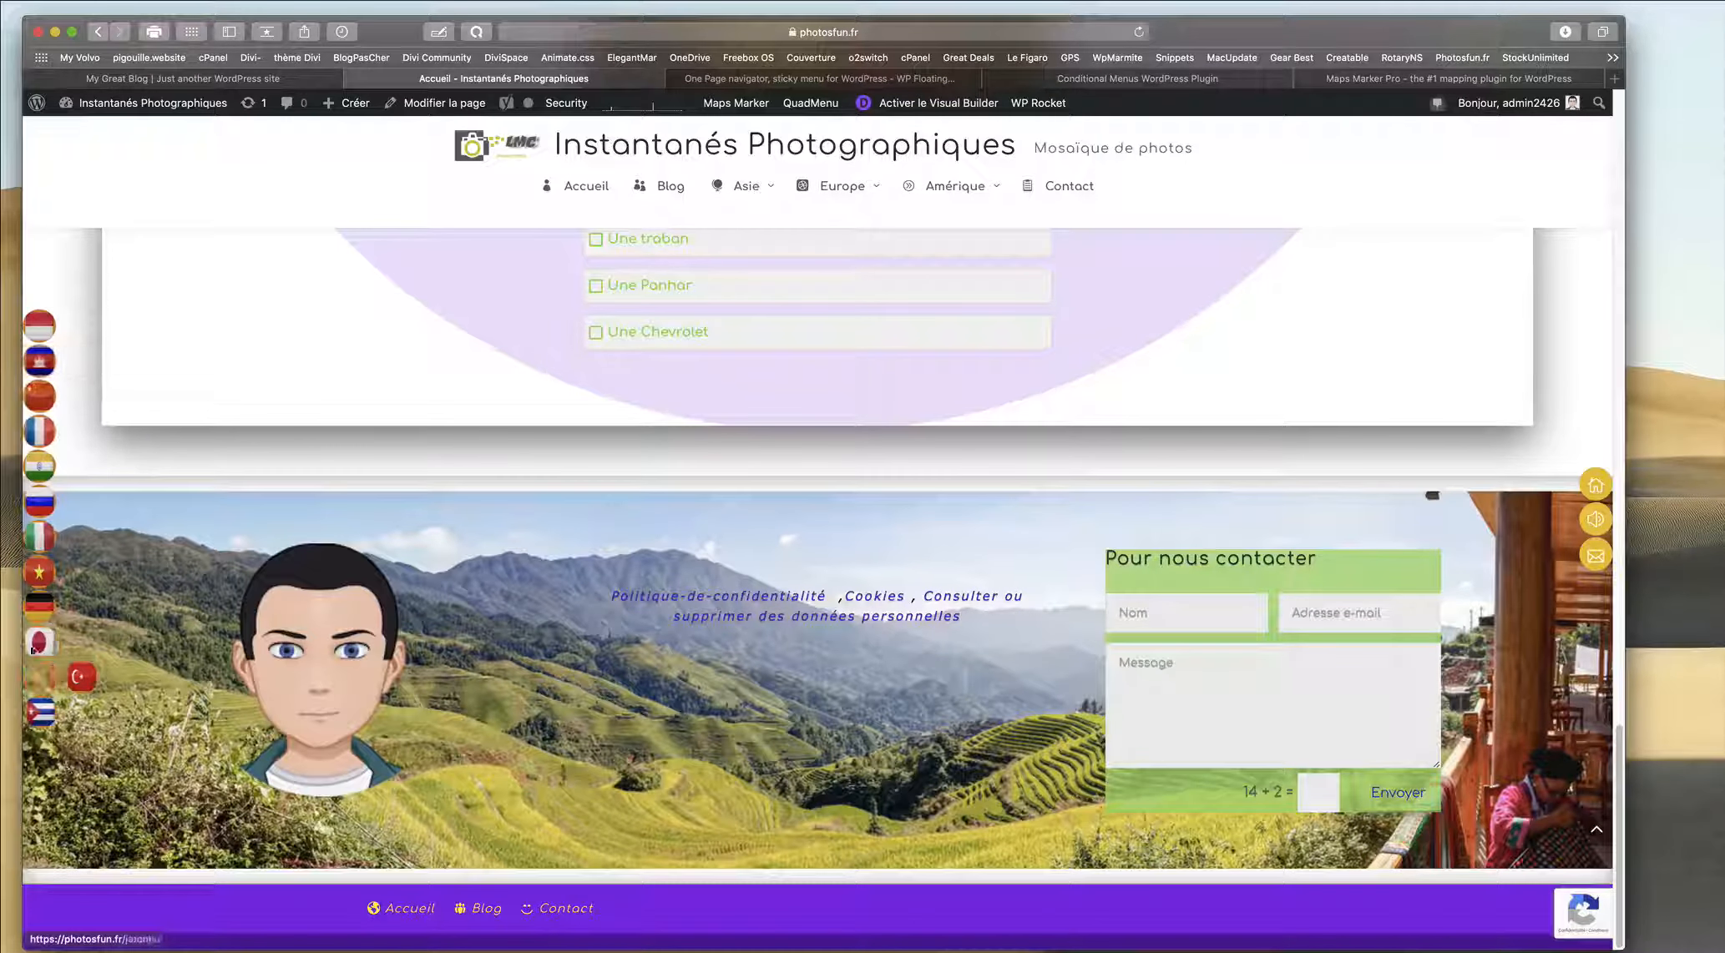
scroll(78, 381, "up", 12)
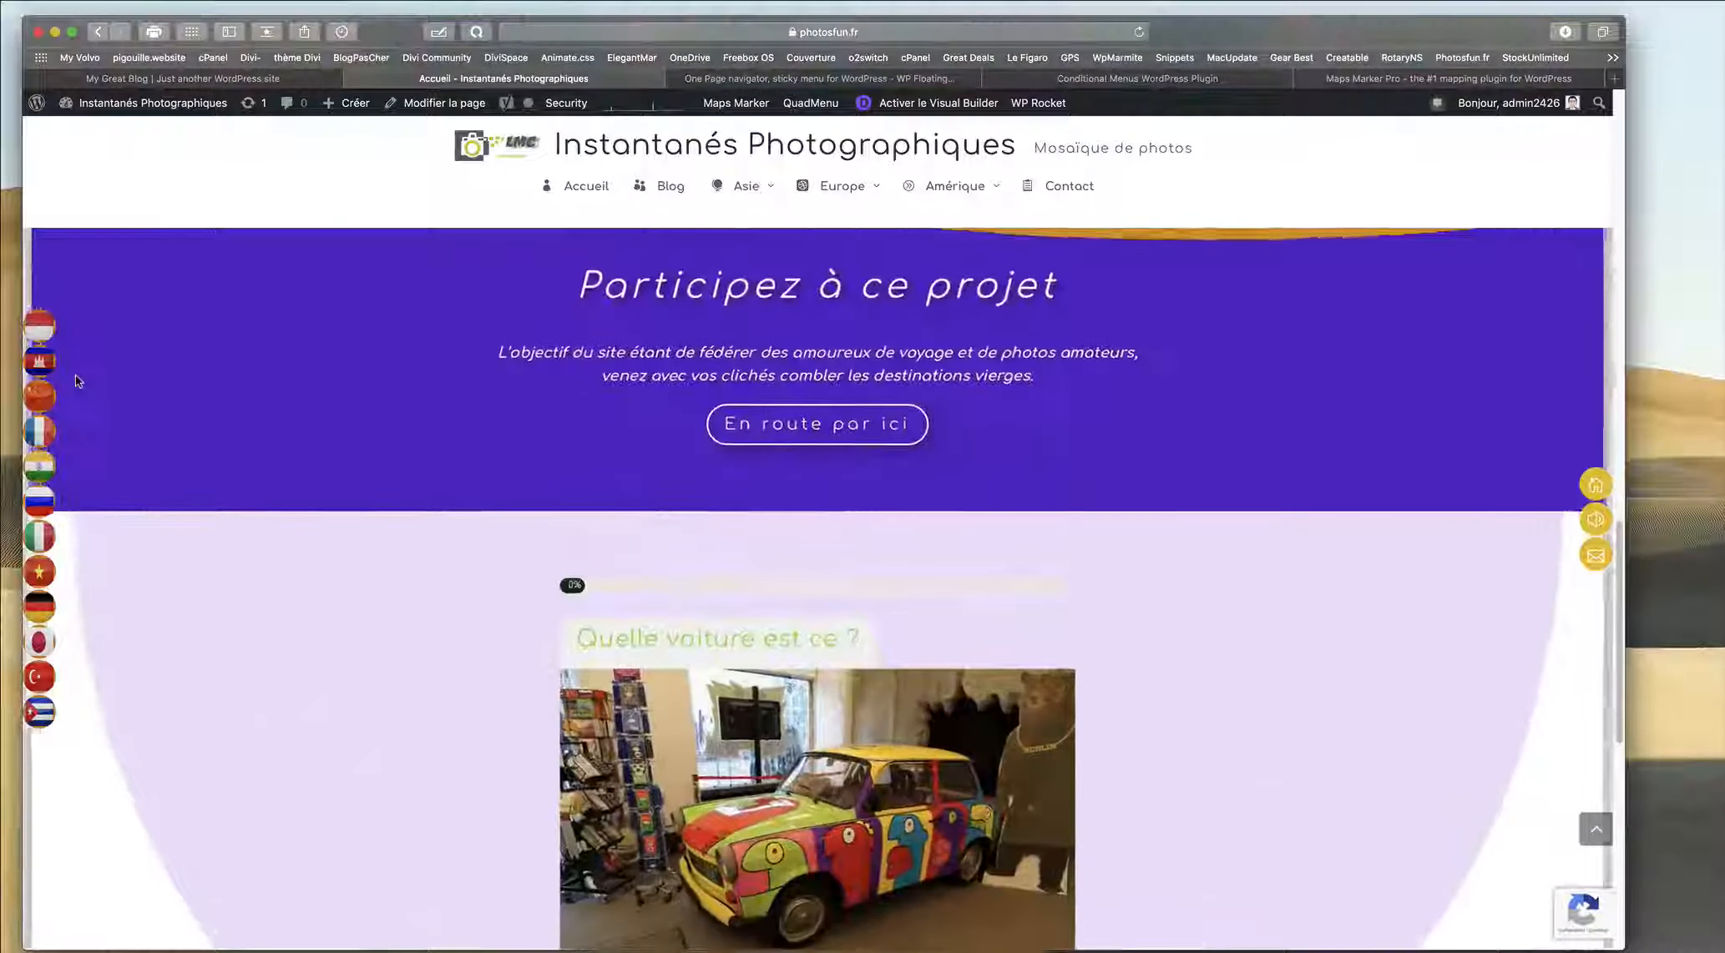
scroll(78, 382, "up", 6)
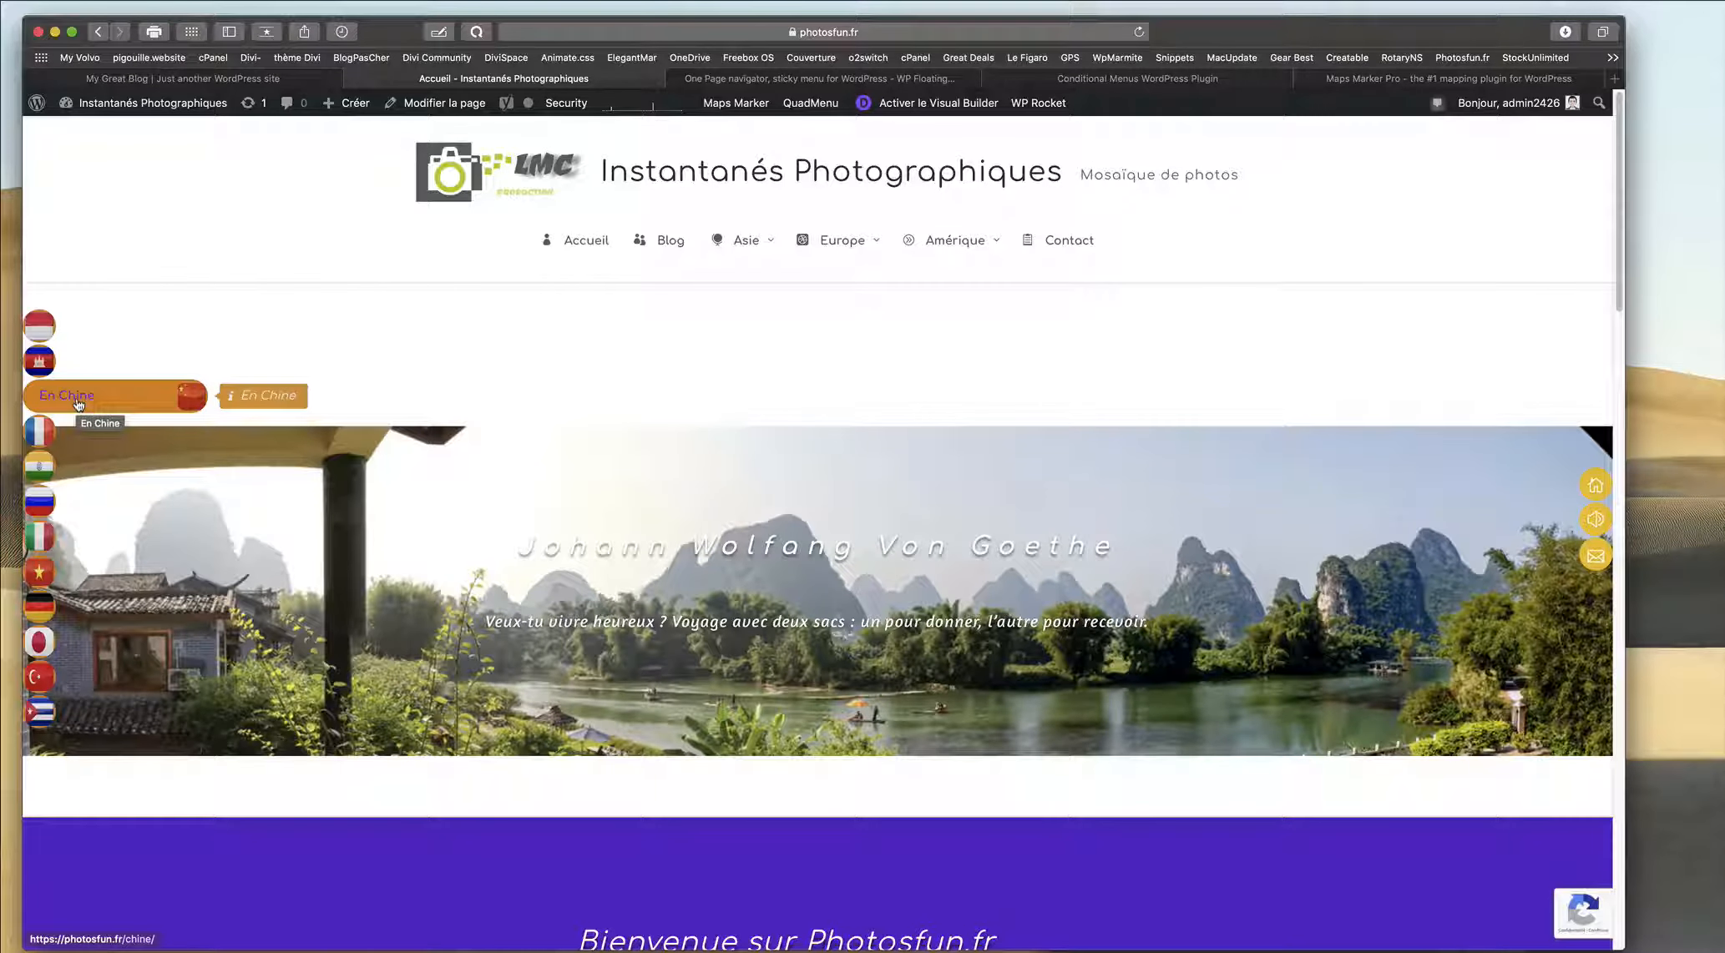
left_click(77, 404)
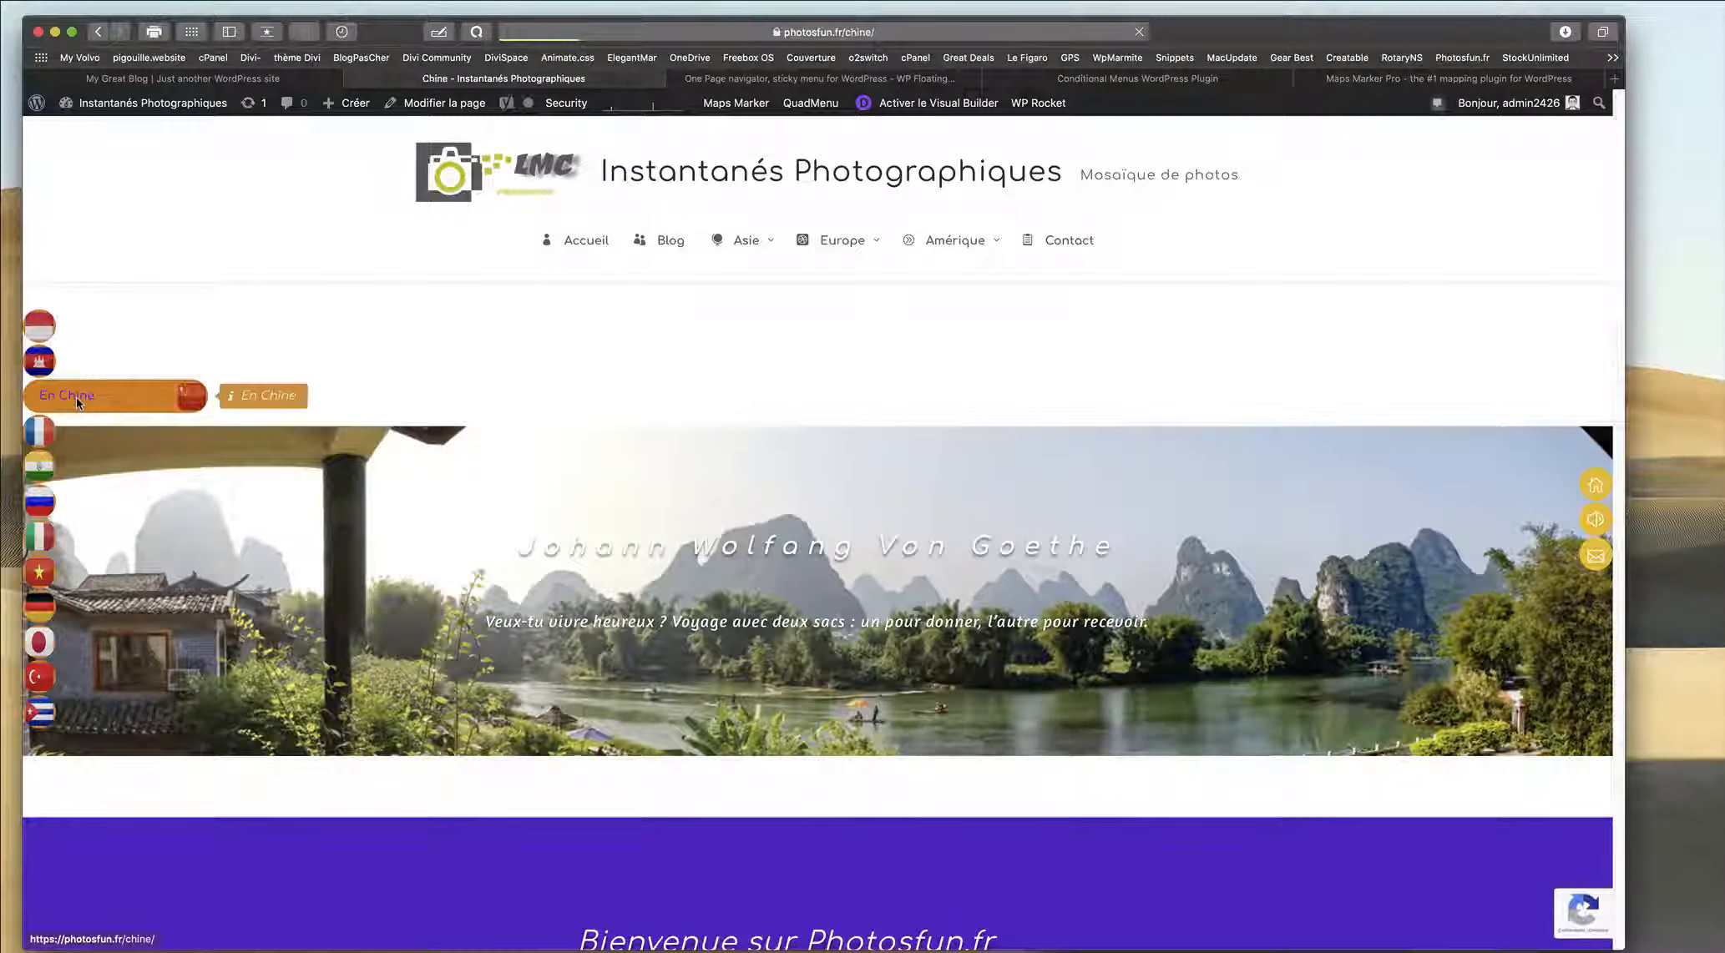
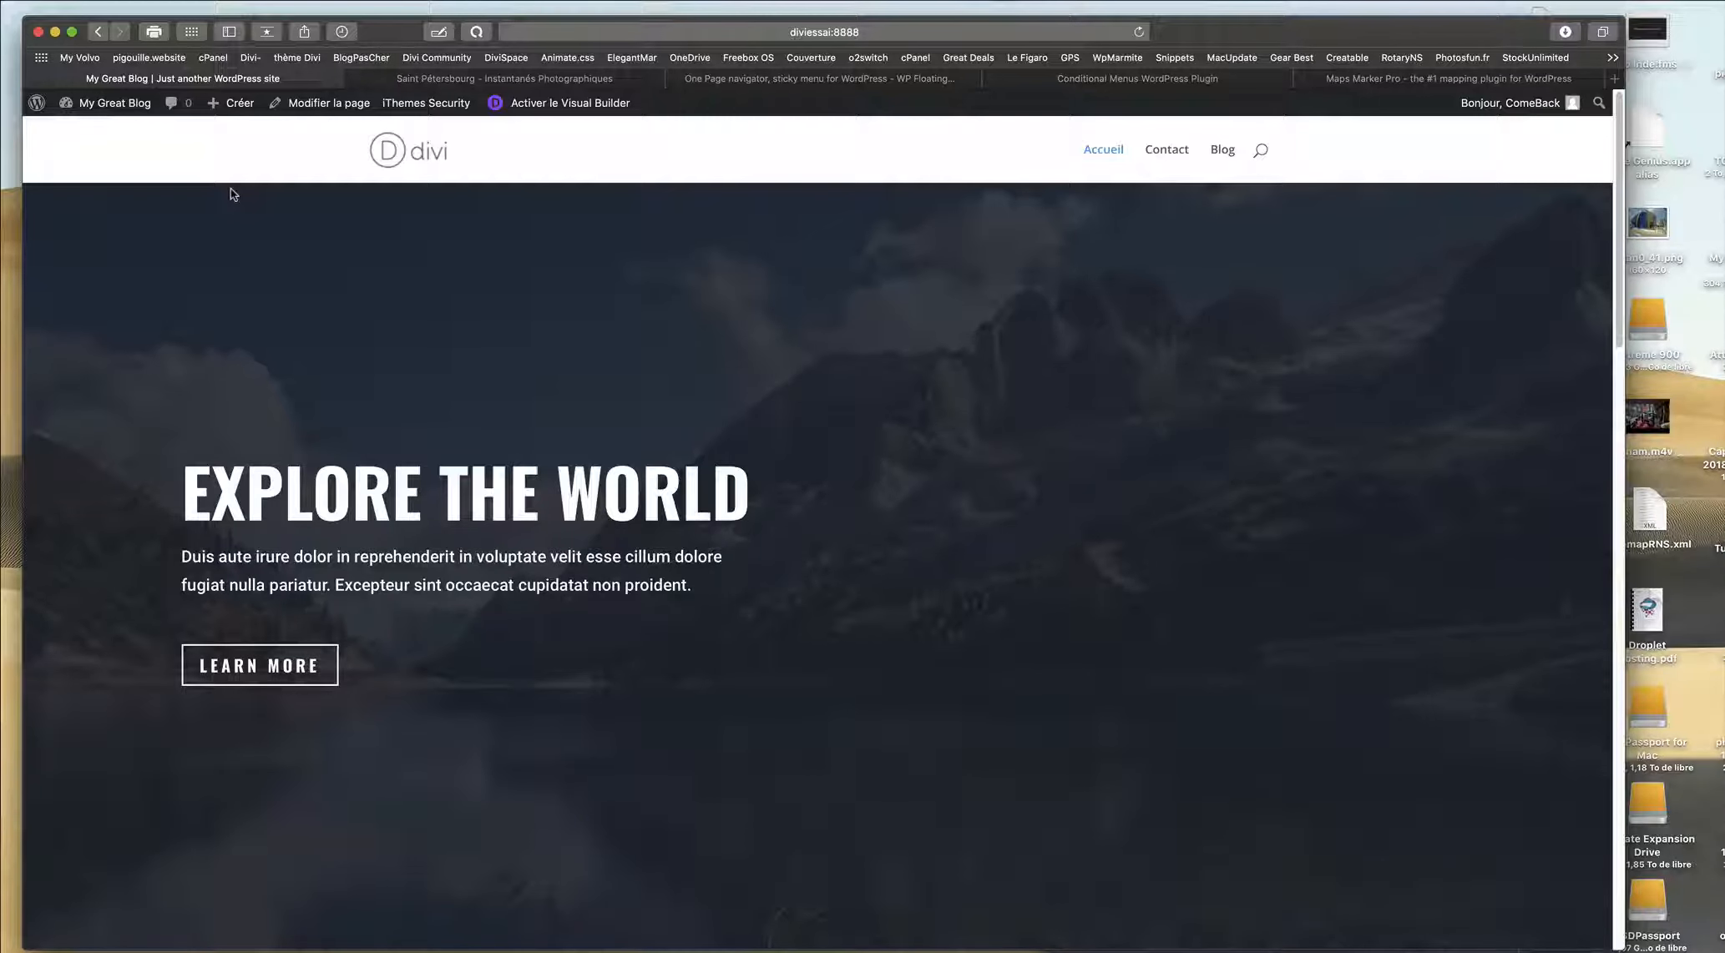
Switch to the photo site's Saint Pétersbourg page and examine its page-specific menu with the side flags.
left_click(544, 80)
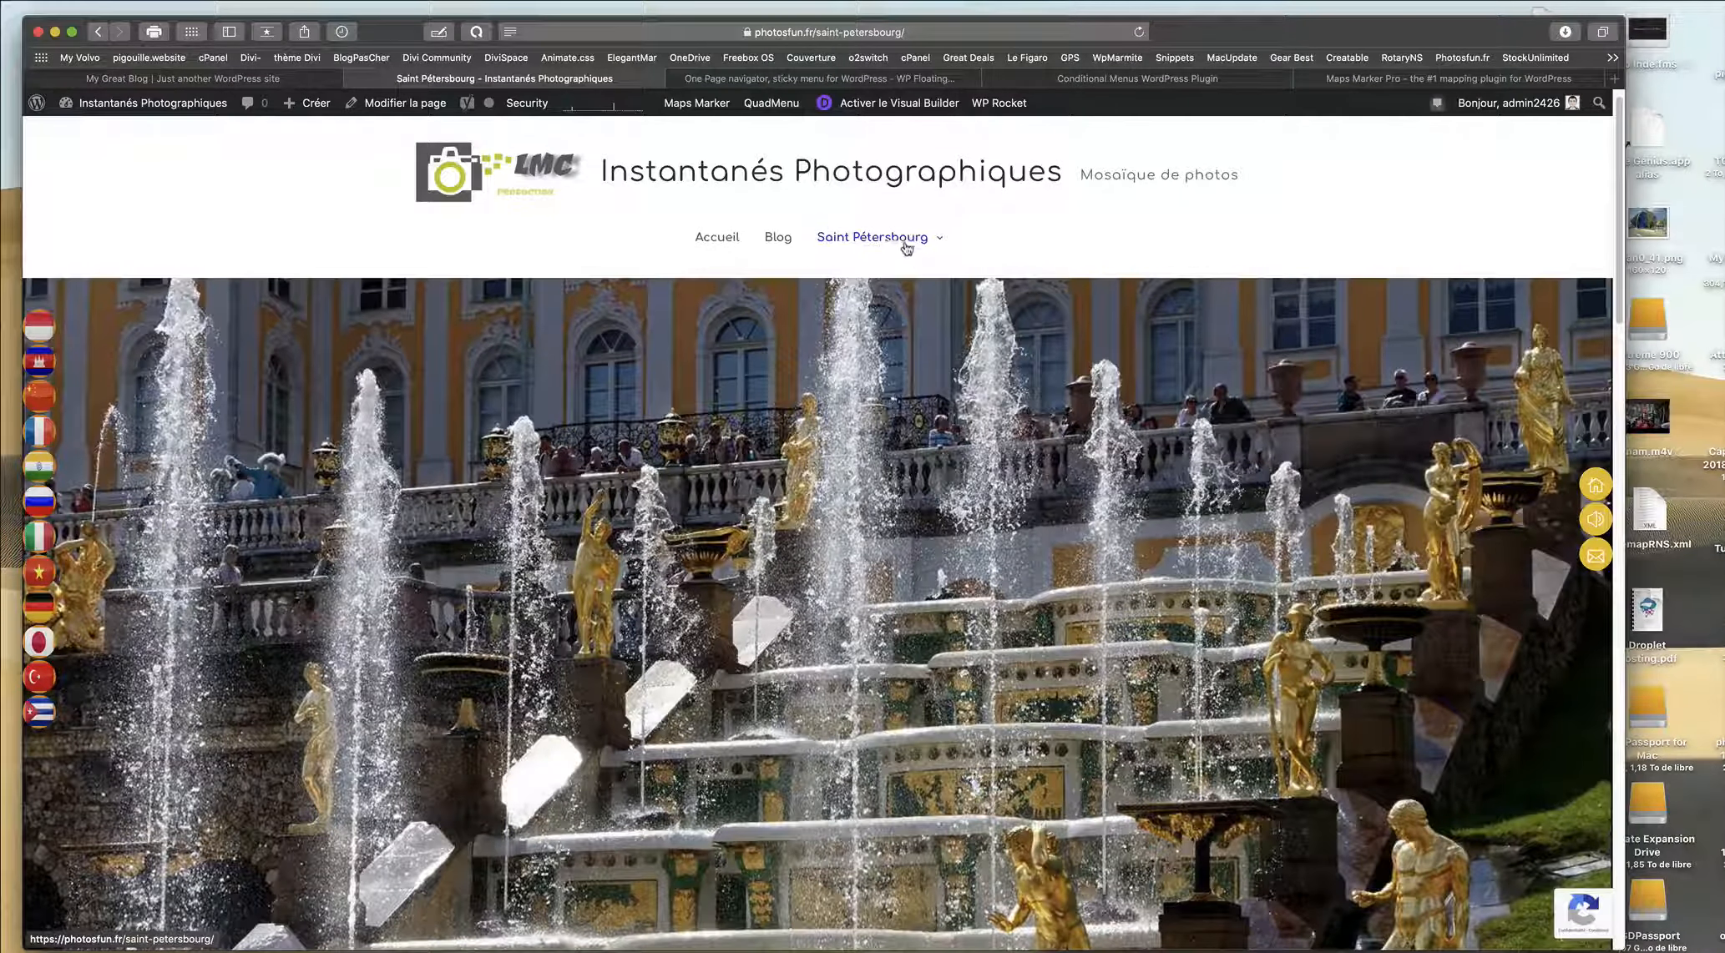
left_click(906, 239)
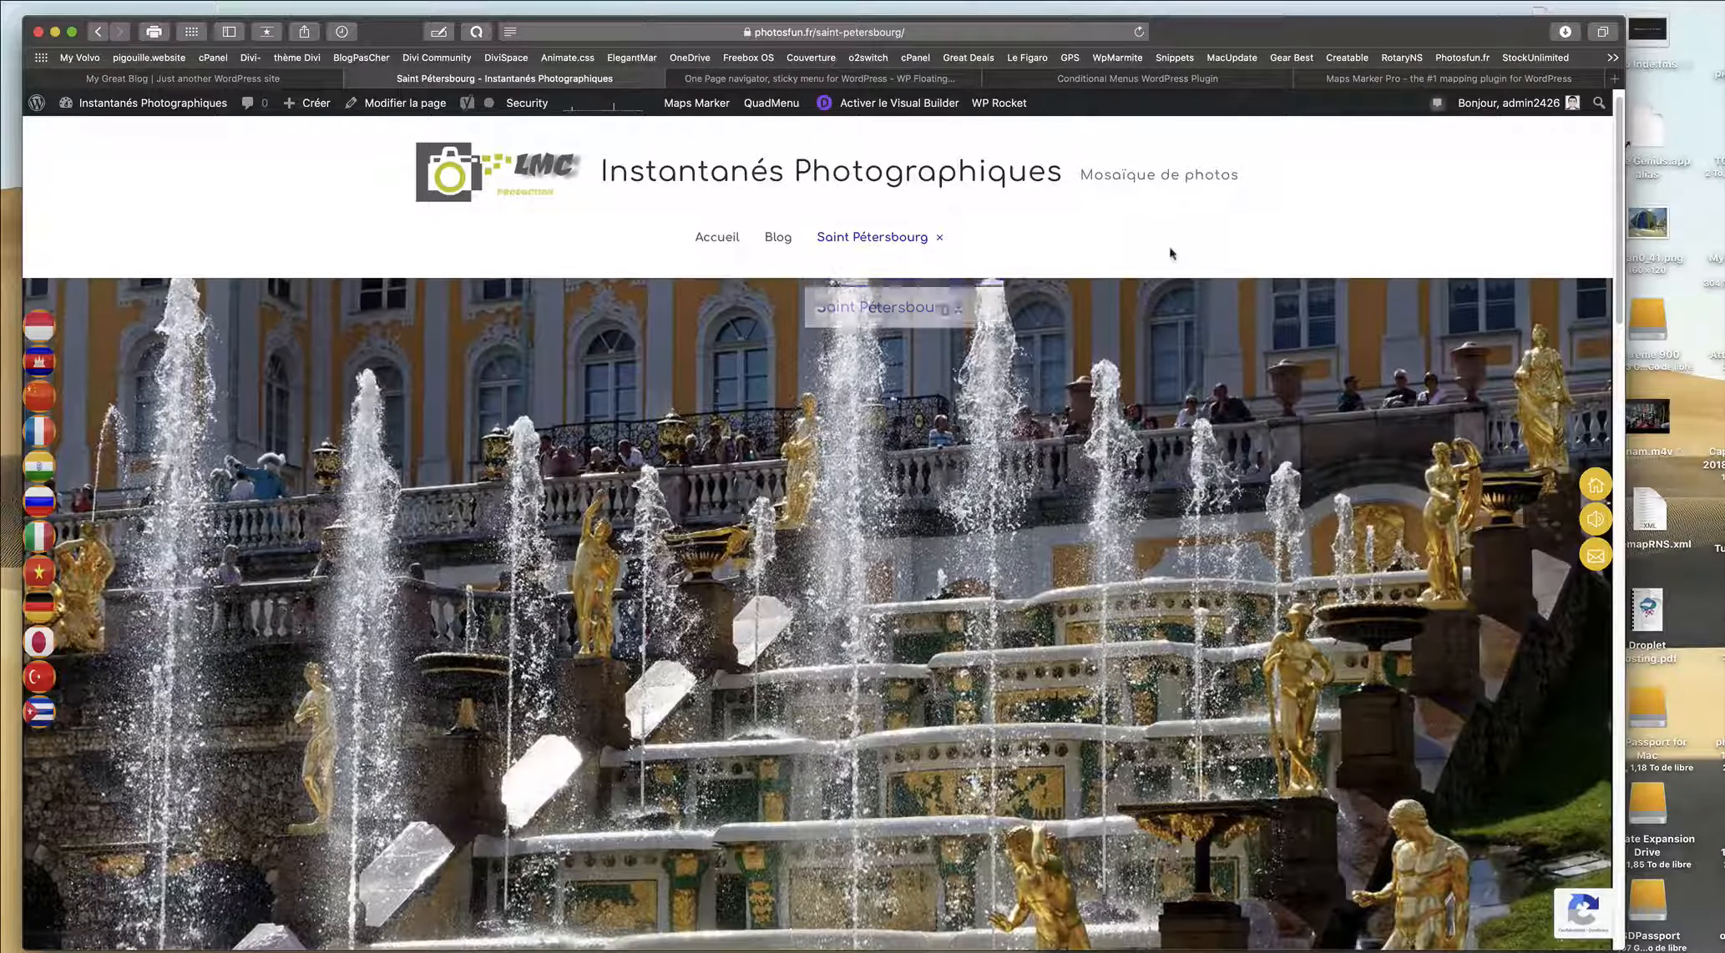
scroll(127, 670, "down", 5)
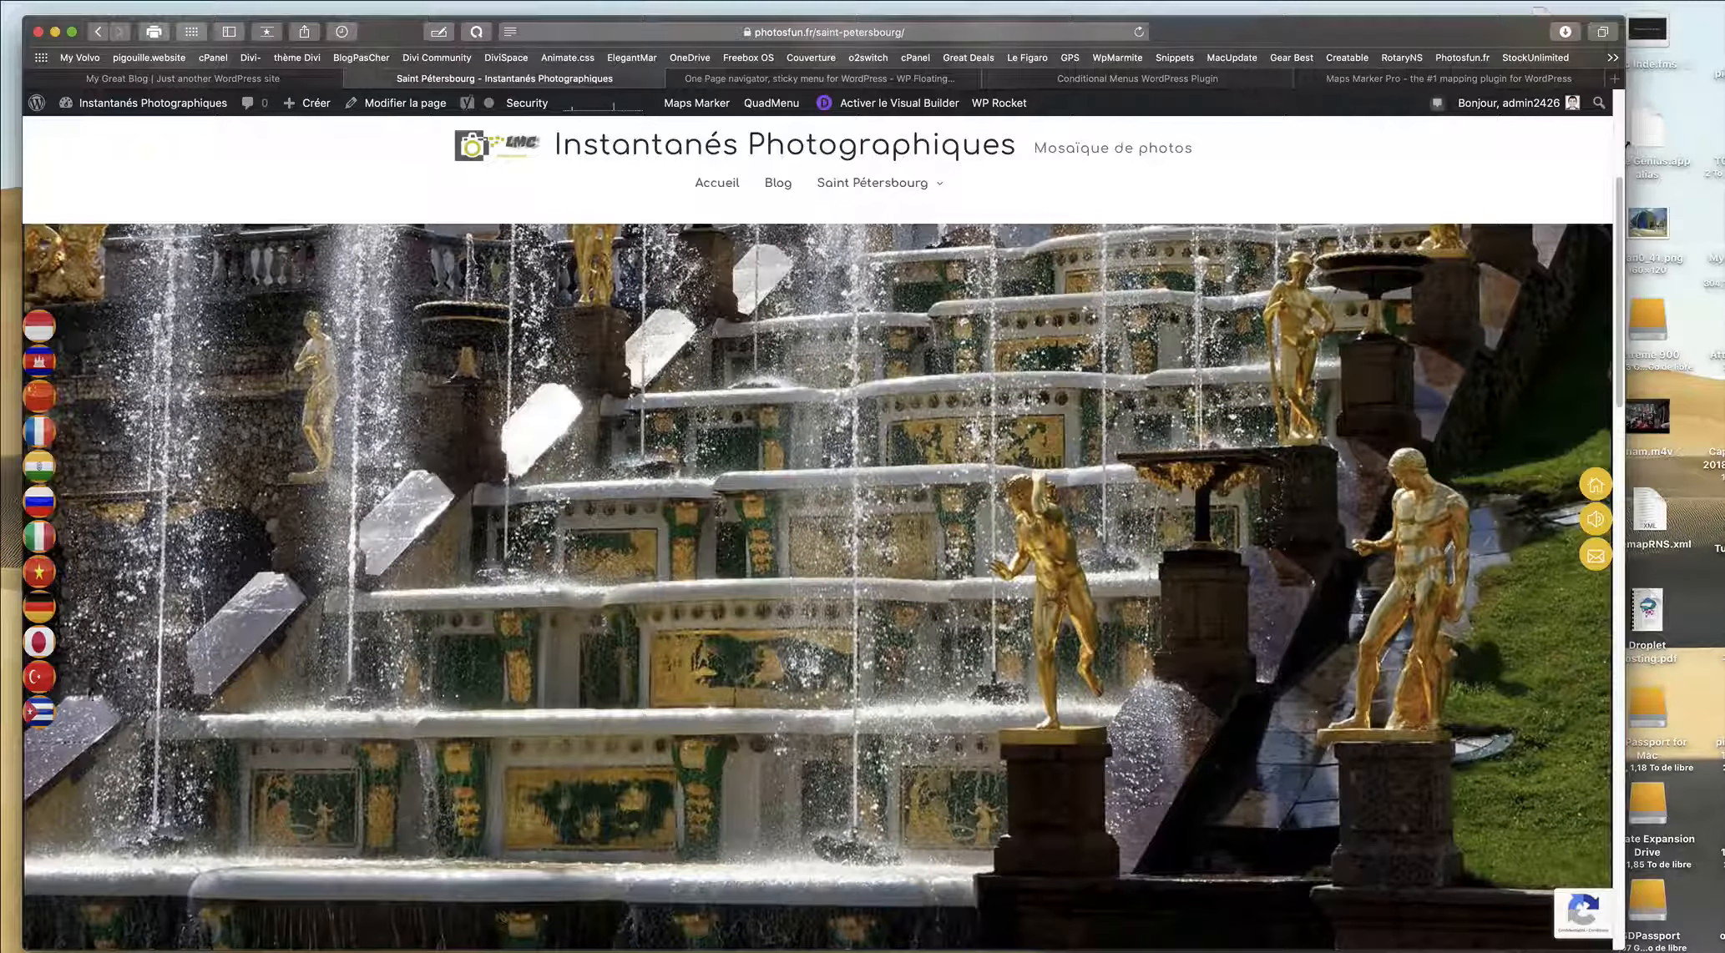
Go to the Japon page through its floating flag and open the Japon3 sub-item from that page's menu.
left_click(71, 646)
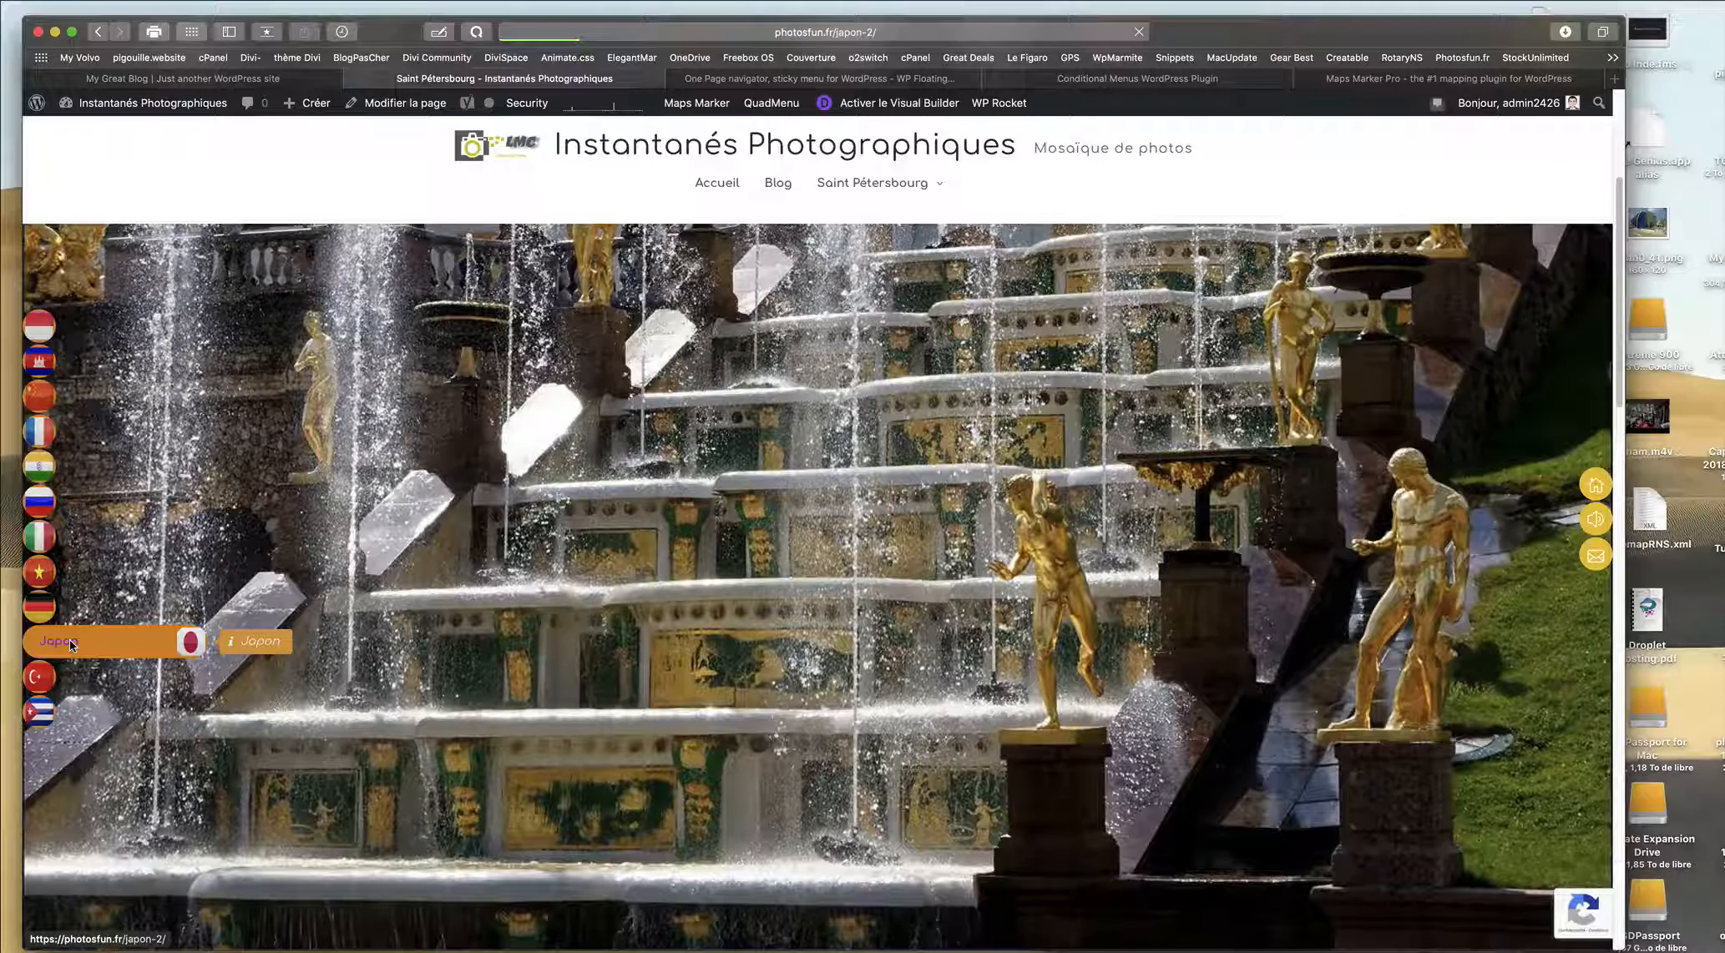
mouse_move(884, 241)
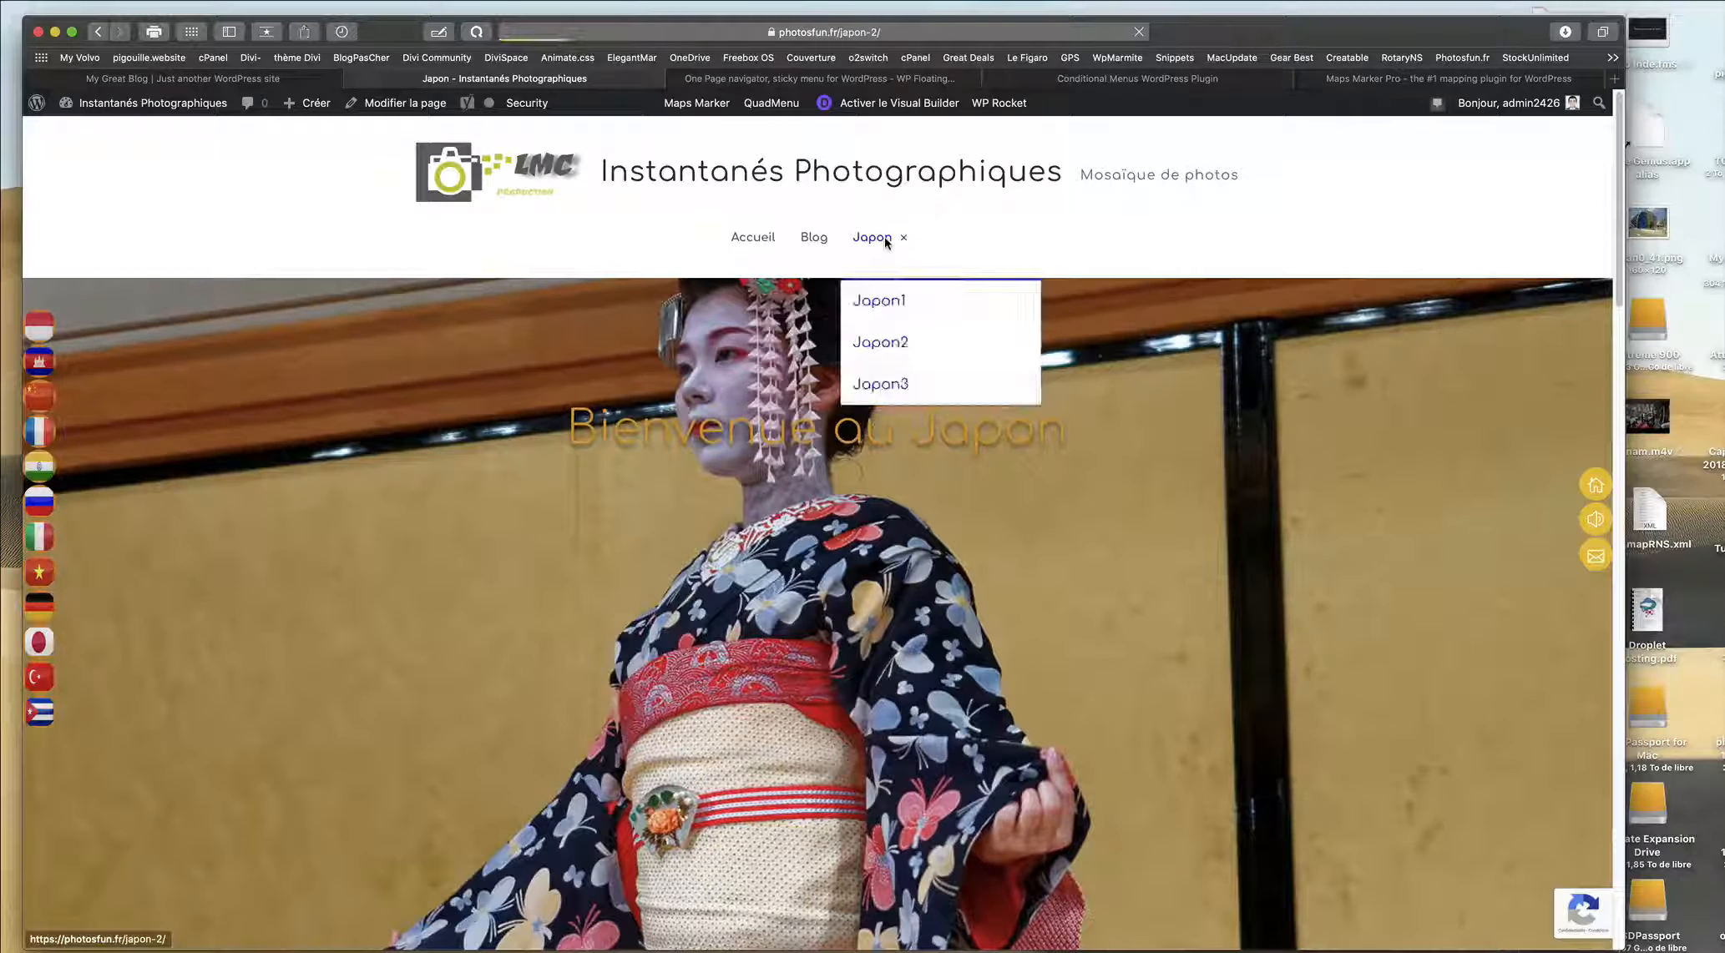
left_click(904, 386)
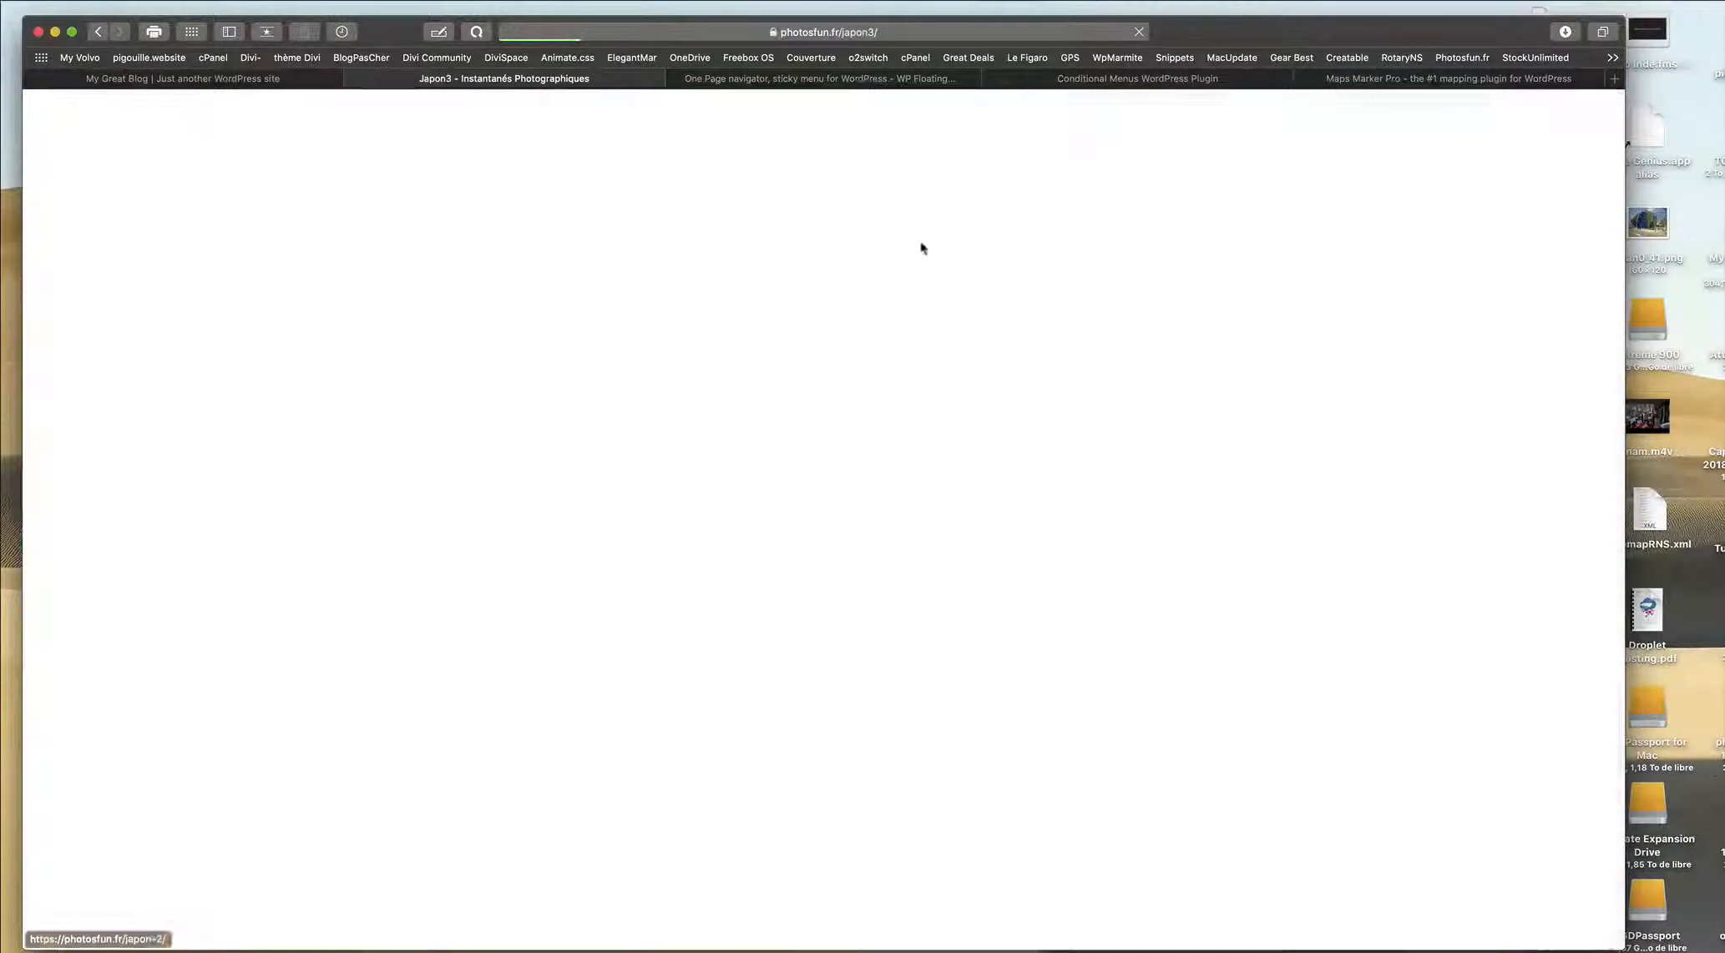
Return to the photo site's home page and view the WP Floating Menu Pro product page.
left_click(586, 240)
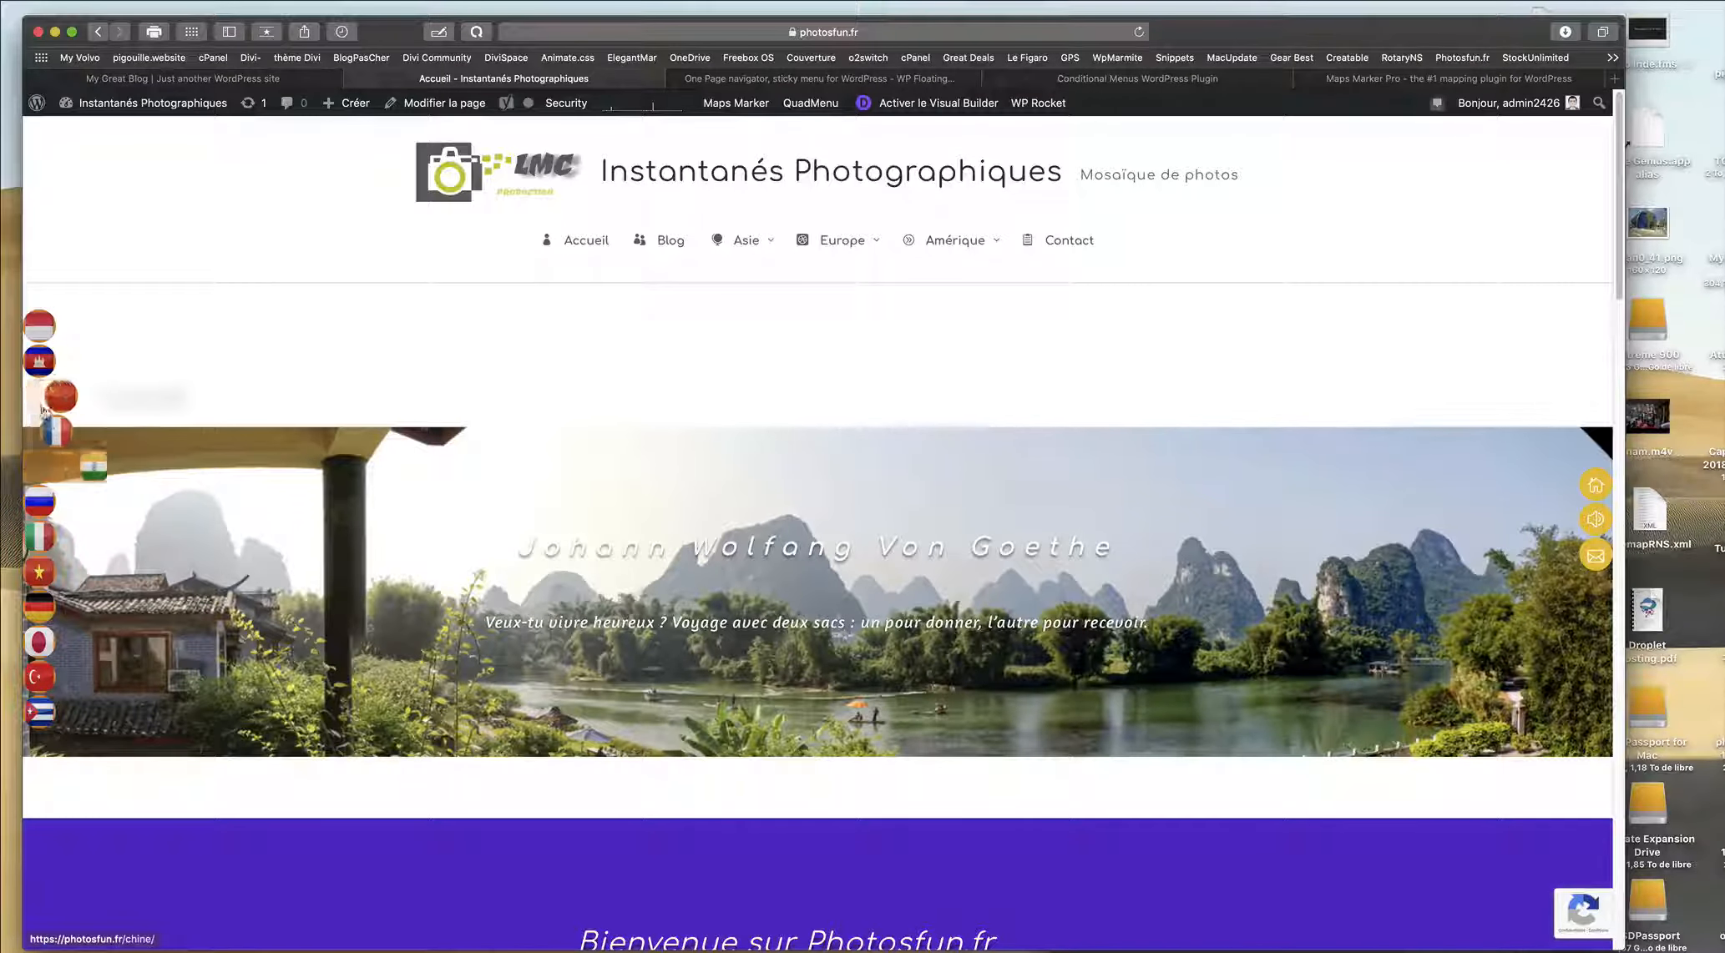
left_click(819, 79)
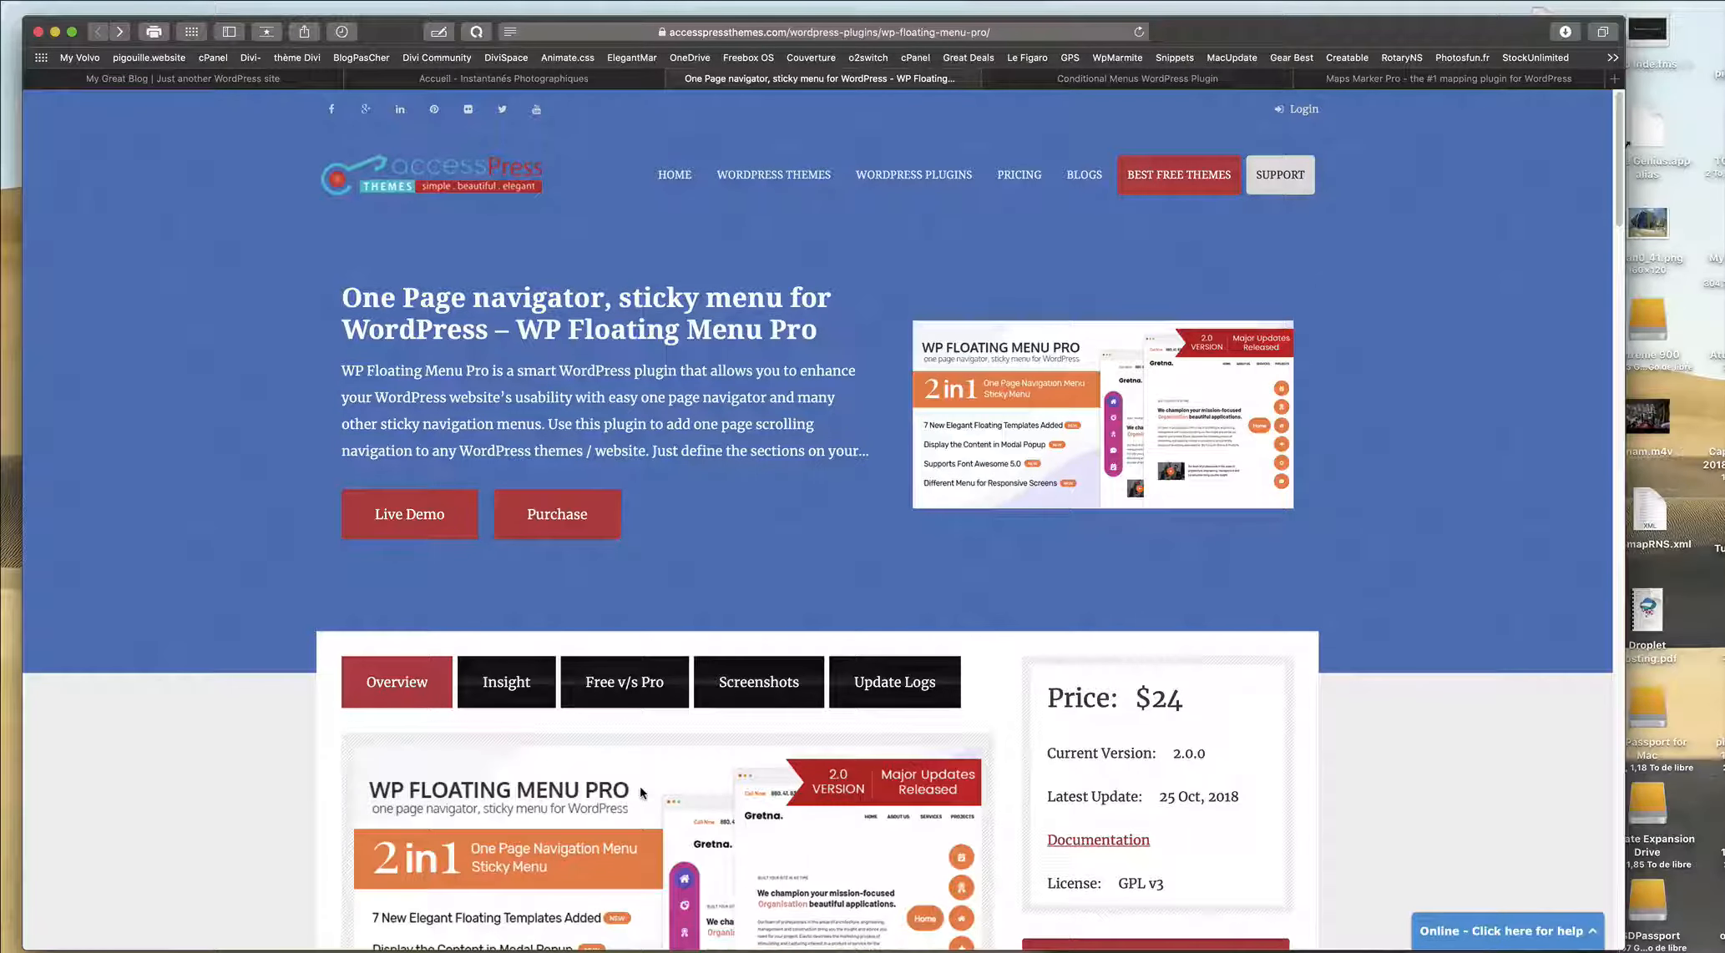
Go back to the My Great Blog admin and open the page for adding a new extension.
left_click(182, 79)
mouse_move(115, 103)
left_click(104, 131)
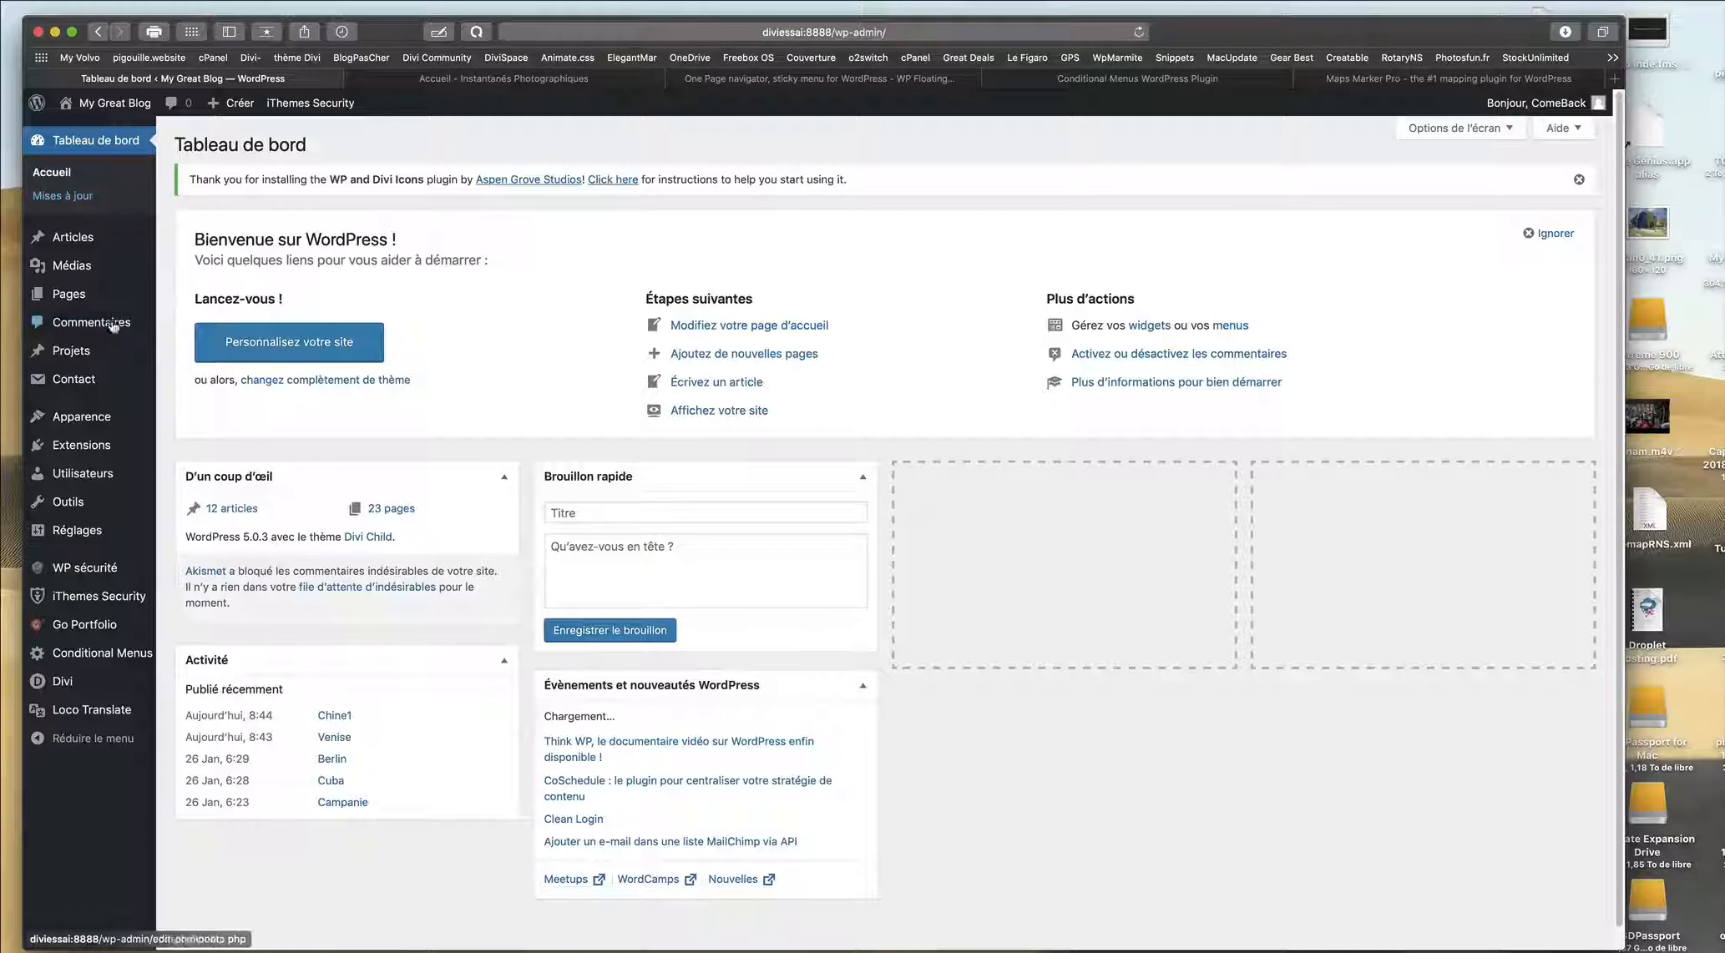
mouse_move(98, 443)
left_click(222, 451)
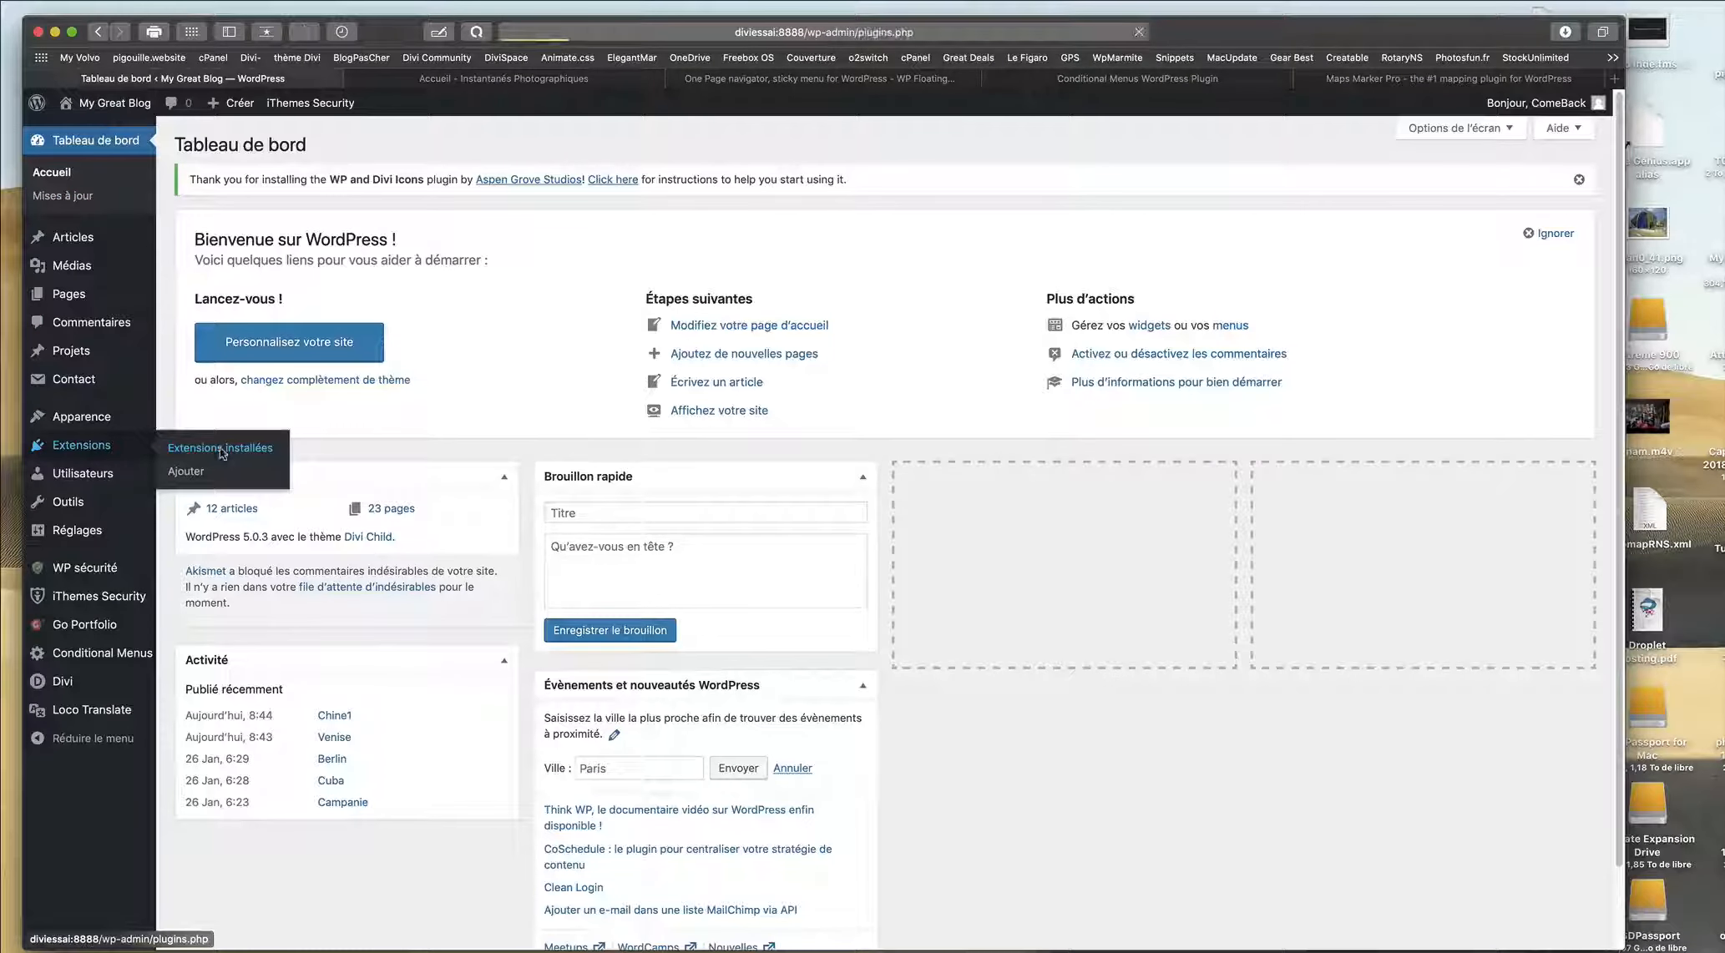
left_click(298, 144)
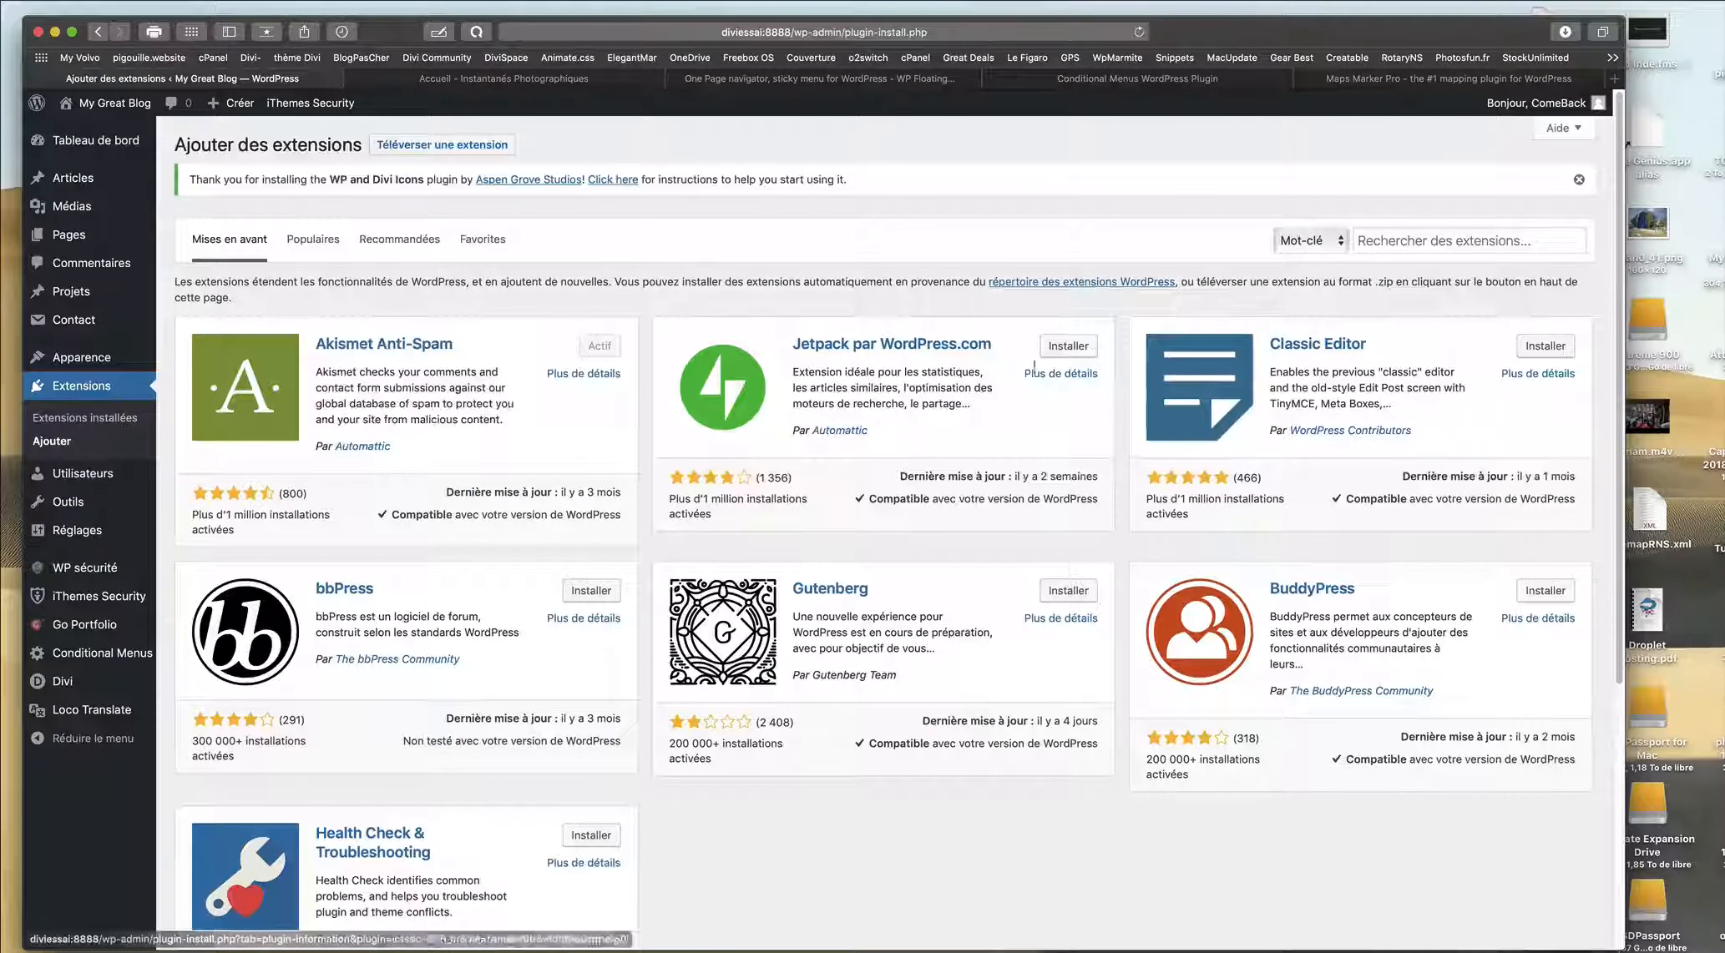
Search the extensions for "wp floating", then install and activate WP Floating Menu by AccessPress Themes.
left_click(1380, 234)
type("w")
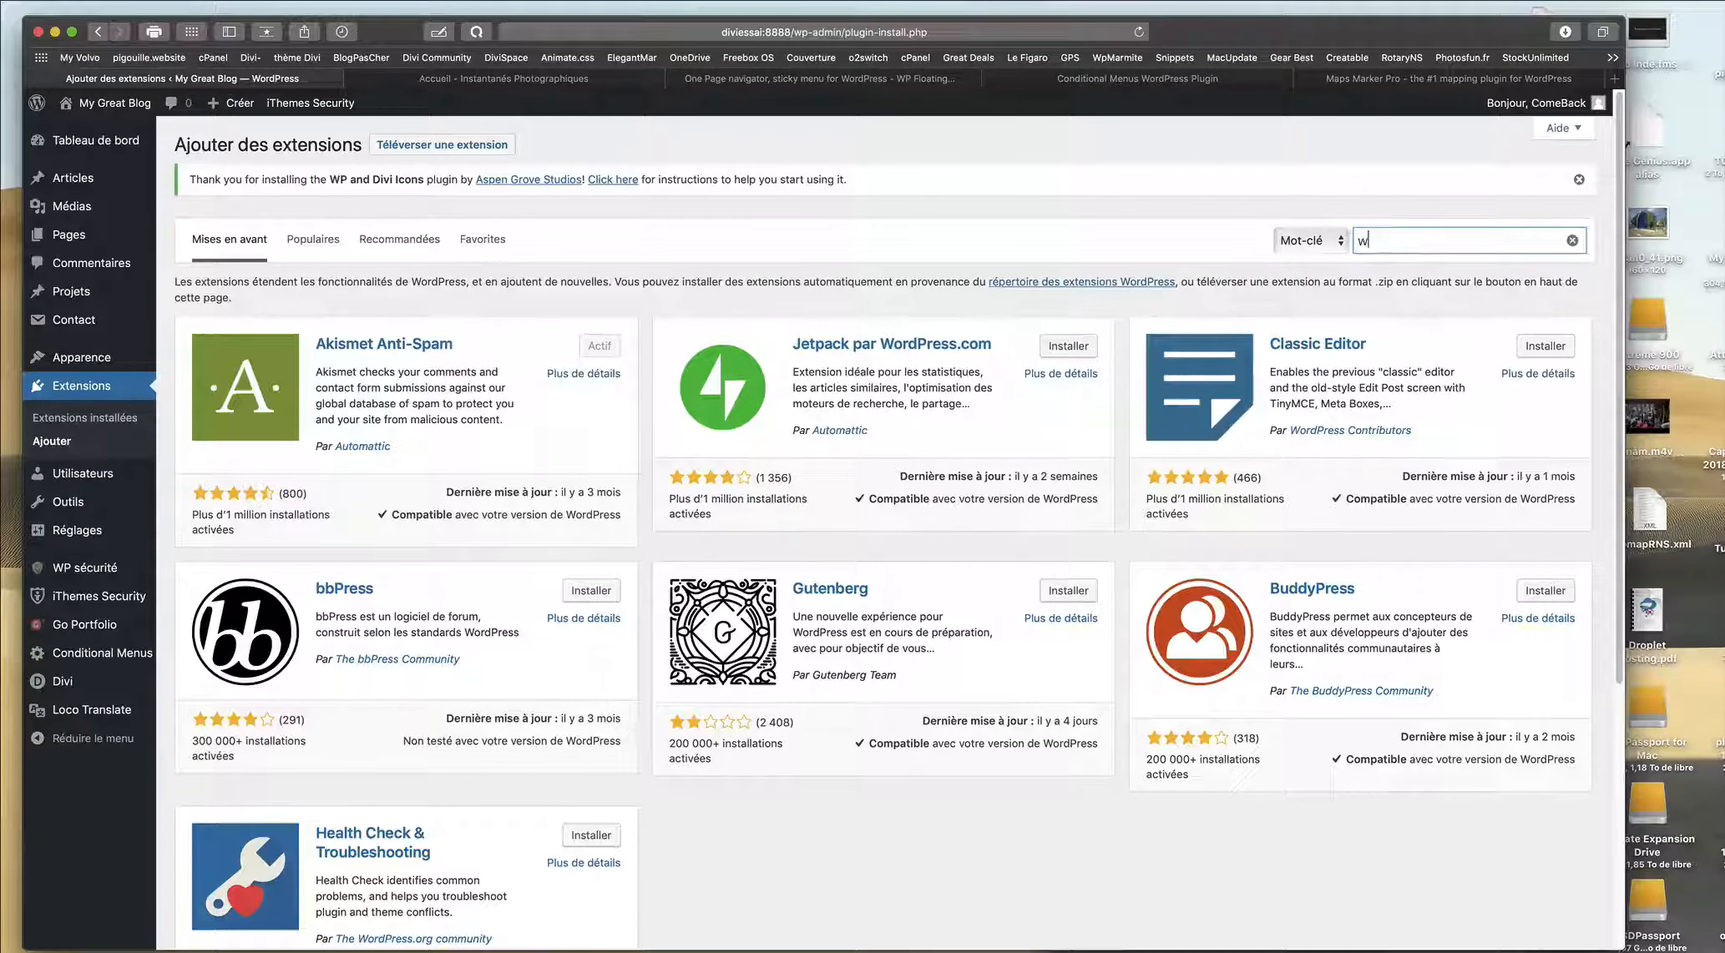
type("p floatin")
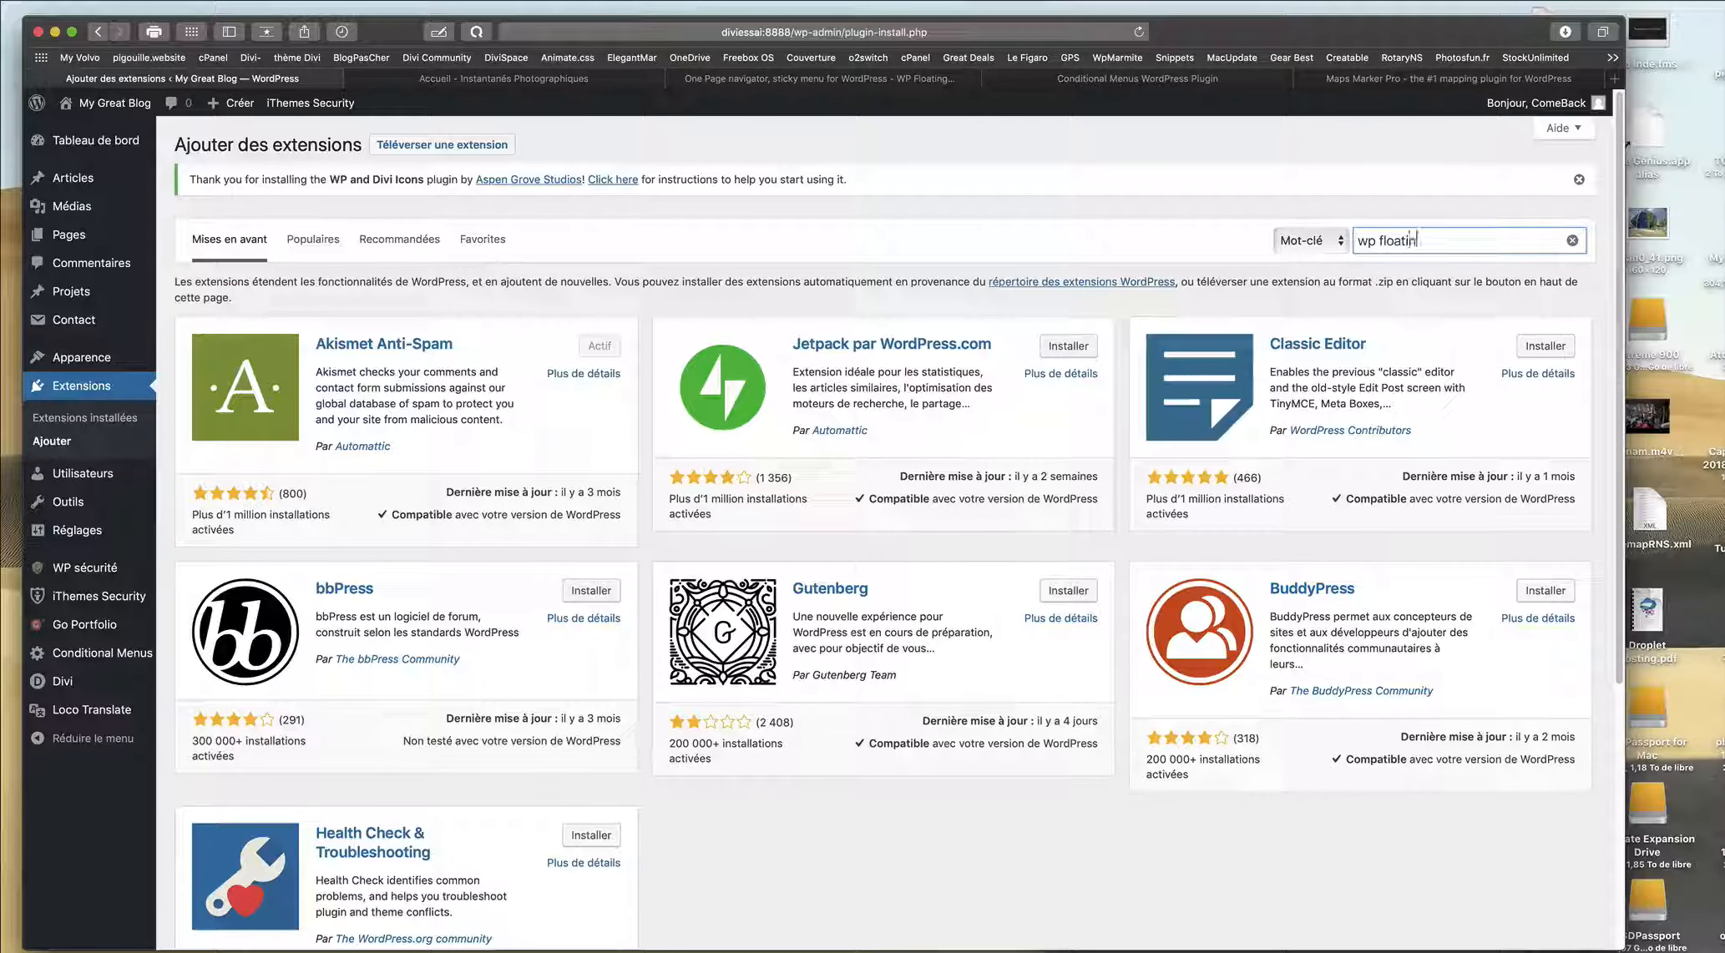
type("g")
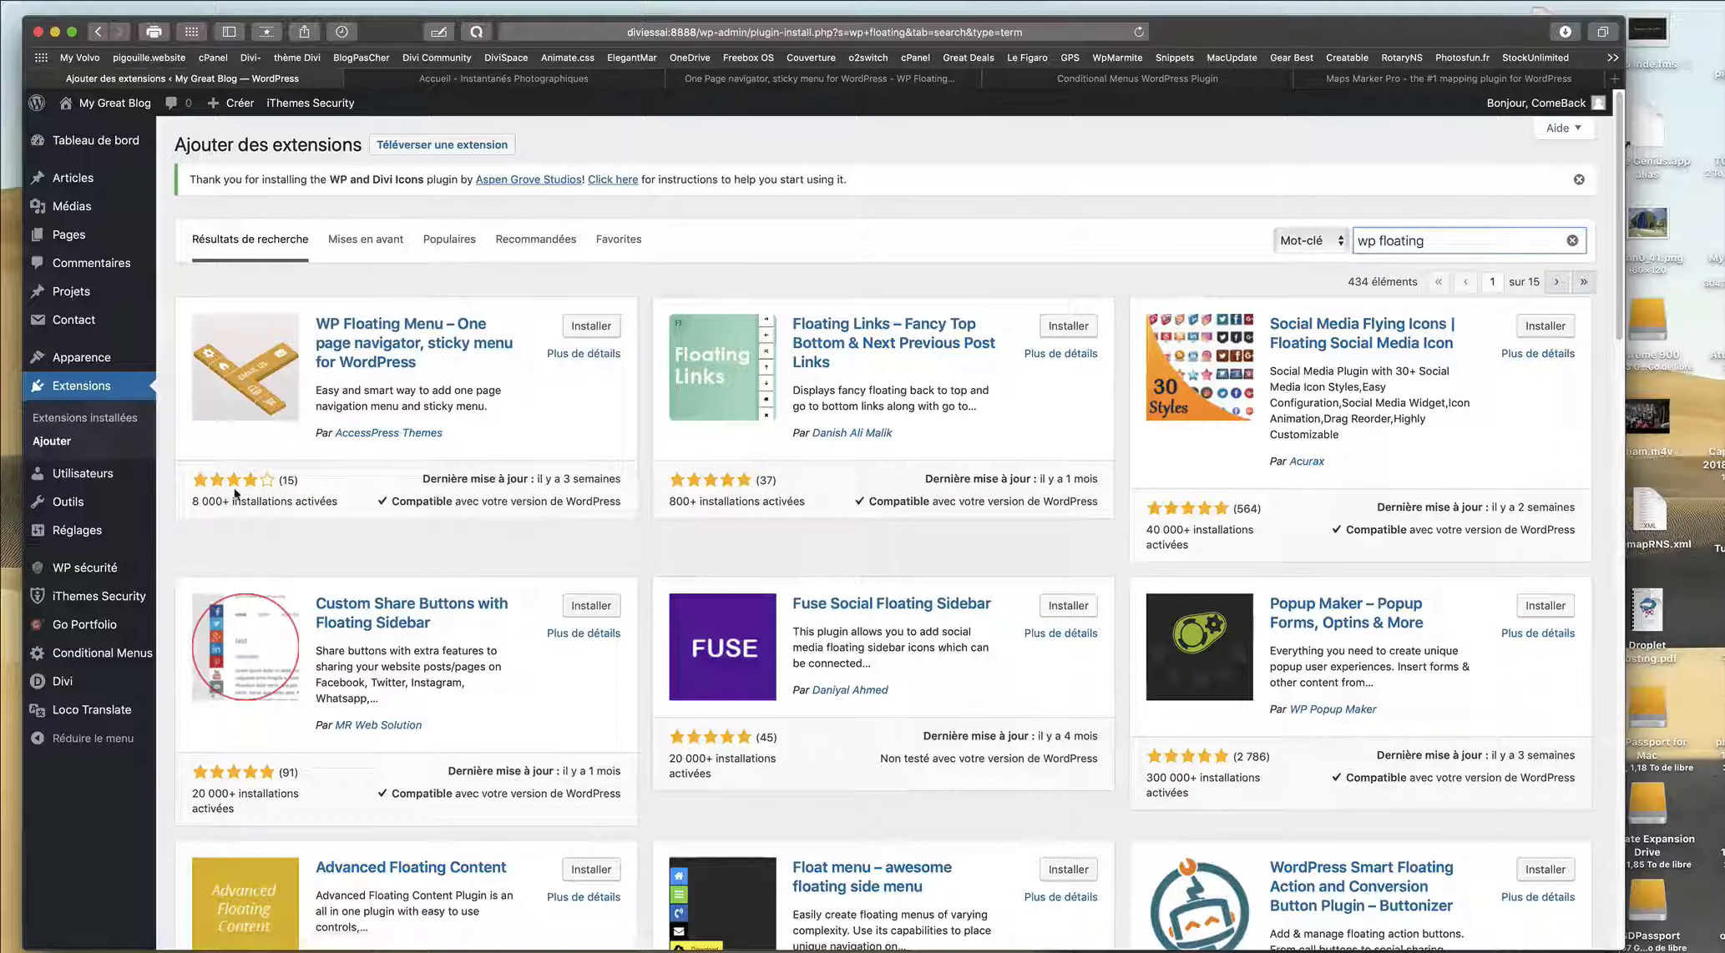
left_click(592, 329)
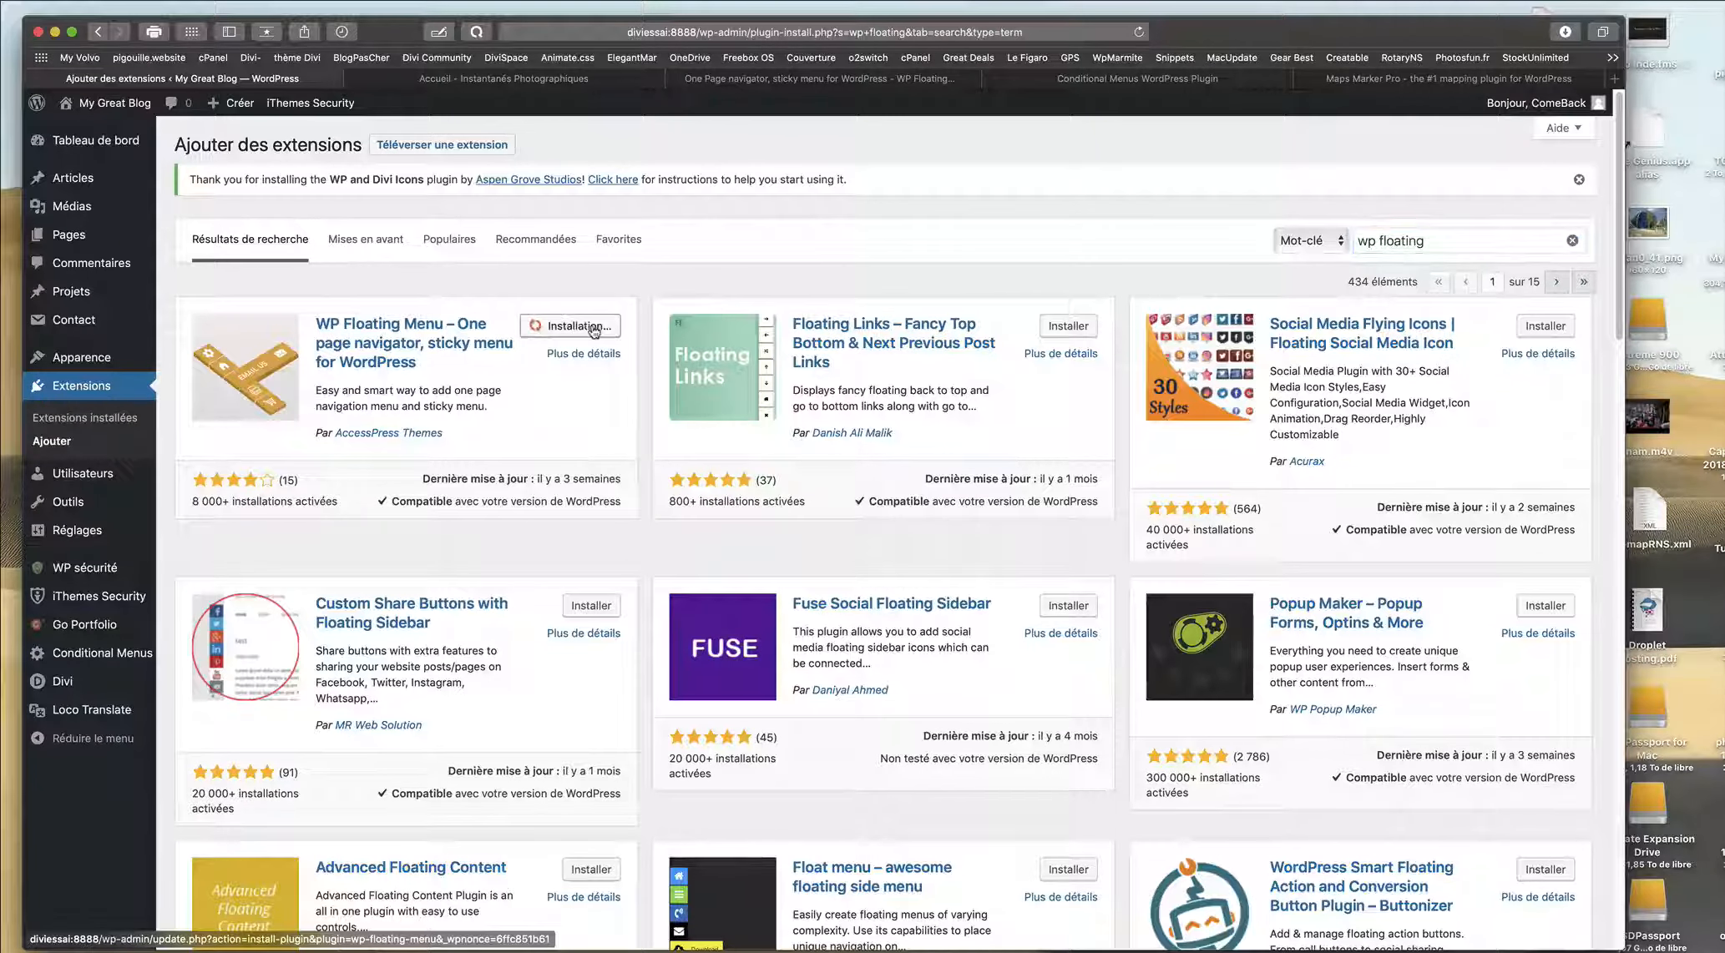
left_click(592, 329)
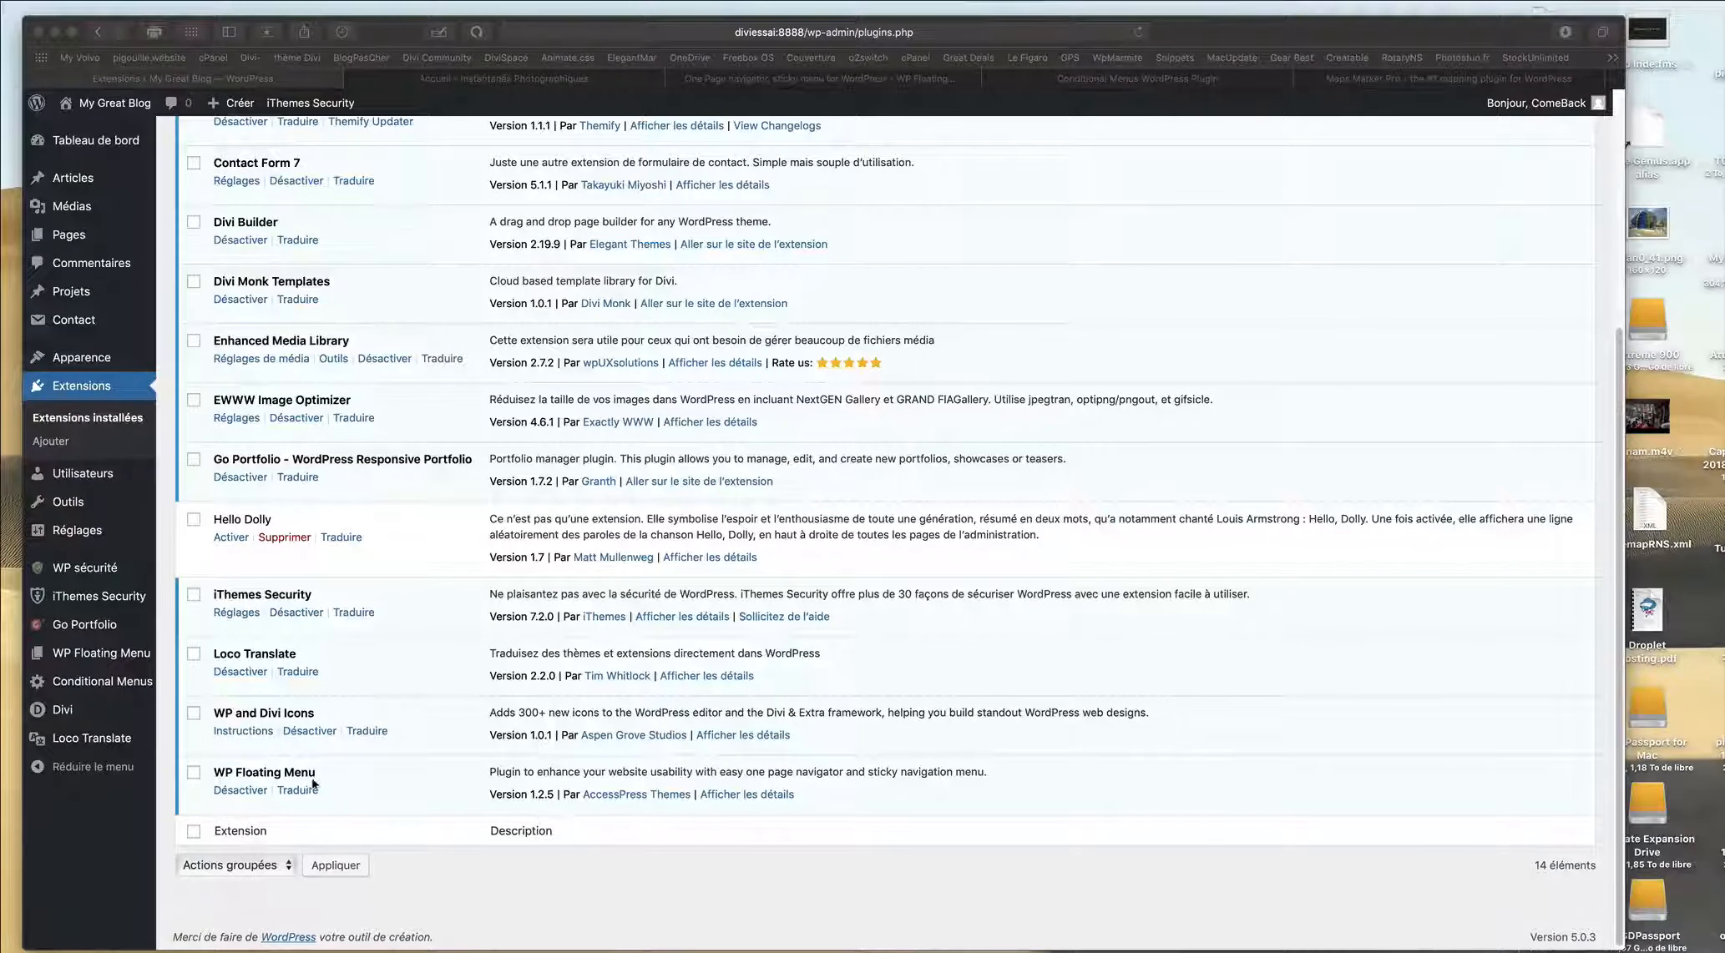
Create a new floating navigation menu named "latéral" in WP Floating Menu.
left_click(101, 653)
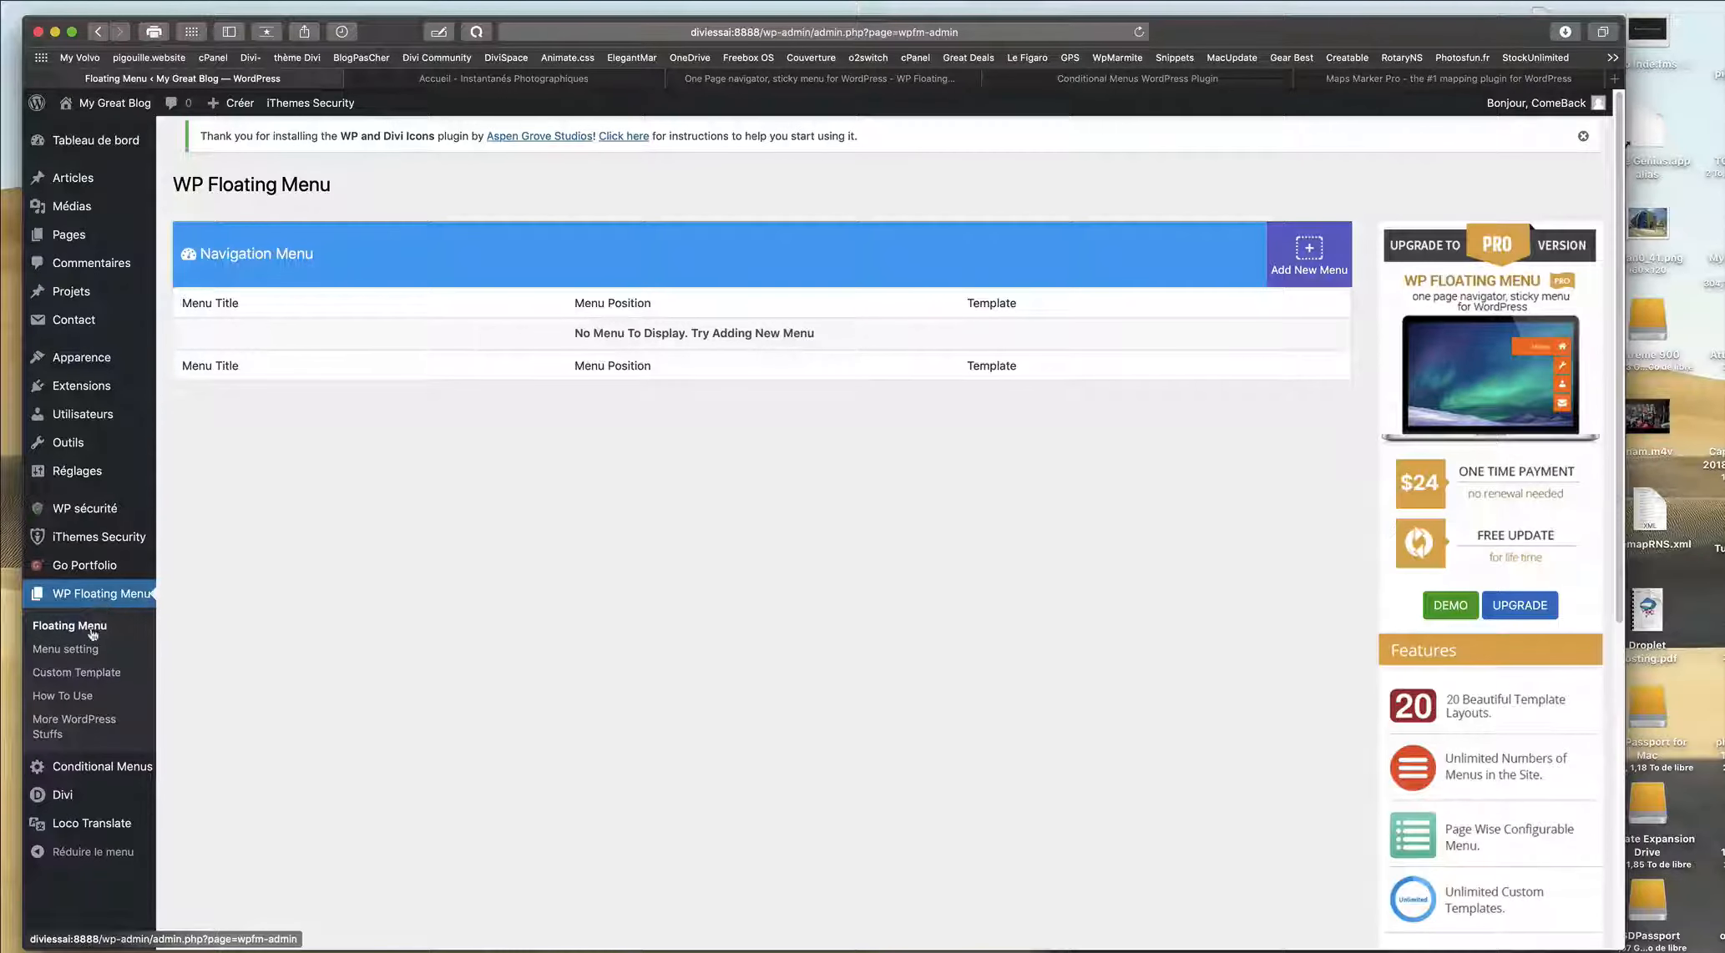
left_click(94, 628)
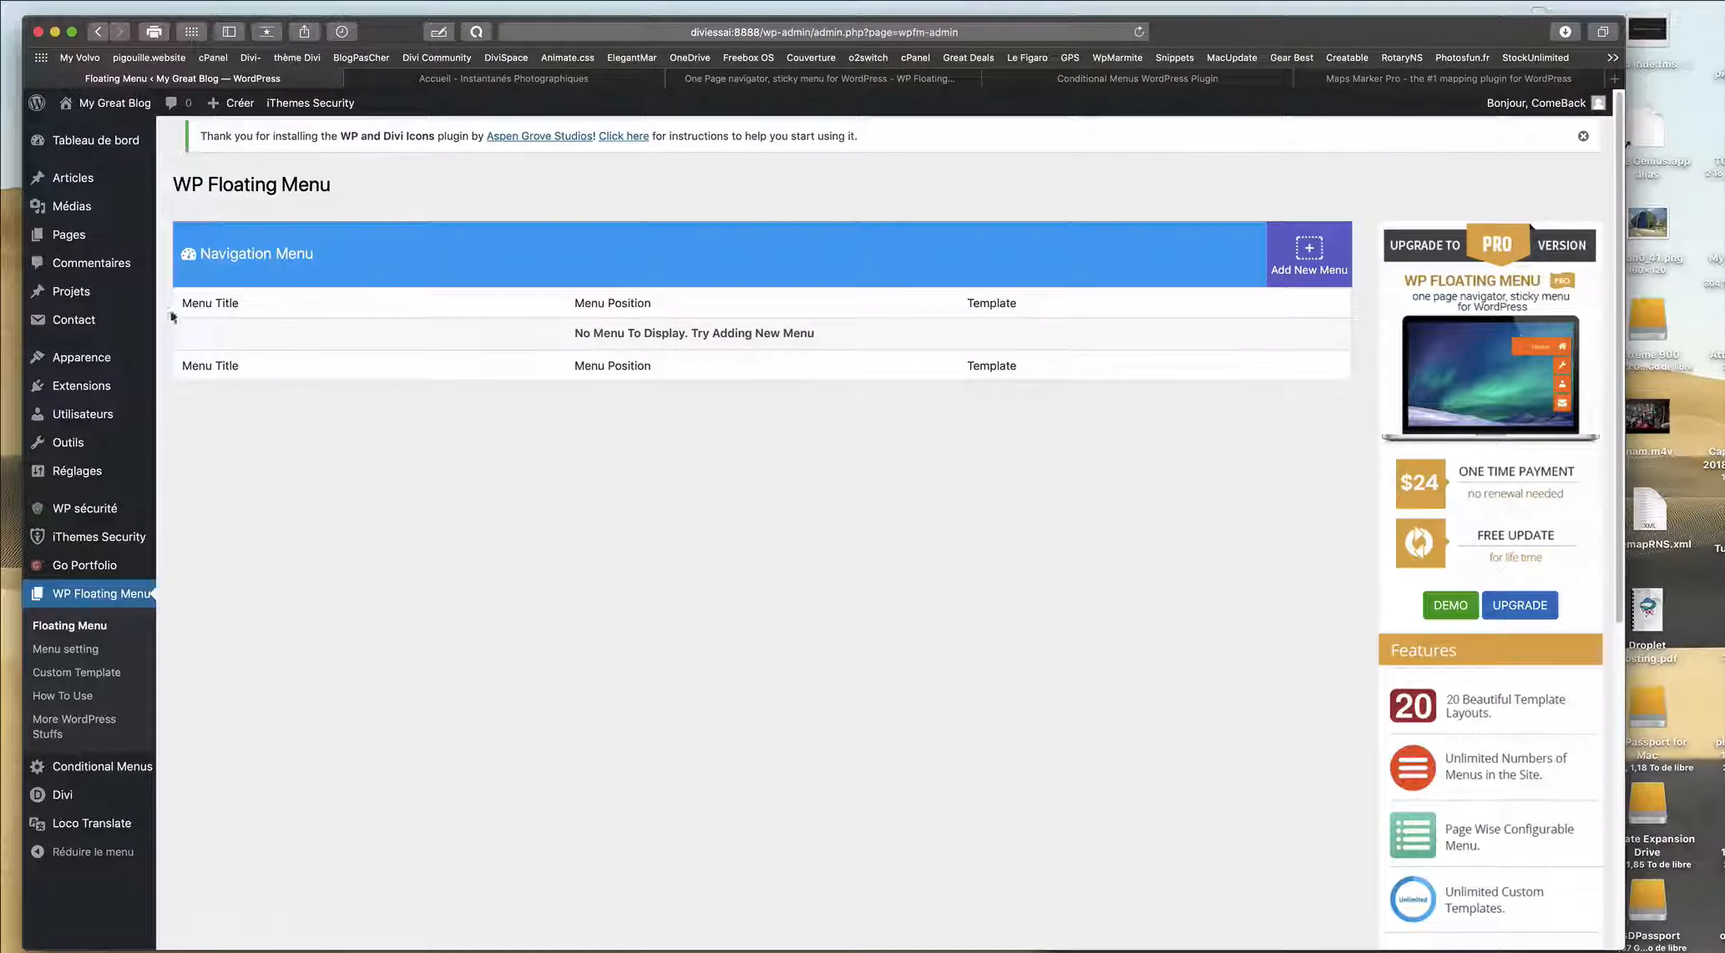
left_click(1309, 254)
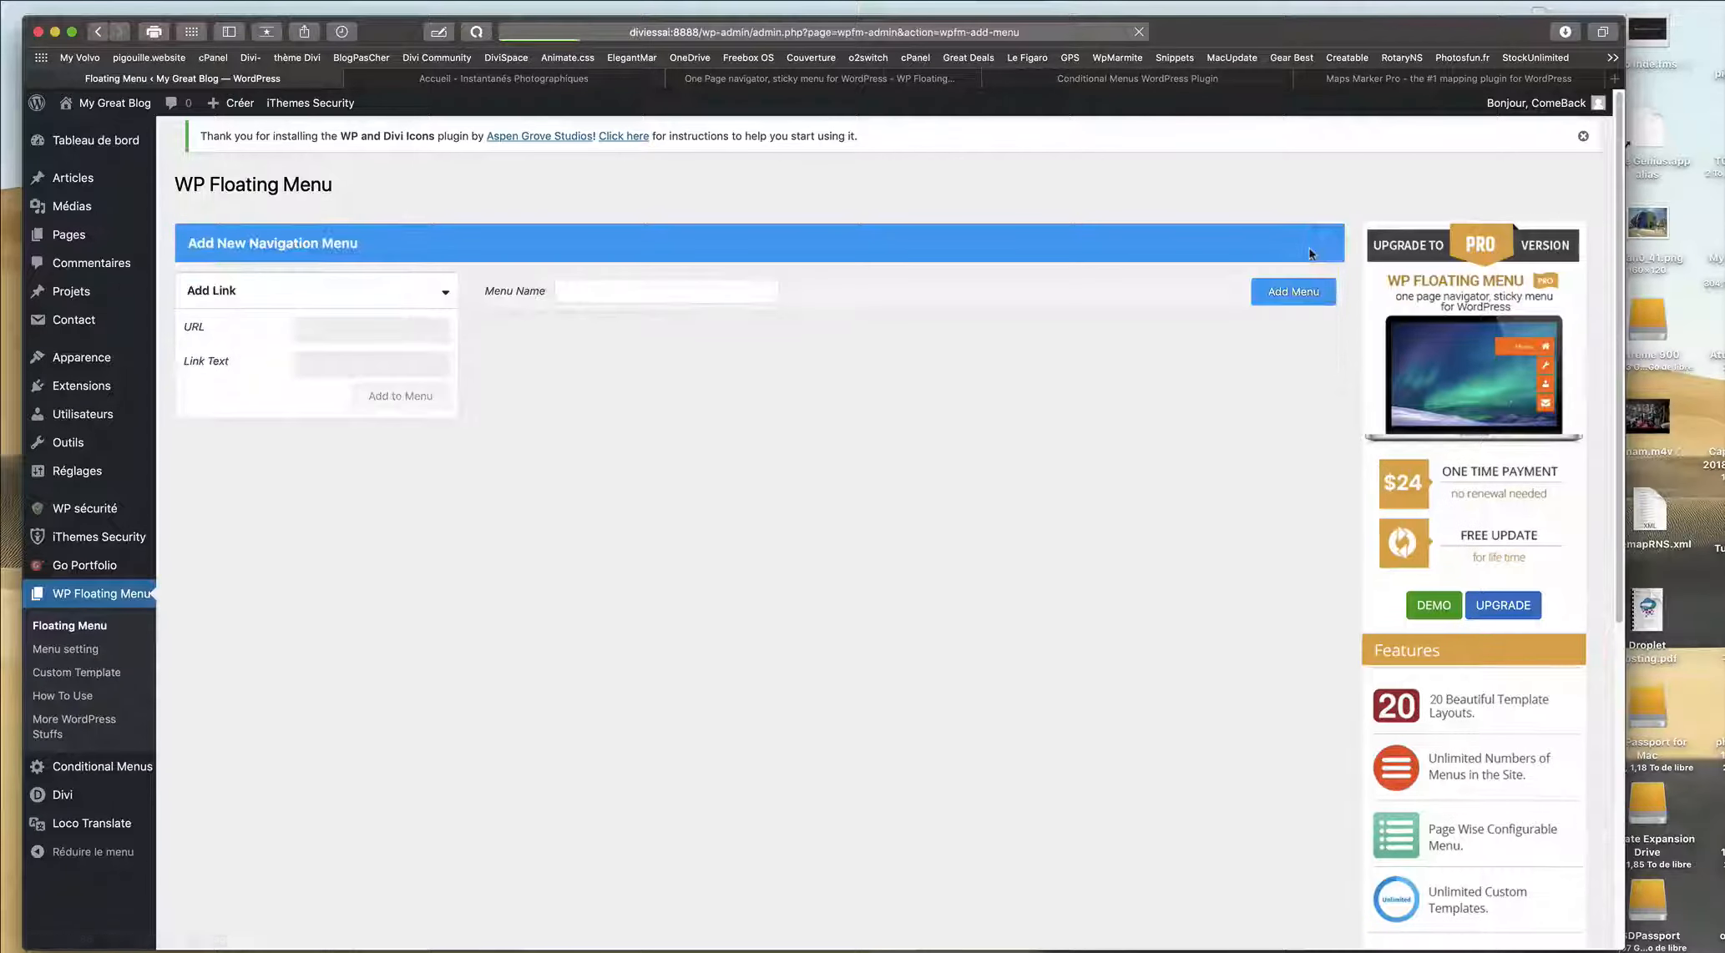
left_click(576, 292)
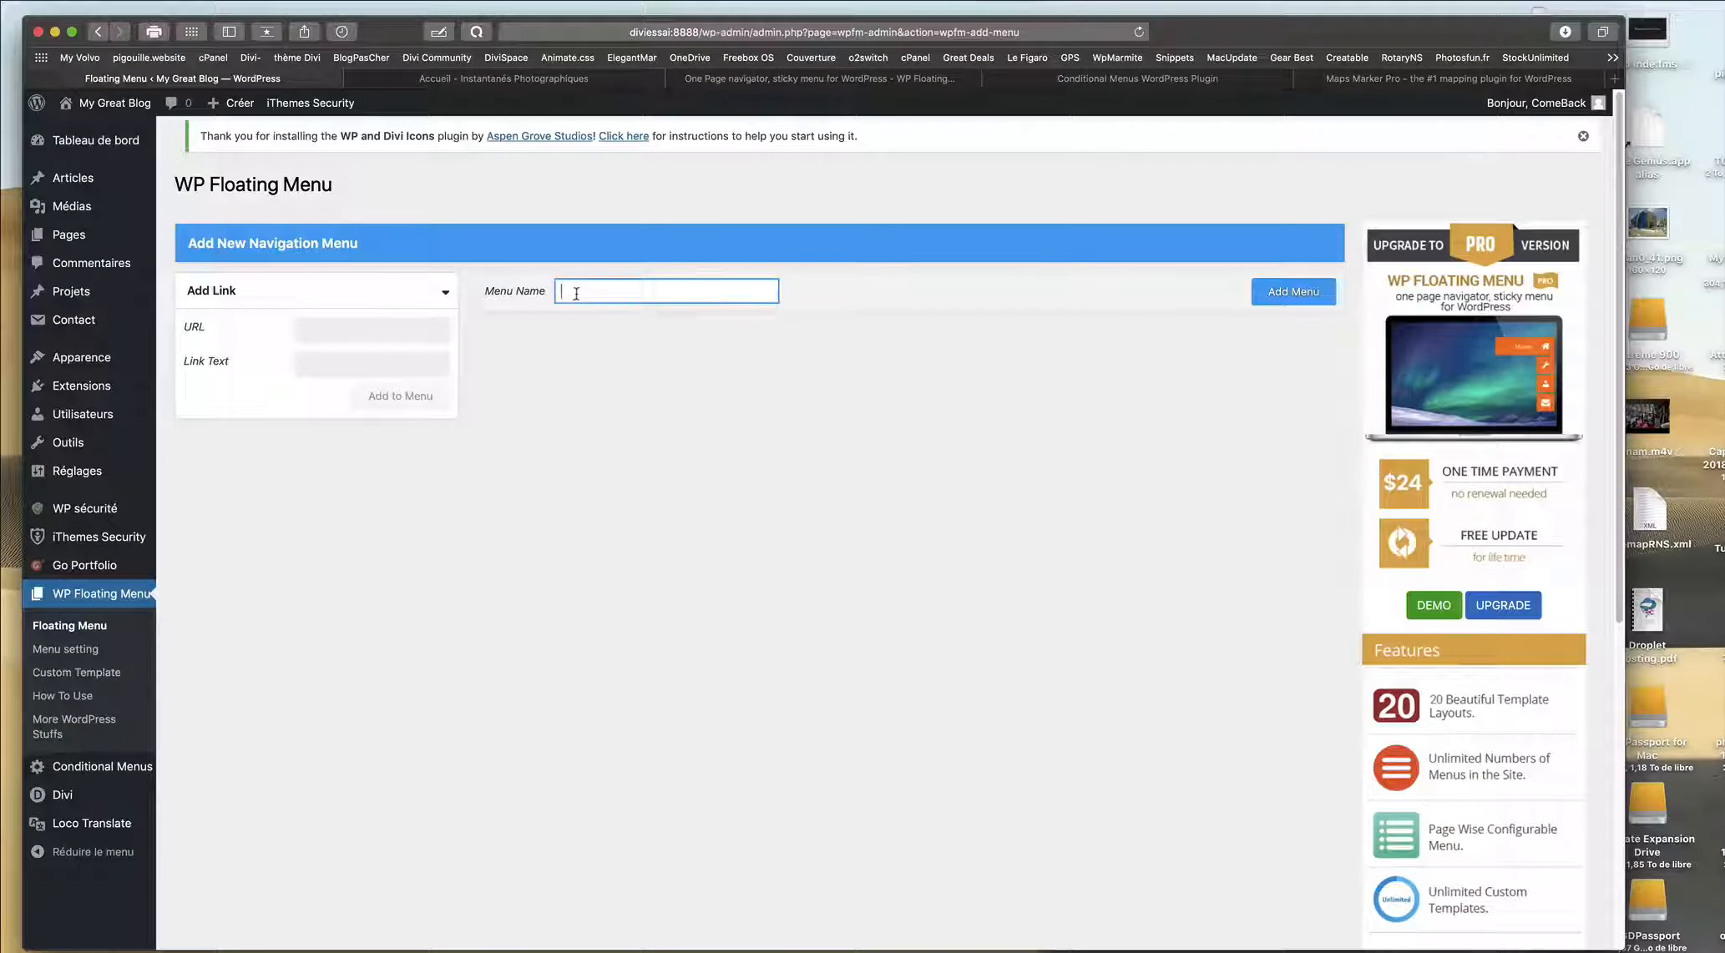
type("fatéral")
left_click(1290, 299)
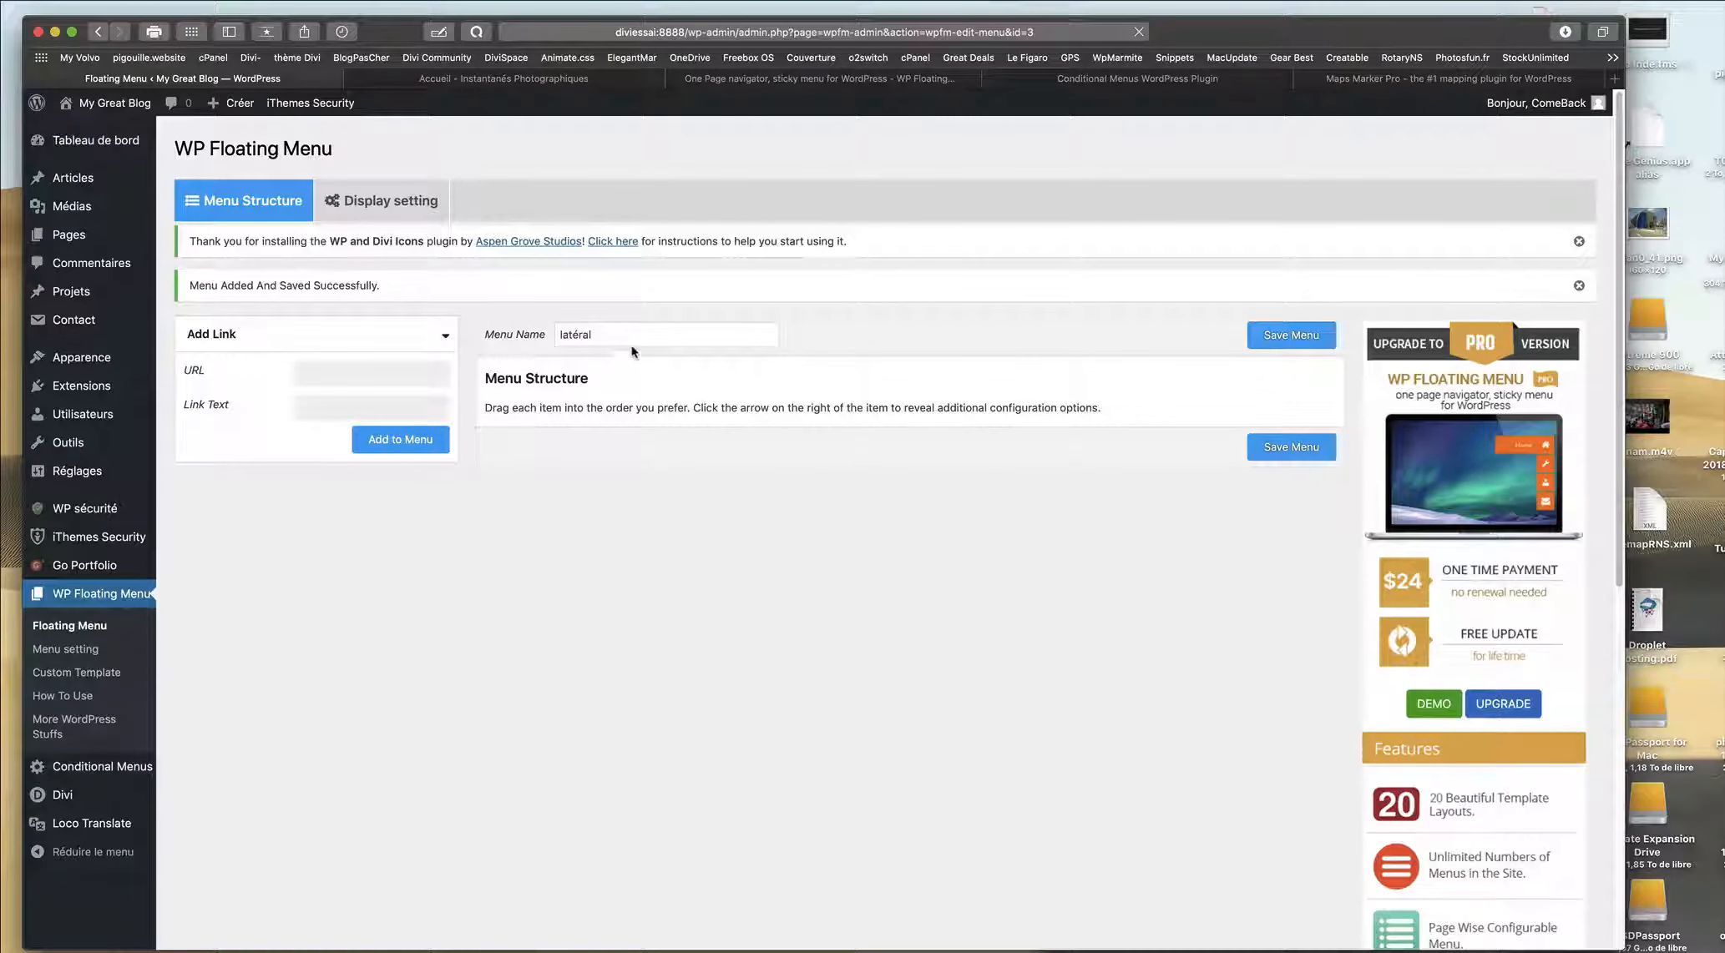
left_click(344, 375)
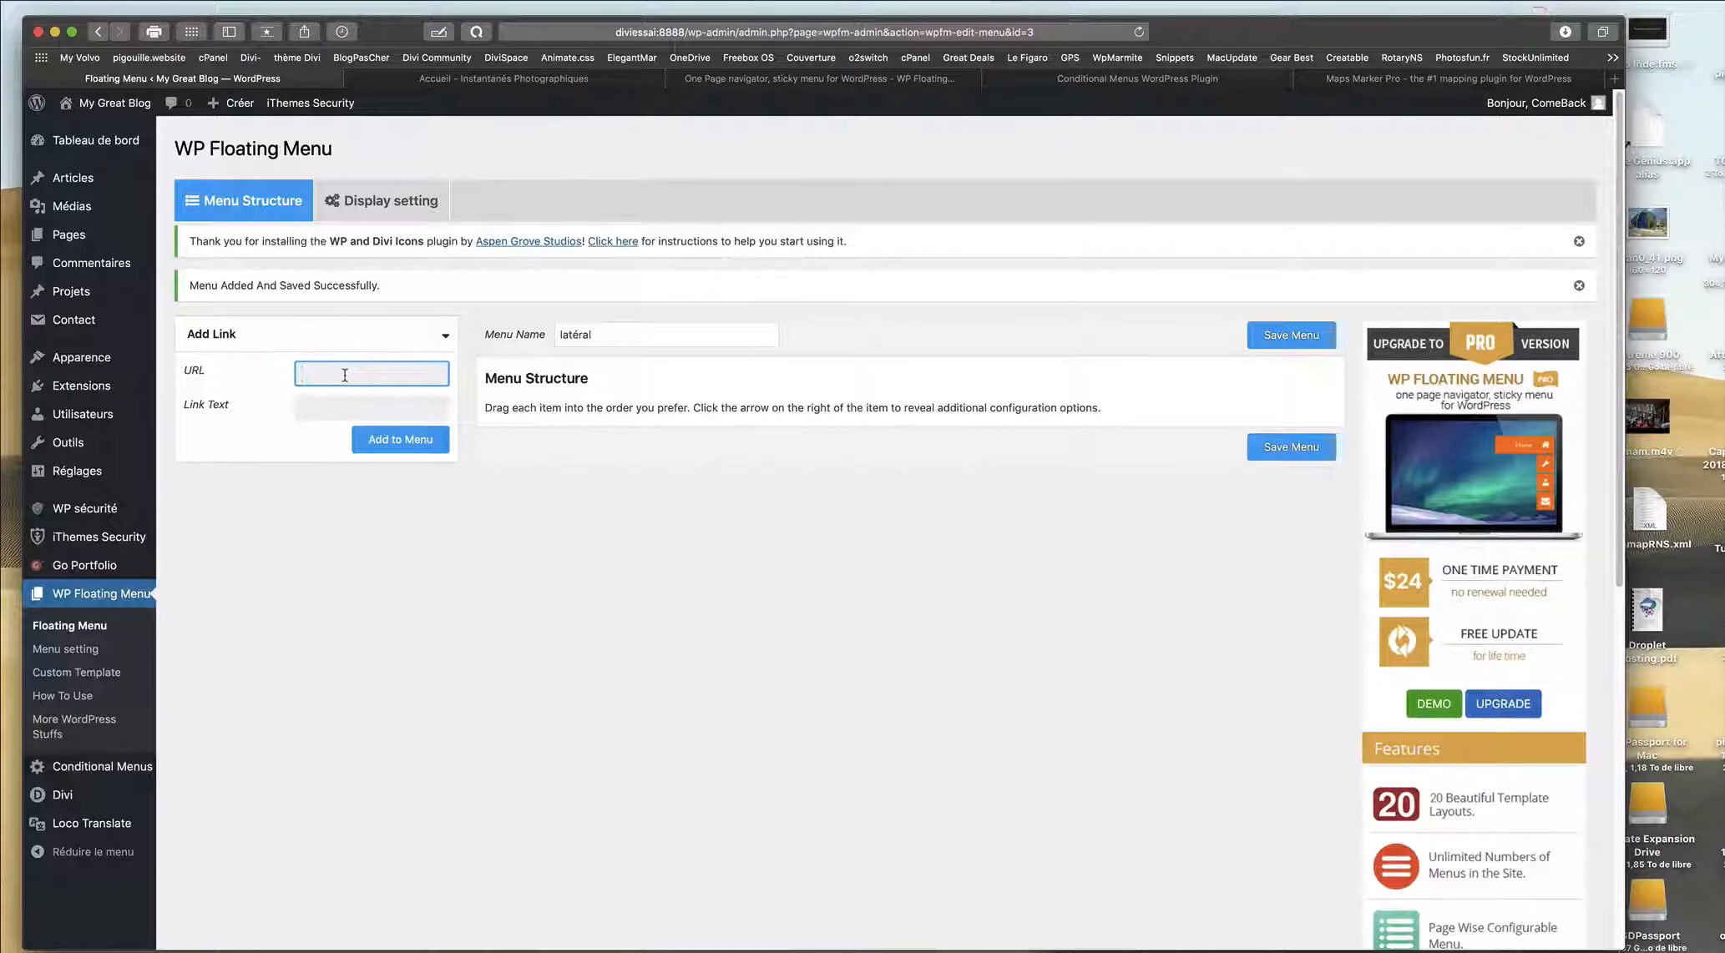
right_click(330, 381)
left_click(362, 415)
left_click(315, 408)
type("V")
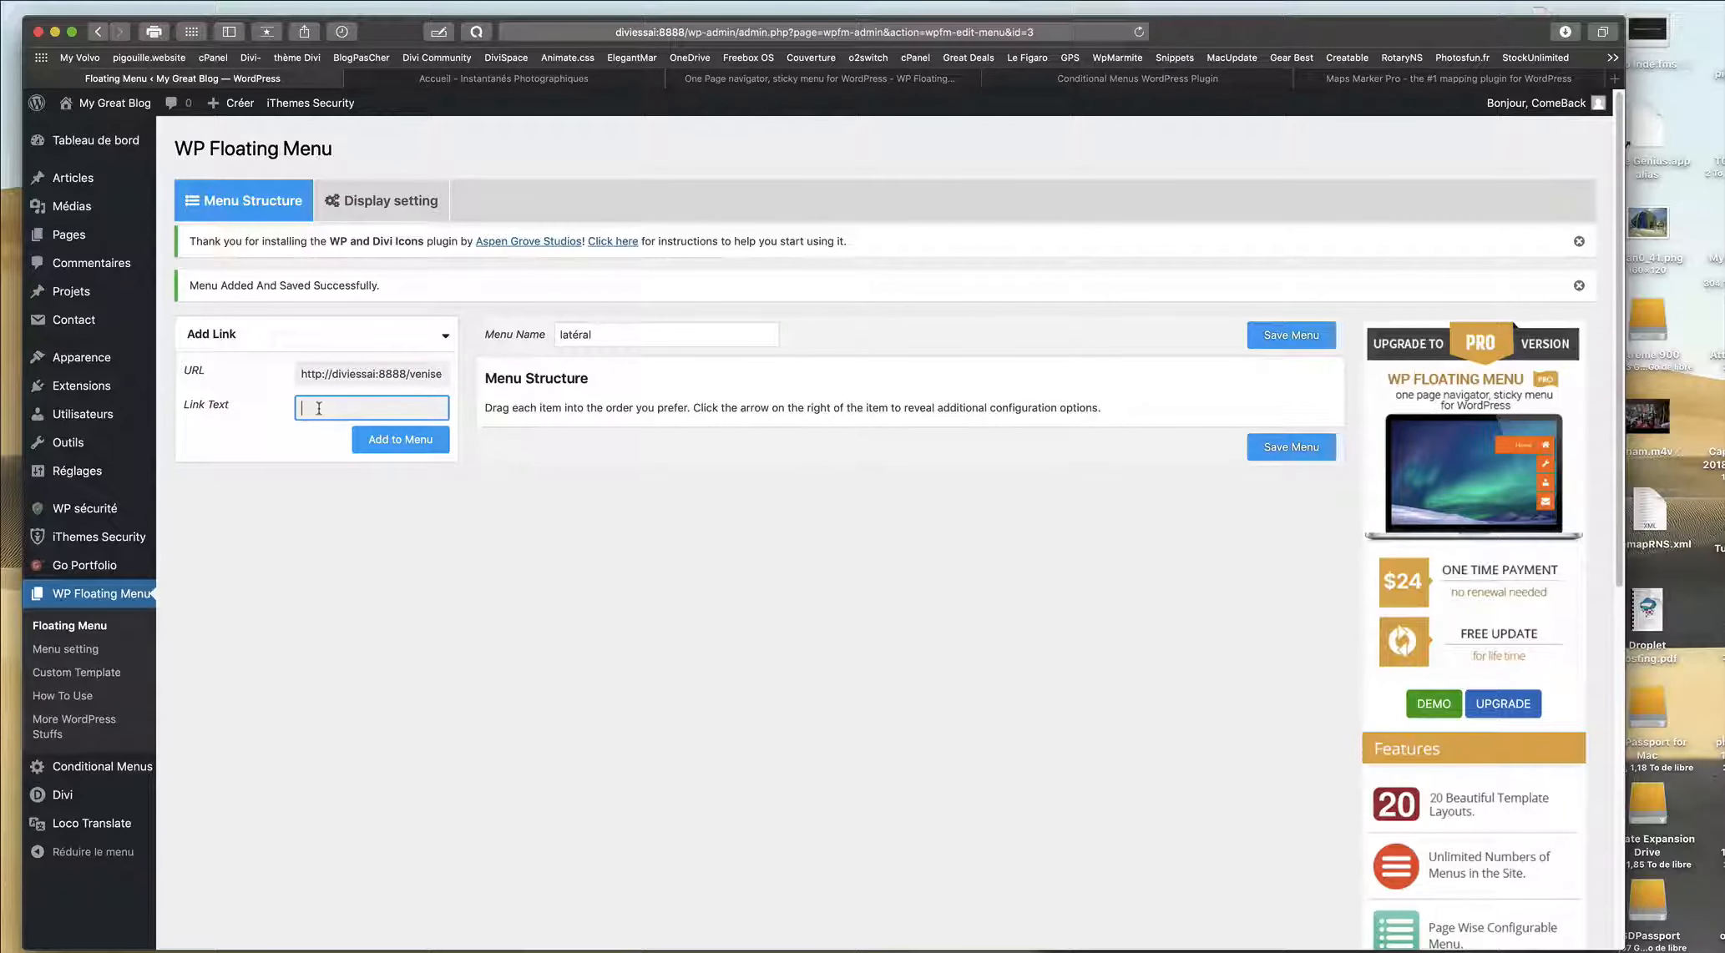
type("enise")
left_click(411, 447)
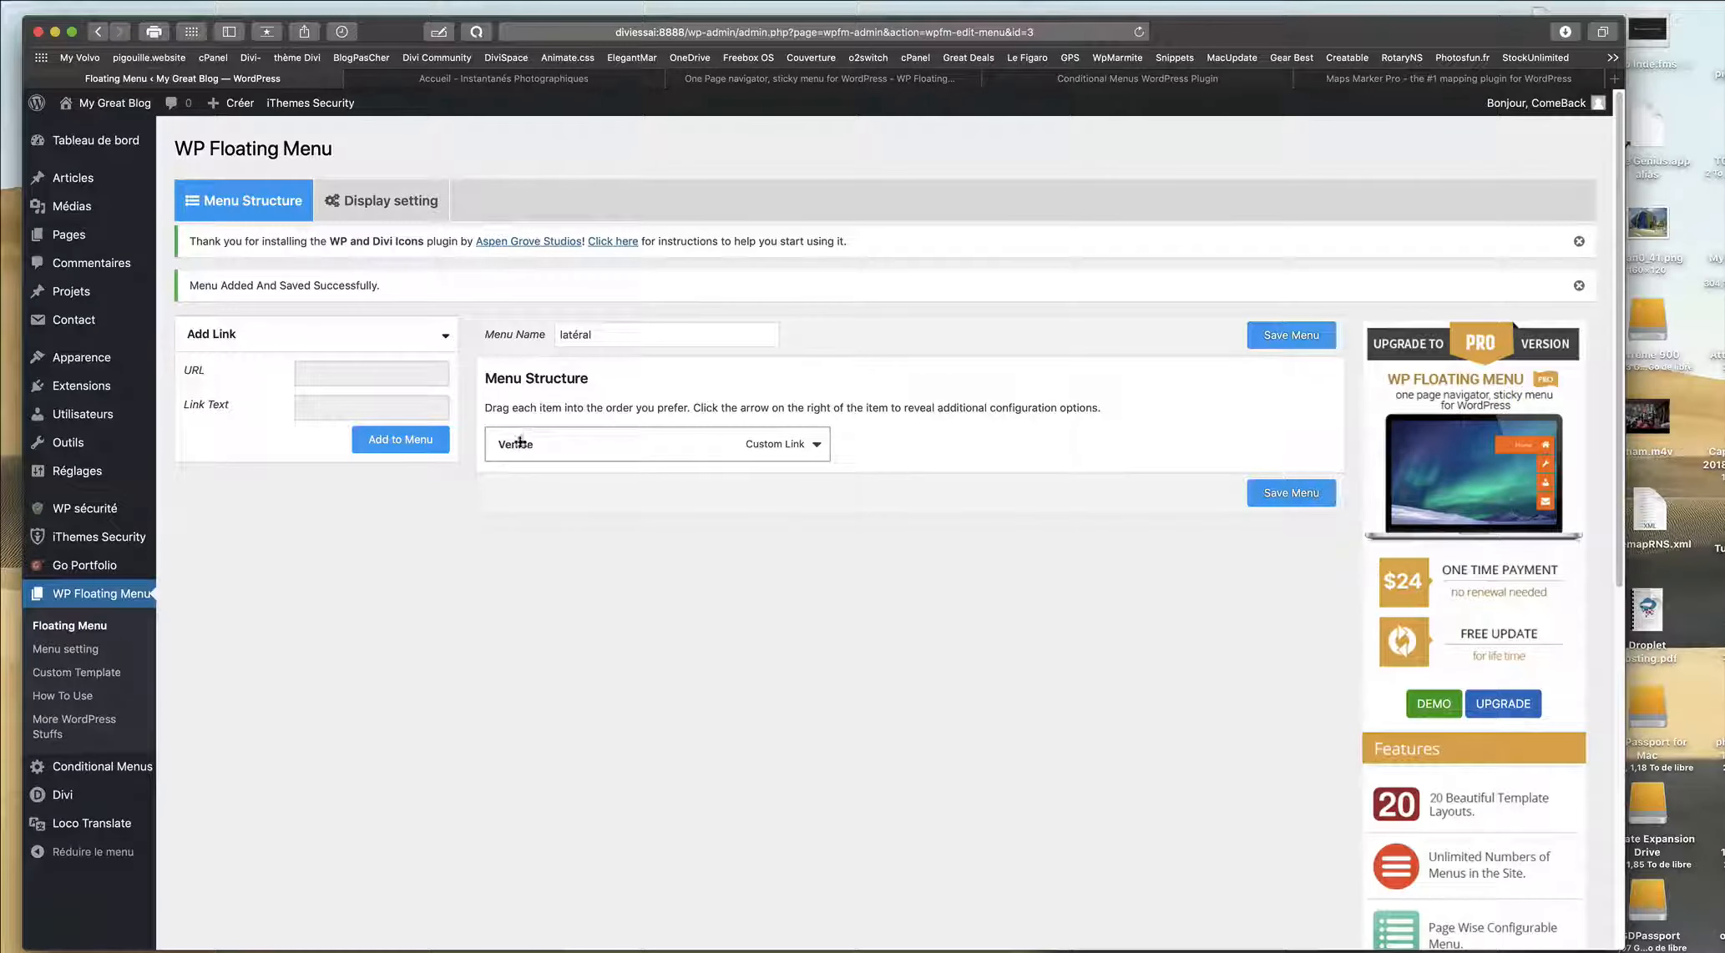
Expand the Venise item in the menu structure to examine its label, tooltip, link and icon options.
left_click(816, 445)
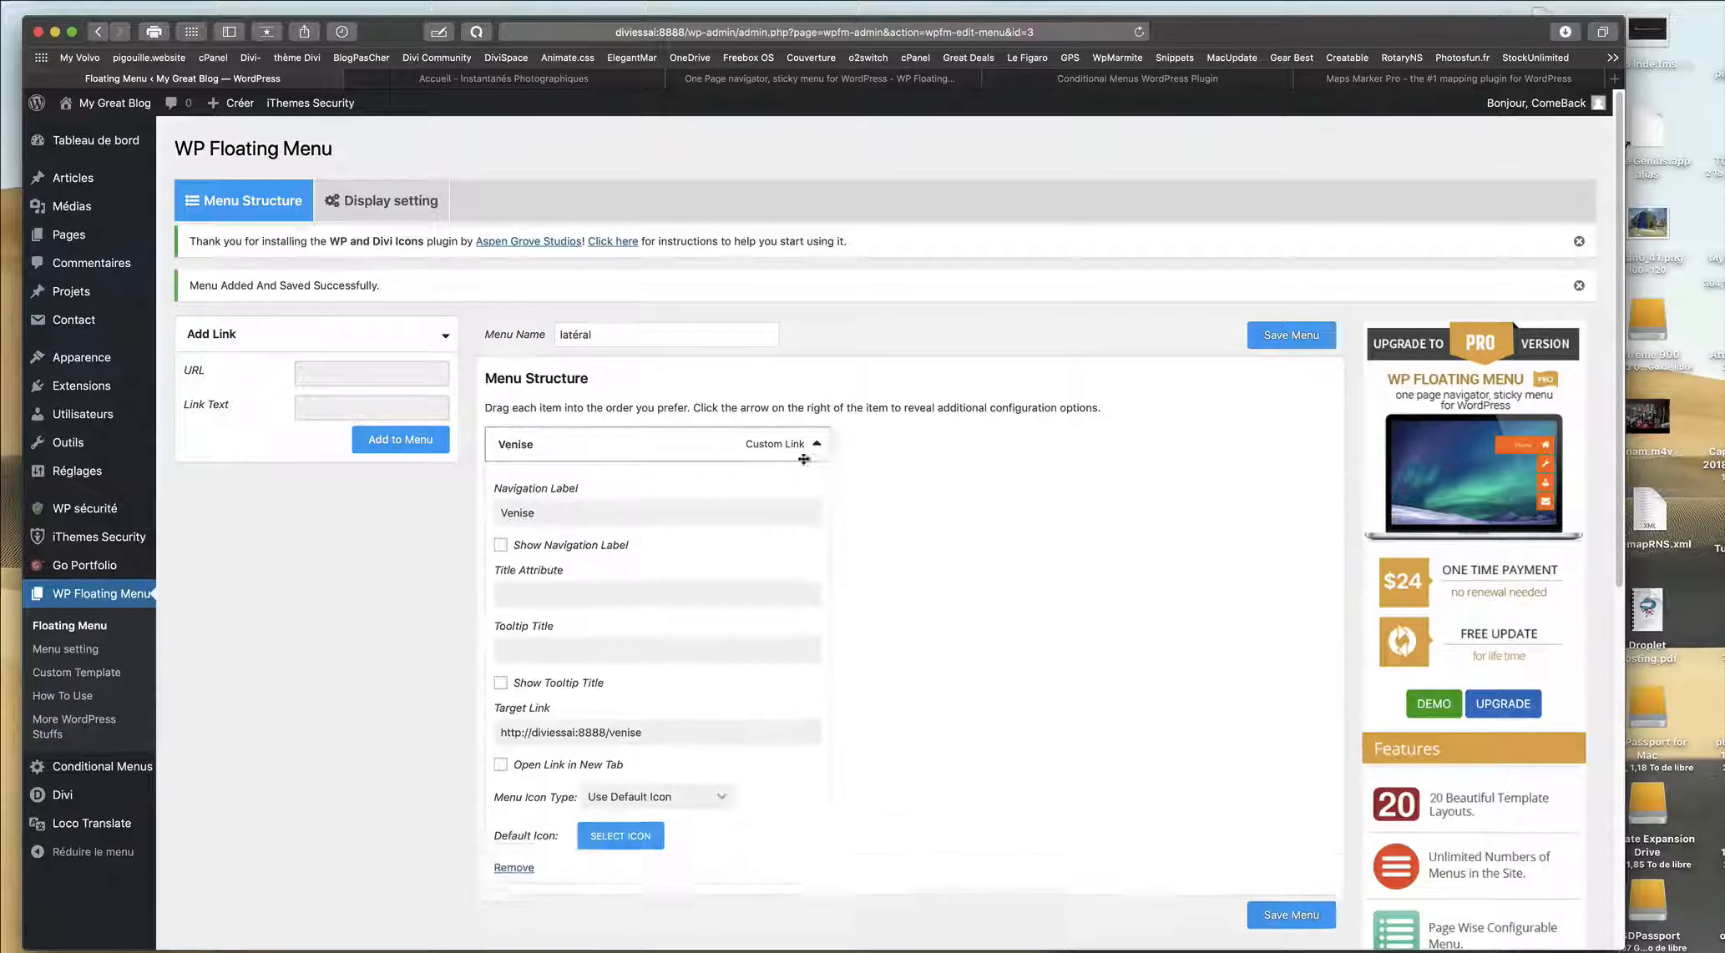
left_click(568, 513)
left_click(433, 527)
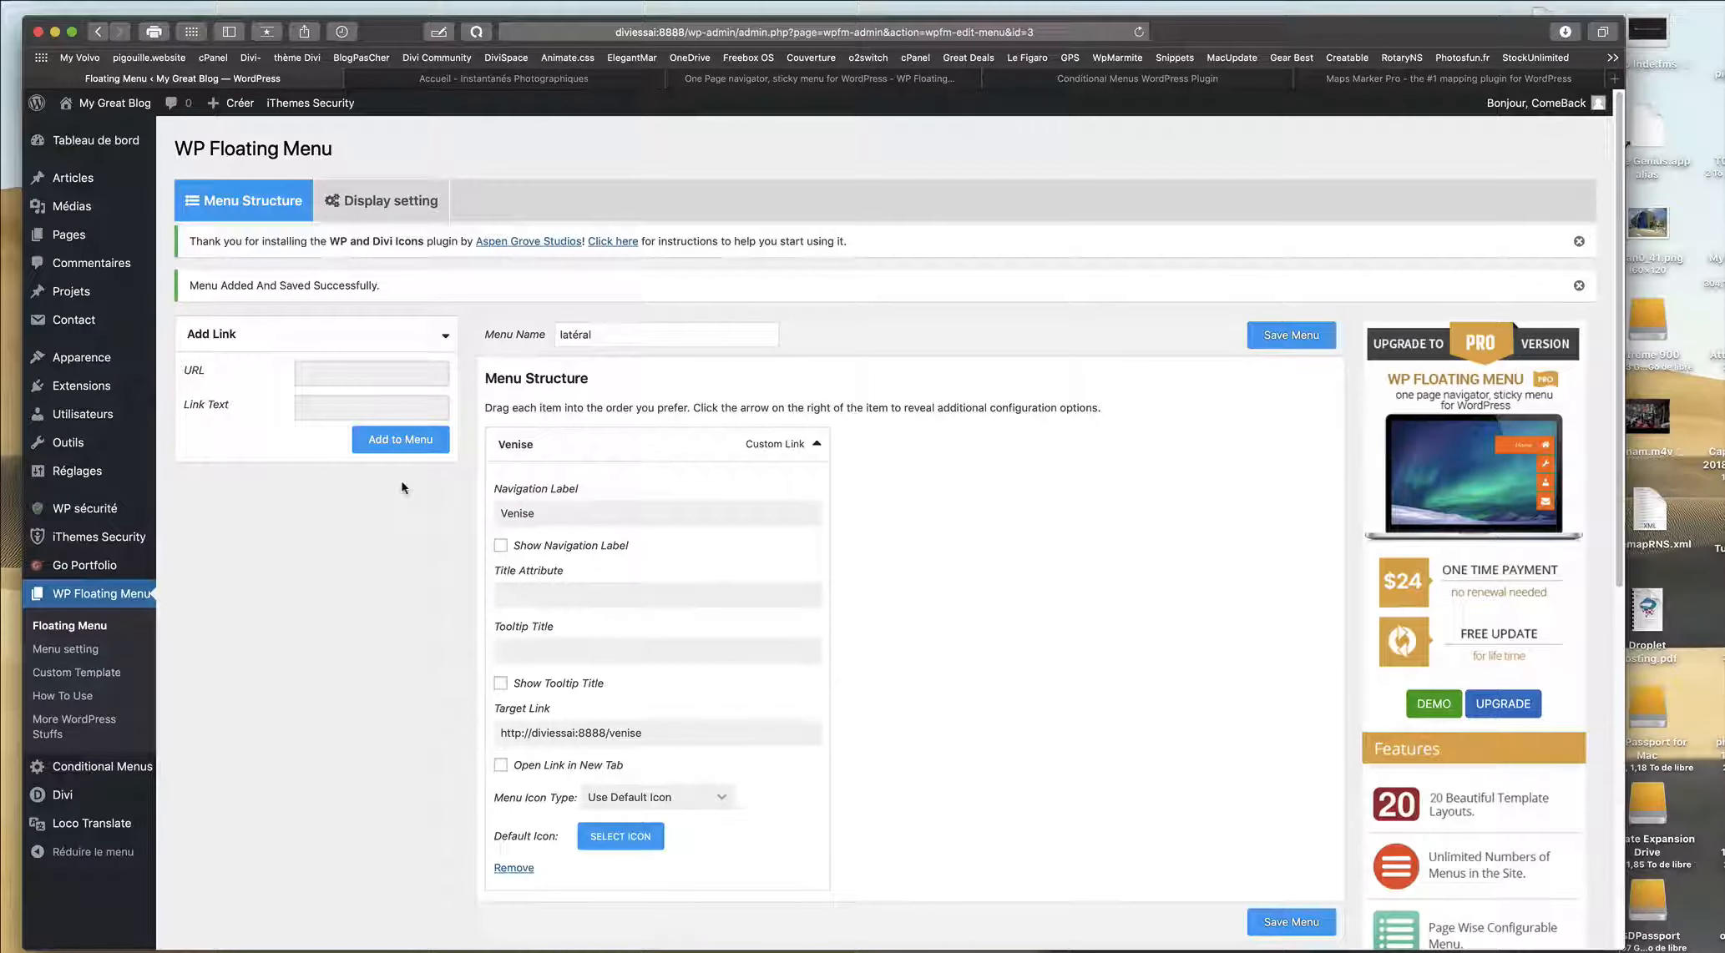
Show the navigation label of the Venise item and fill its title attribute with the copied text "Venise".
left_click_drag(550, 514, 494, 514)
key("ctrl+c")
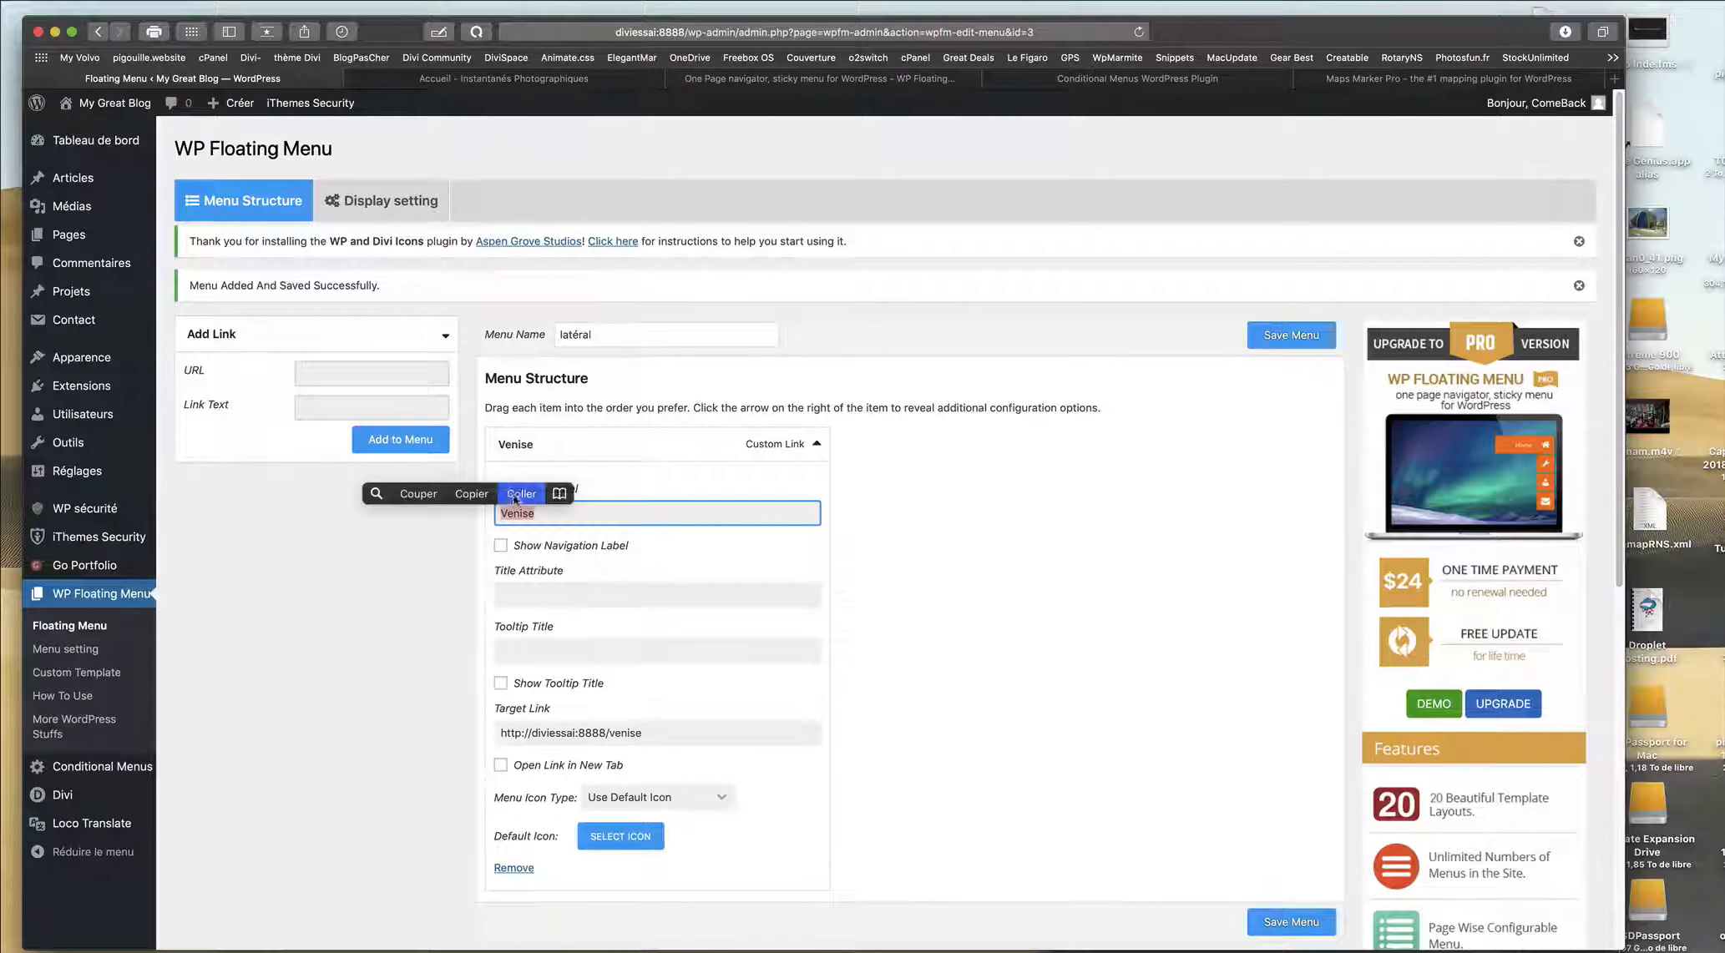
left_click(501, 545)
left_click(506, 594)
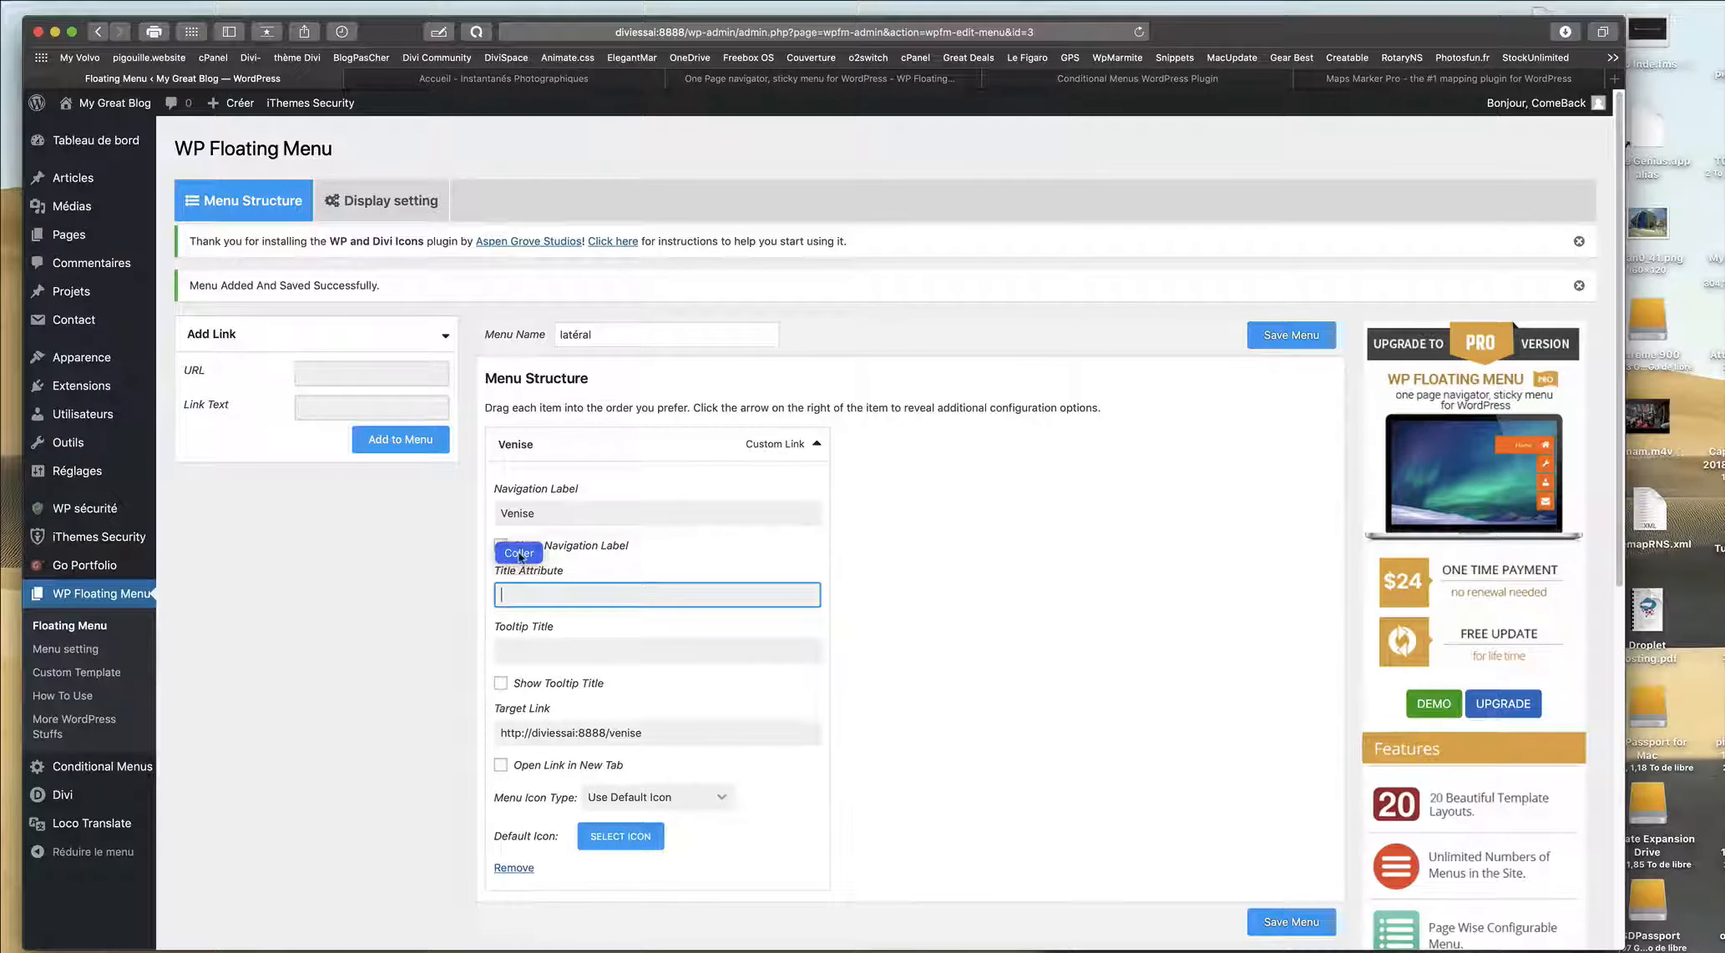
left_click(517, 551)
Set the Venise item's tooltip title to "Venise" and enable showing the tooltip title.
scroll(518, 509, "down", 3)
left_click(510, 521)
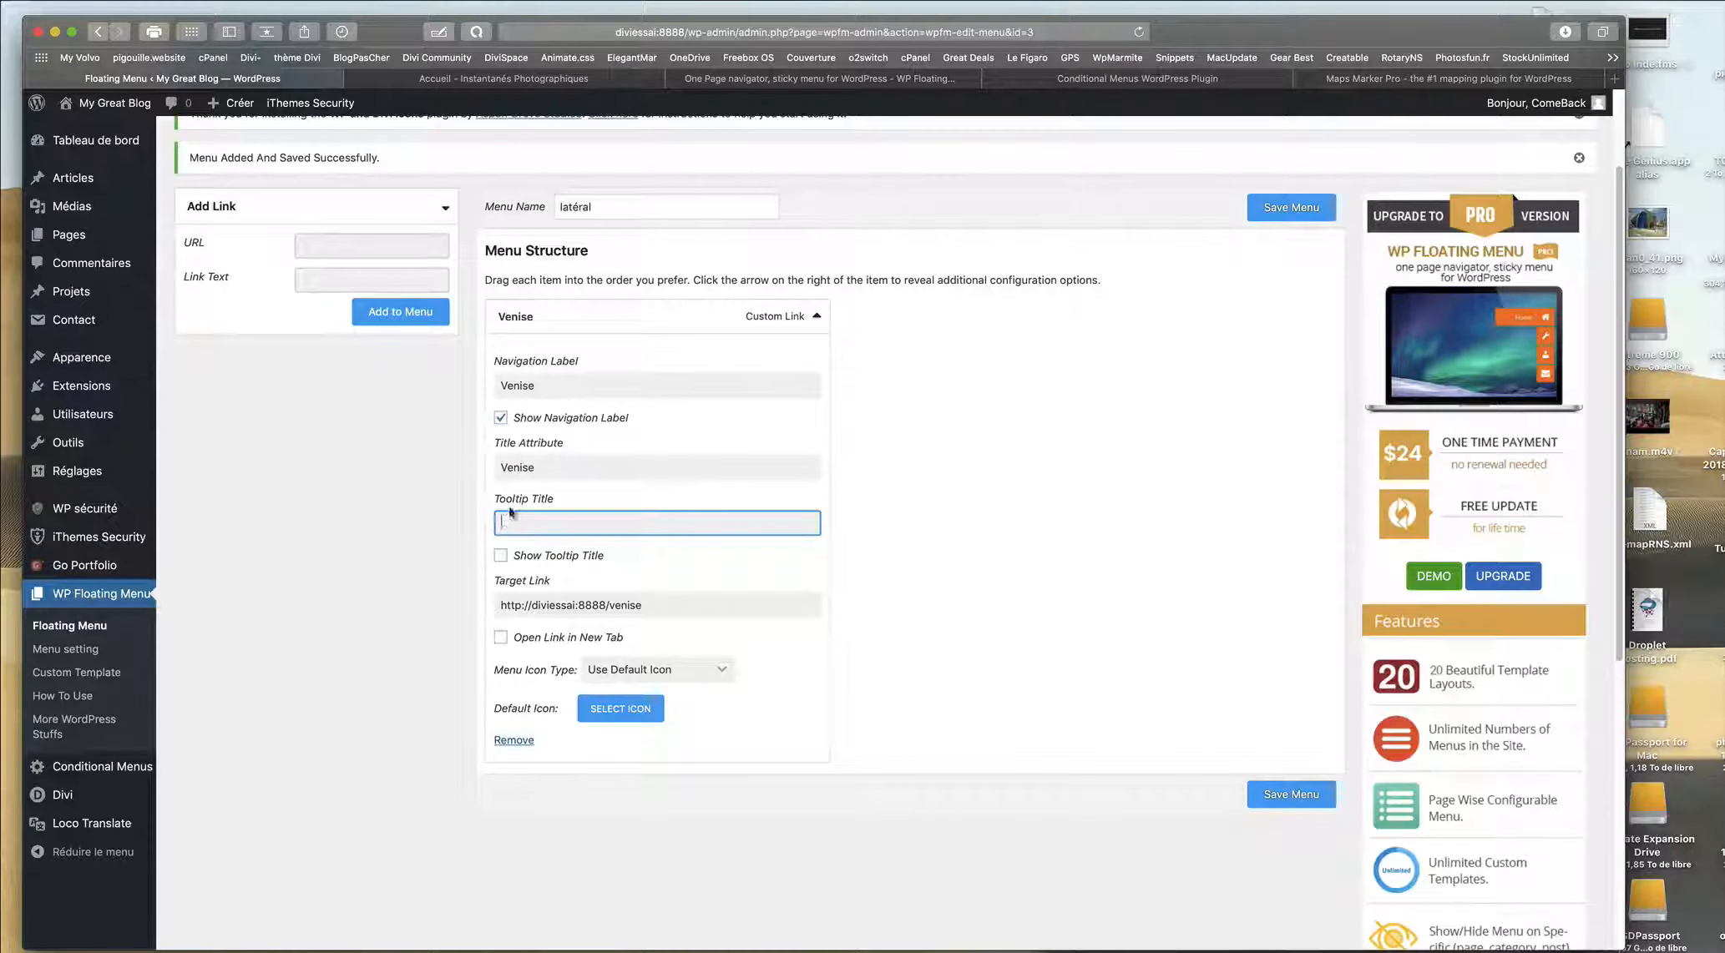
right_click(509, 519)
left_click(546, 560)
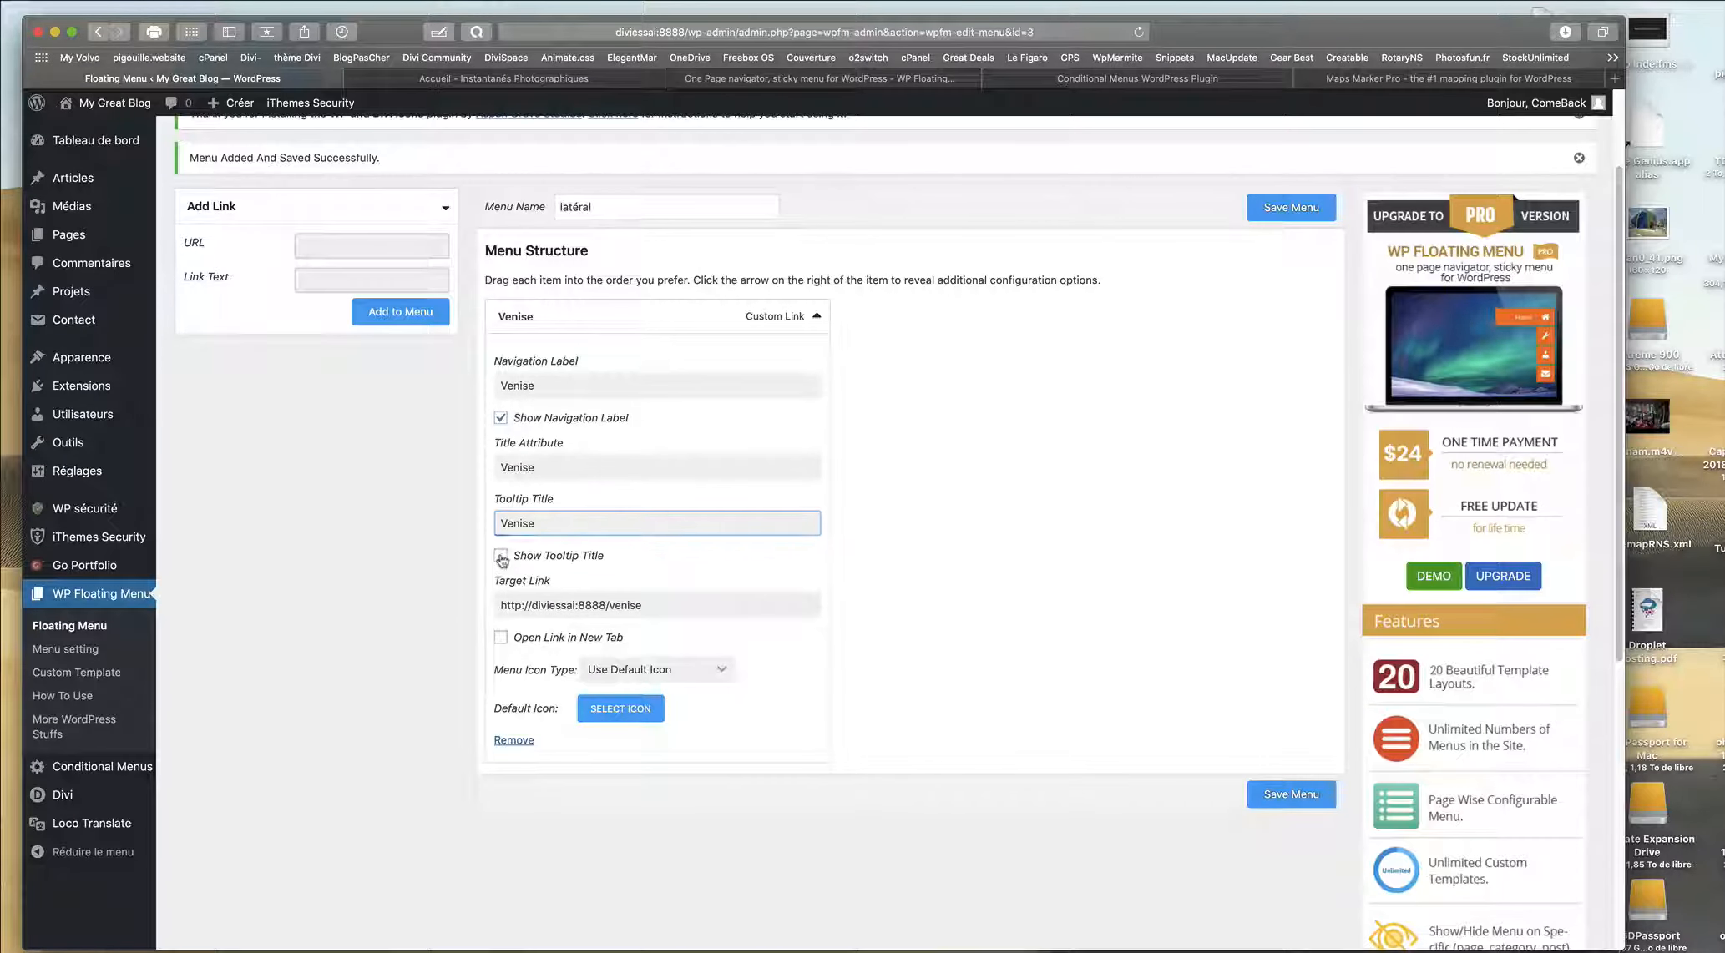
left_click(500, 555)
Choose the Dashicons globe as the Venise item's default icon and save the menu.
scroll(798, 707, "down", 3)
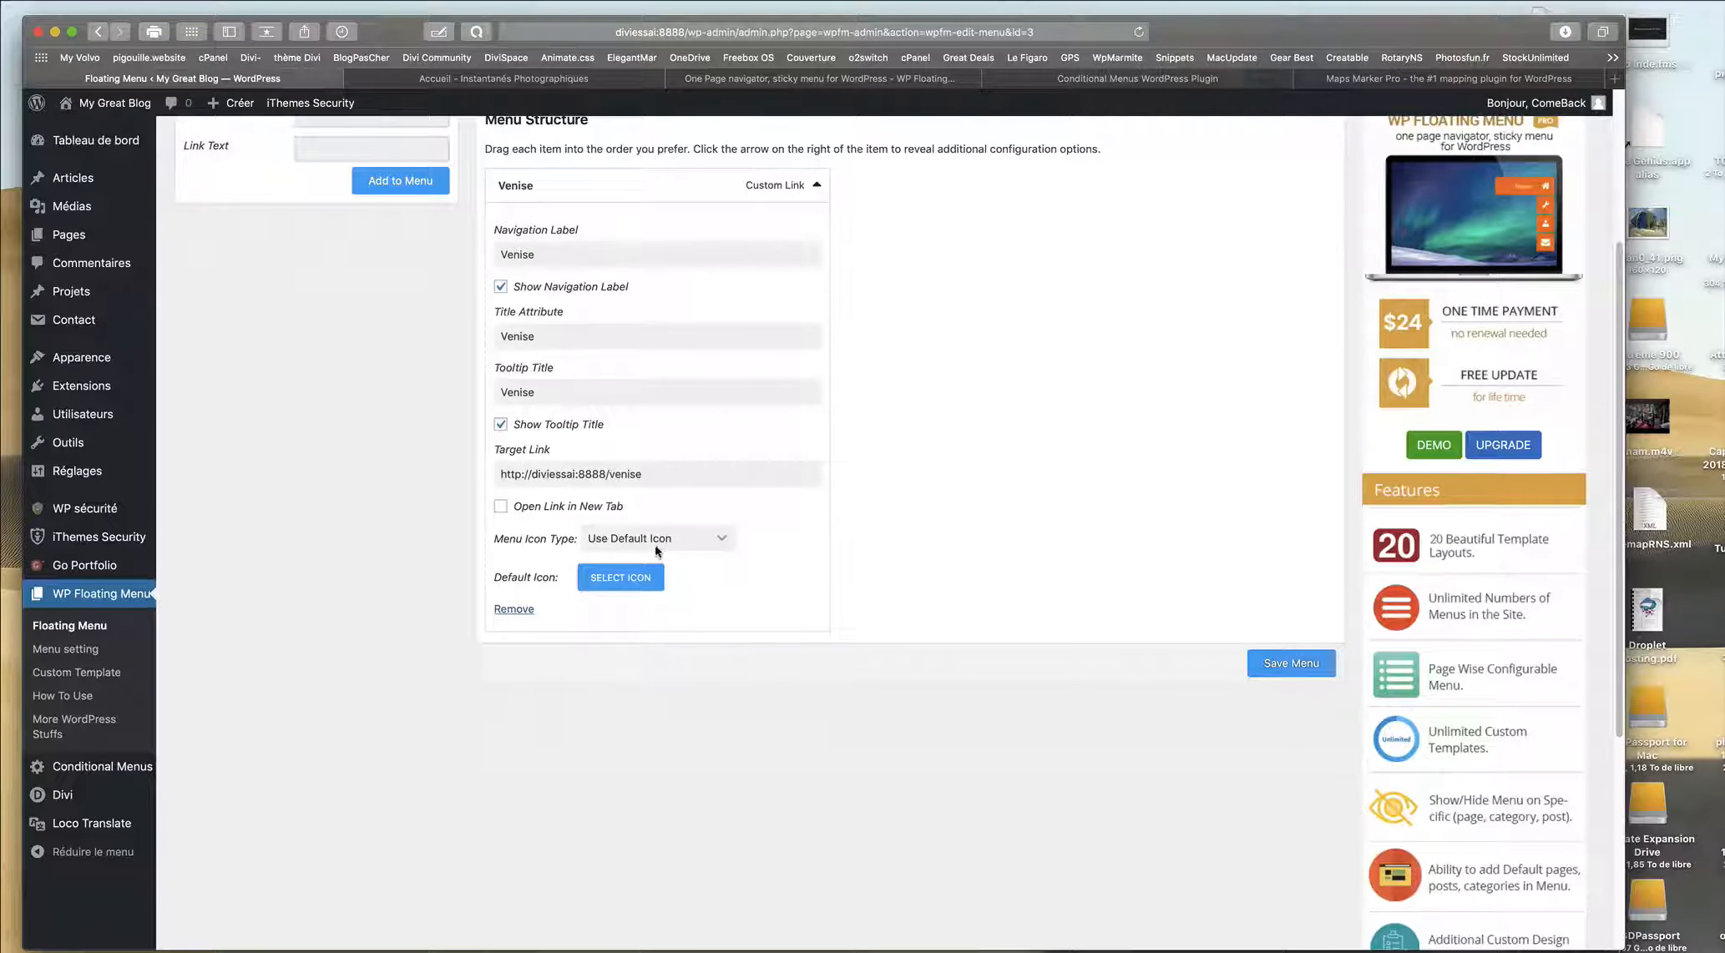
left_click(635, 580)
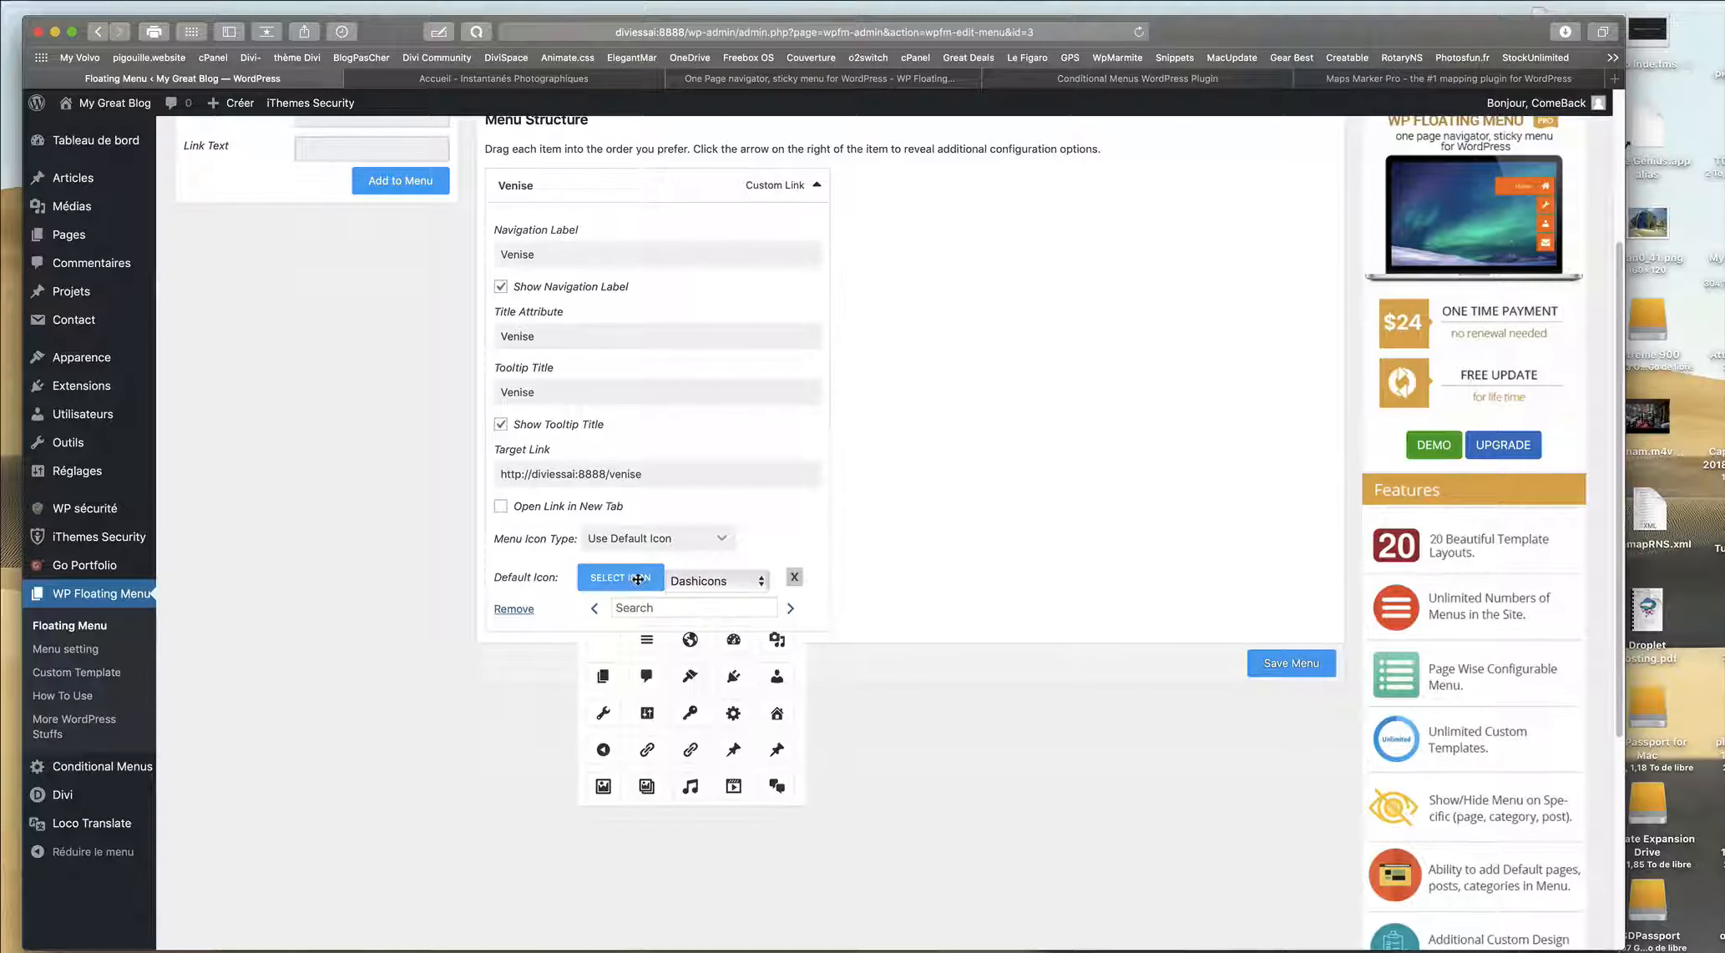
left_click(689, 640)
left_click(1291, 664)
left_click(698, 34)
left_click_drag(698, 34, 573, 36)
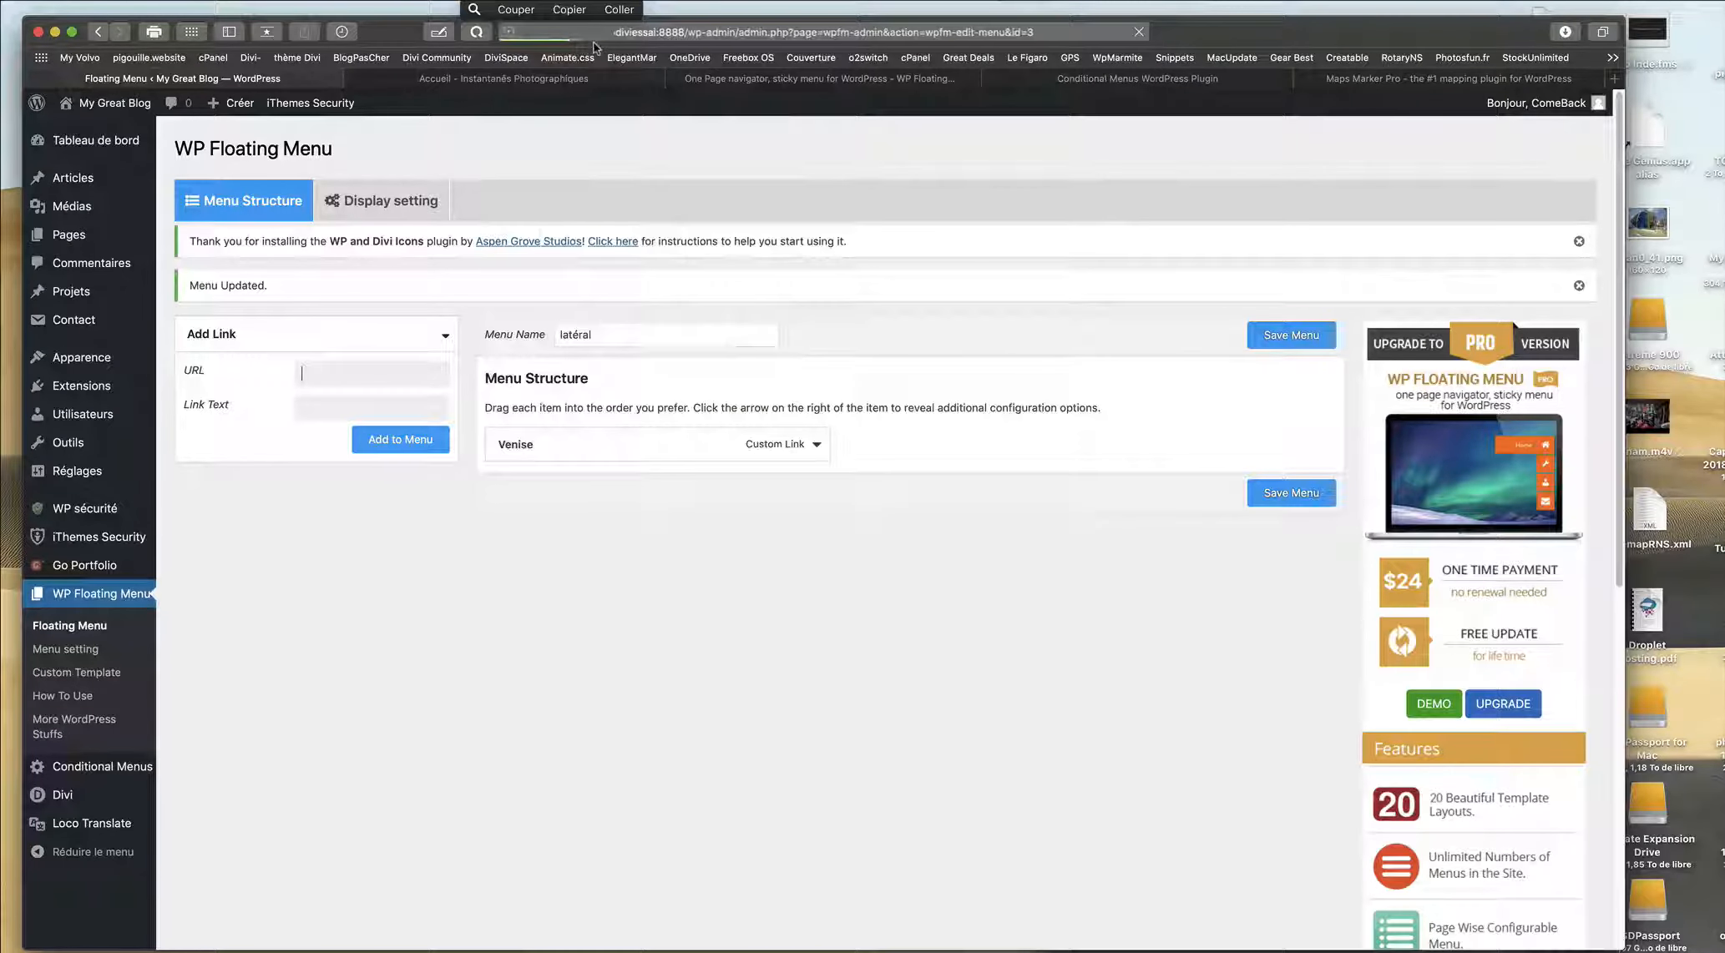
left_click(740, 35)
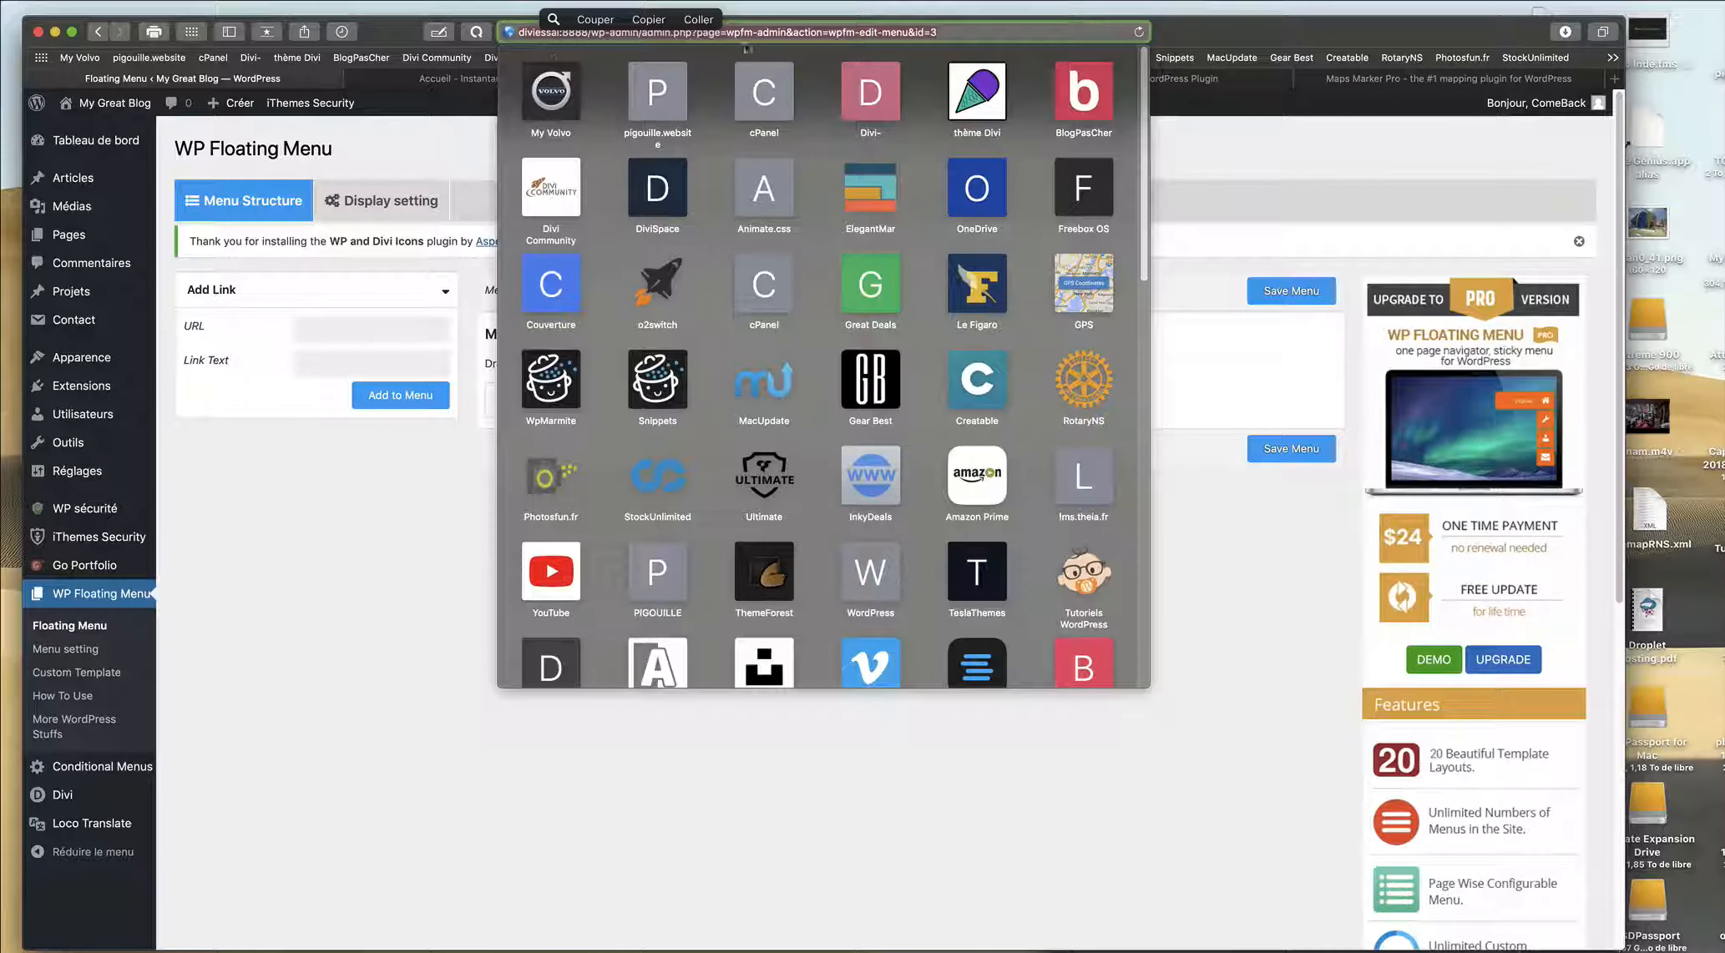
left_click(975, 37)
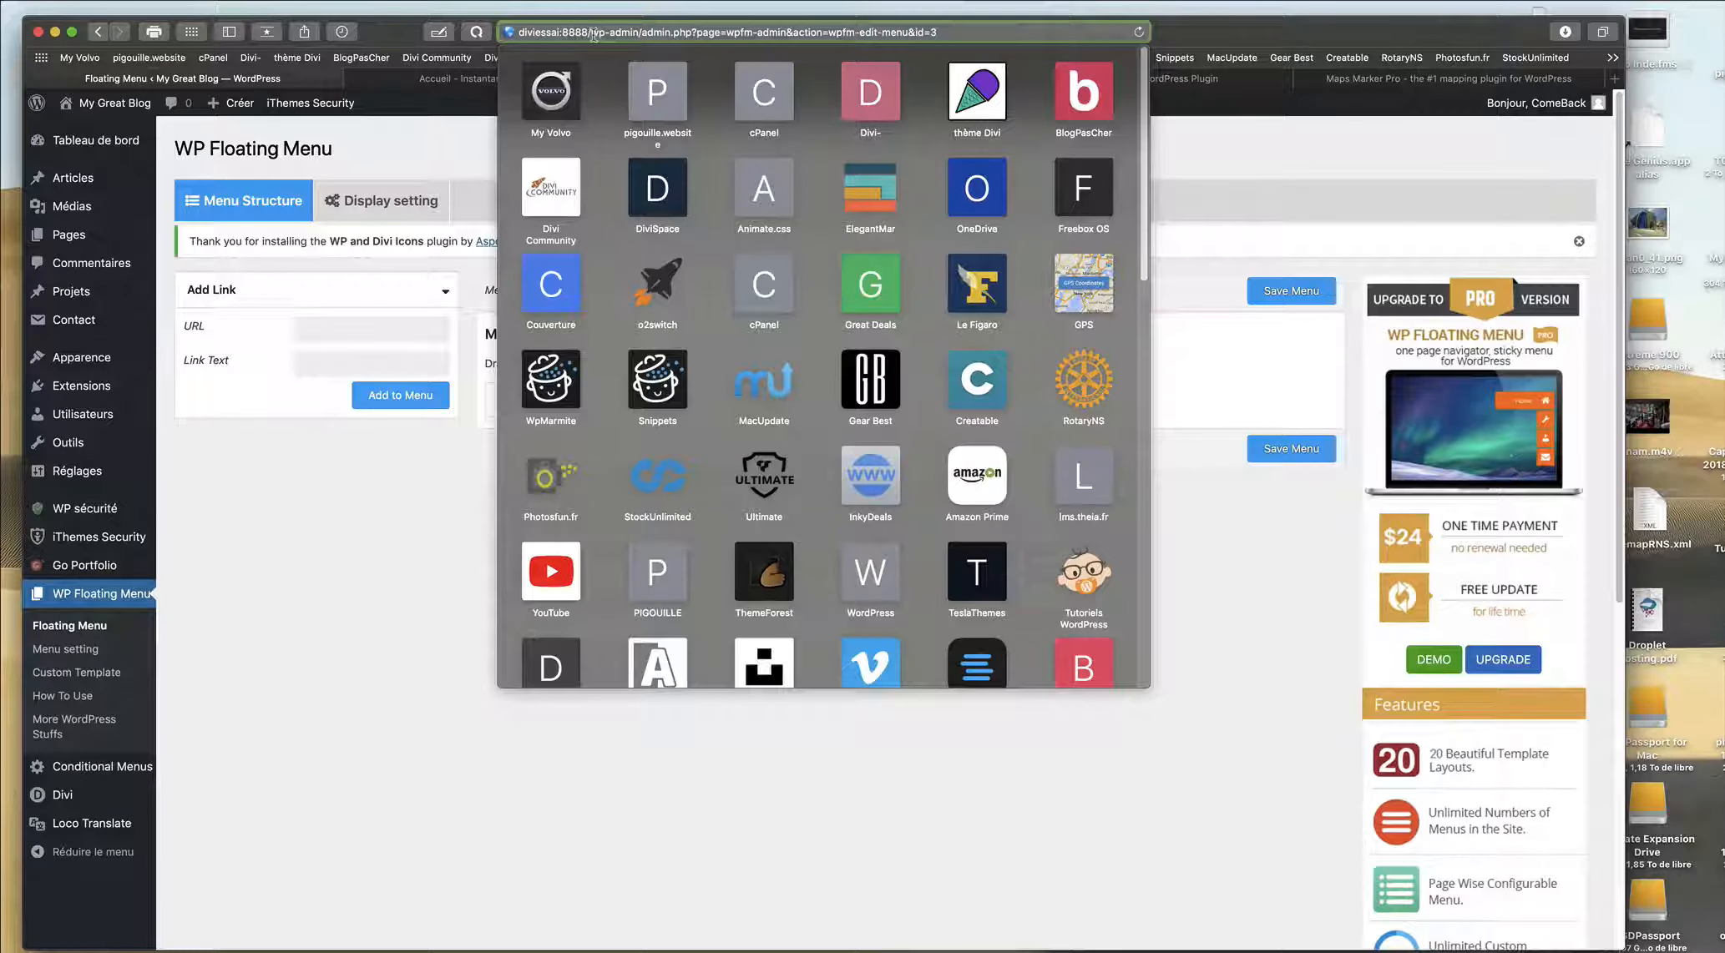
left_click_drag(593, 35, 515, 38)
key("ctrl+c")
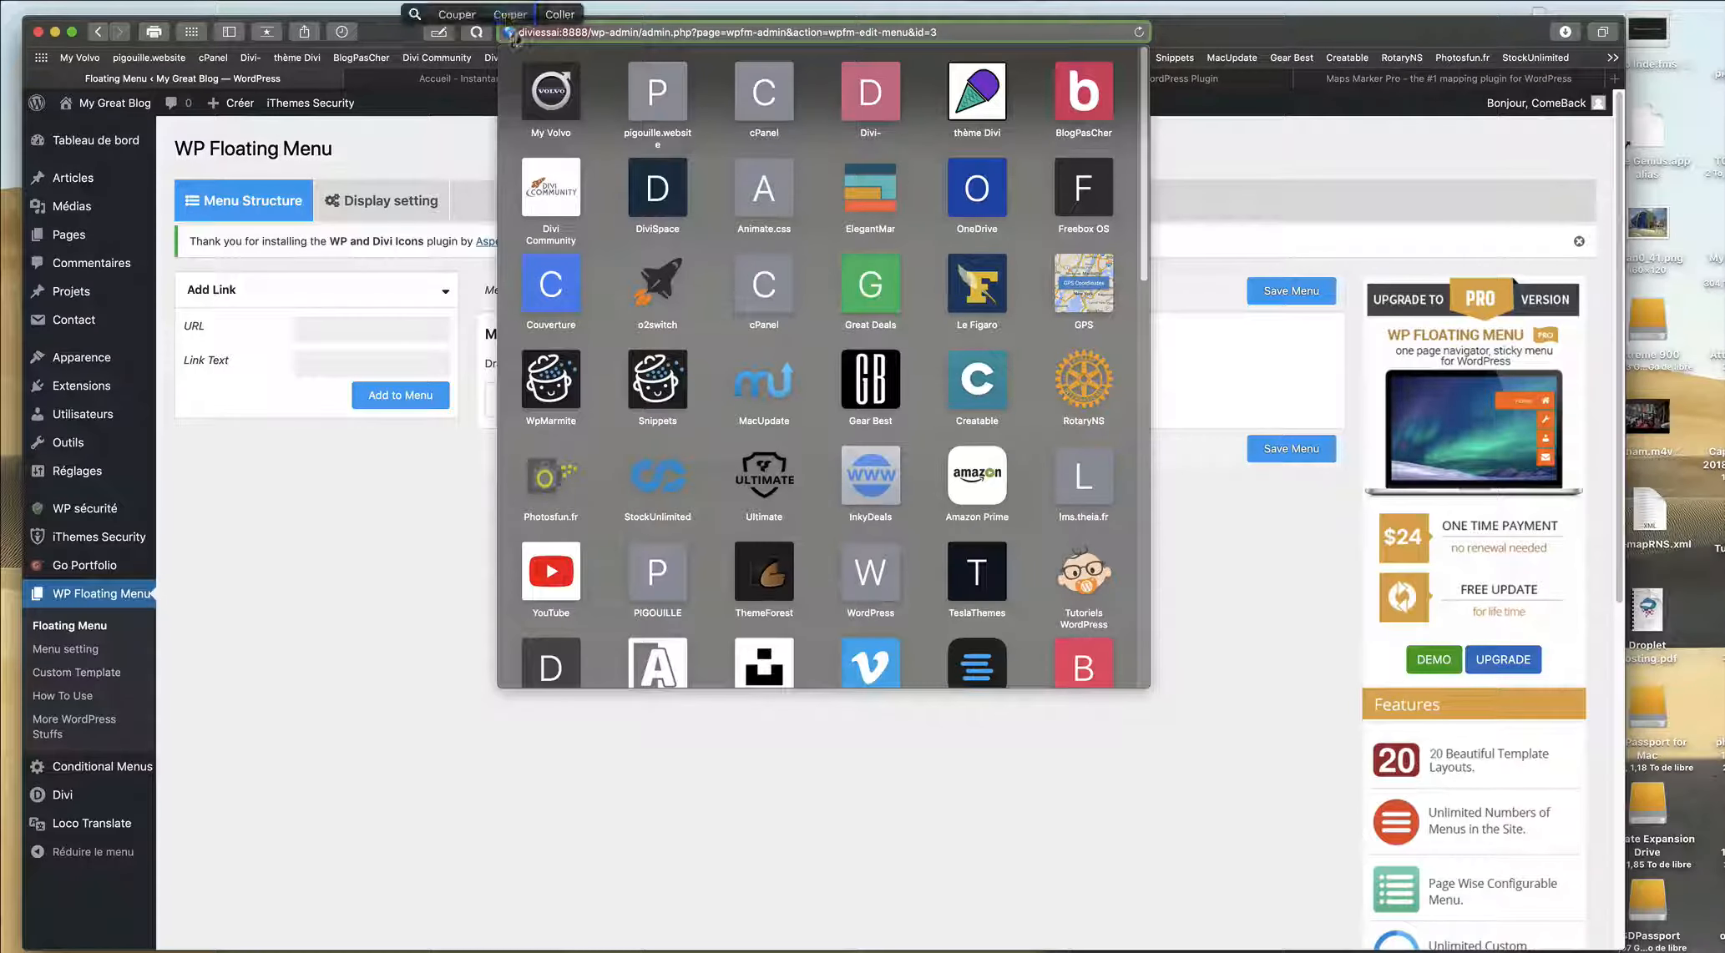
left_click(506, 14)
left_click(305, 334)
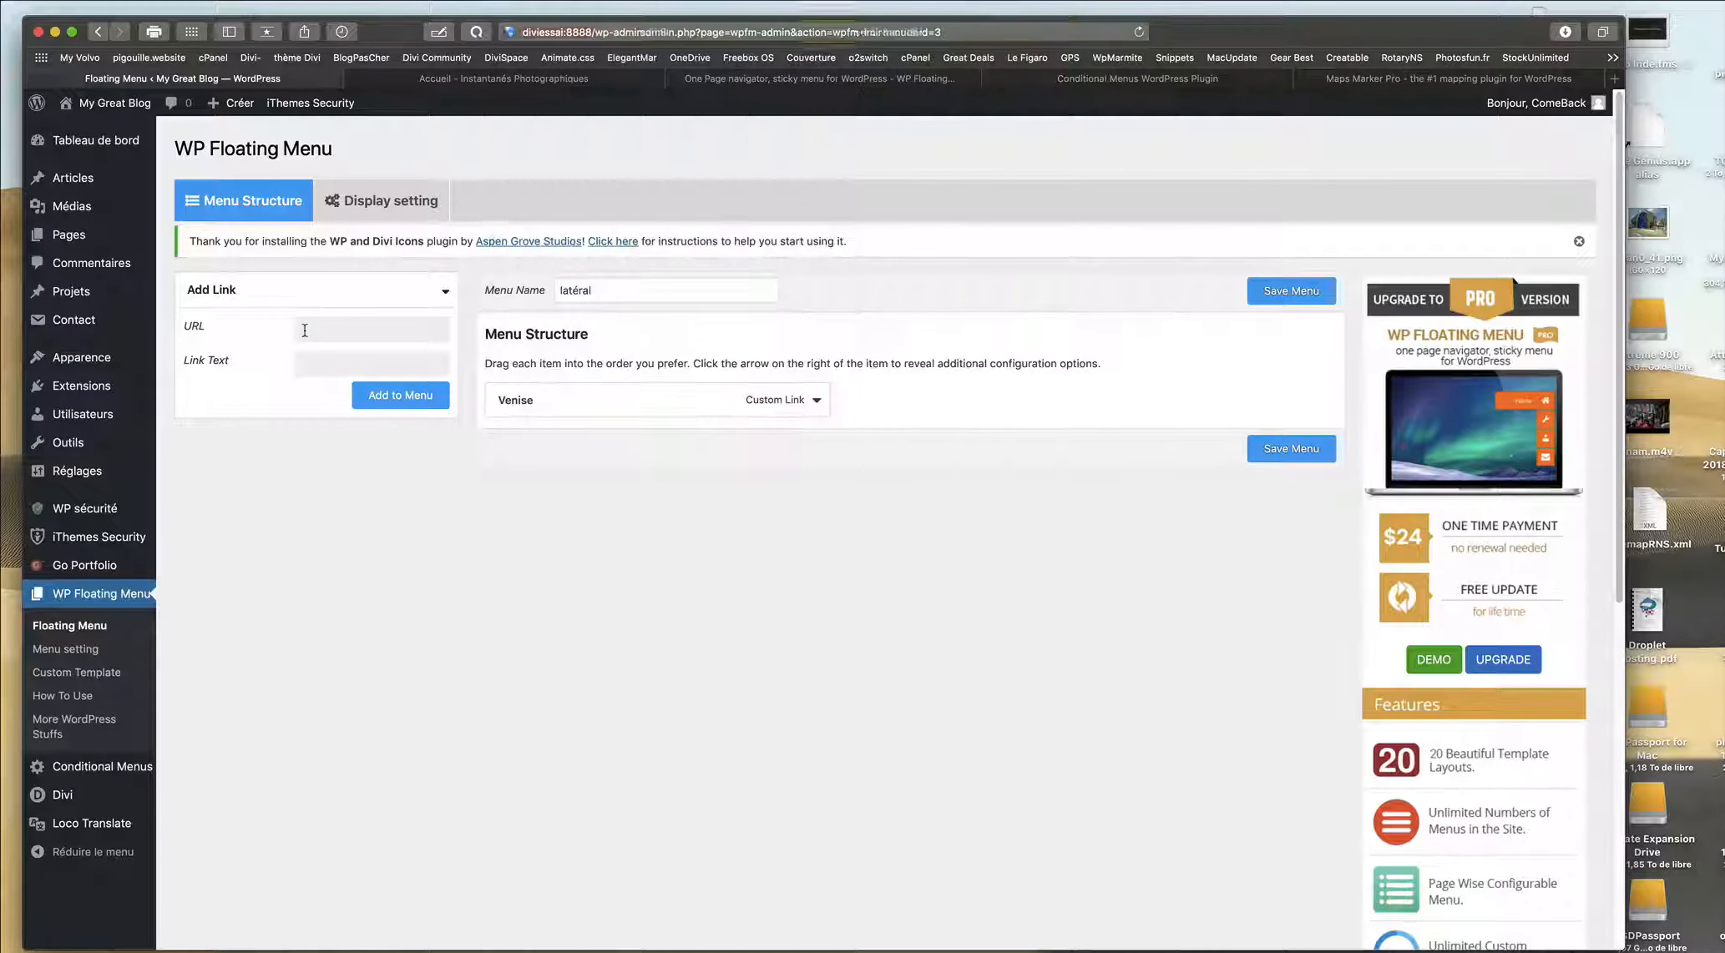
right_click(304, 334)
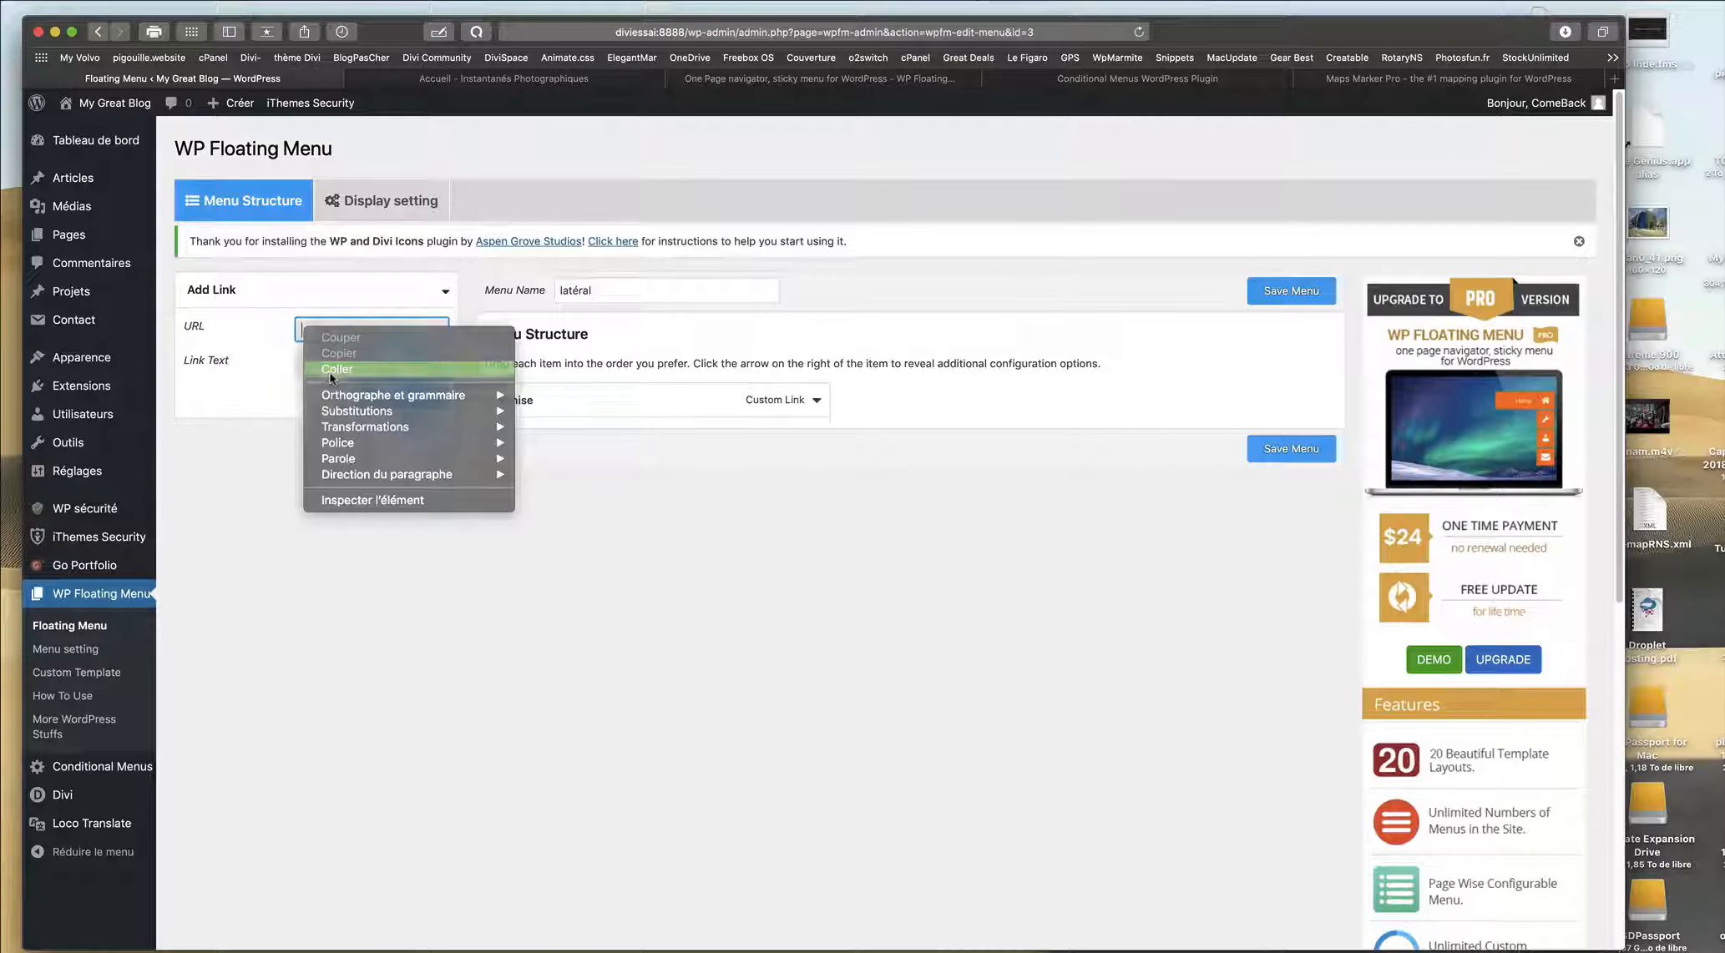
left_click(401, 357)
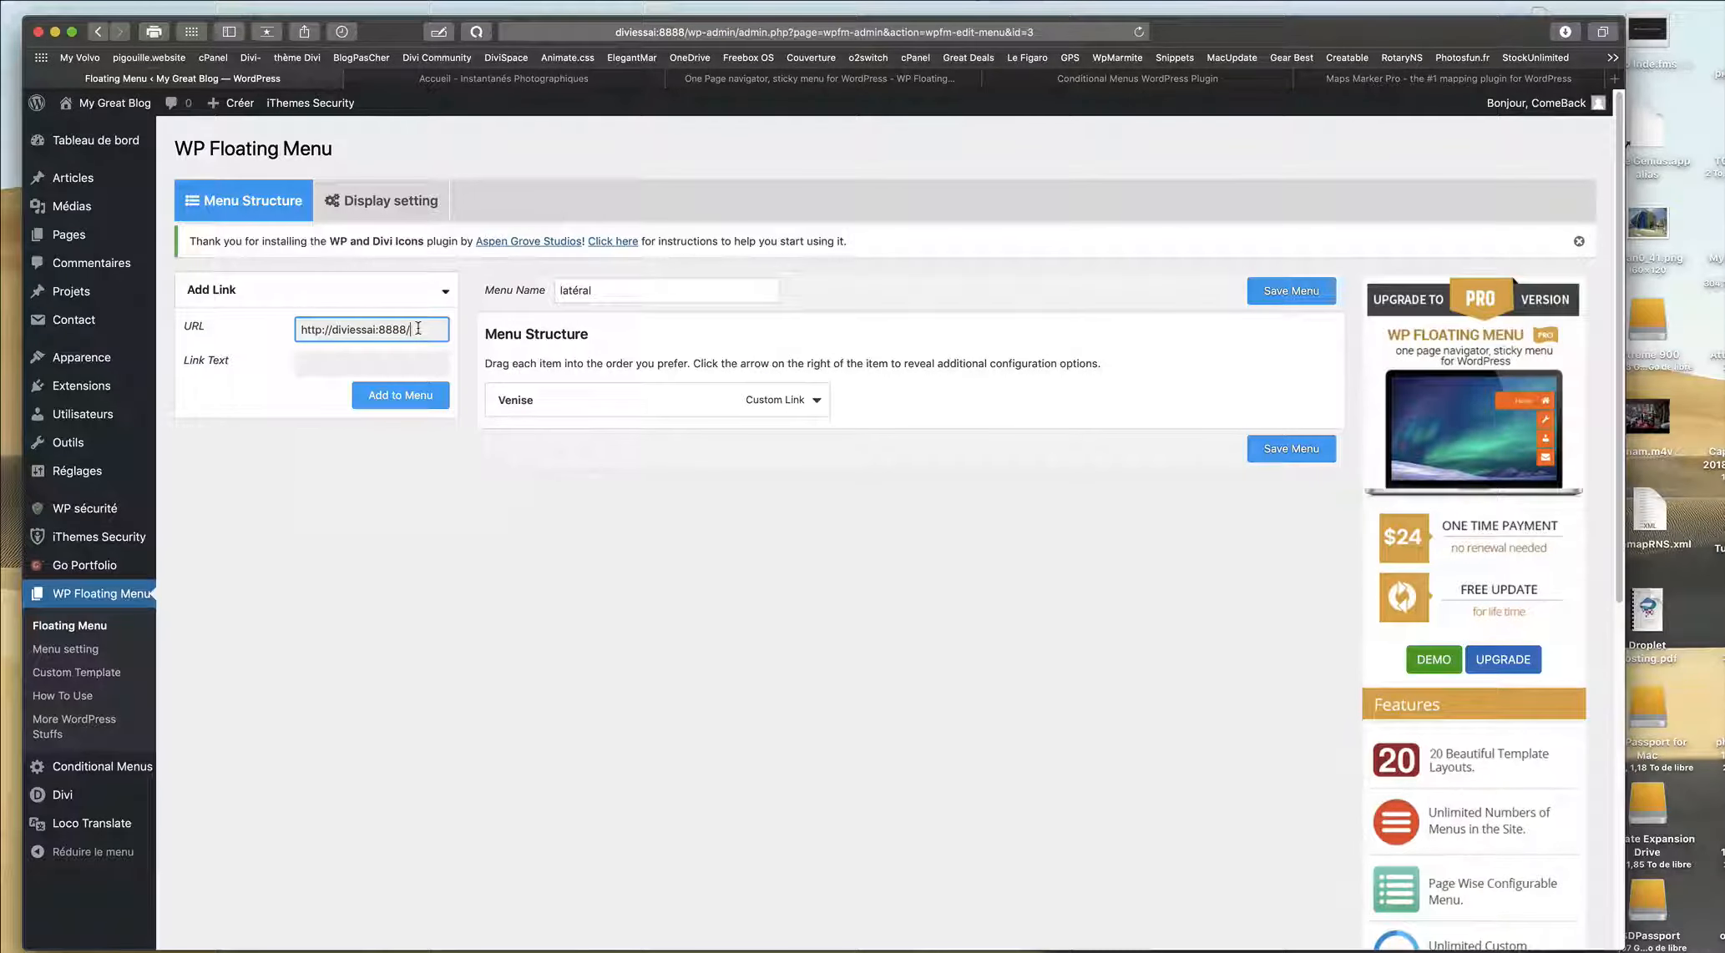
type("chine")
left_click(318, 366)
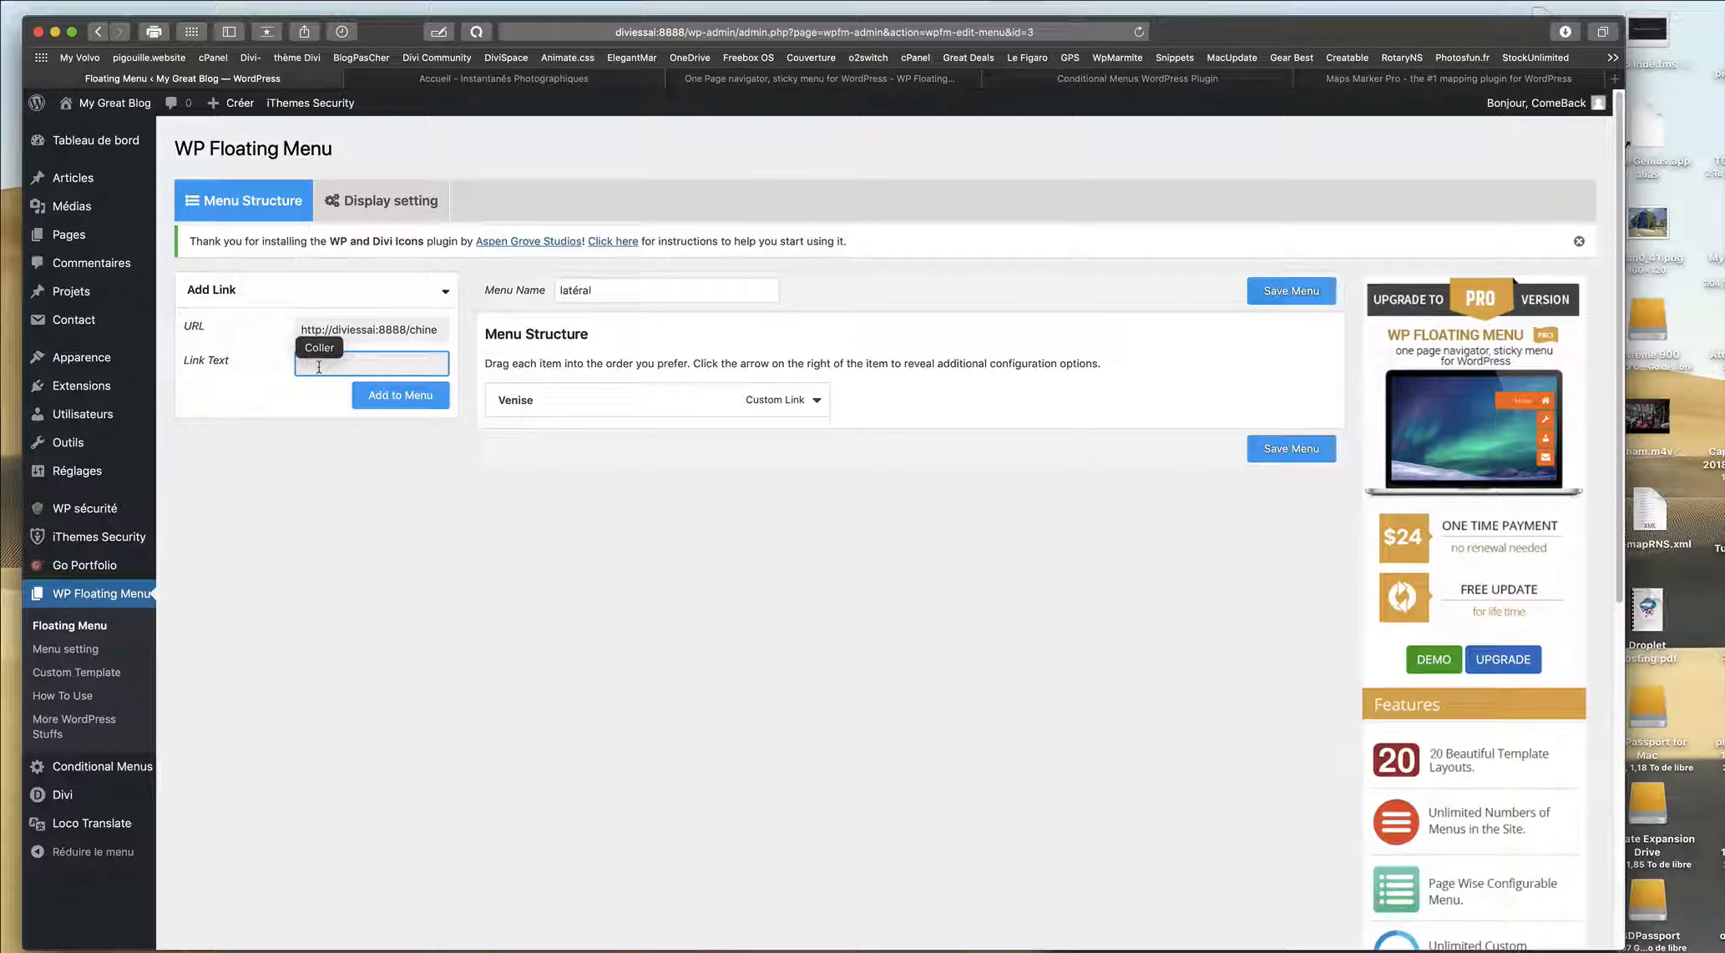
type("Chine")
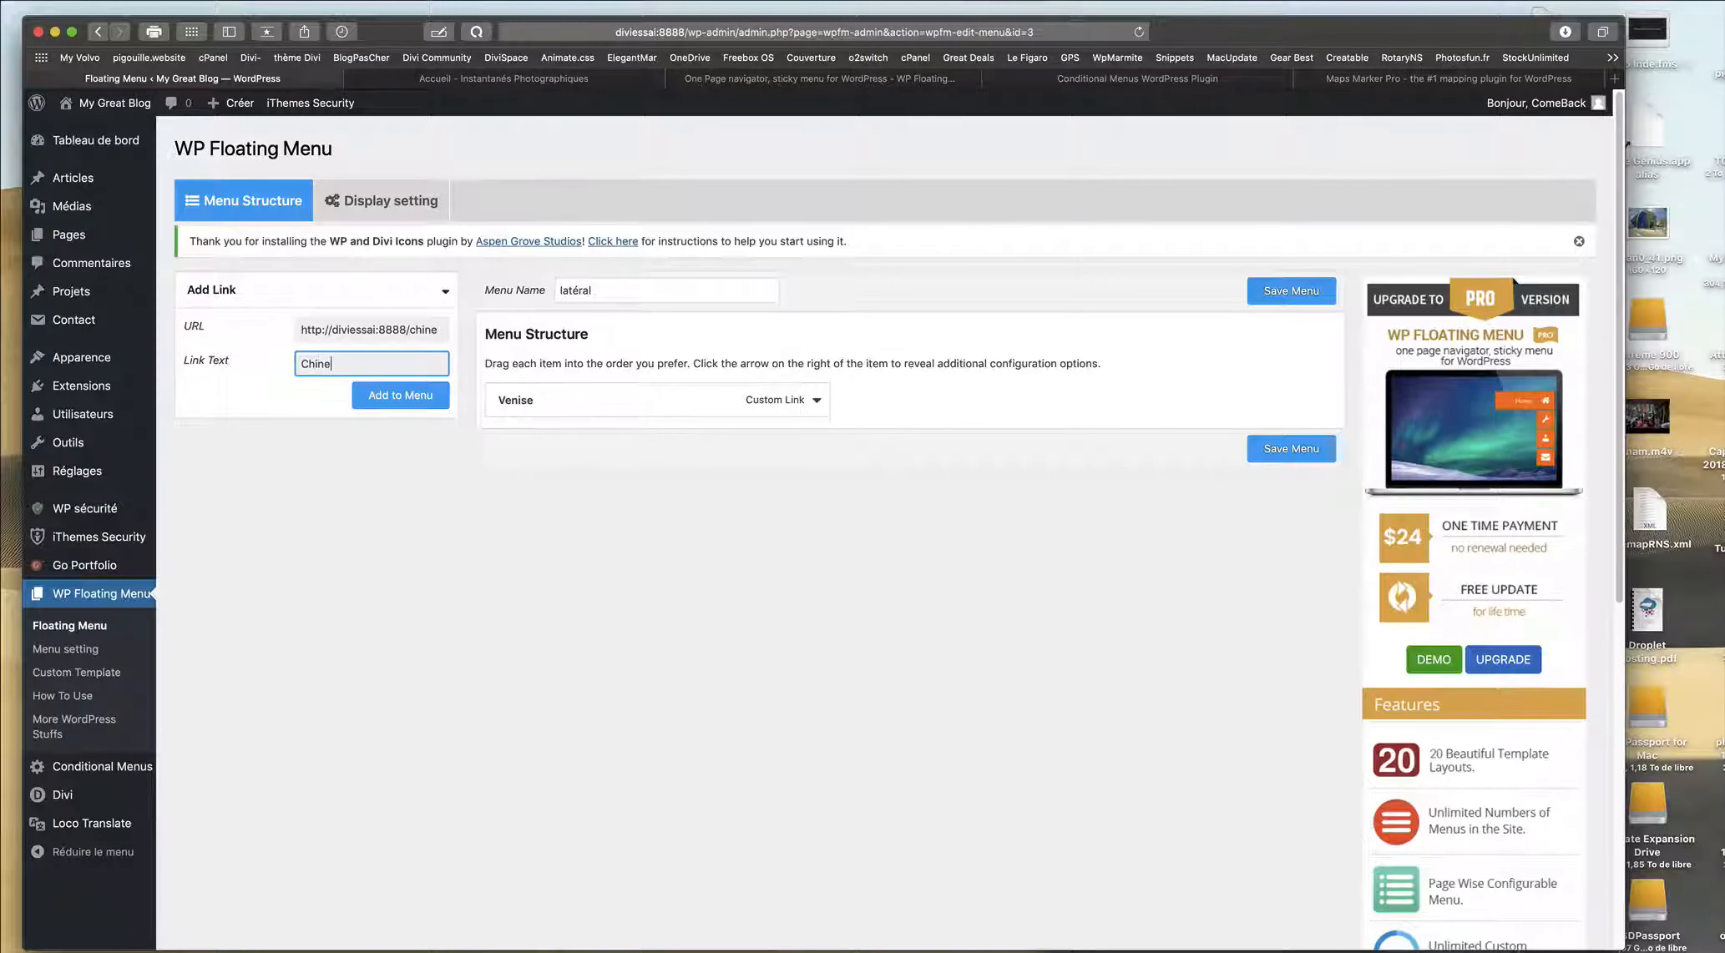
left_click(420, 399)
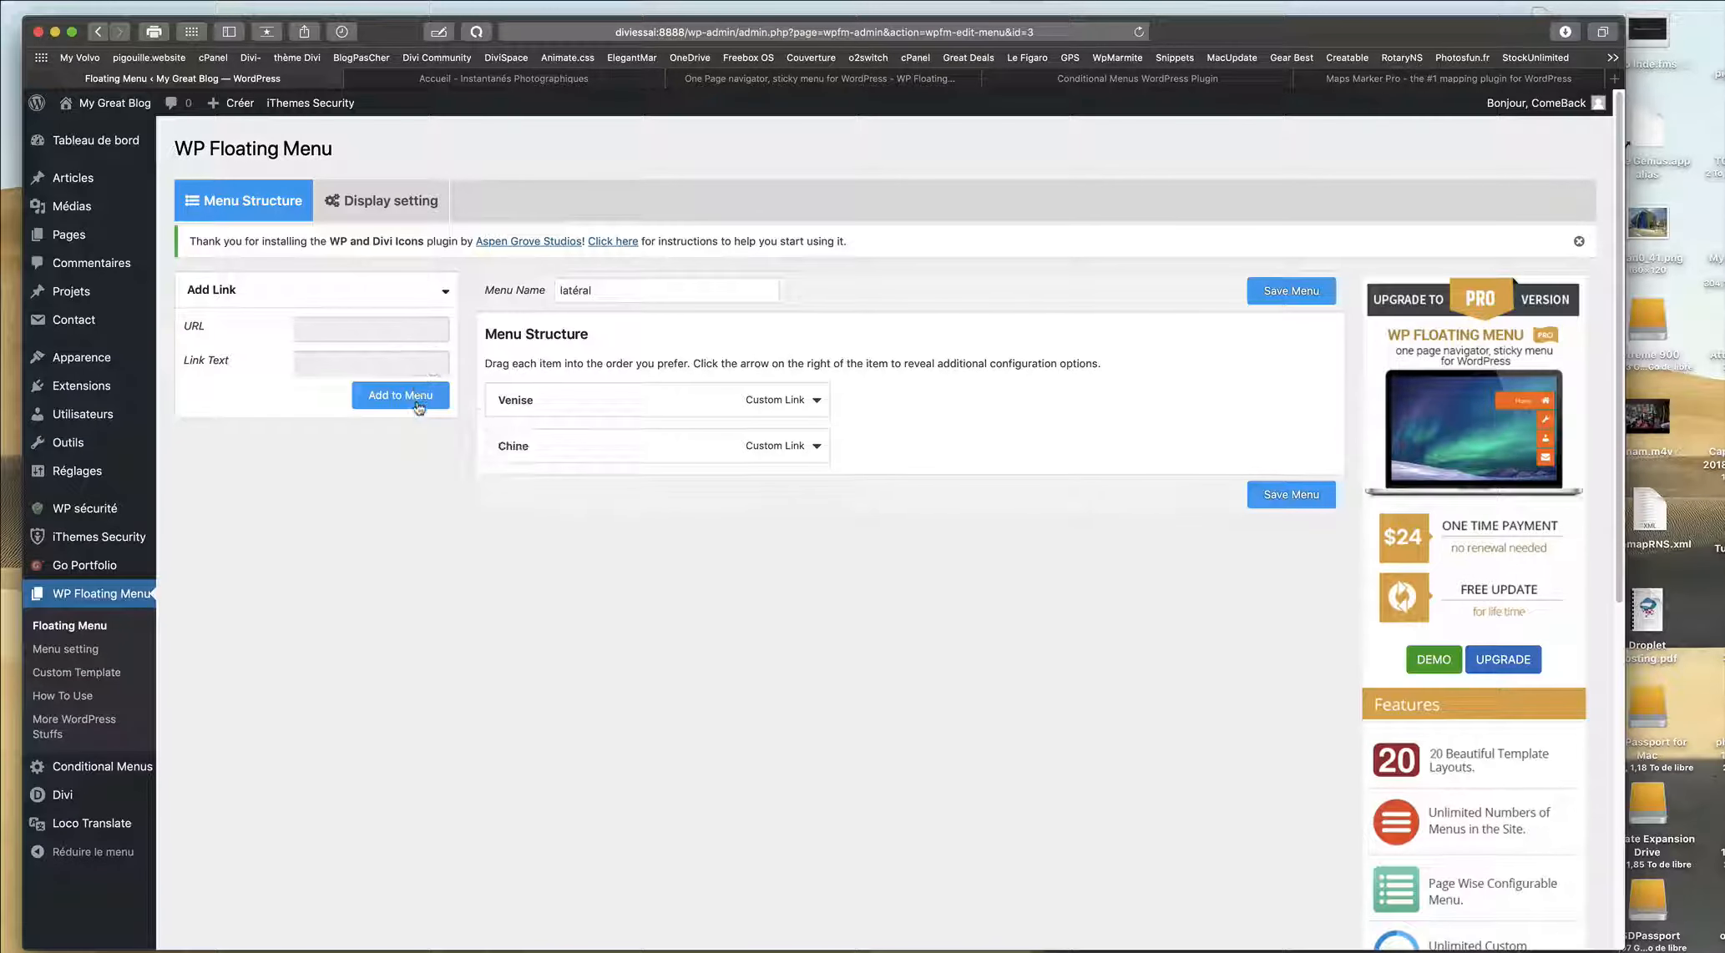
Expand the Chine item, show its navigation label, and fill its title attribute with the copied text "Chine".
left_click(817, 447)
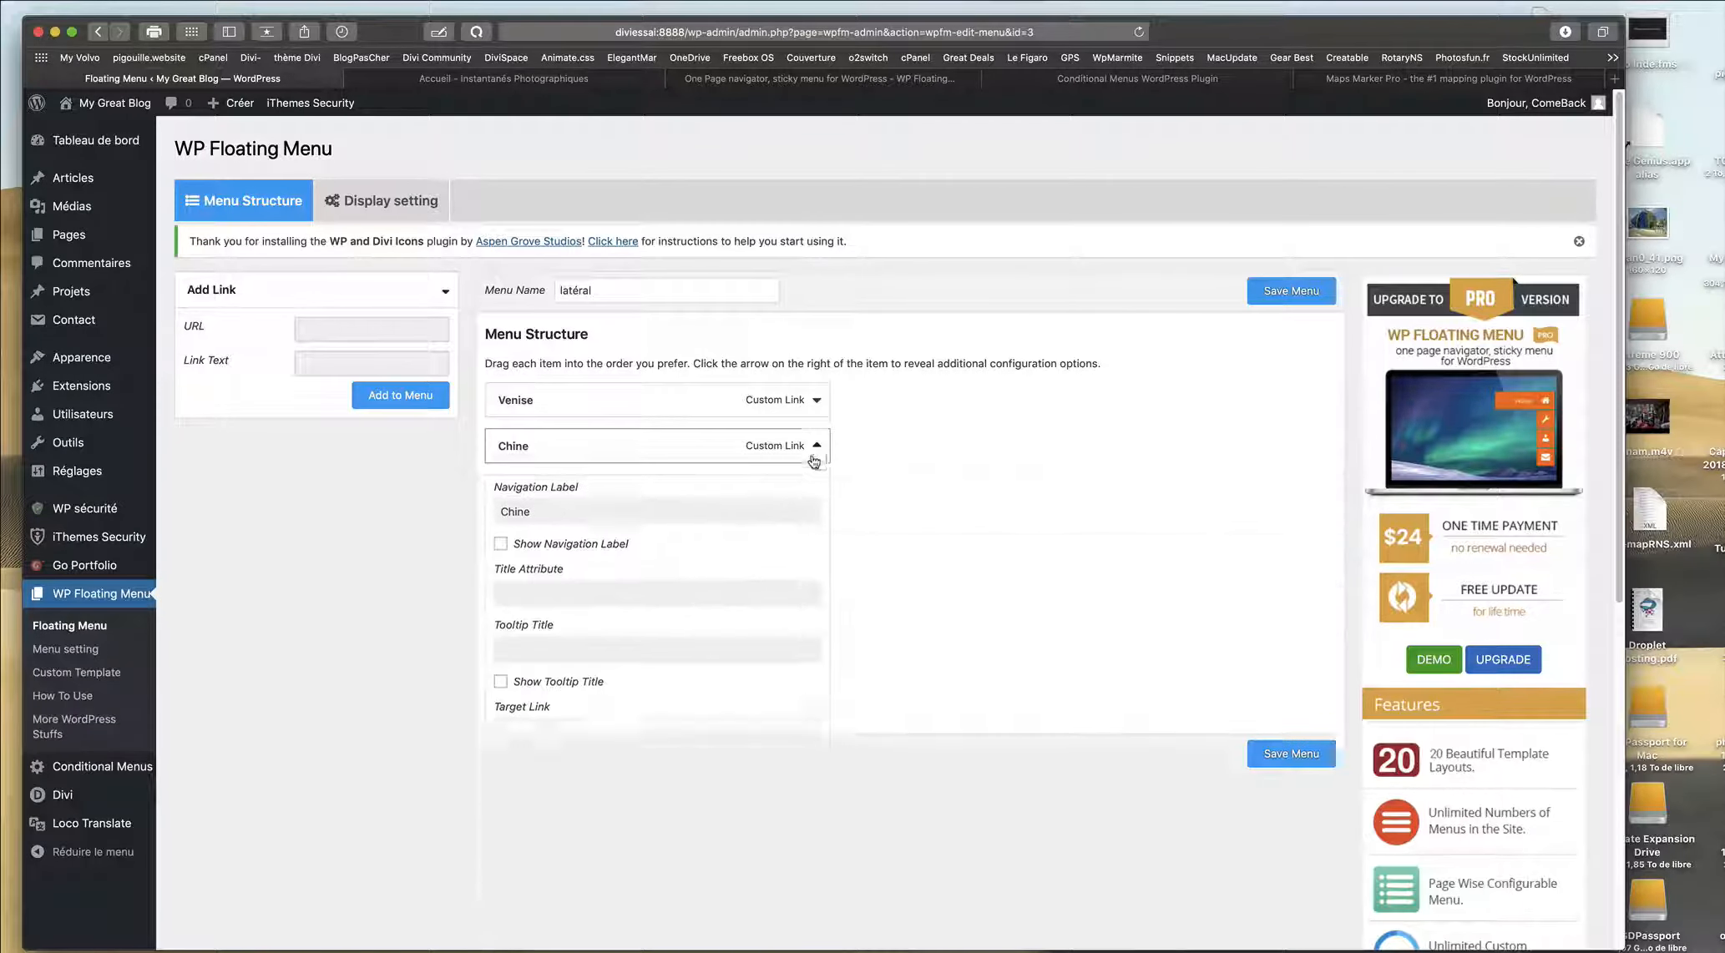
left_click(547, 518)
left_click_drag(540, 519, 464, 512)
key("ctrl+c")
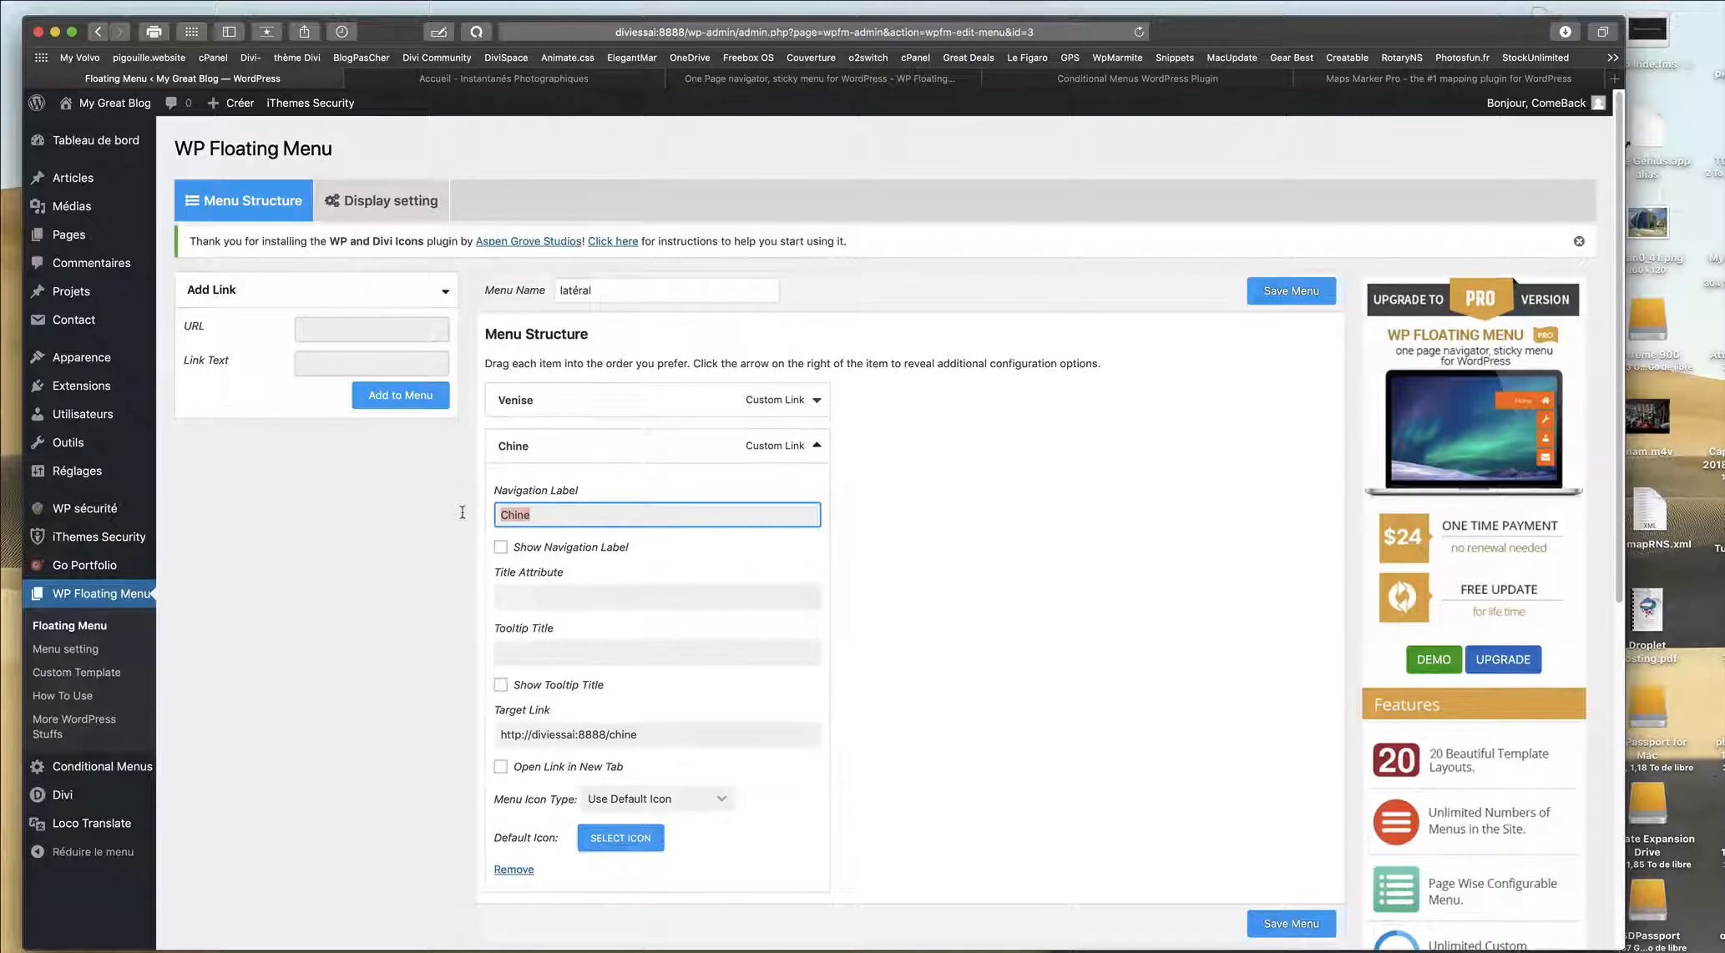
left_click(477, 491)
left_click(504, 548)
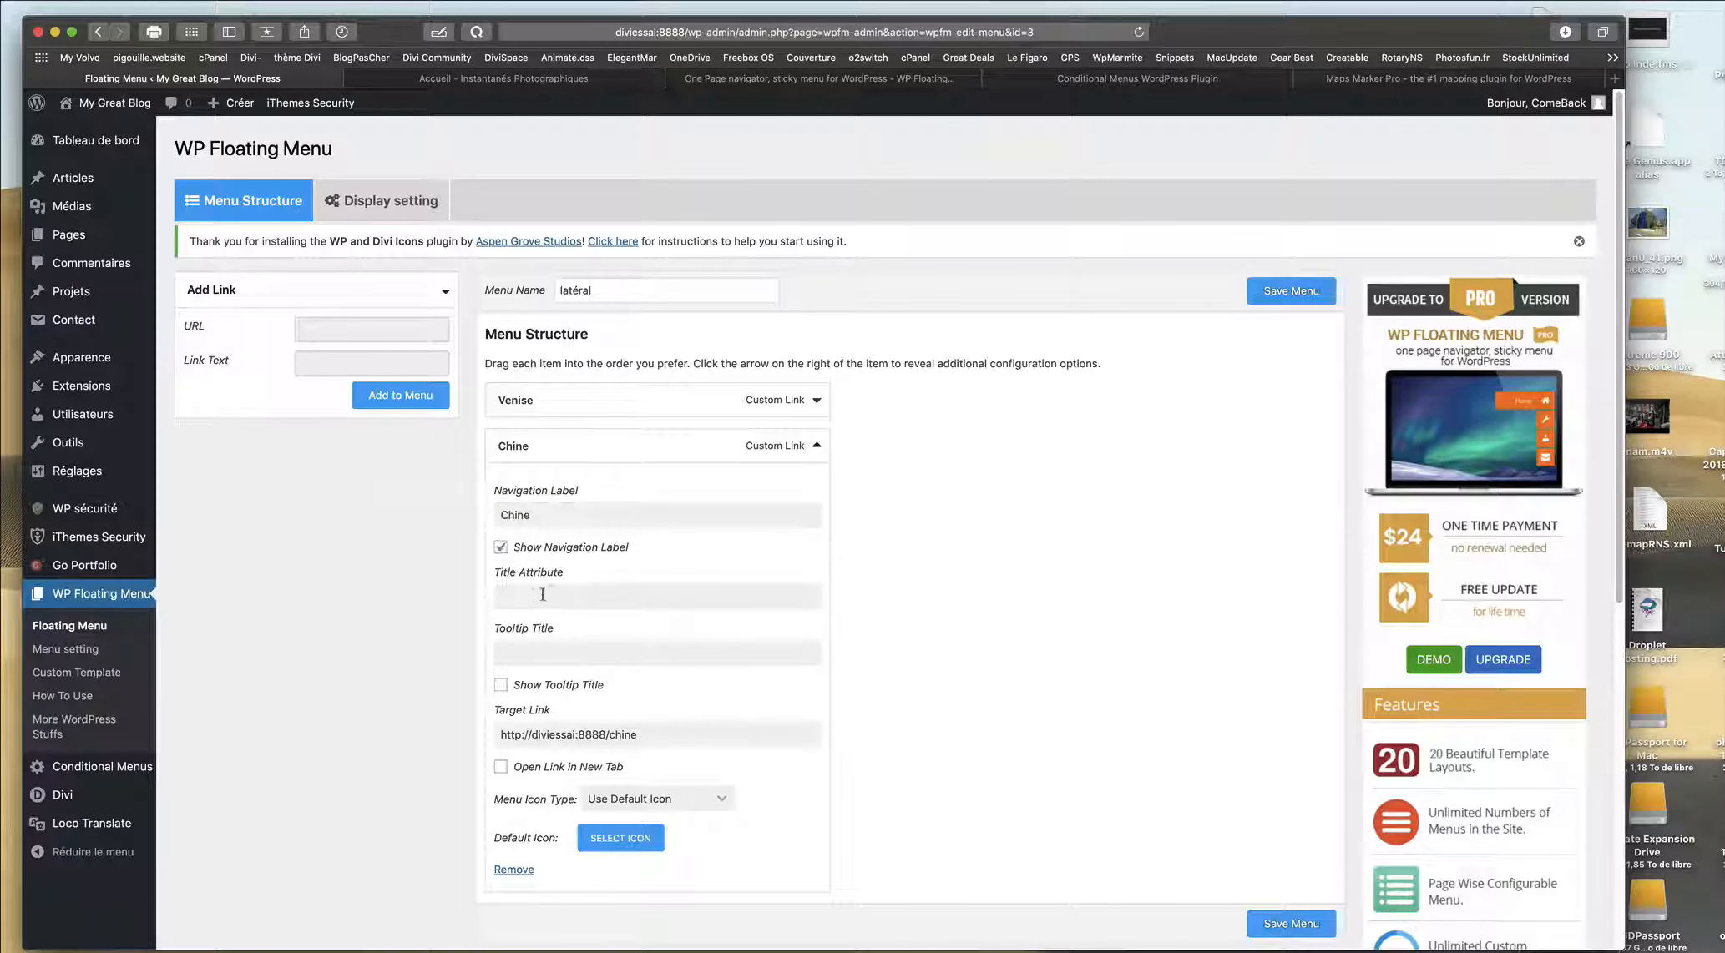
left_click(512, 596)
left_click(509, 576)
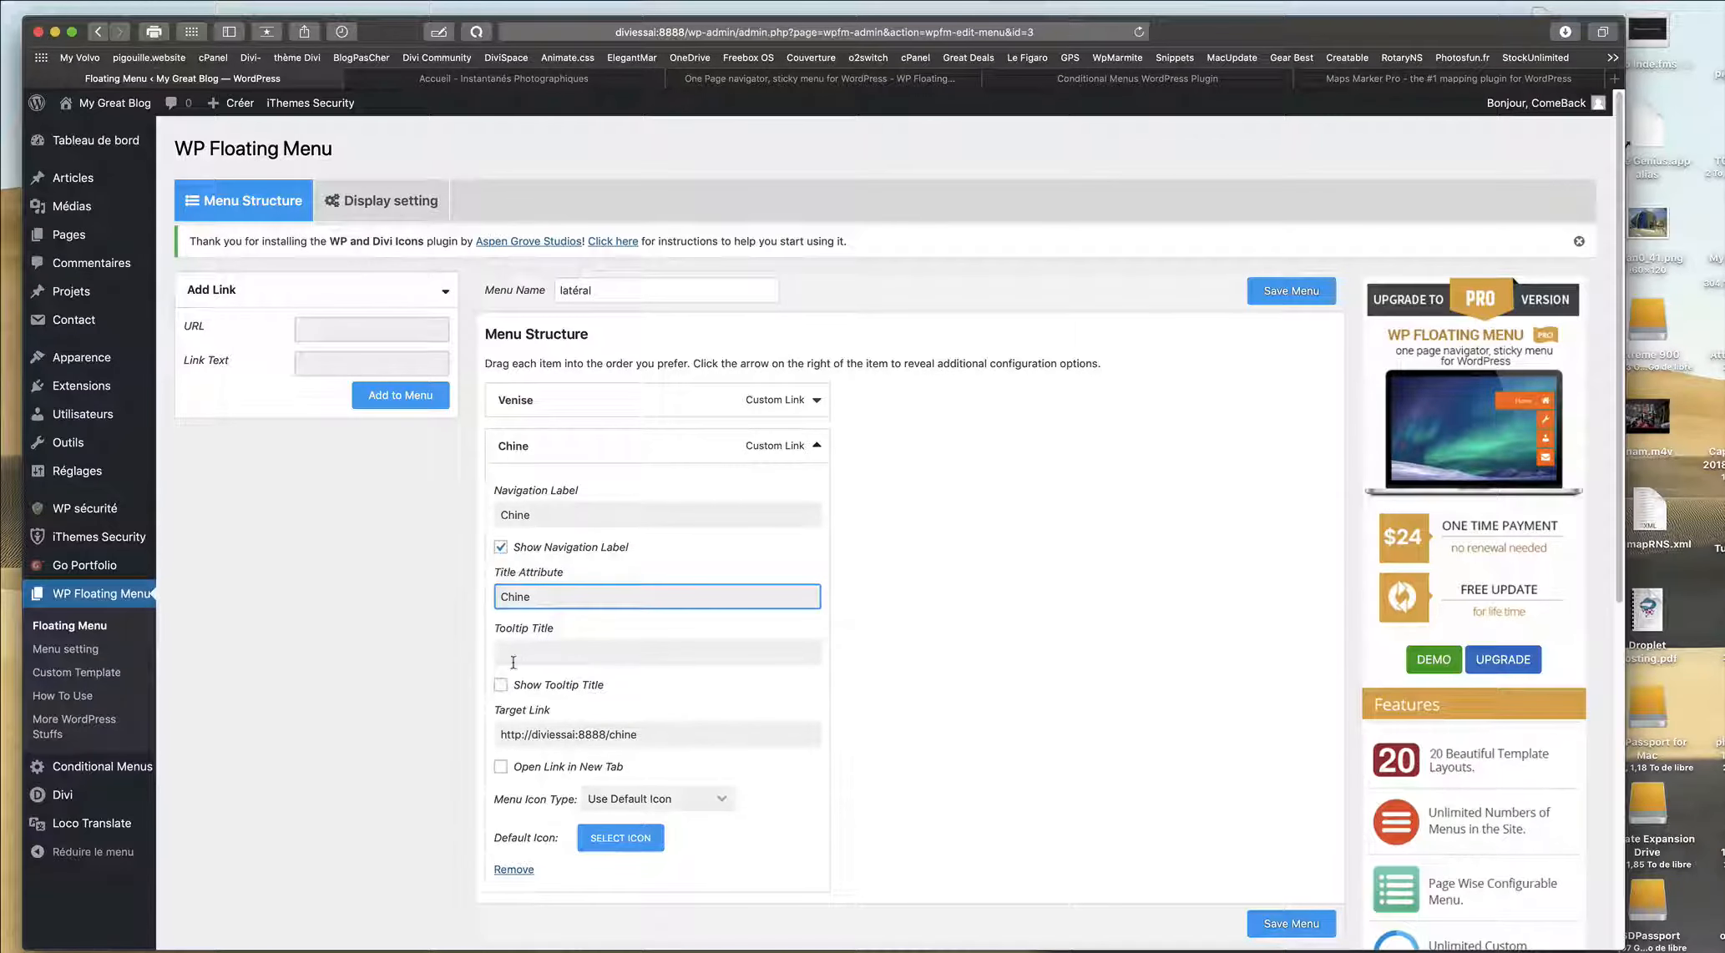
Set the Chine item's tooltip title to "Chine" and enable showing the tooltip title.
left_click(512, 652)
left_click(457, 638)
left_click(500, 684)
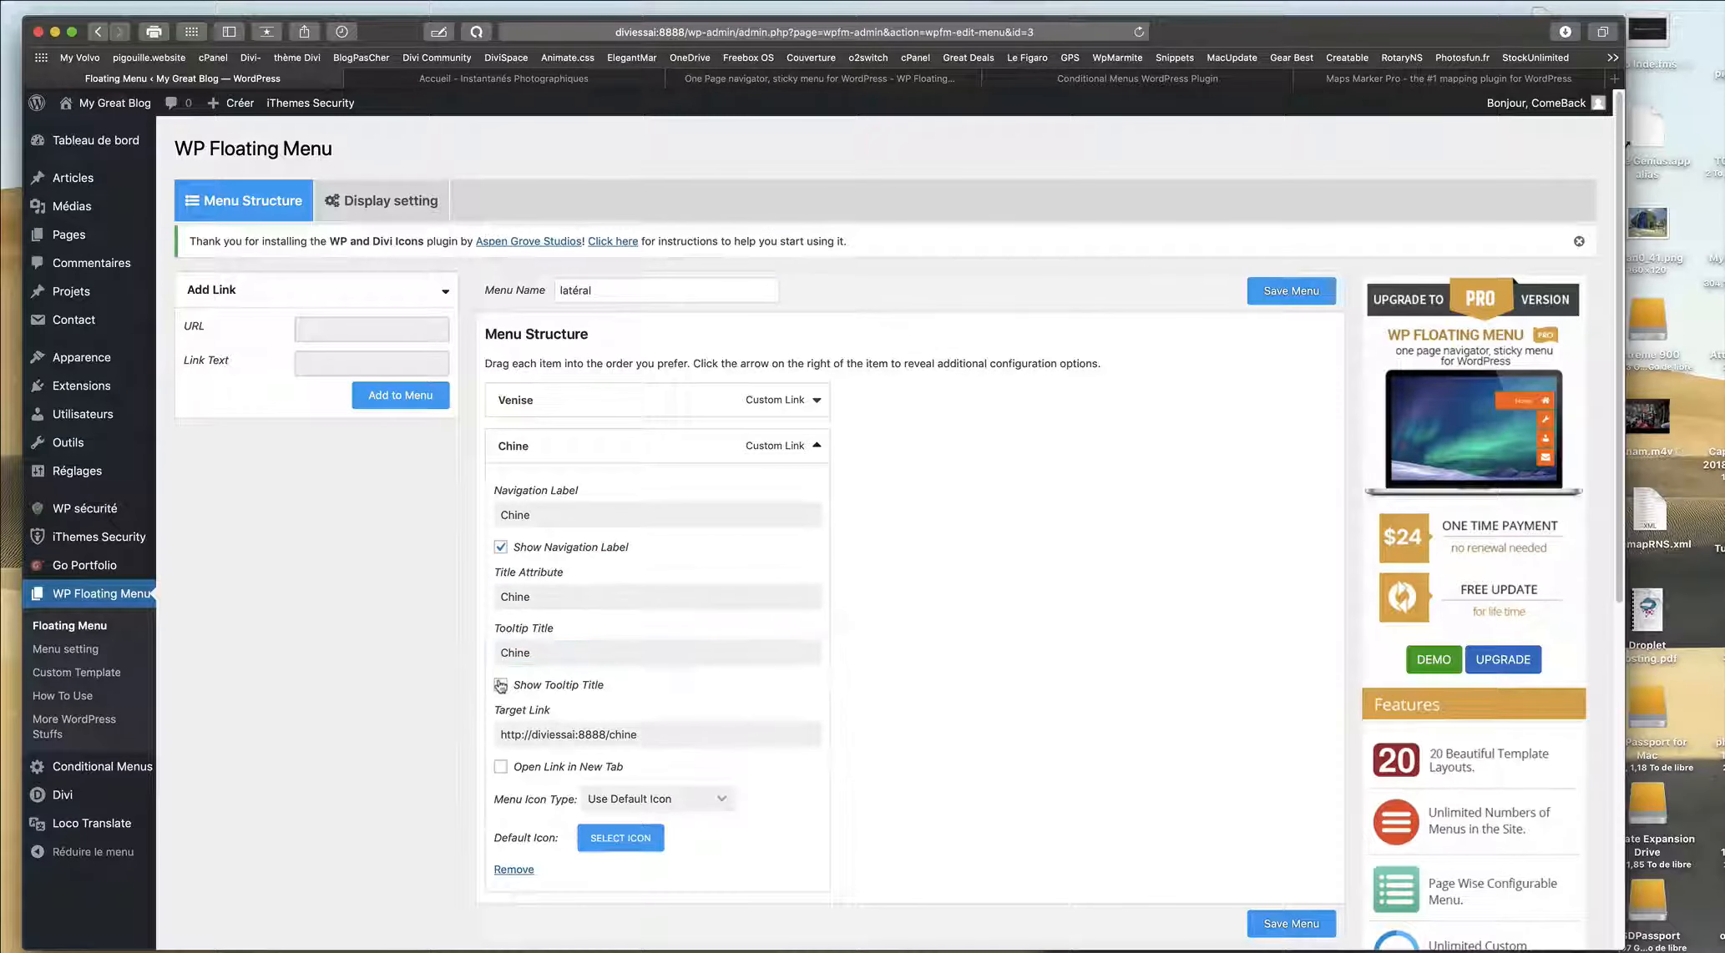
Choose the Dashicons image symbol as the Chine item's default icon and save the menu.
scroll(743, 589, "down", 5)
left_click(650, 596)
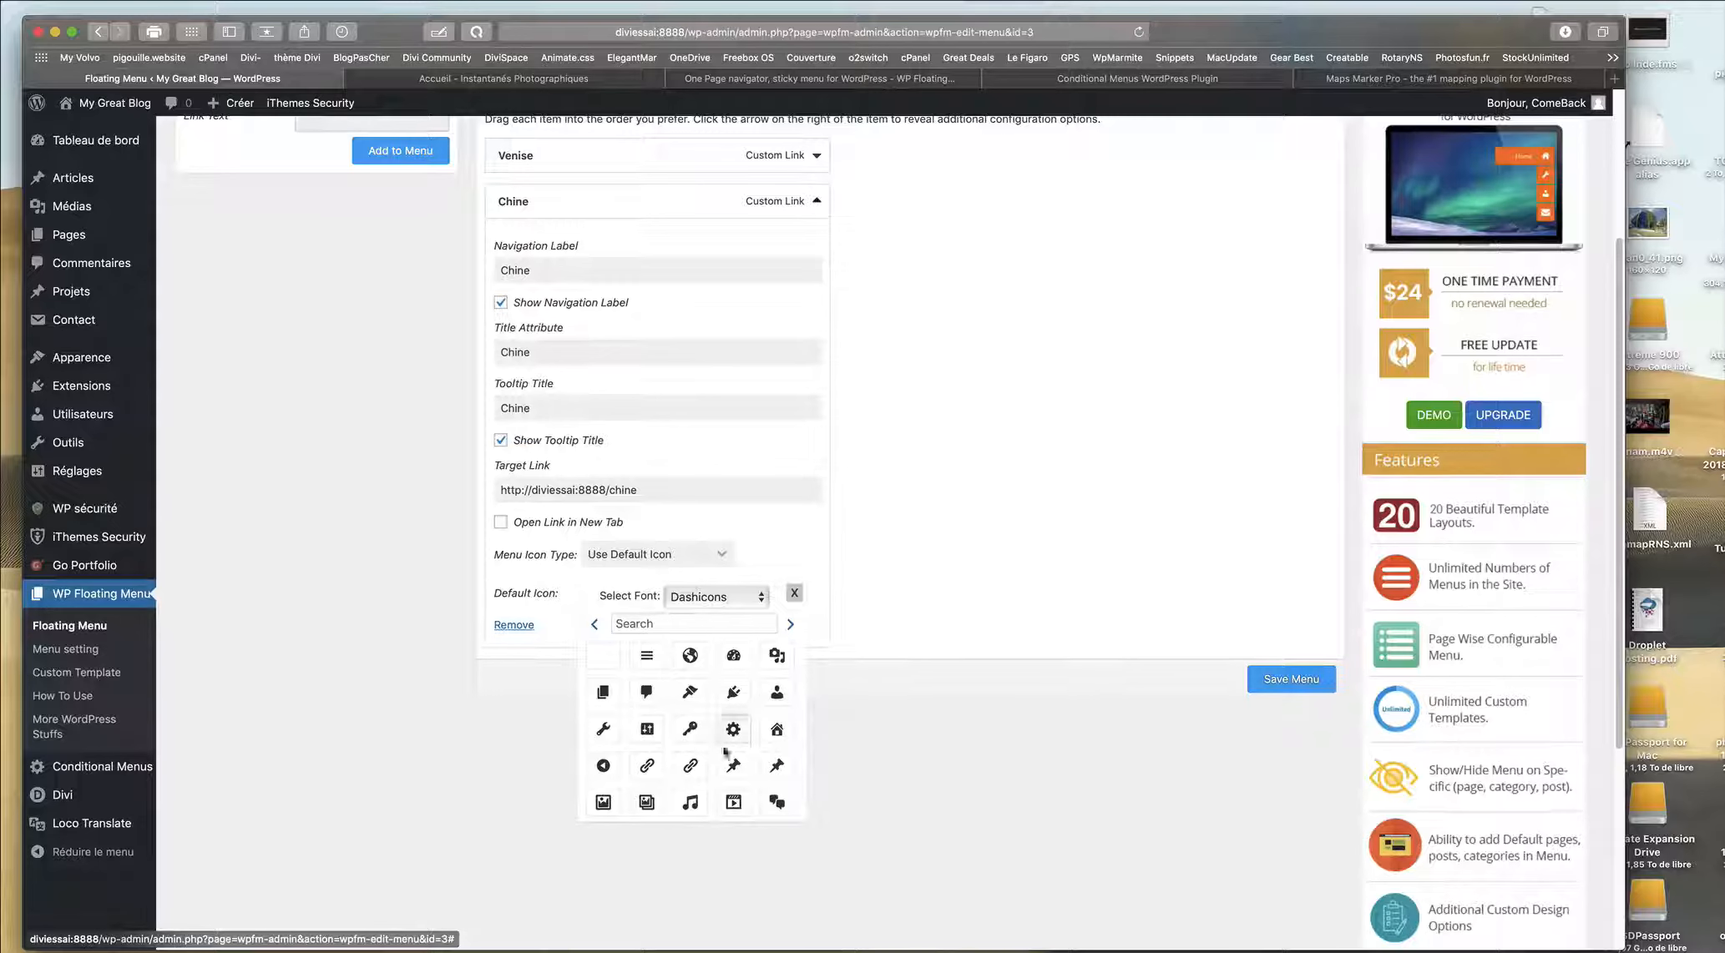
left_click(614, 802)
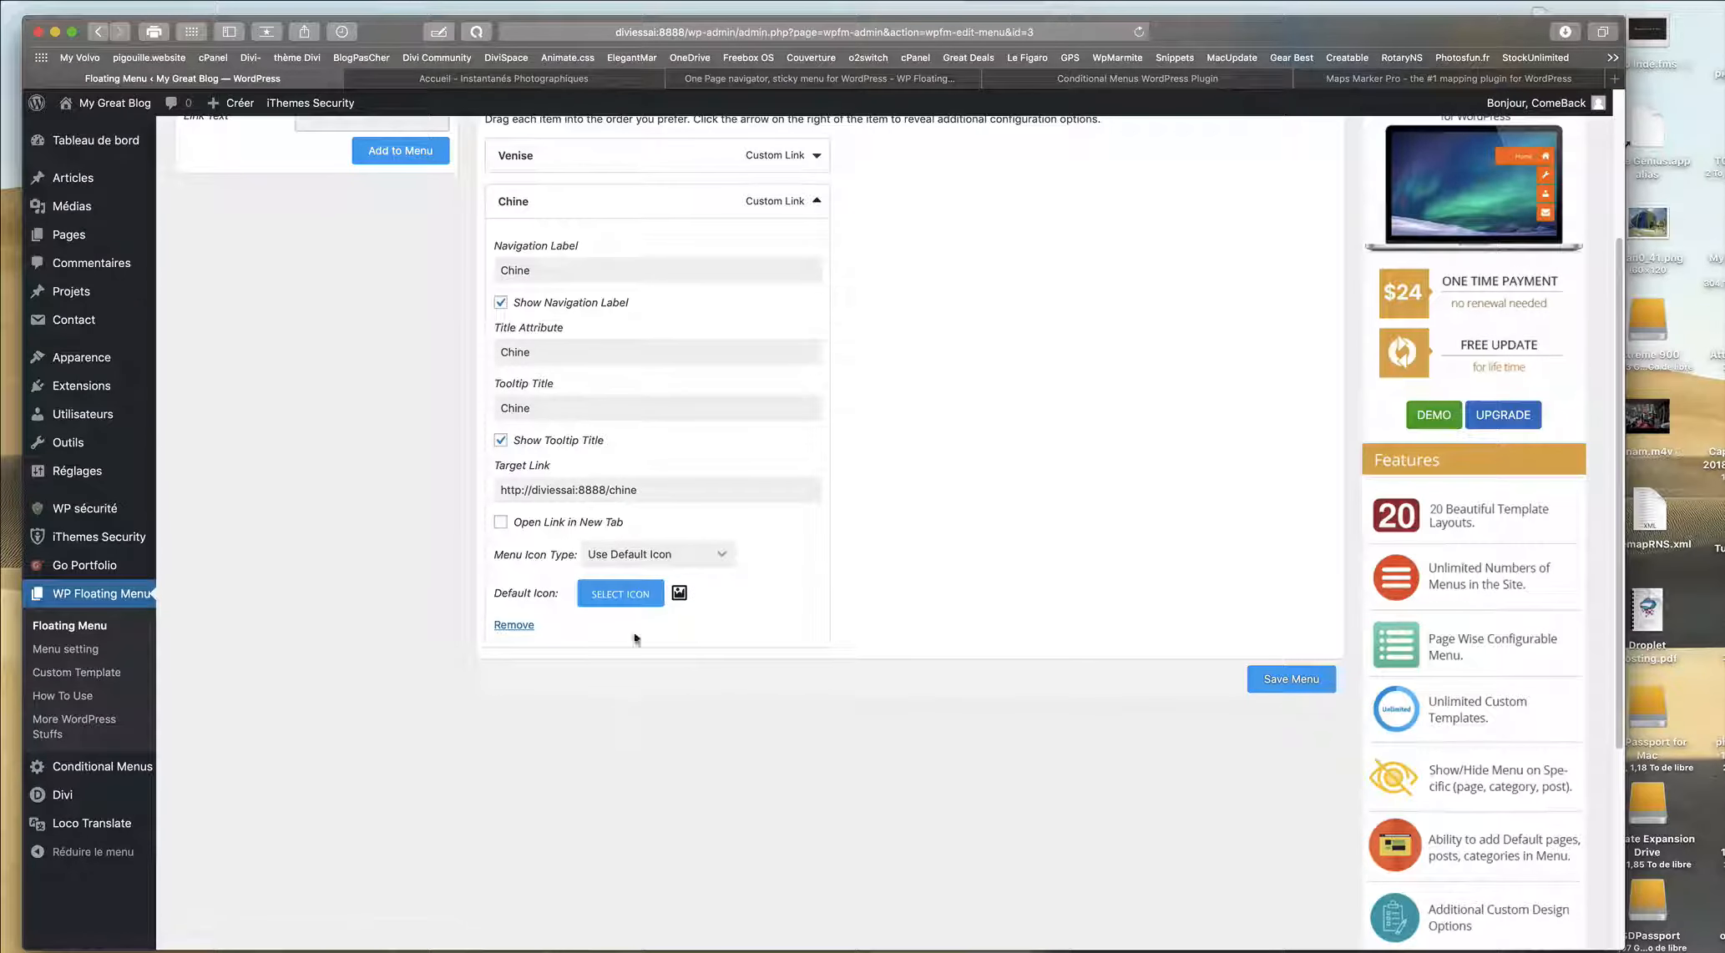
left_click(1299, 679)
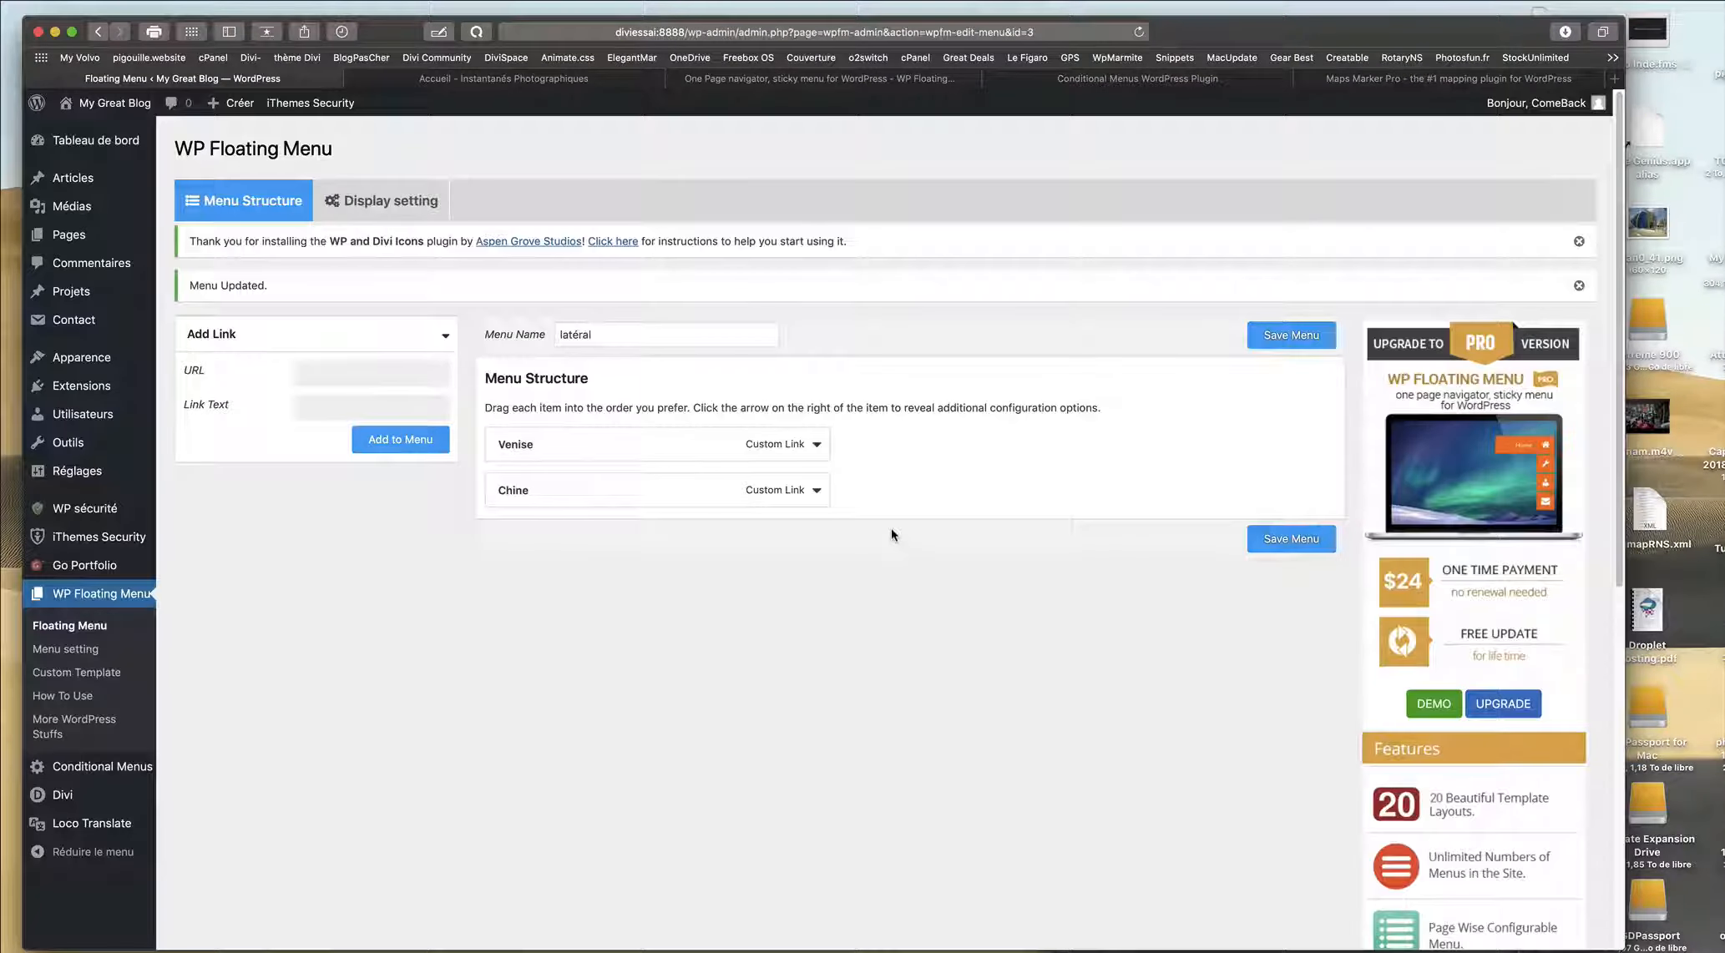
Open the latéral menu's display settings, keep the Builtin Template style, and look through the list of inbuilt templates.
left_click(392, 213)
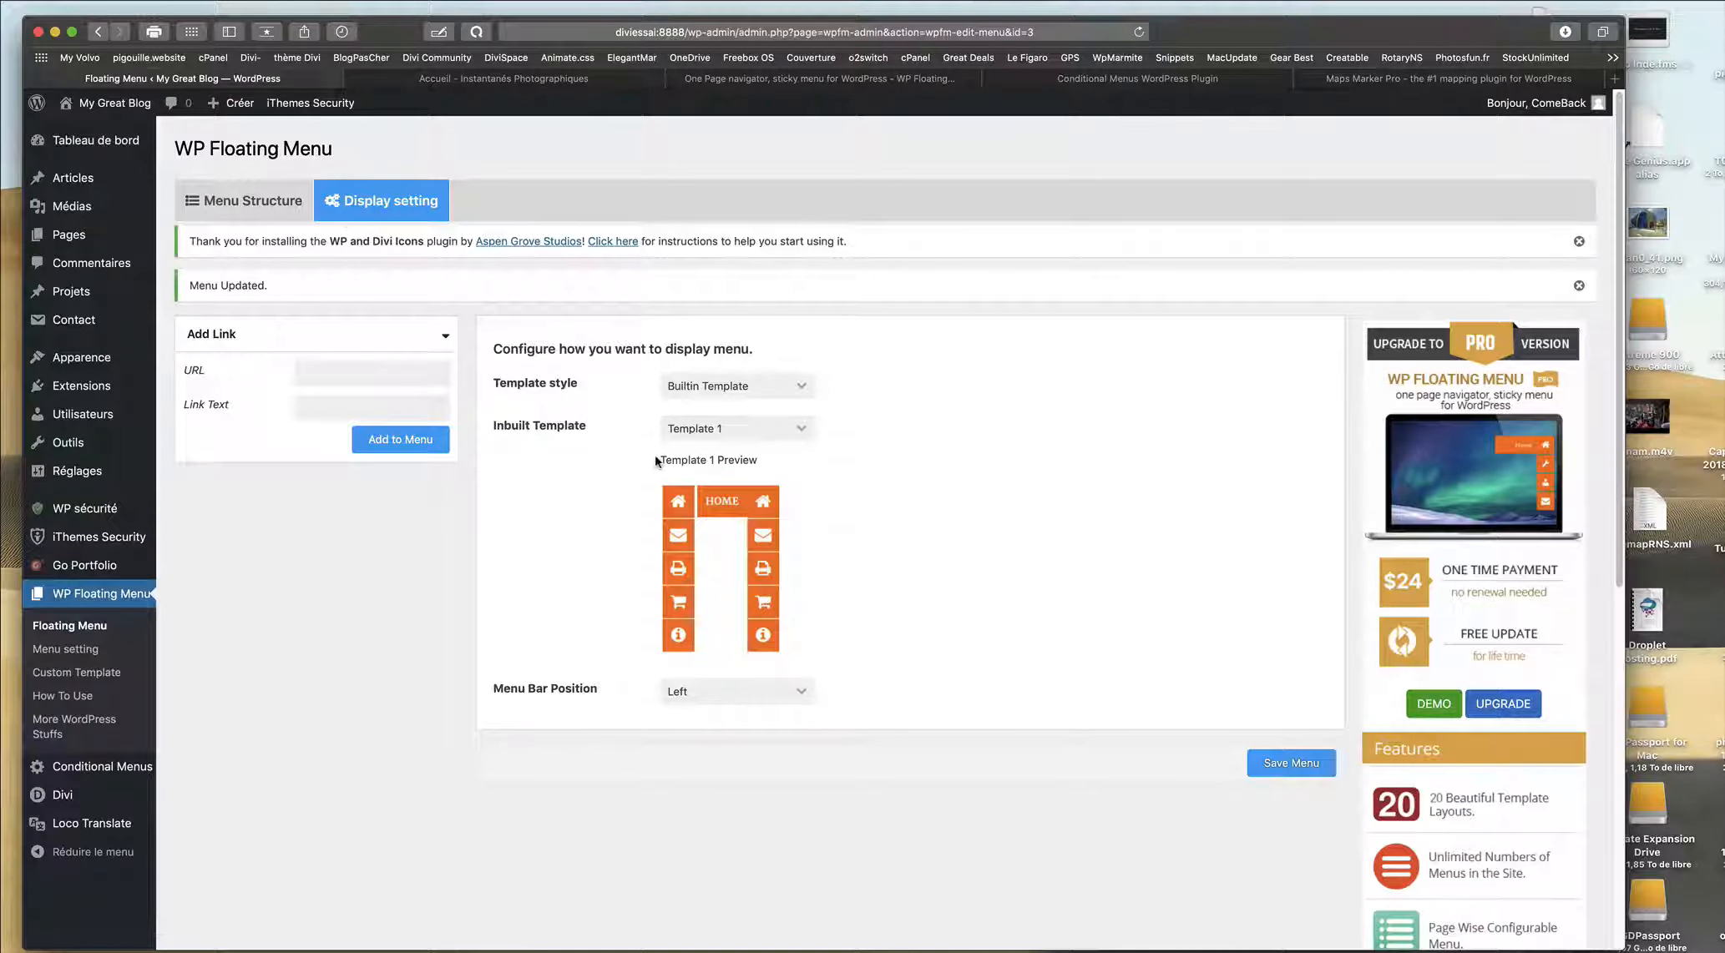
left_click(727, 388)
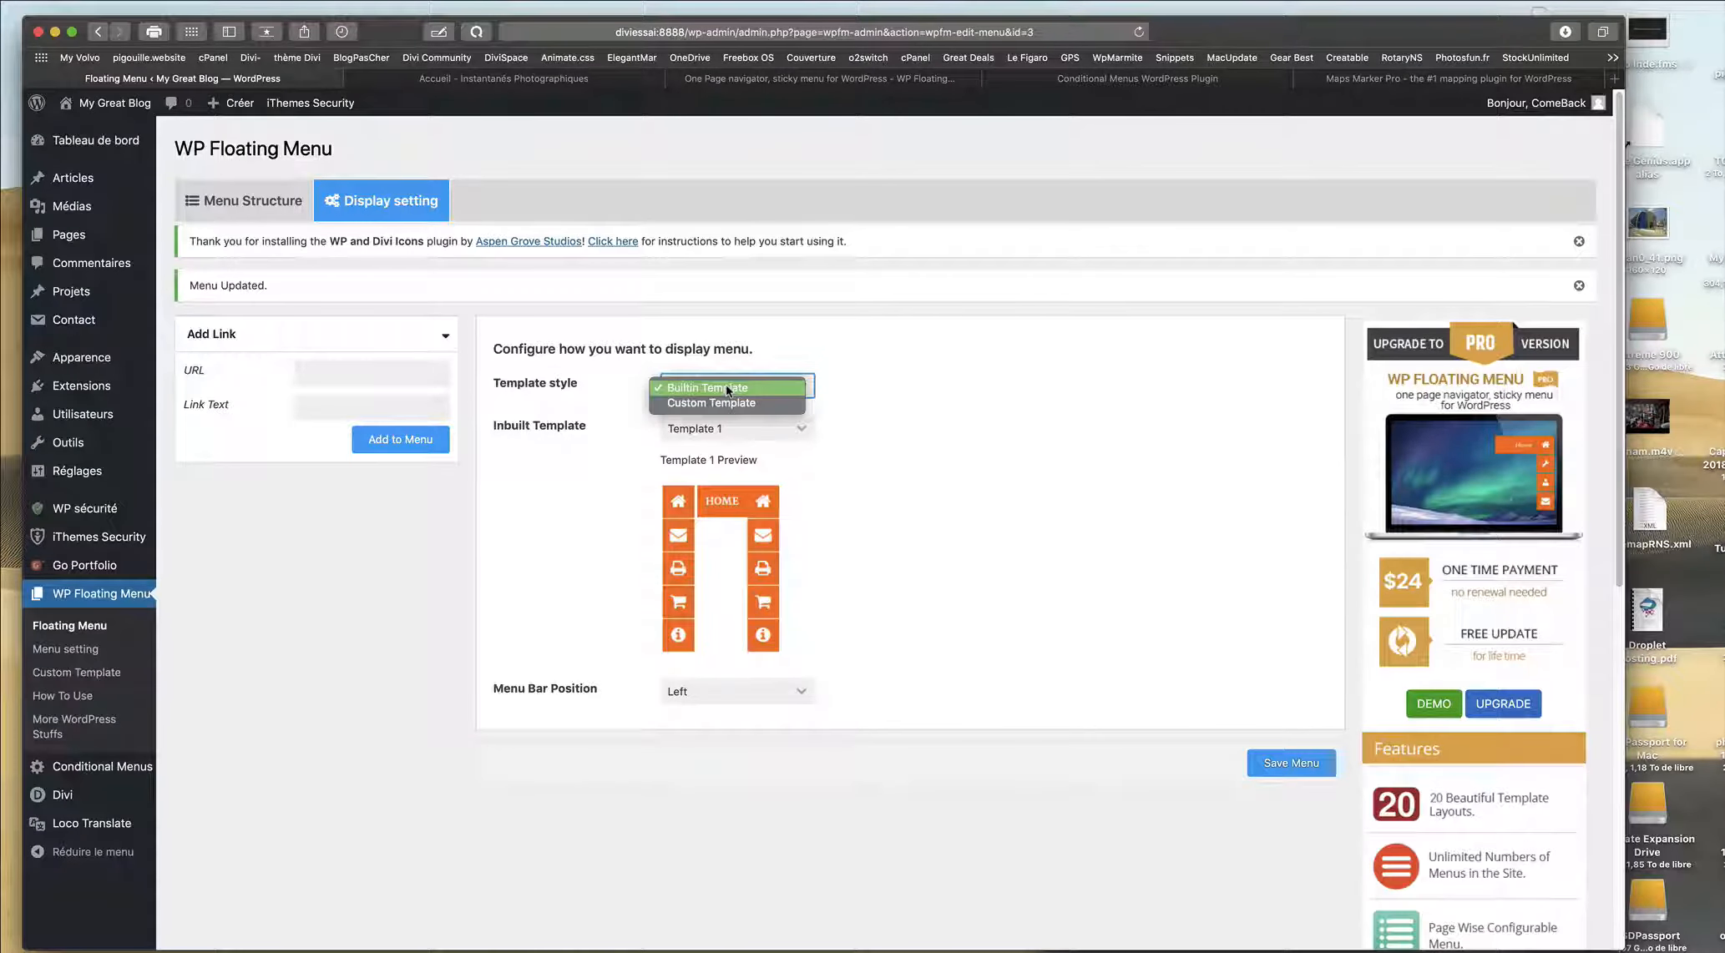
left_click(726, 388)
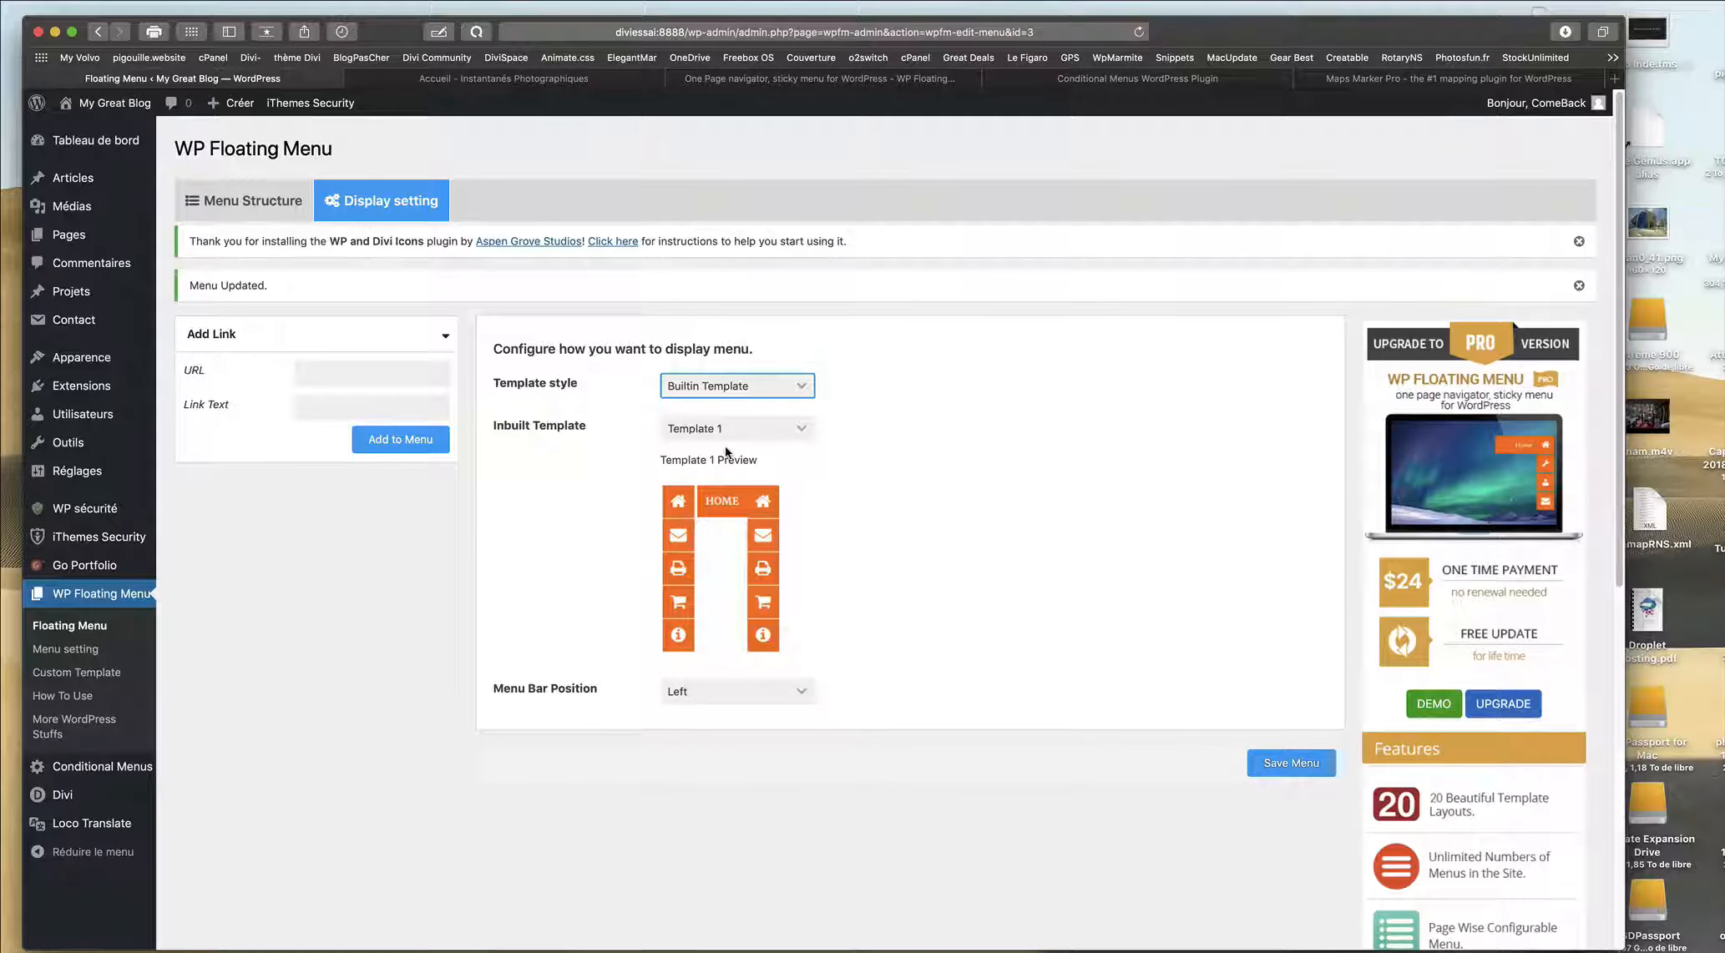
left_click(773, 431)
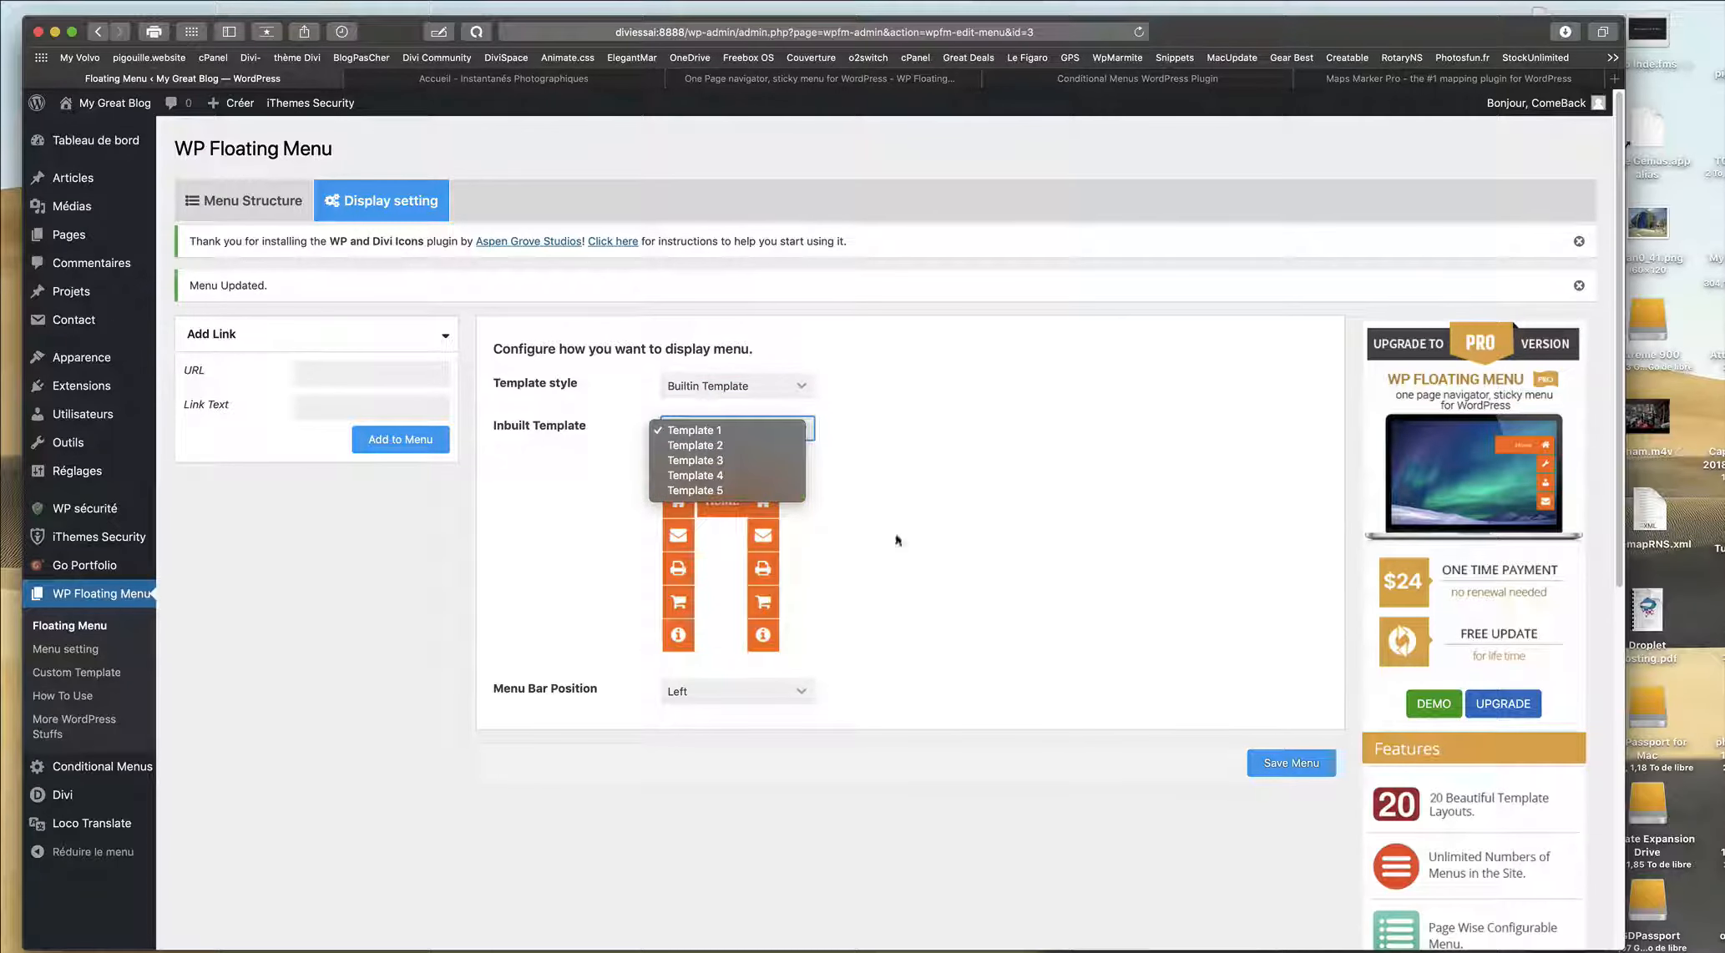
left_click(942, 549)
Preview Template 2, Template 3 and Template 4 in turn for the floating menu.
left_click(736, 438)
left_click(714, 447)
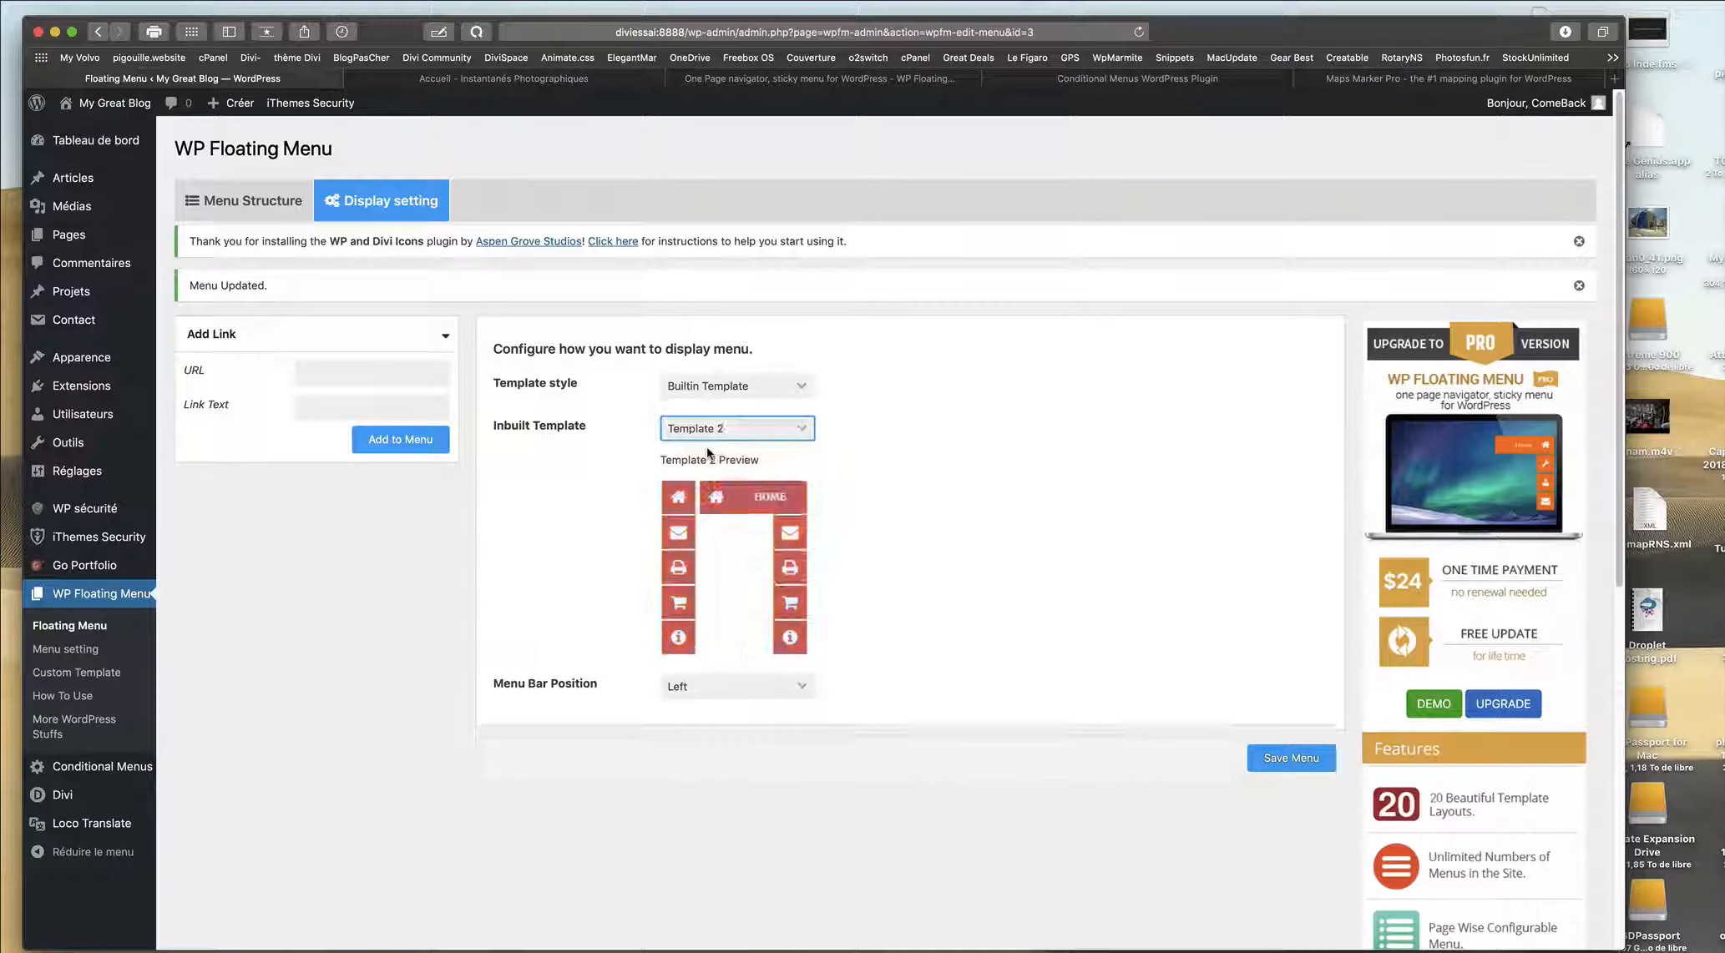
left_click(712, 432)
left_click(701, 446)
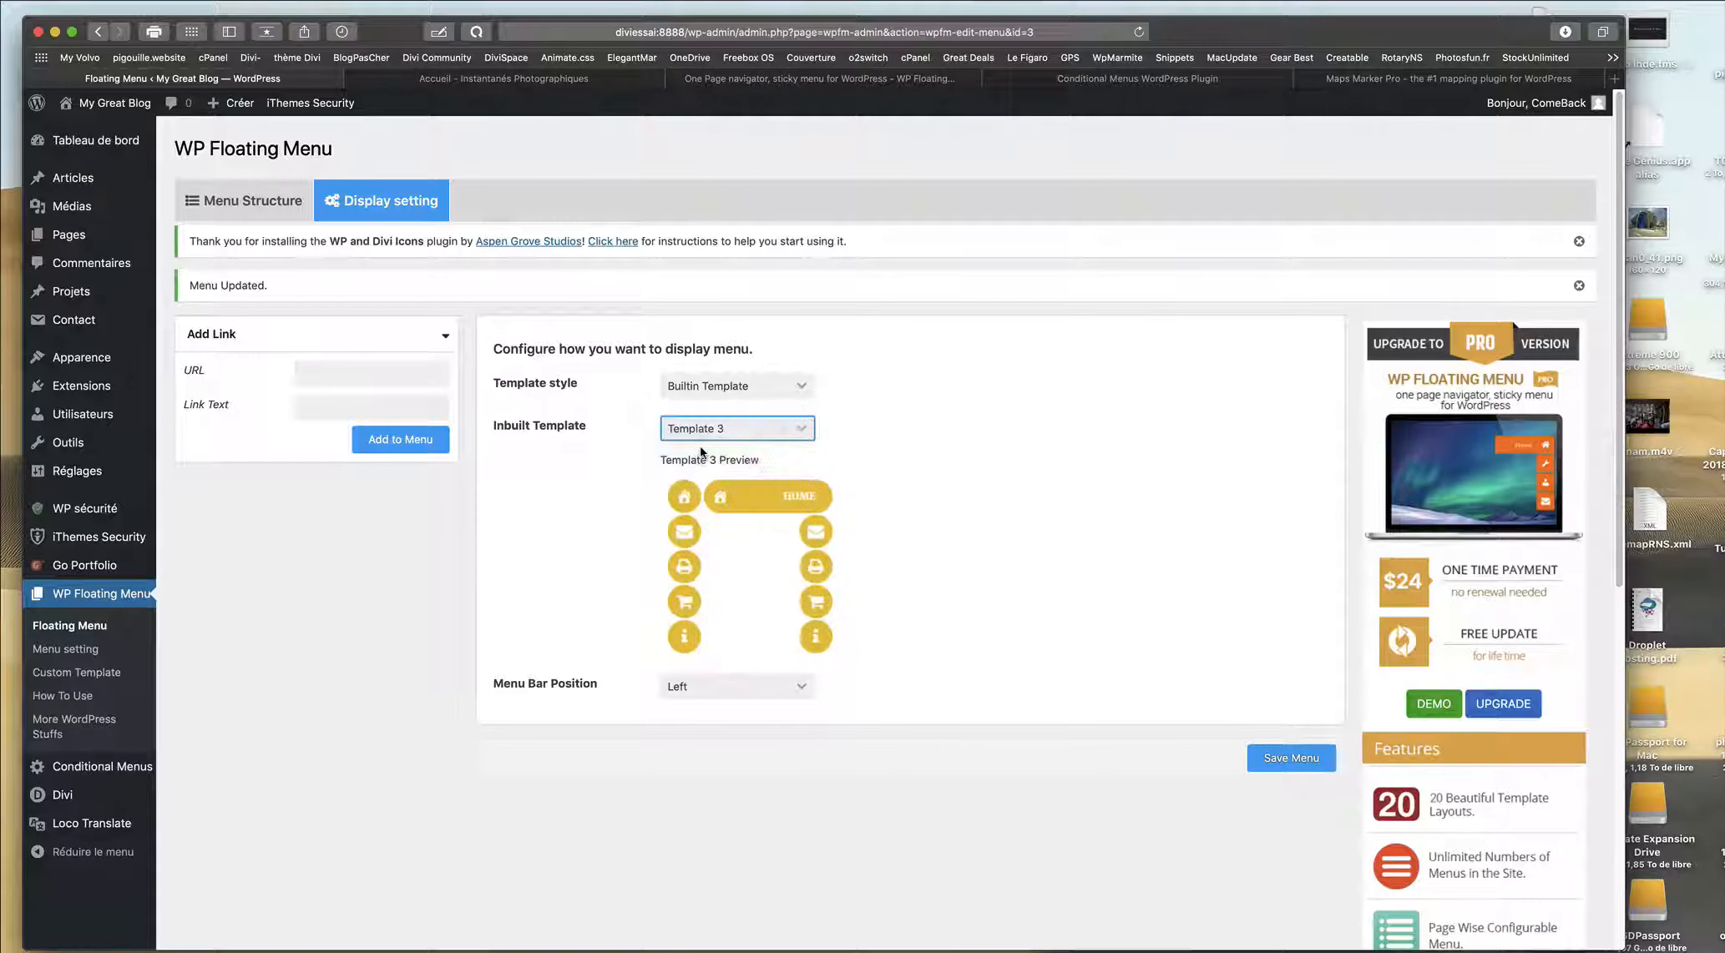
left_click(744, 429)
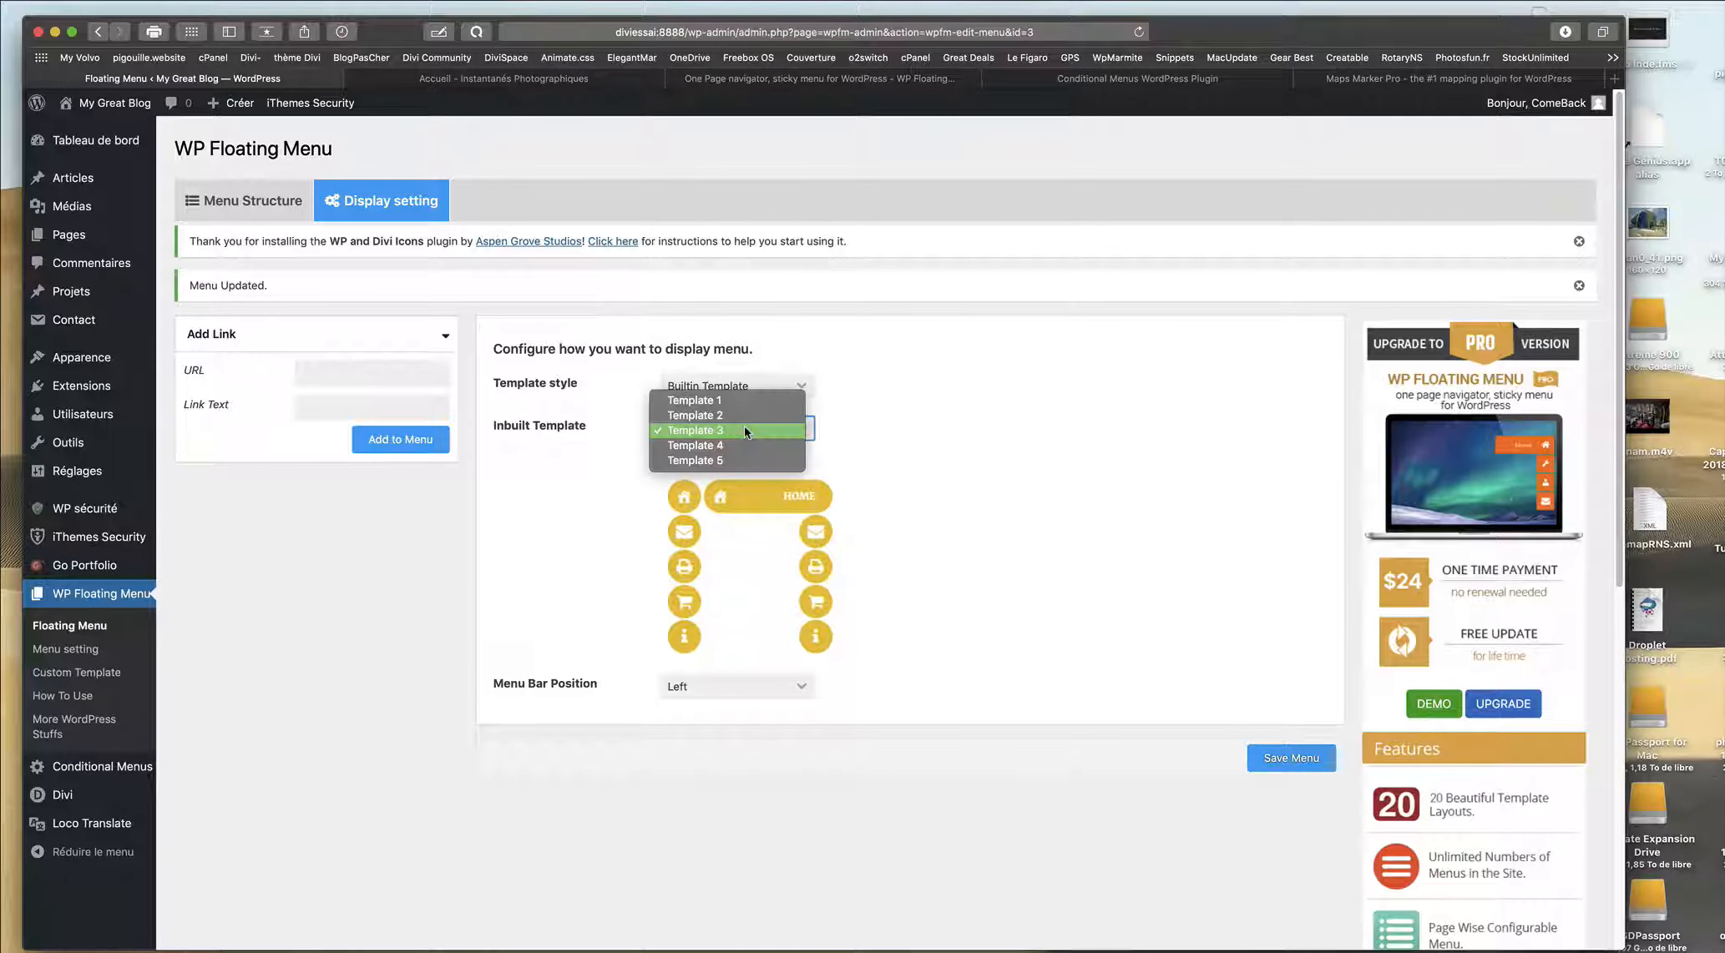
left_click(721, 453)
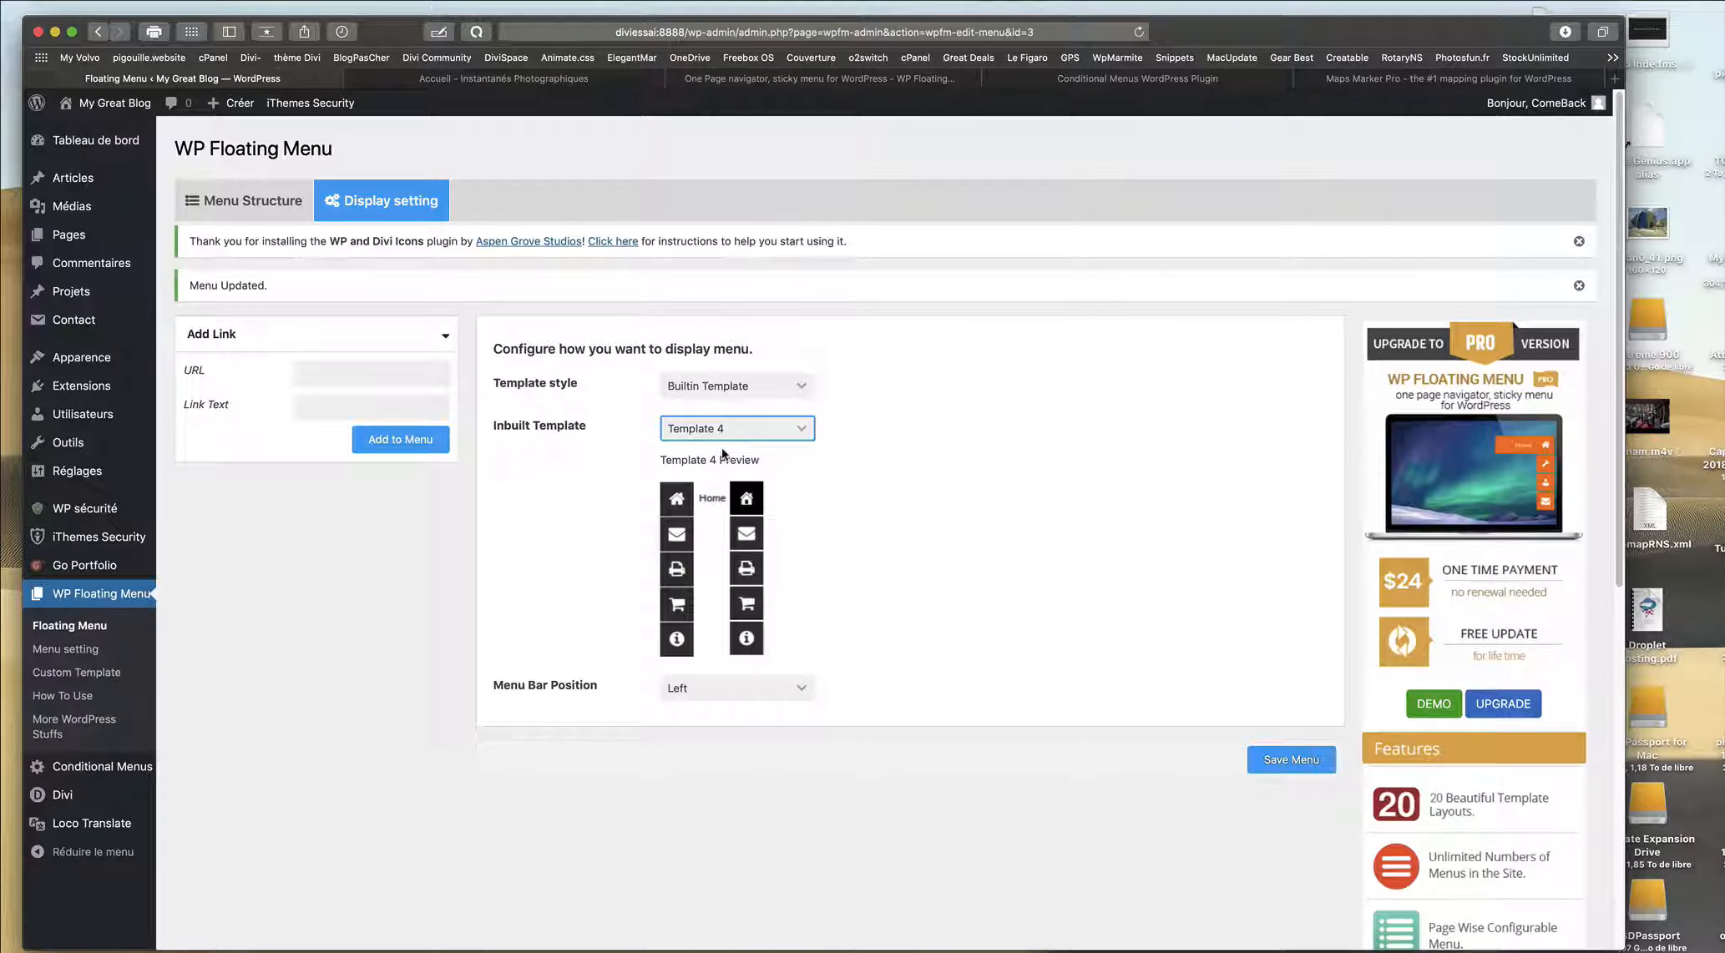
Set the inbuilt template to Template 5 and keep the menu bar position at Left.
left_click(717, 429)
left_click(718, 451)
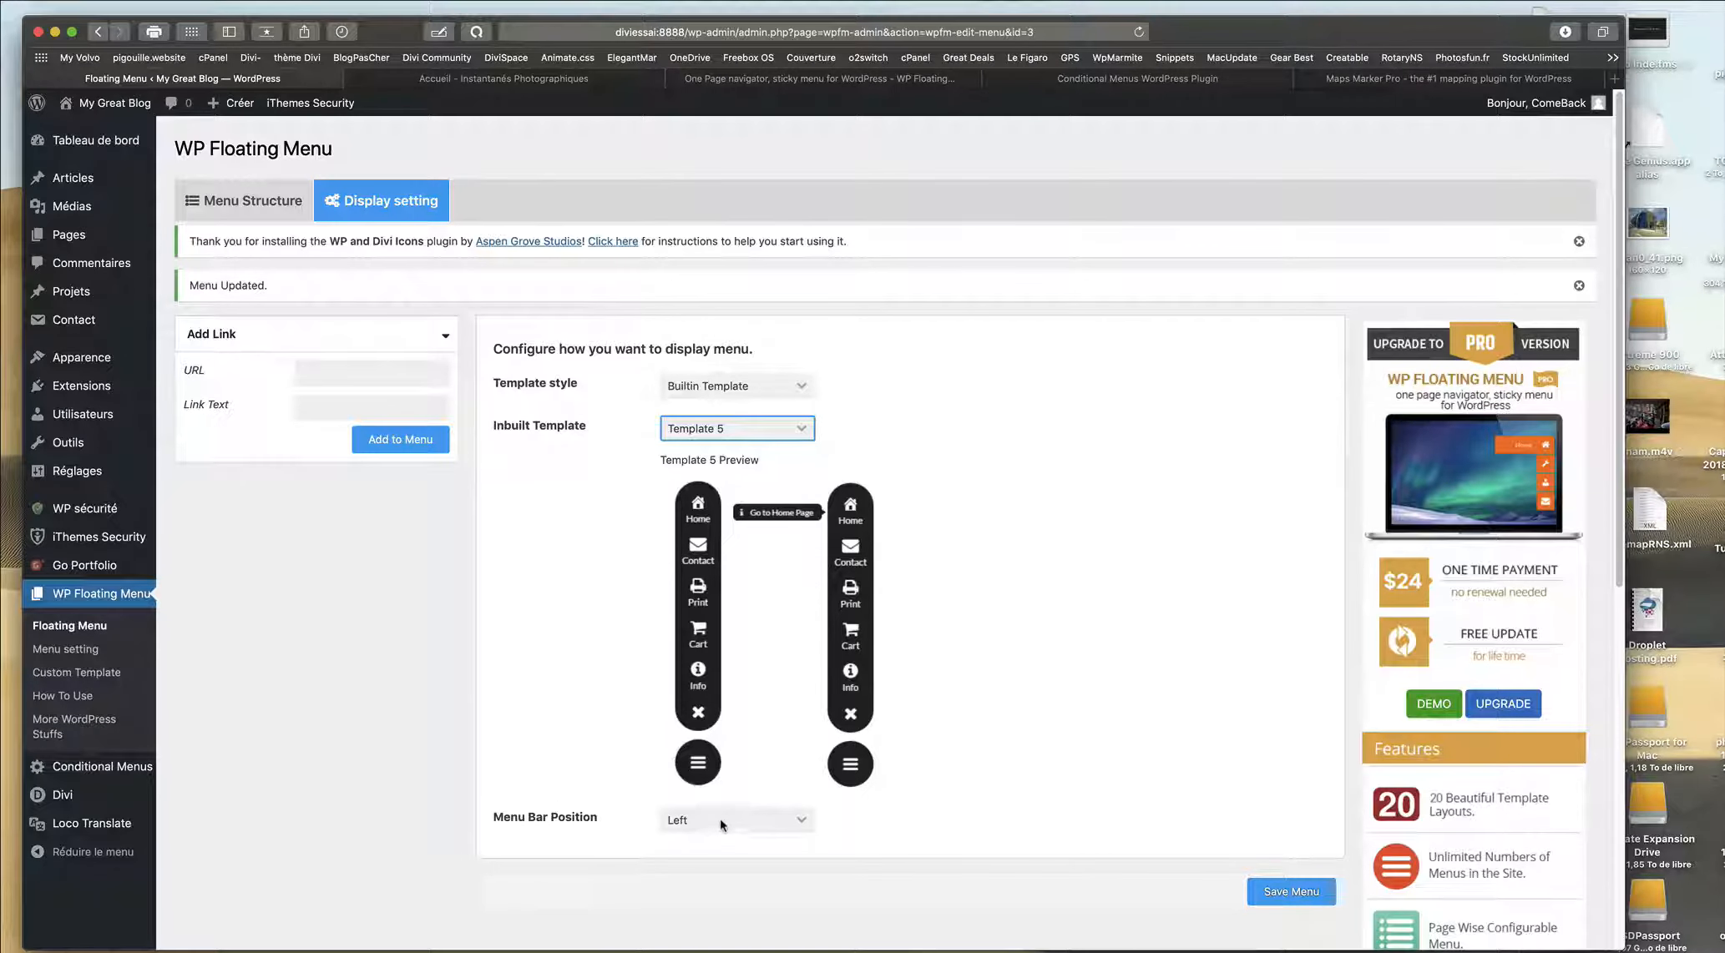
left_click(766, 820)
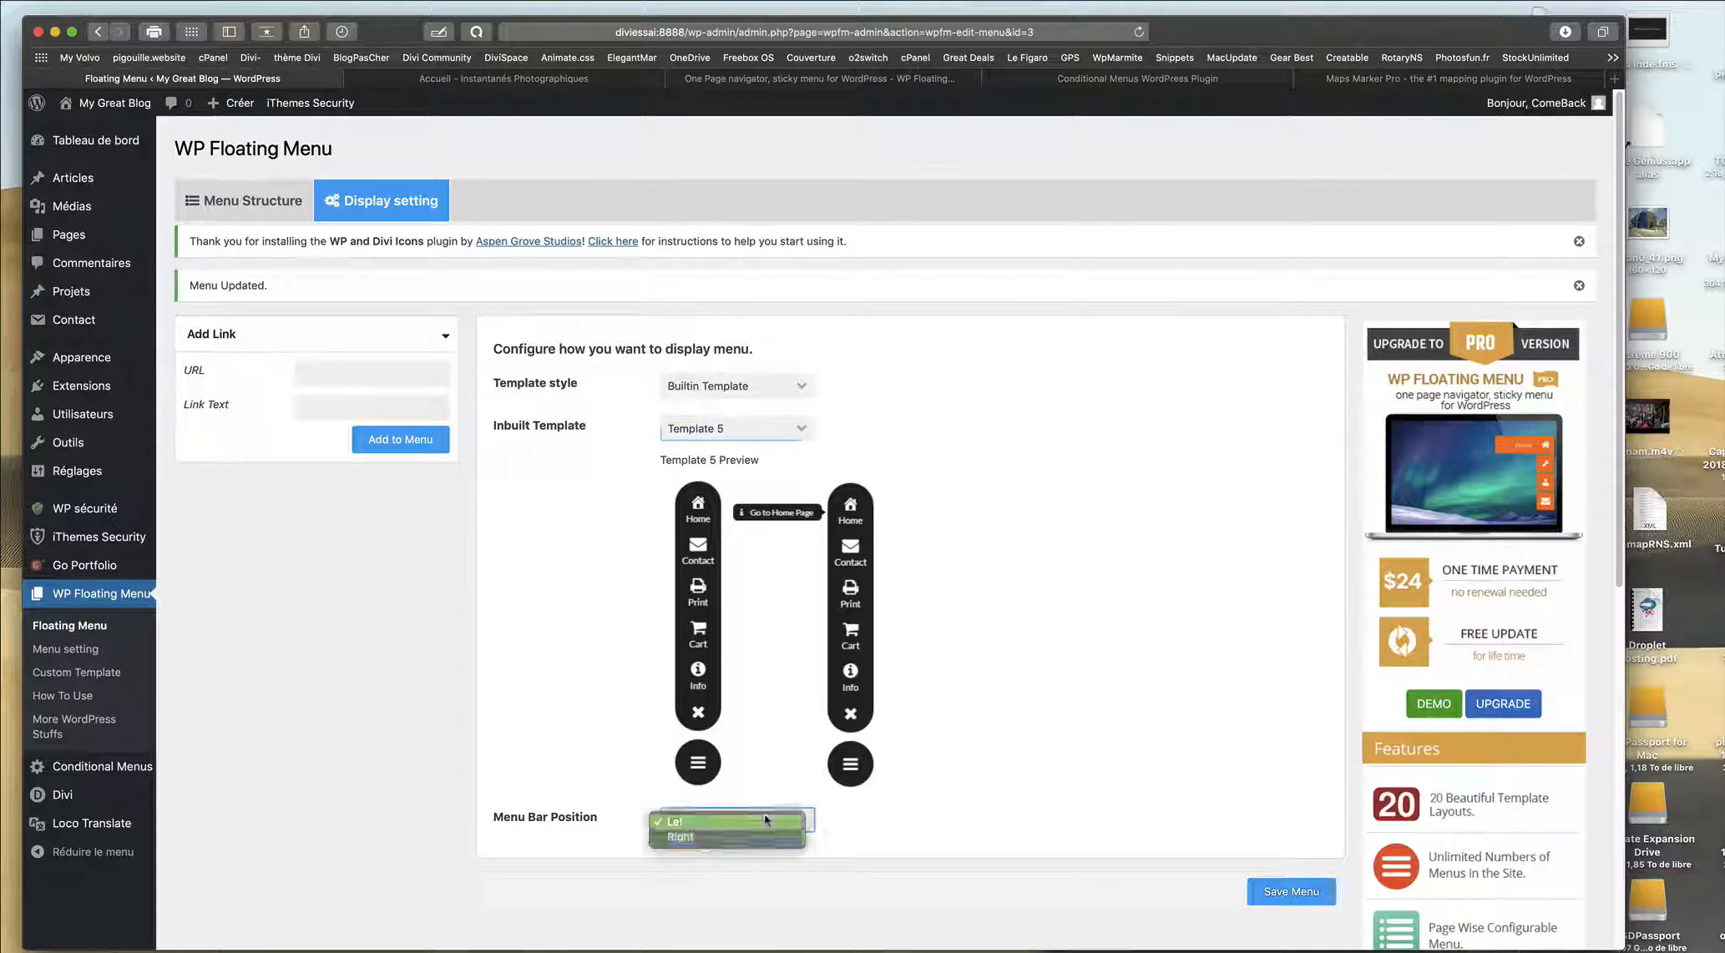
left_click(949, 666)
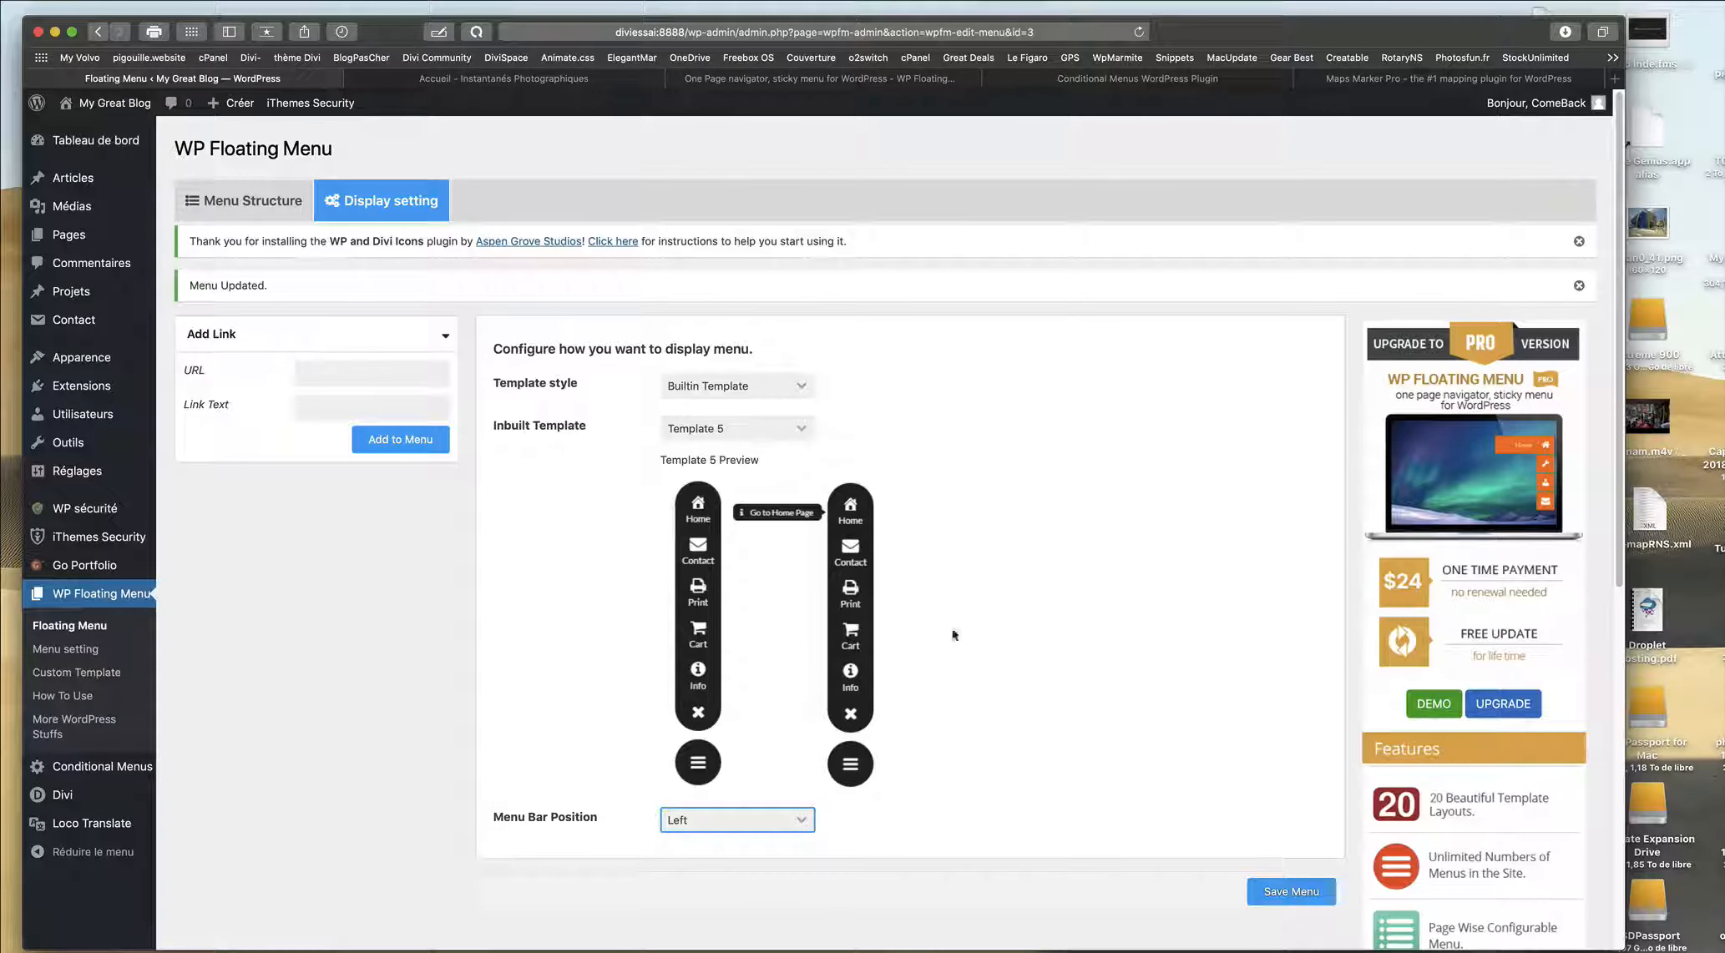
Save the latéral menu's display settings and menu structure, and open the My Great Blog home page.
left_click(1287, 891)
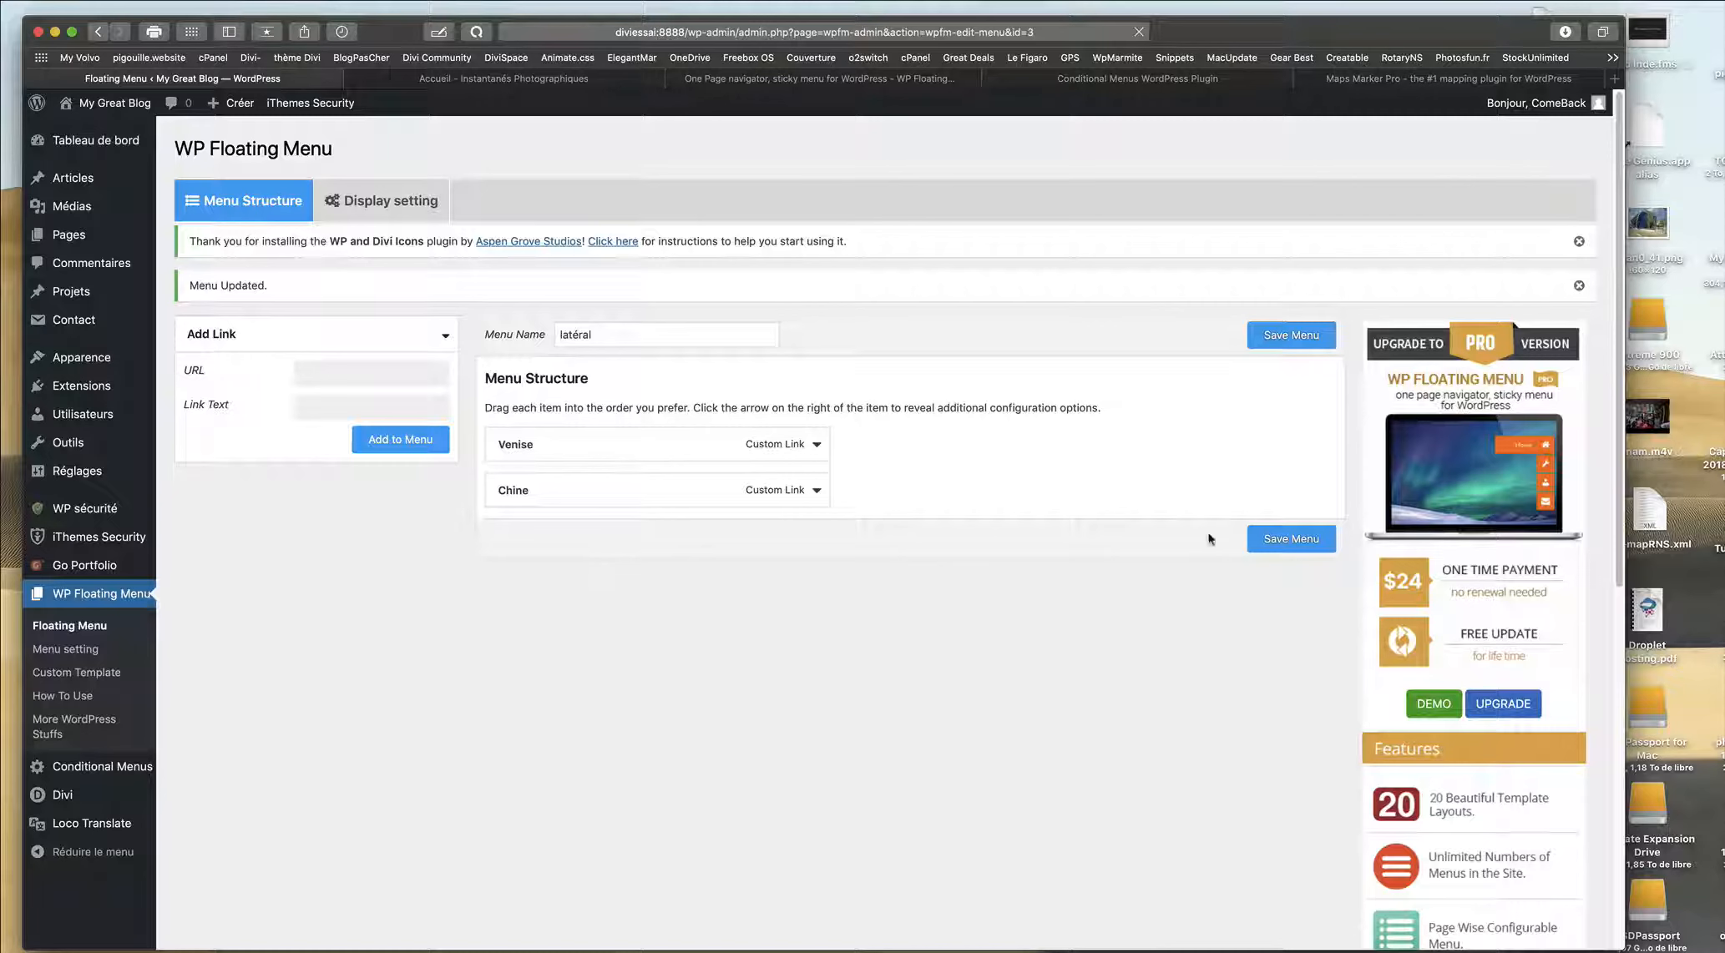
left_click(1290, 541)
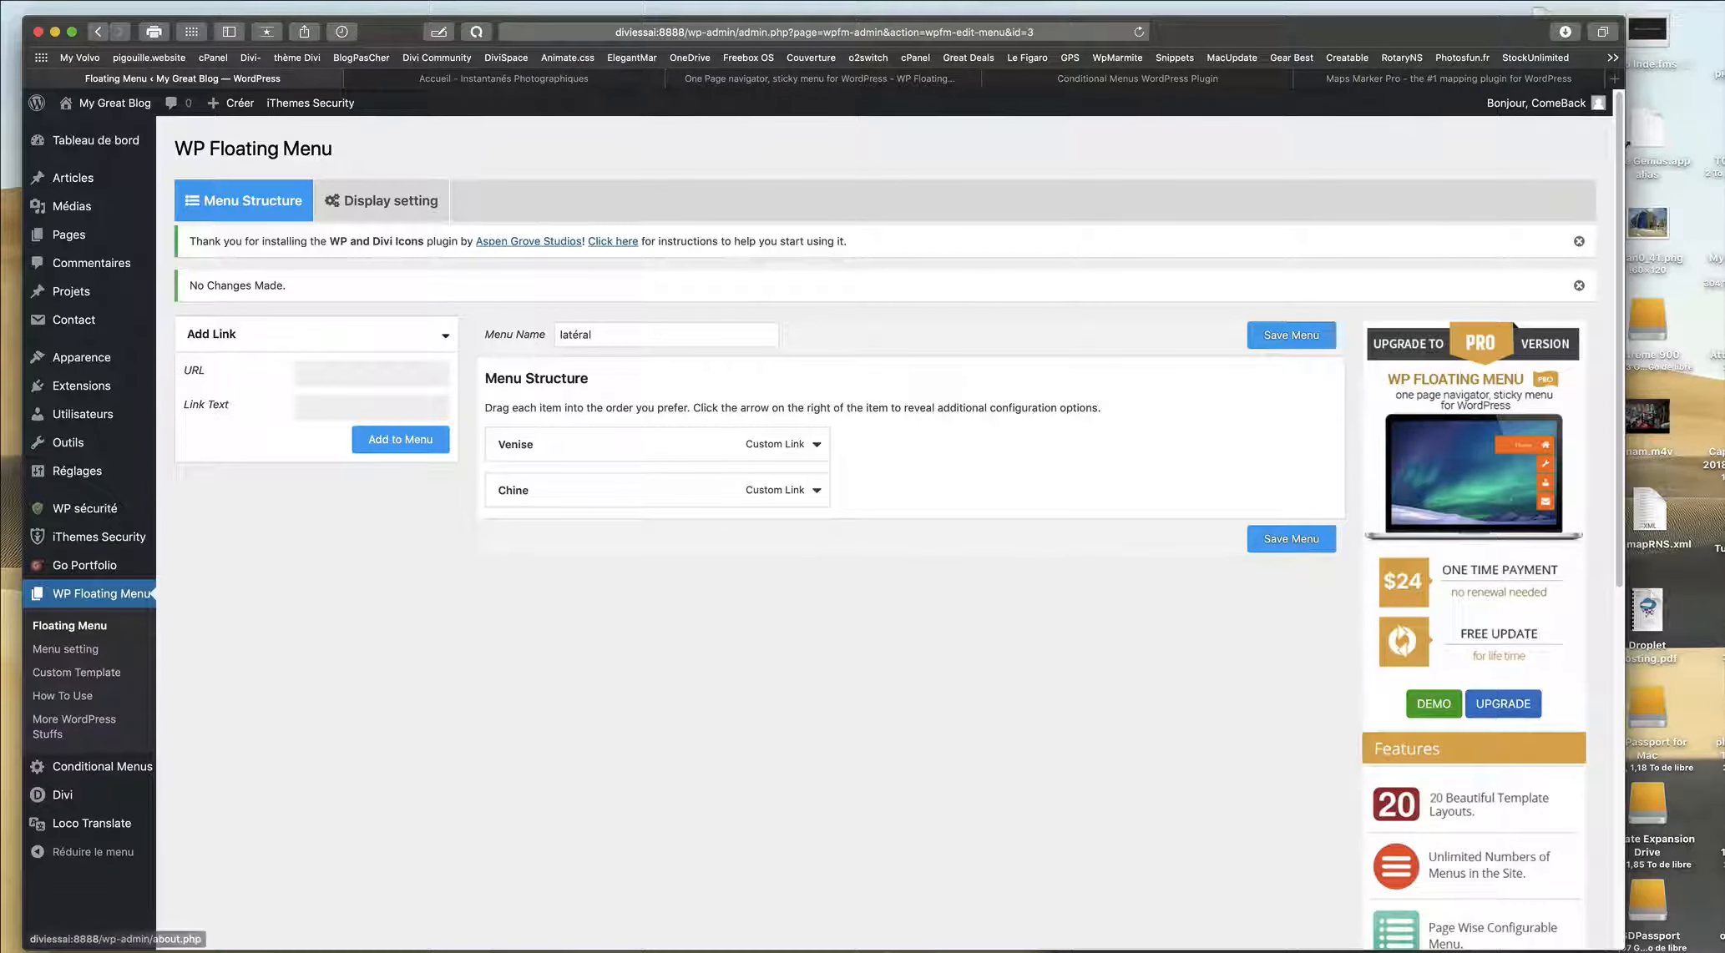
mouse_move(123, 113)
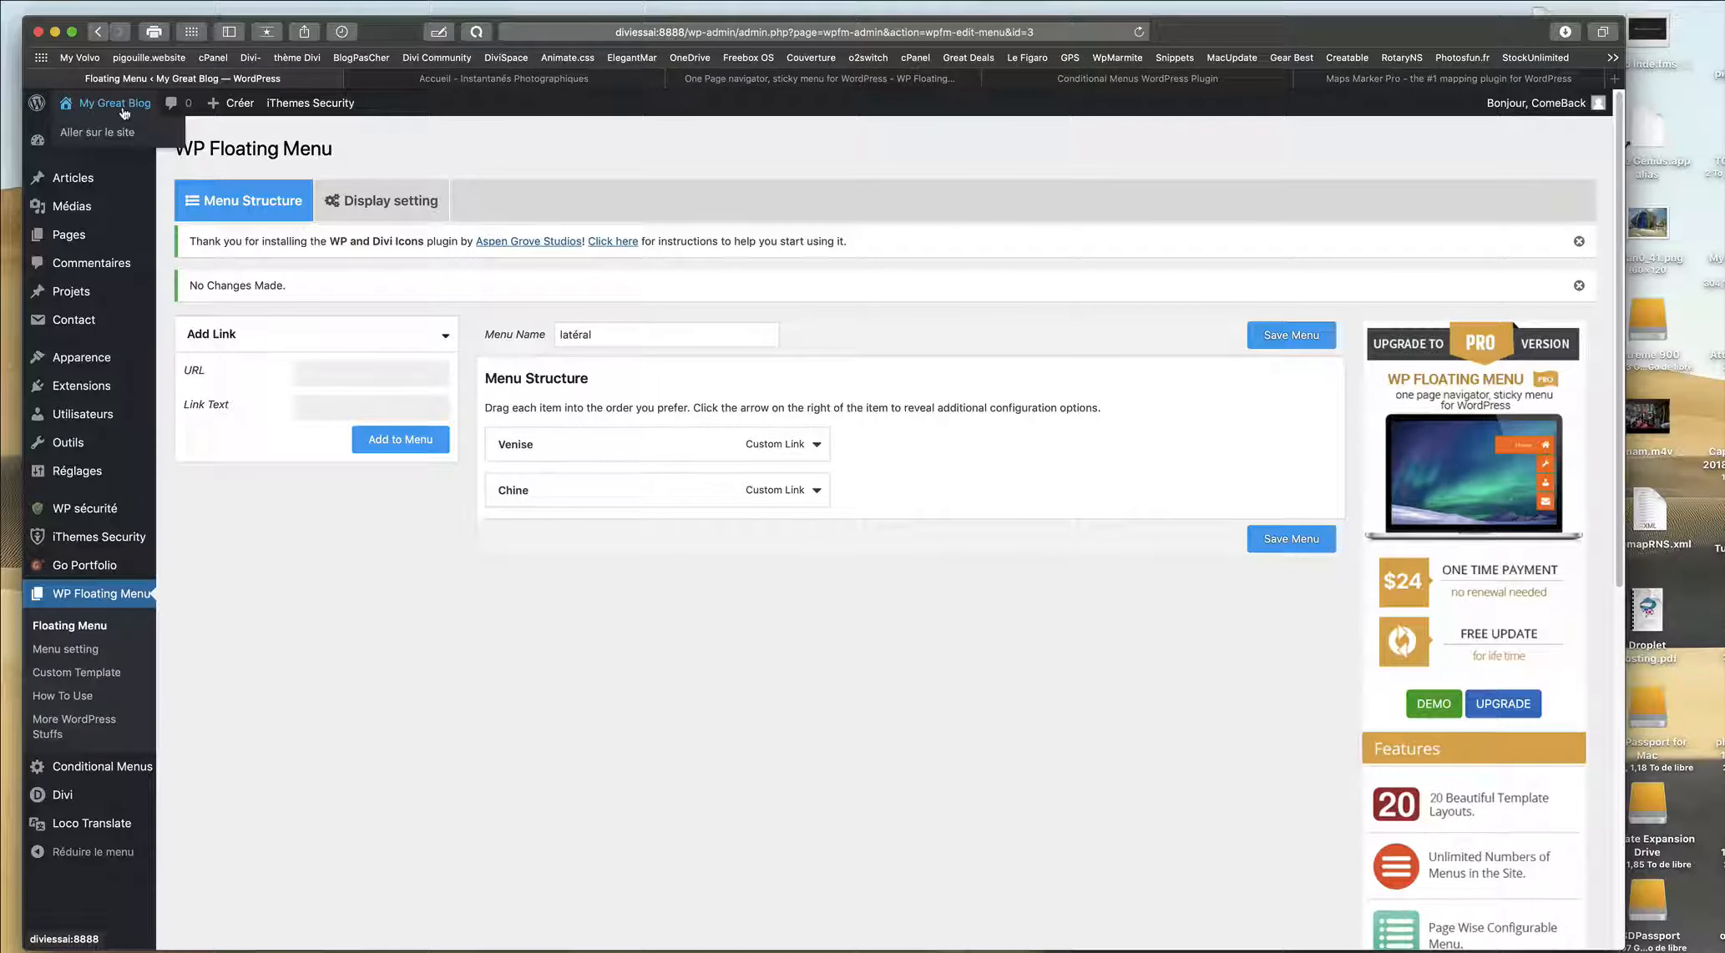
left_click(123, 113)
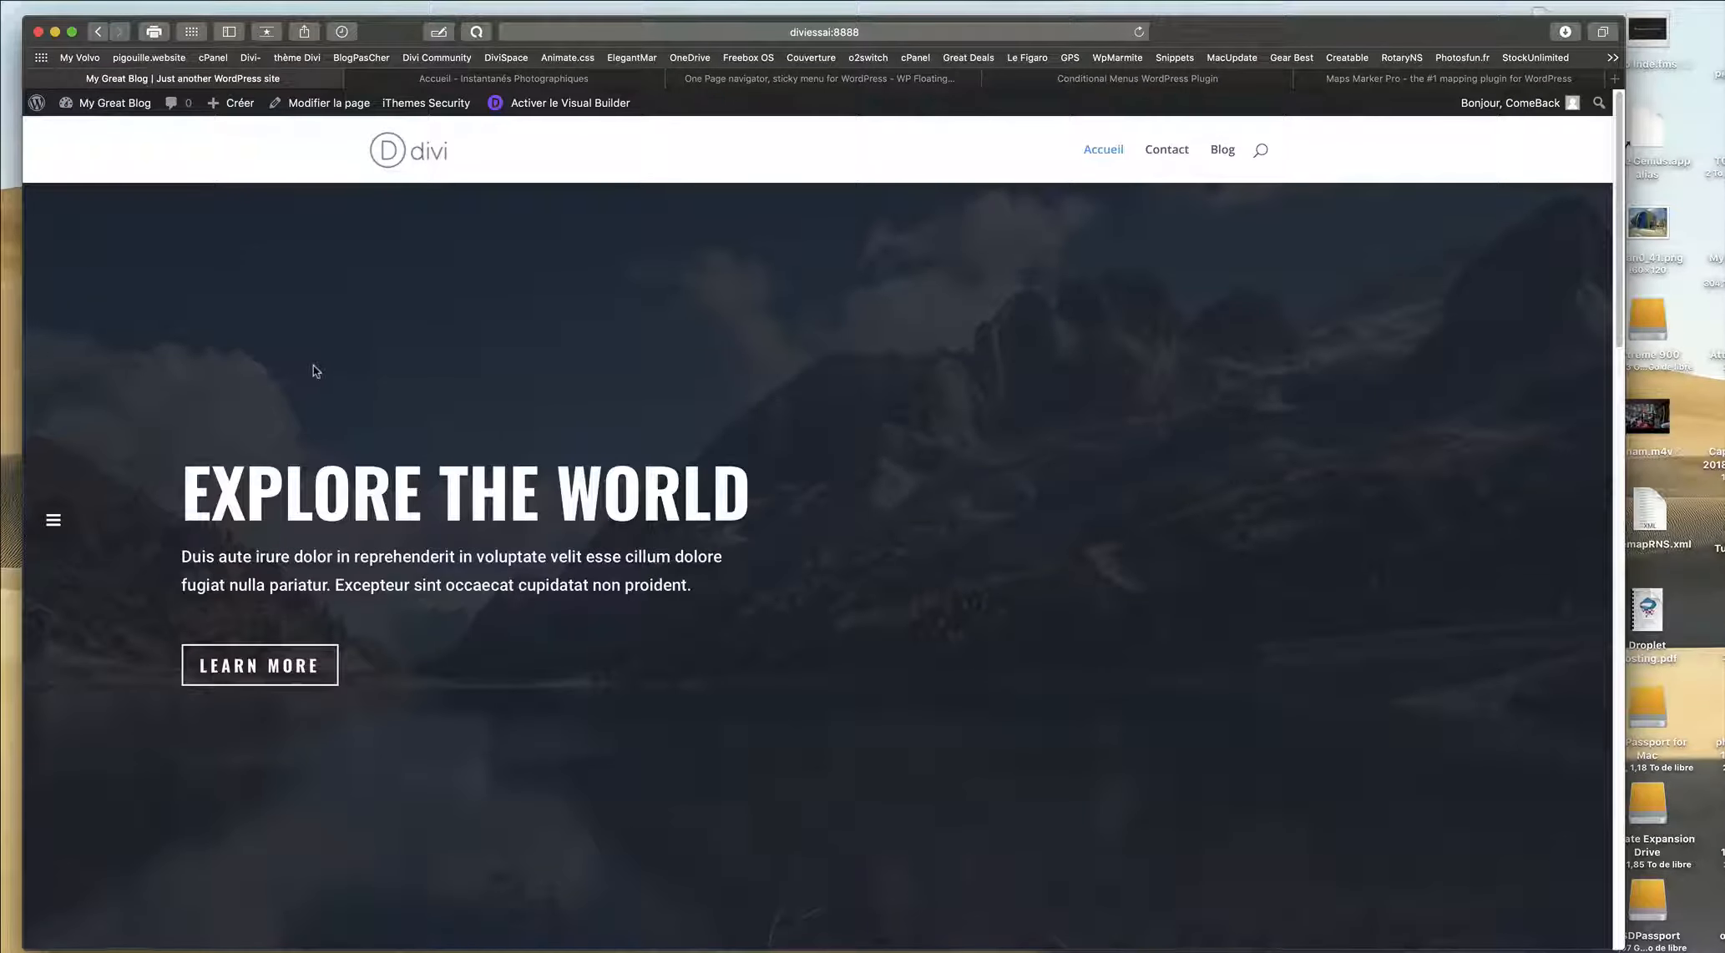
Test the lateral floating menu on the site by following its Chine link and its Venise link.
left_click(53, 520)
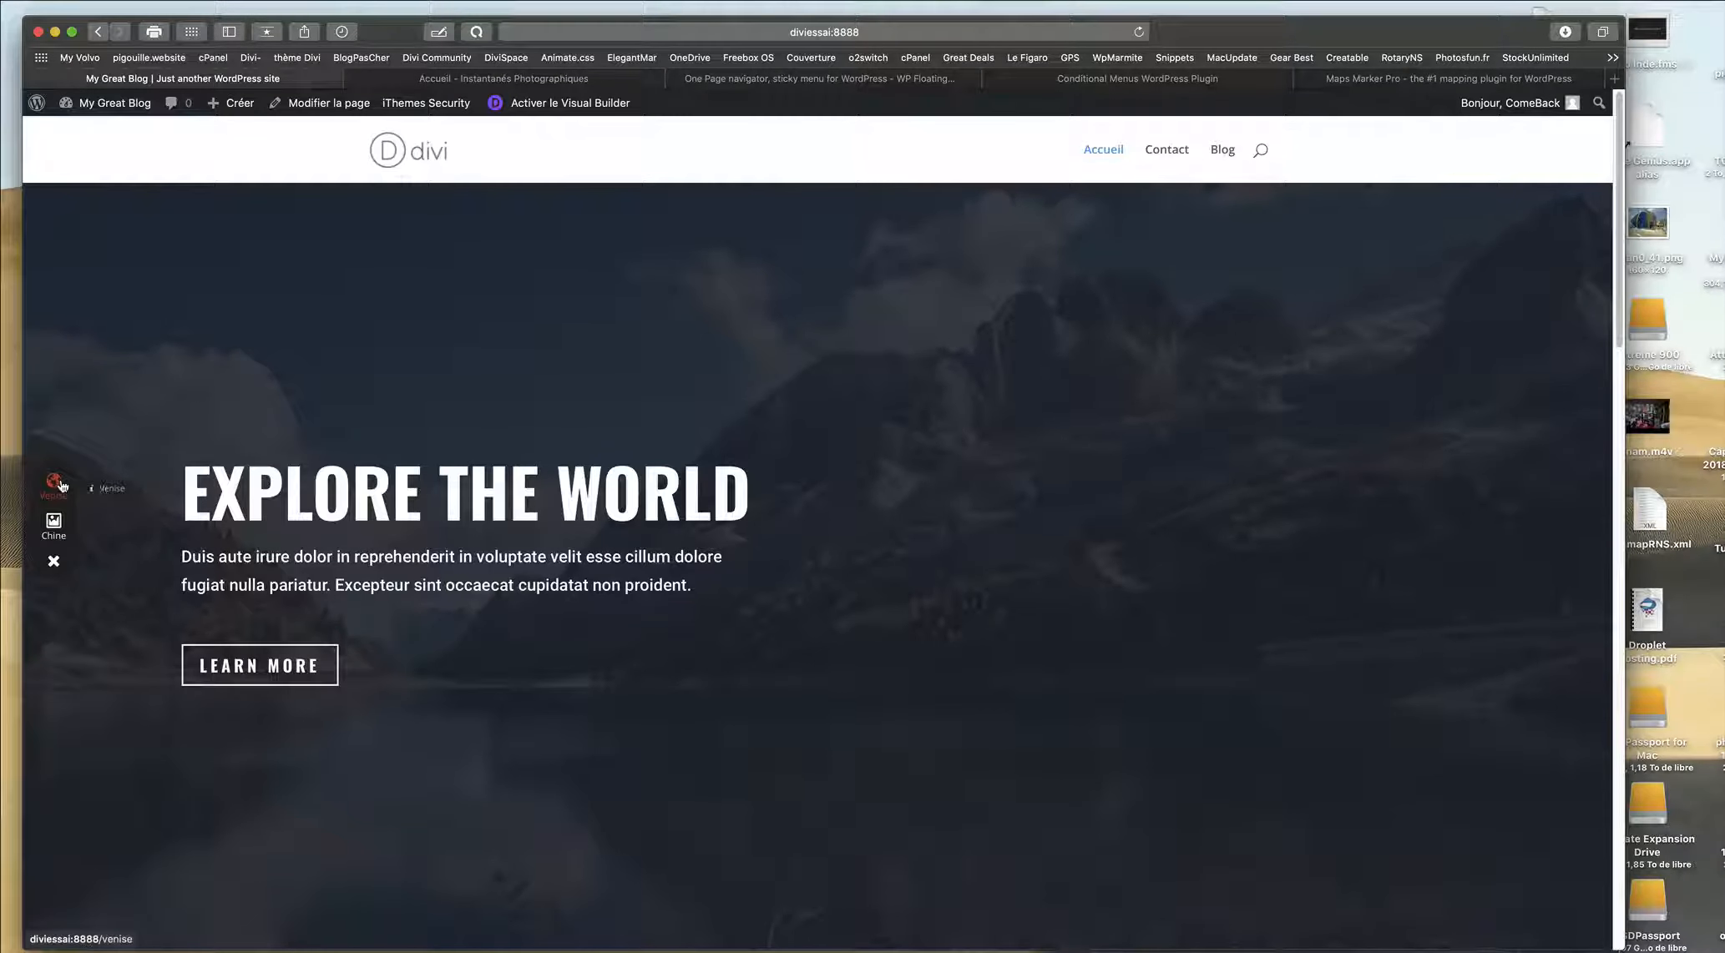
left_click(53, 523)
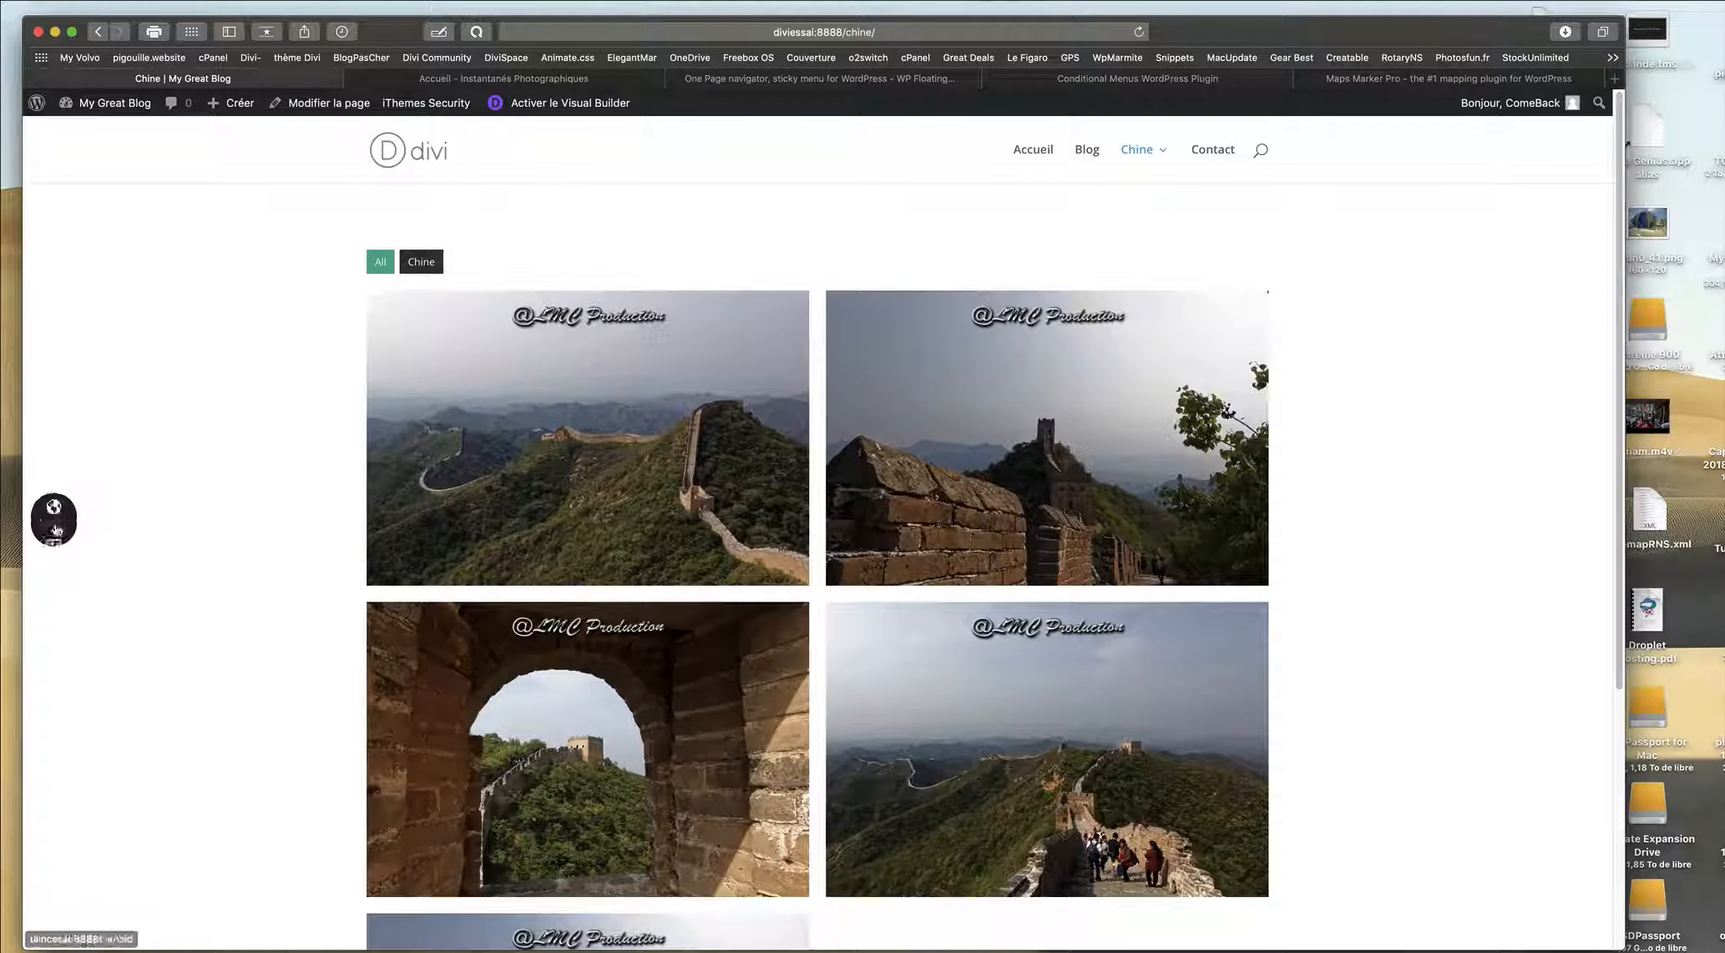
left_click(51, 519)
left_click(55, 484)
Look over the flag menu on the Instantanés Photographiques home page, and open that site's list of all WP Floating Menu Pro menus.
left_click(503, 78)
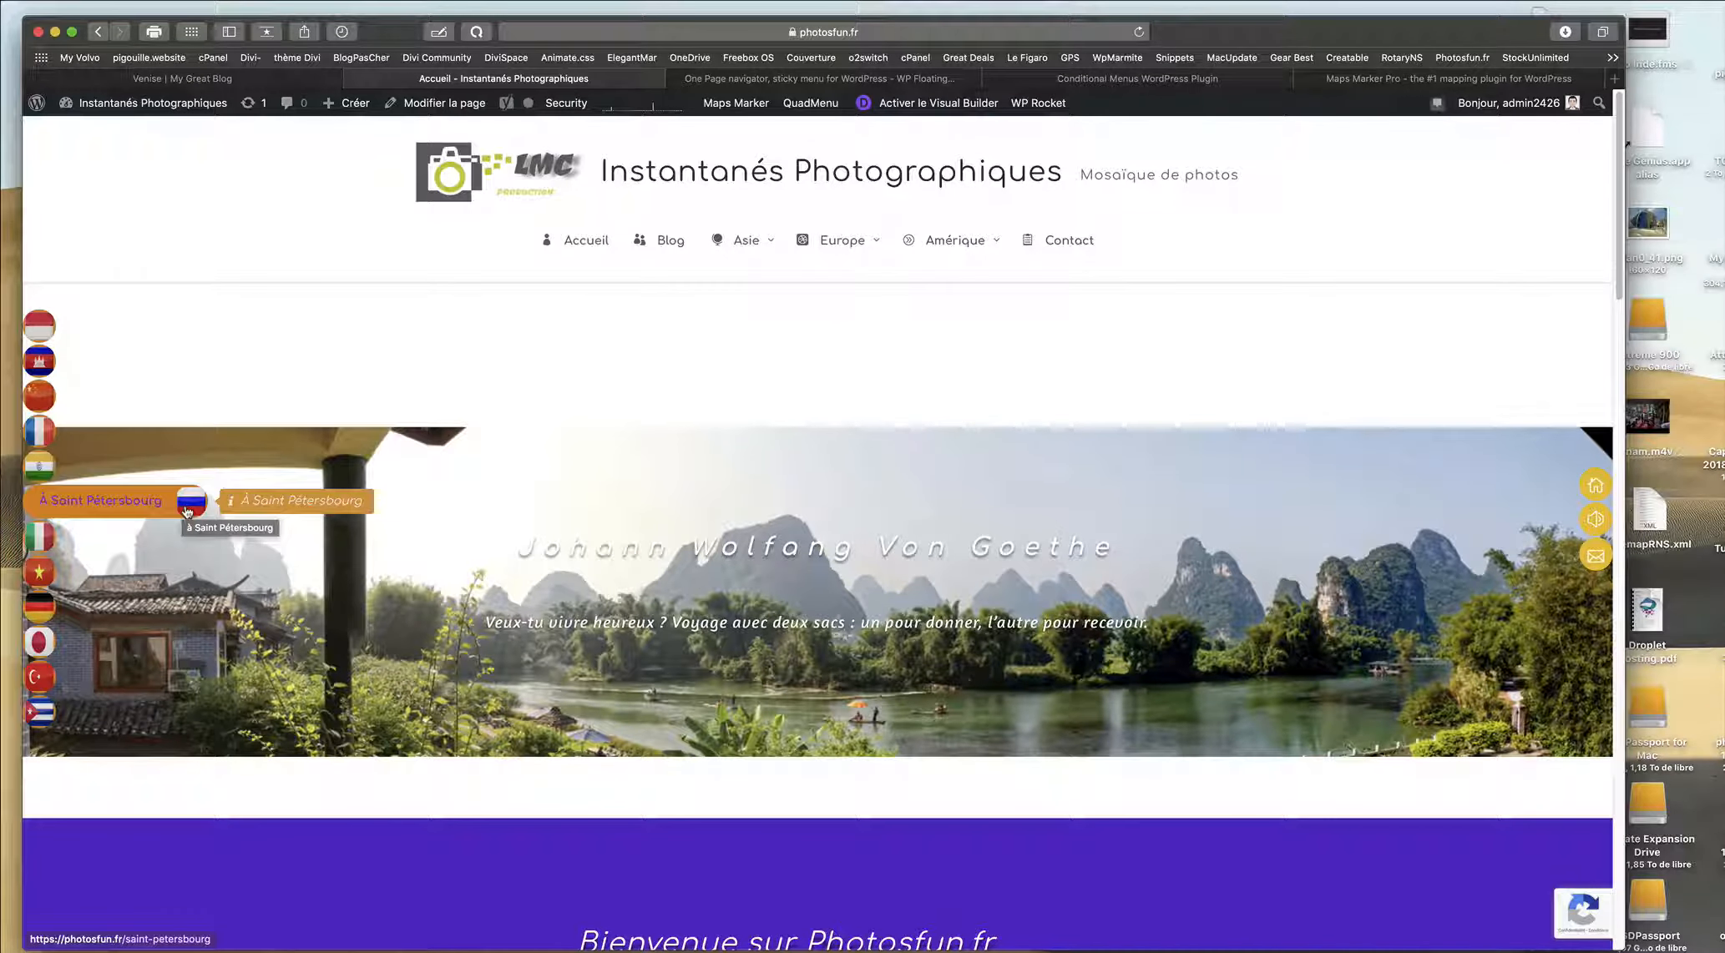
scroll(187, 513, "down", 5)
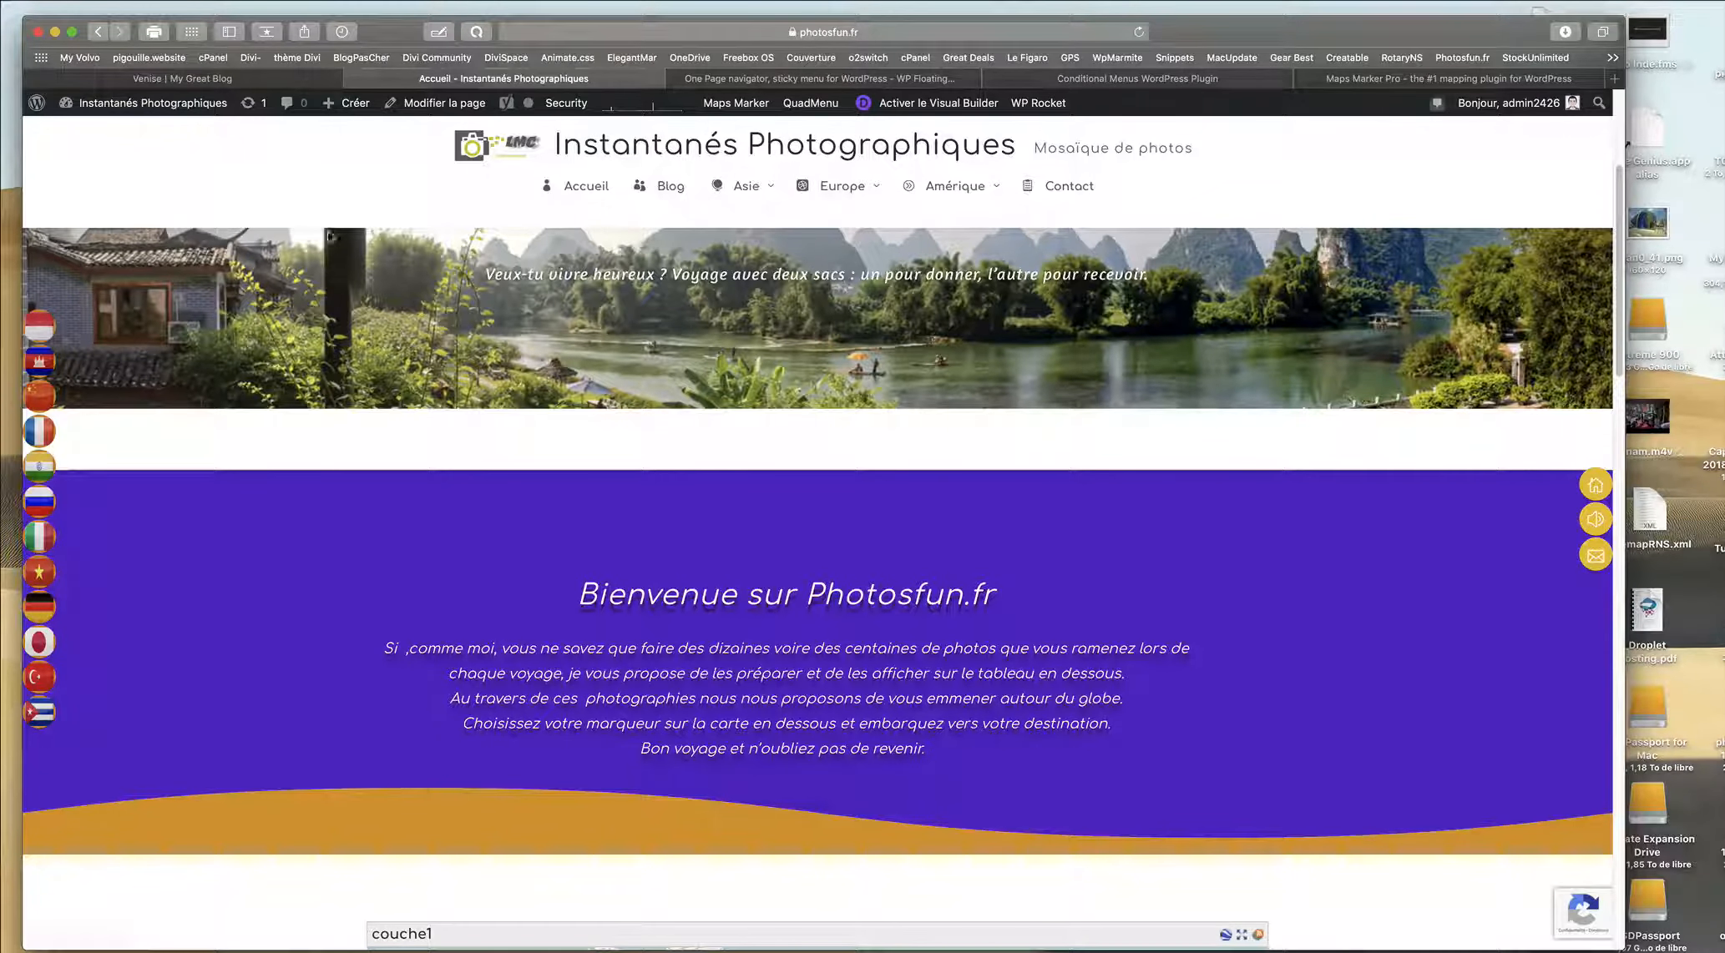
mouse_move(191, 111)
left_click(112, 106)
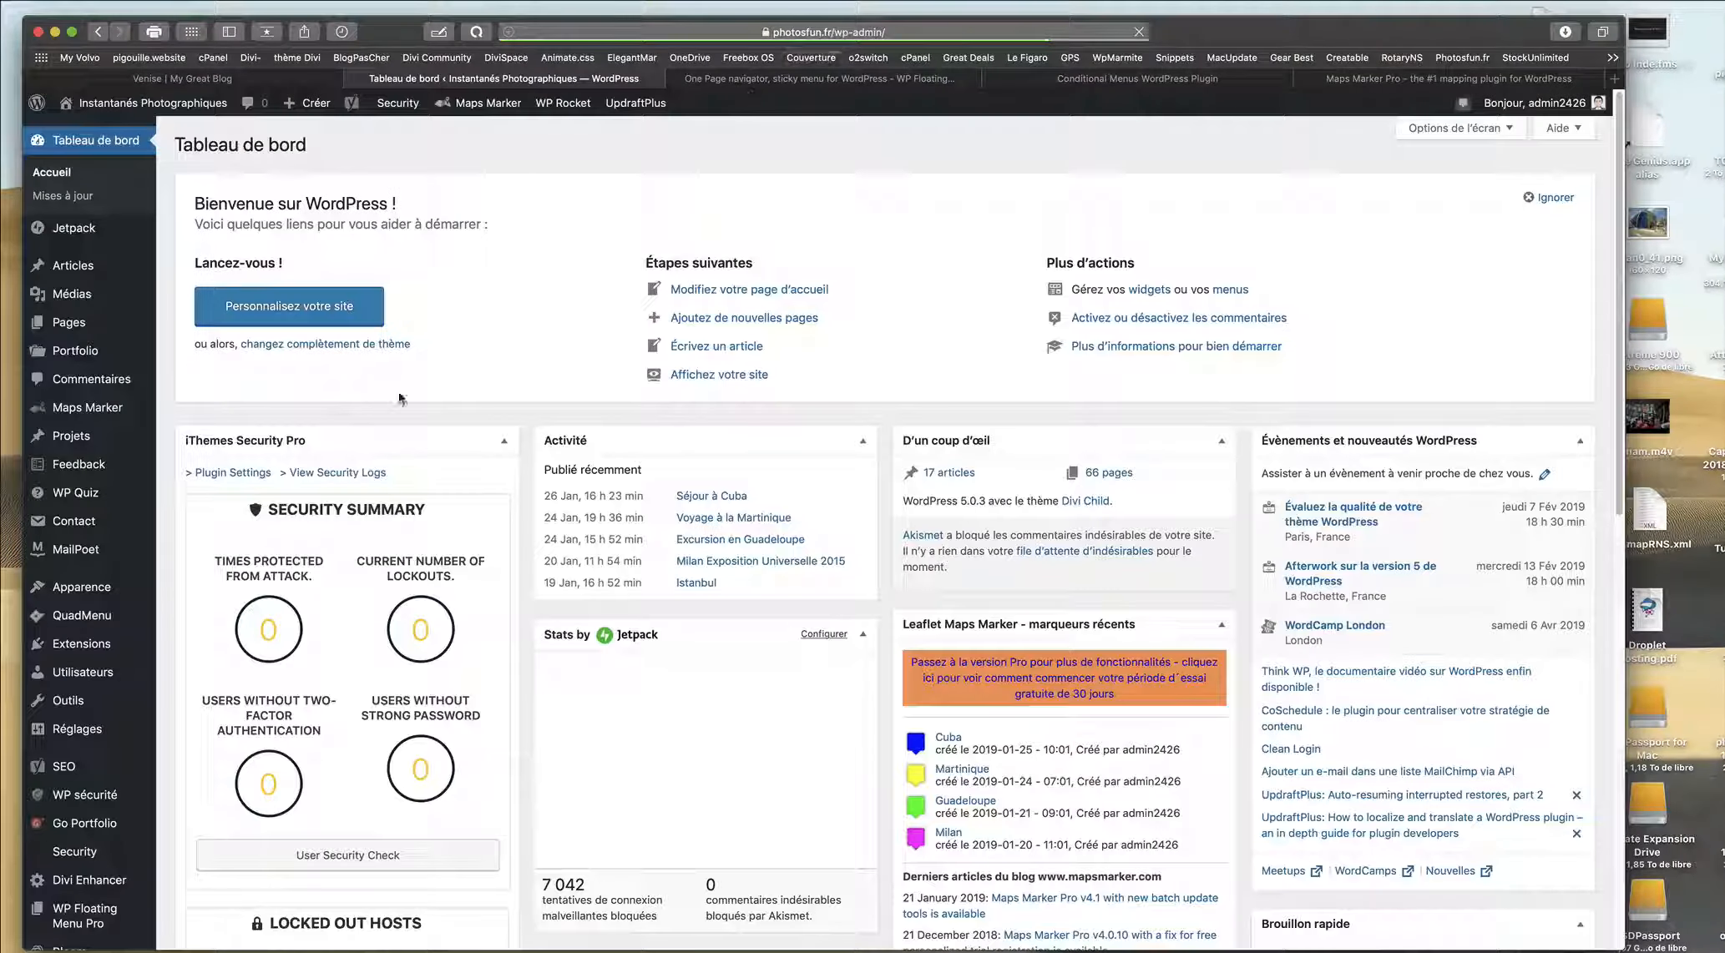
scroll(96, 659, "down", 3)
scroll(98, 634, "down", 5)
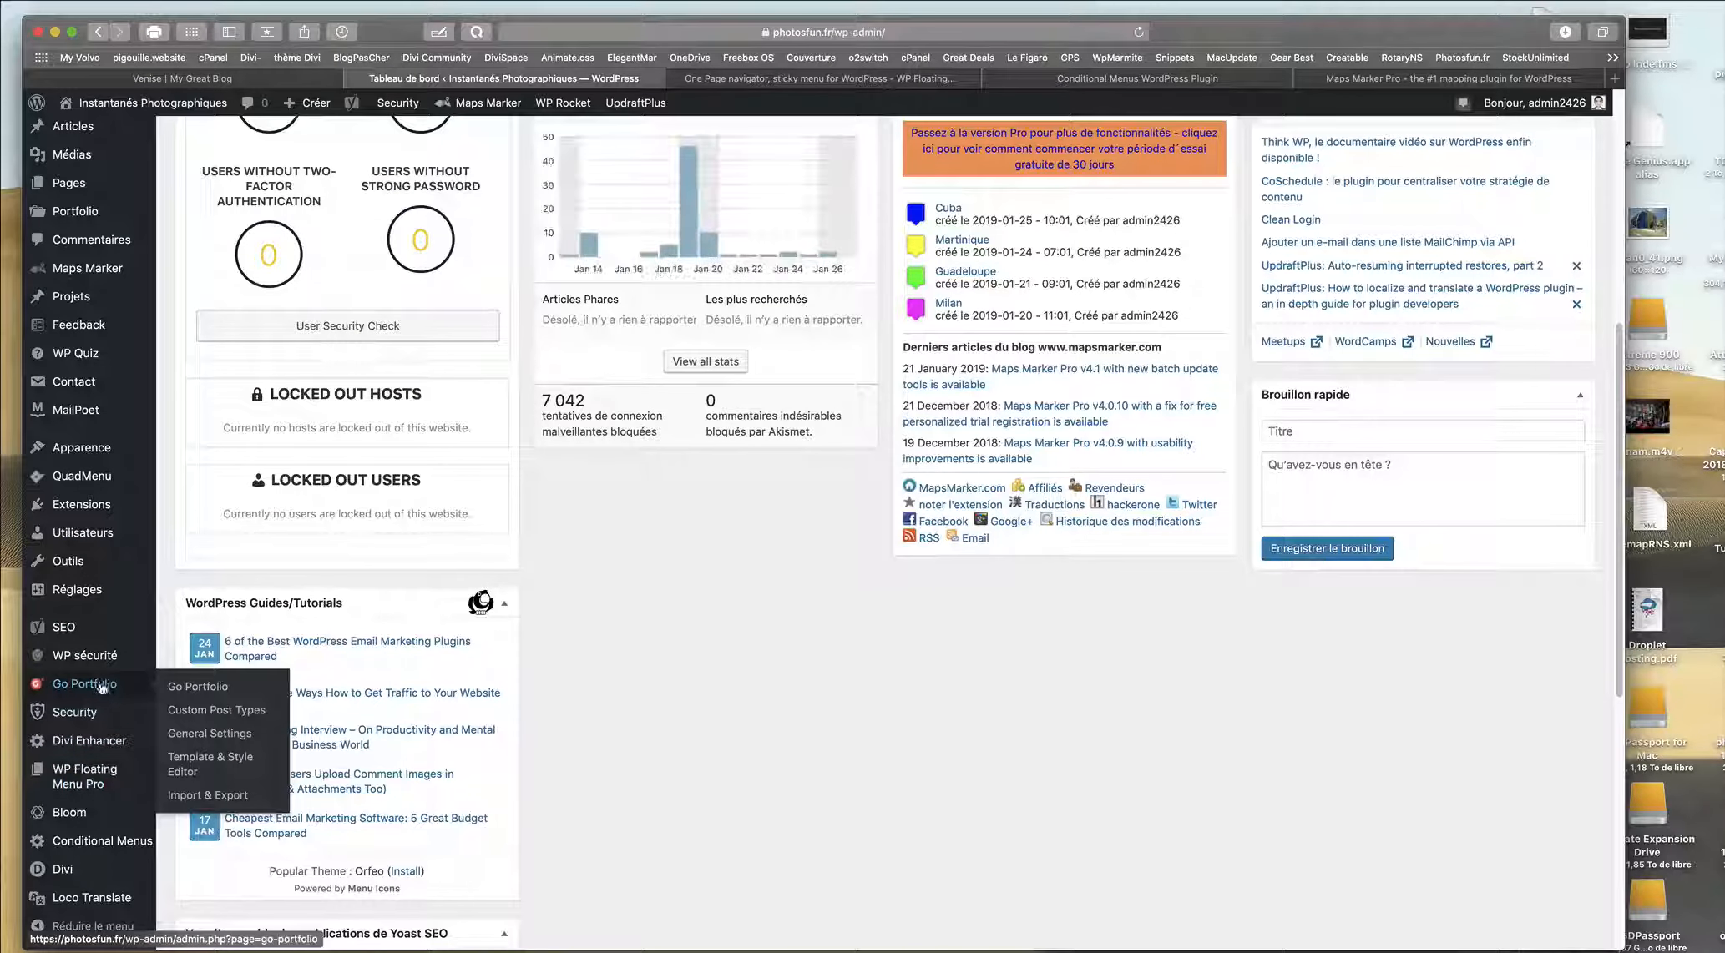
mouse_move(84, 776)
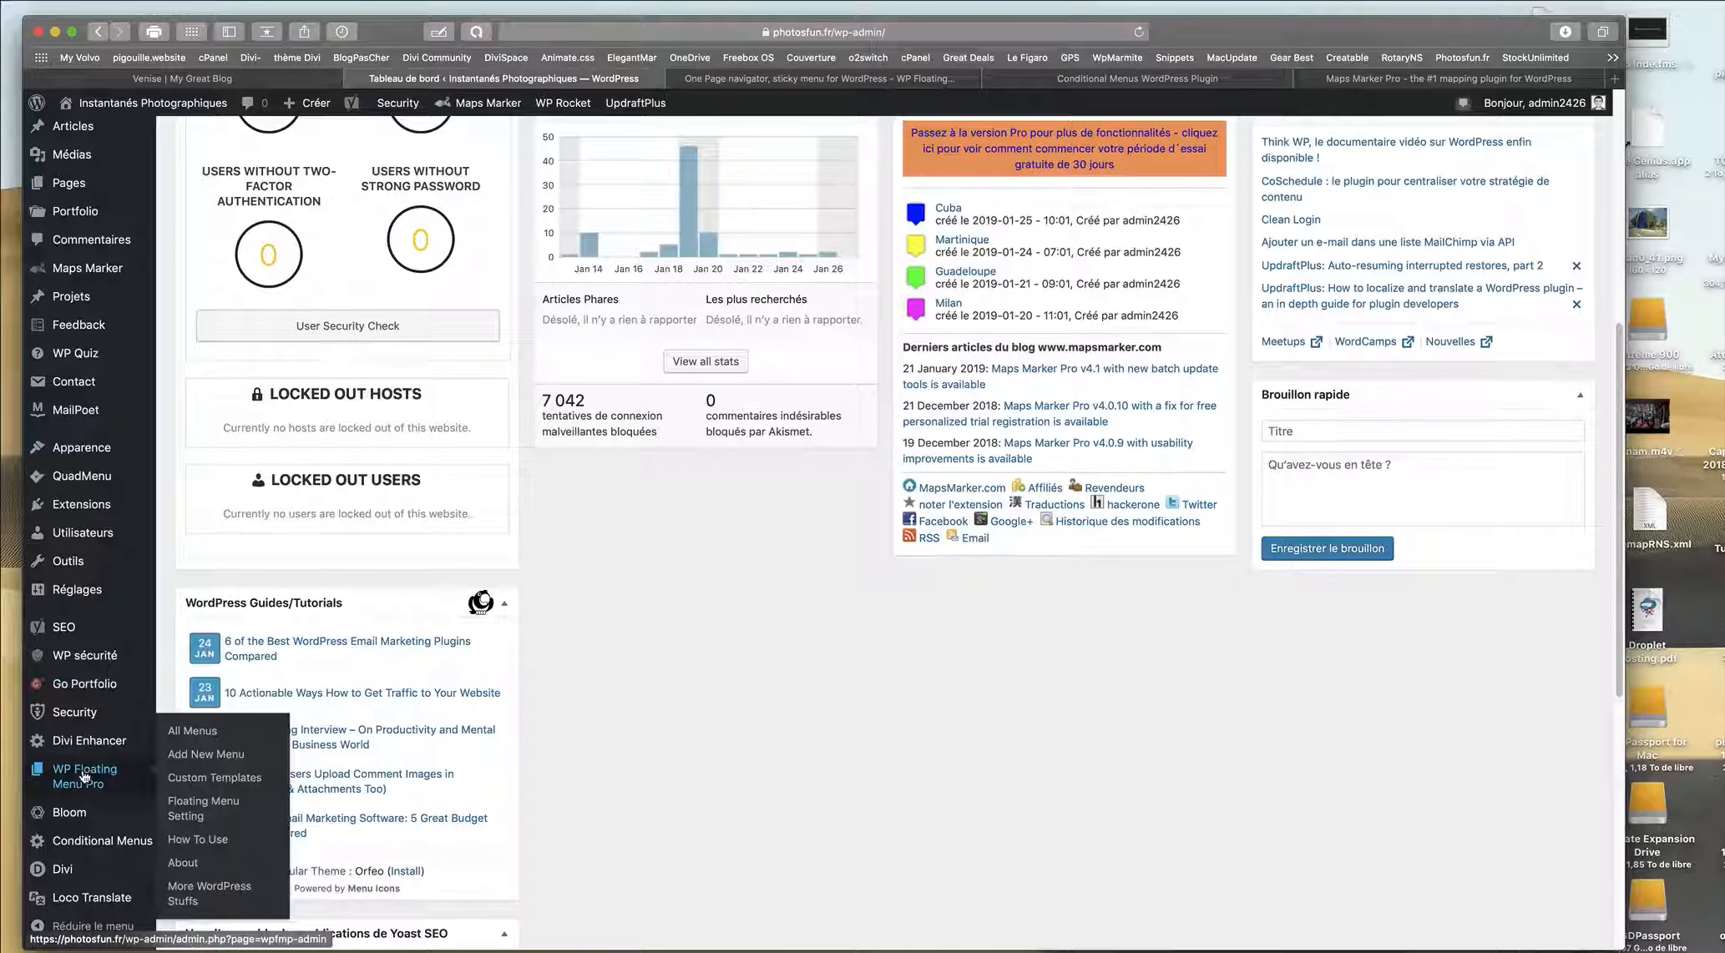
left_click(194, 731)
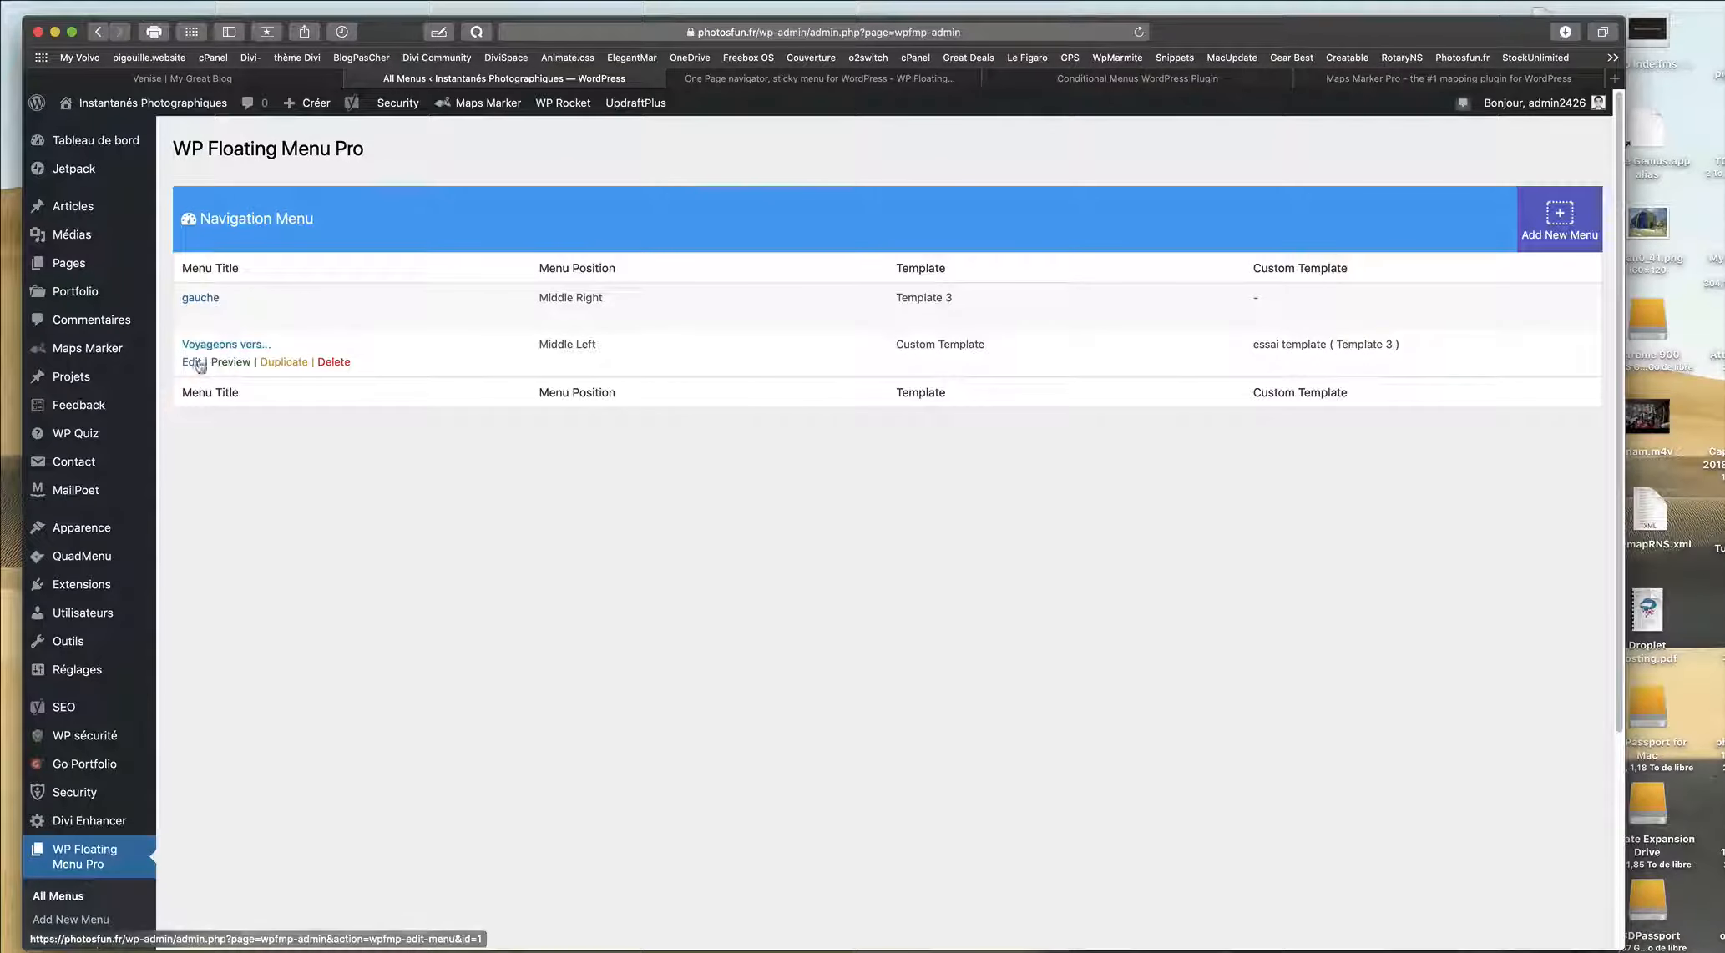
Open the Voyageons vers... menu for editing and examine the Au Cambodge item's settings, including its menu icon type choices.
left_click(193, 366)
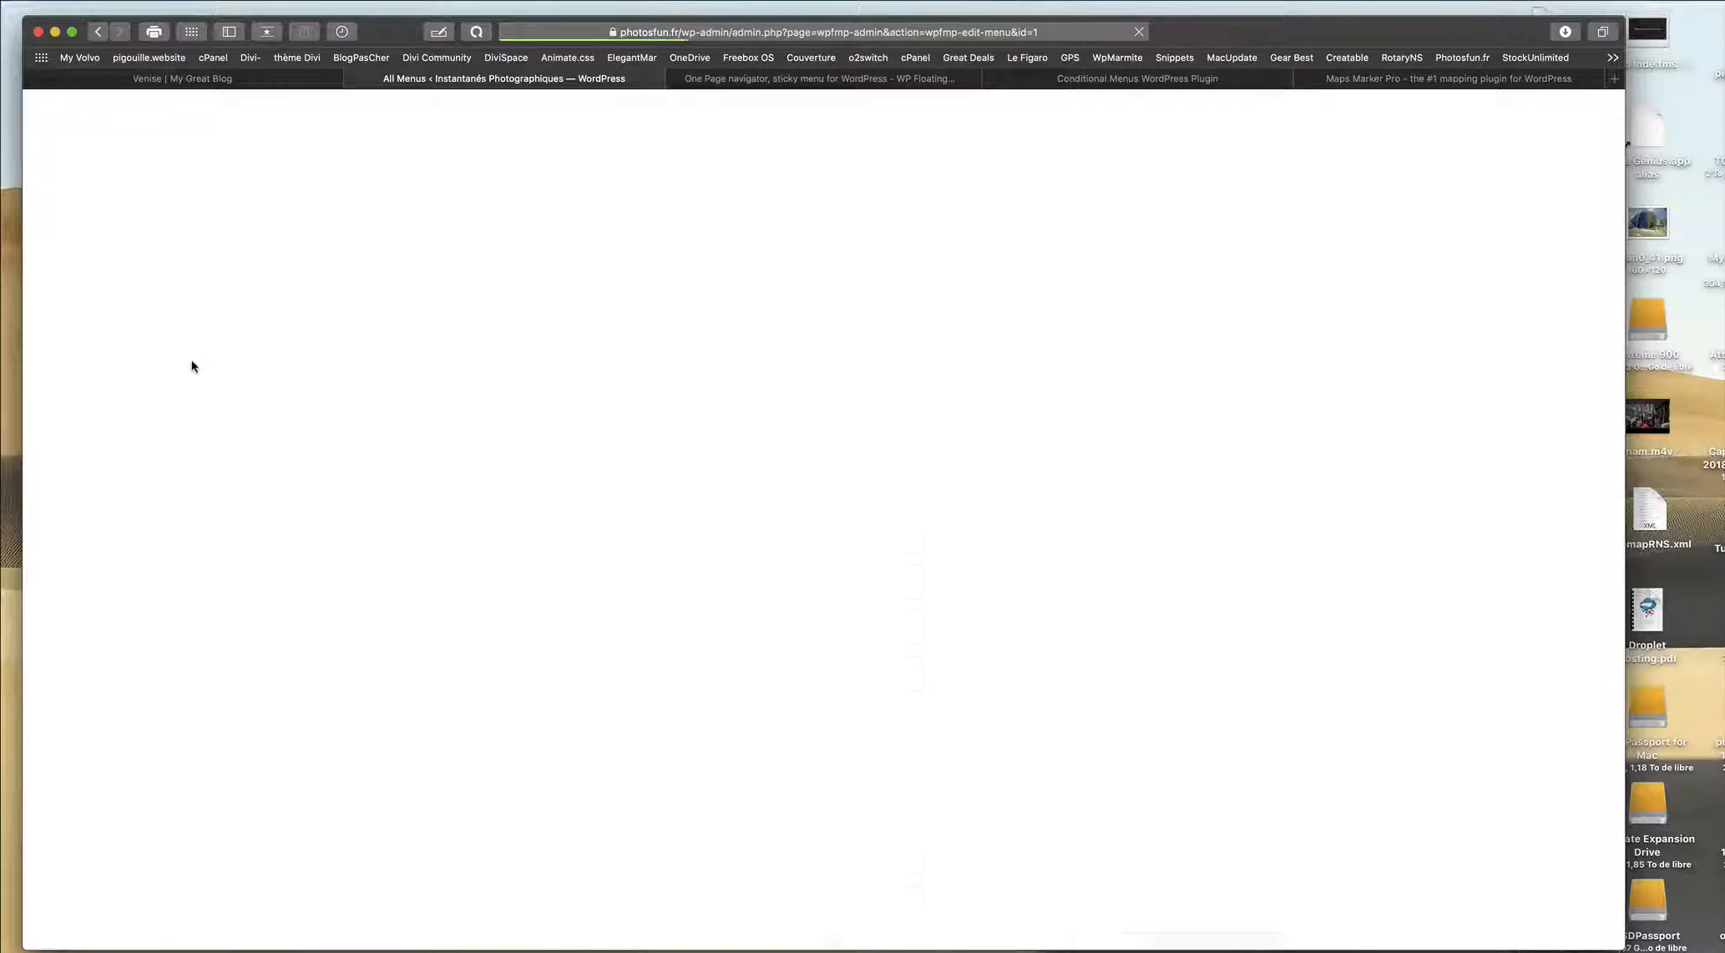
scroll(968, 484, "down", 3)
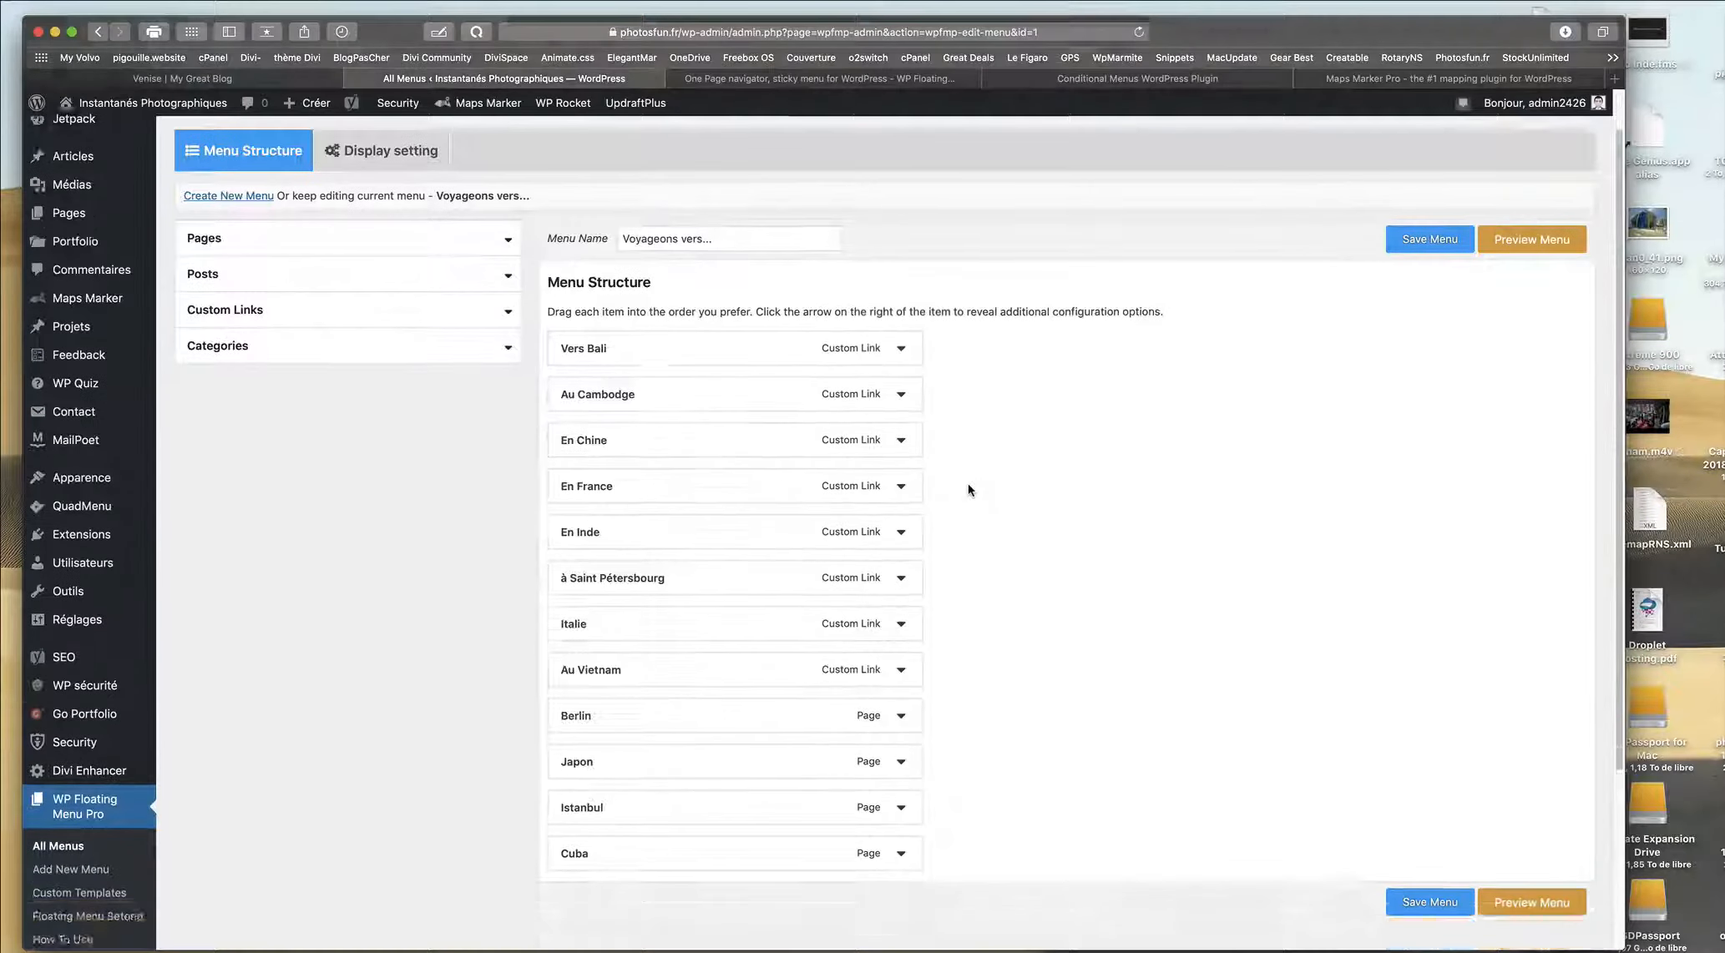
scroll(968, 490, "up", 3)
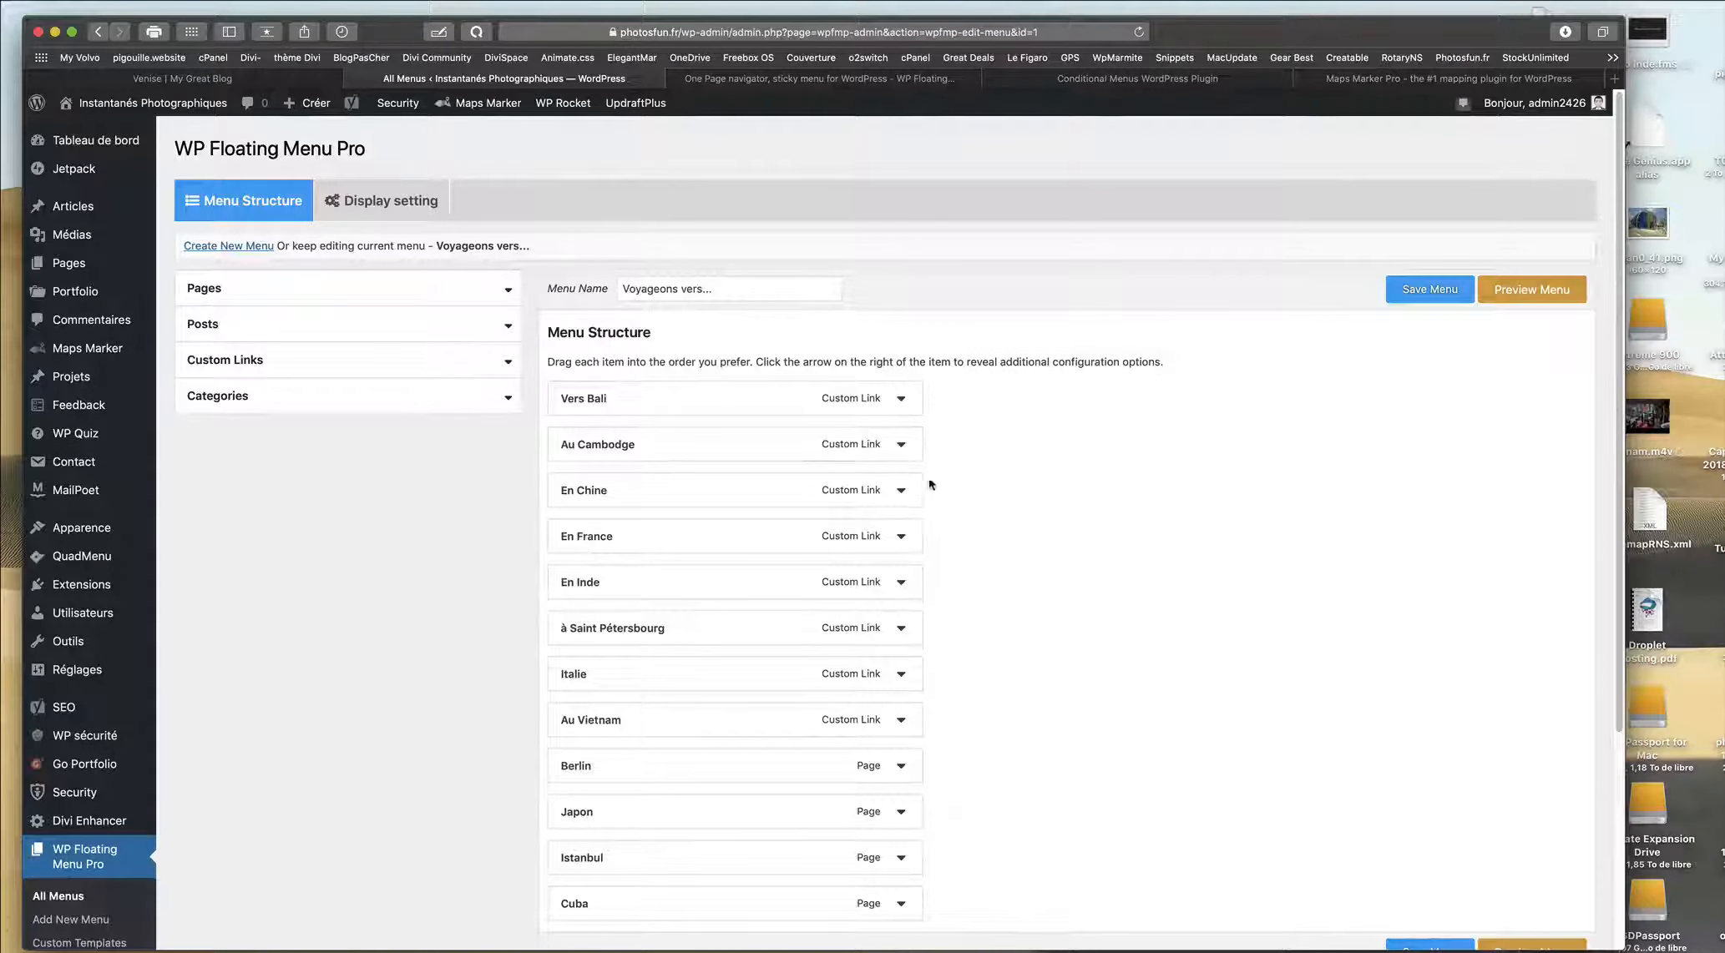
left_click(903, 448)
scroll(1014, 470, "down", 4)
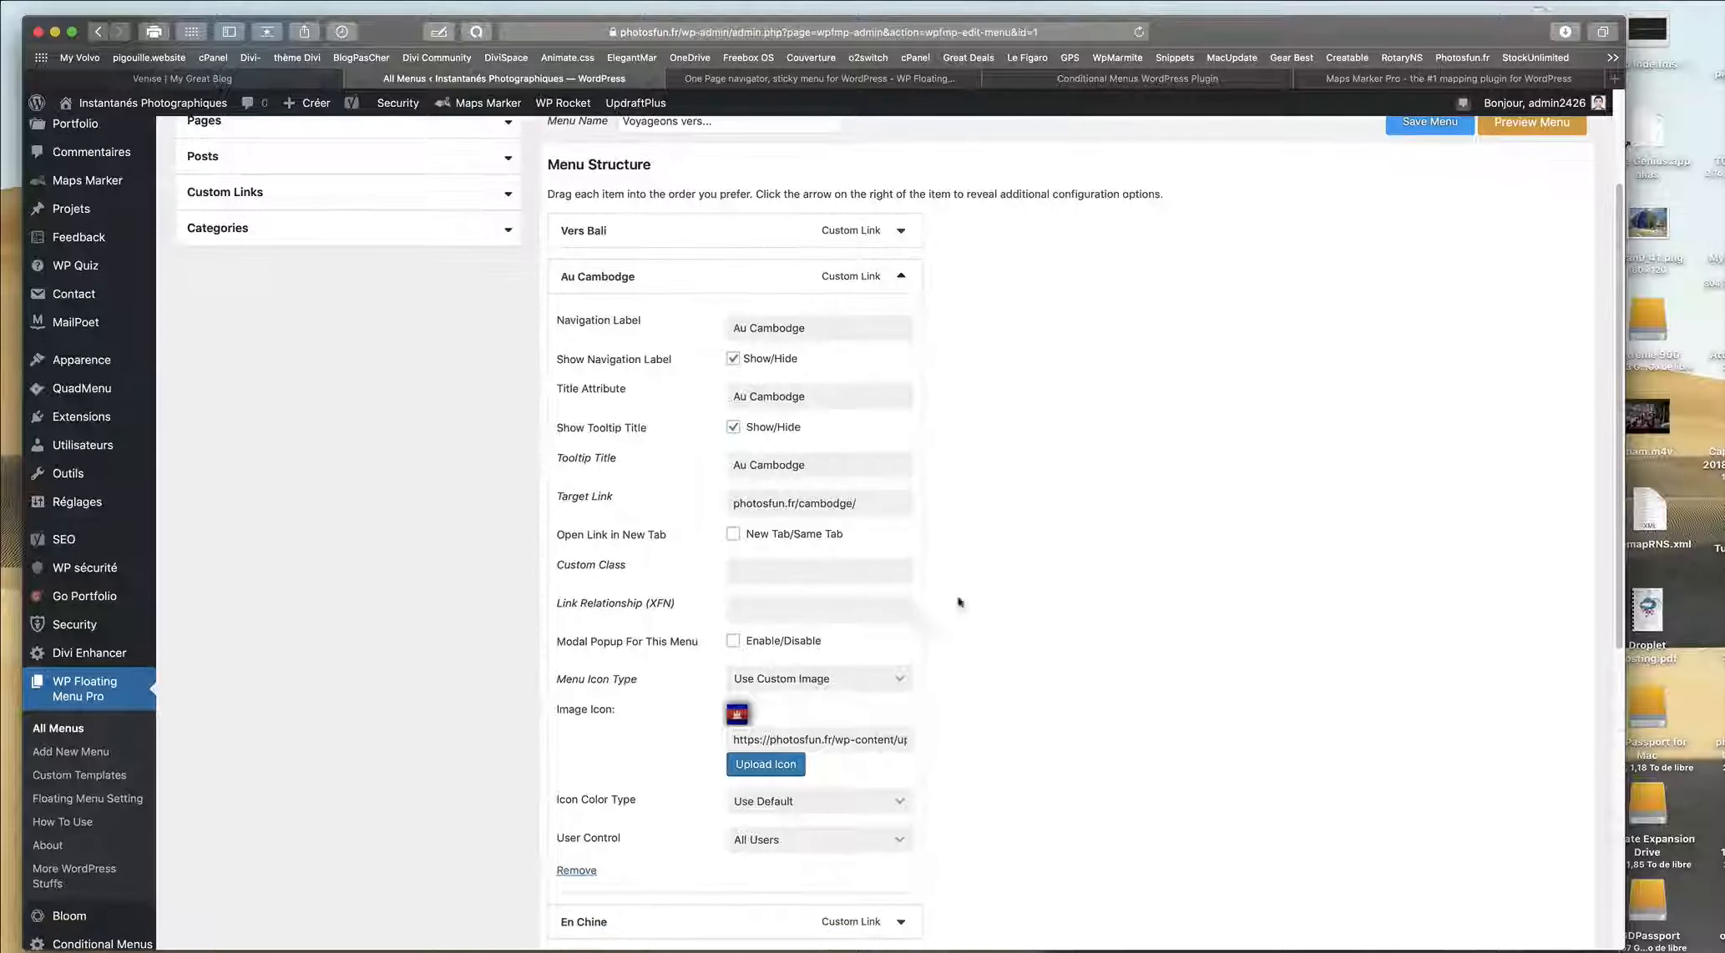
left_click(809, 681)
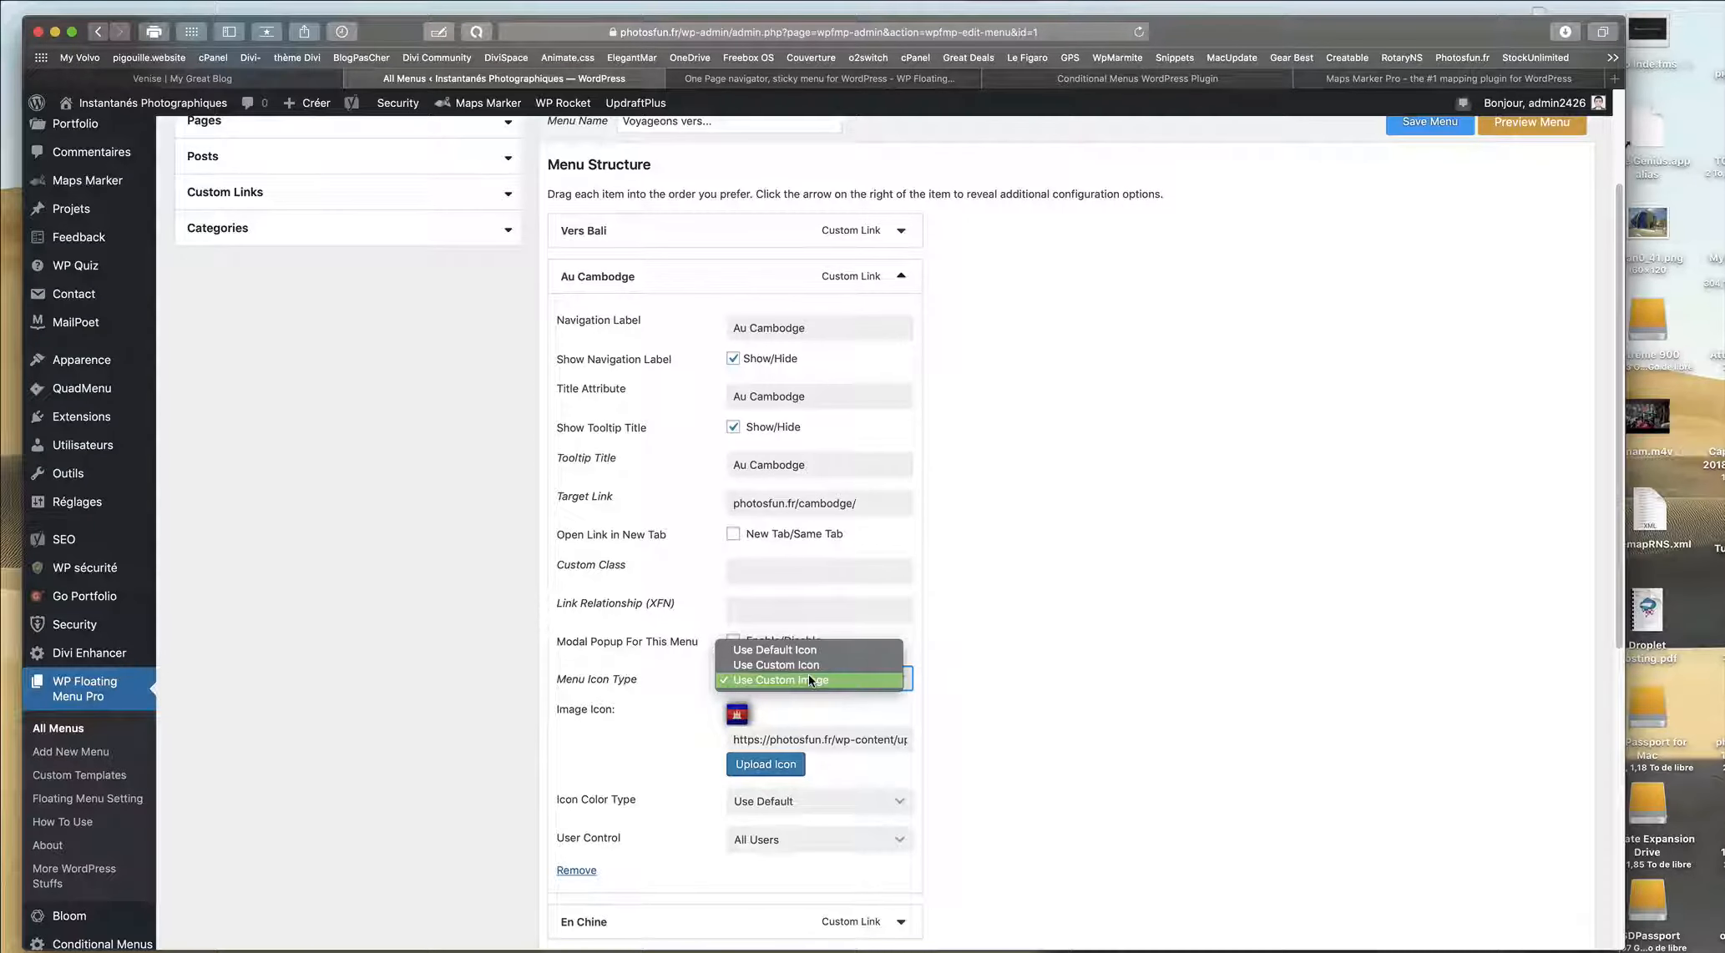
left_click(1079, 584)
scroll(623, 650, "up", 3)
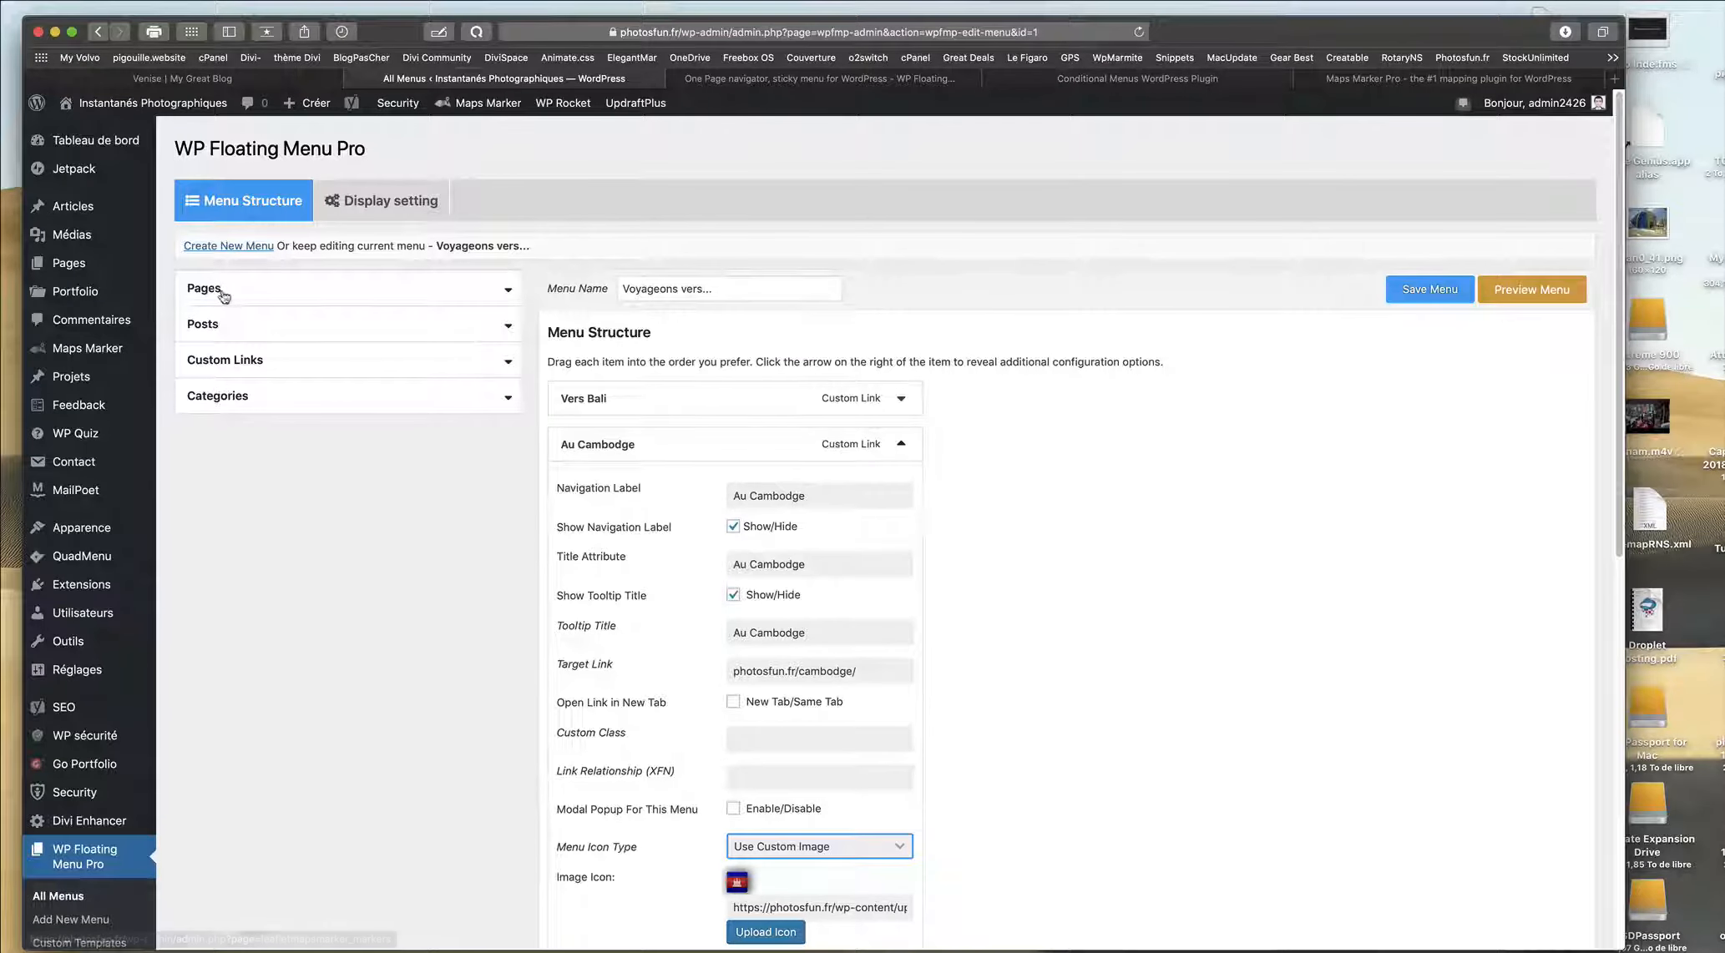
Expand the Pages, Posts, Custom Links and Categories sources to examine what can be added to the menu.
left_click(241, 293)
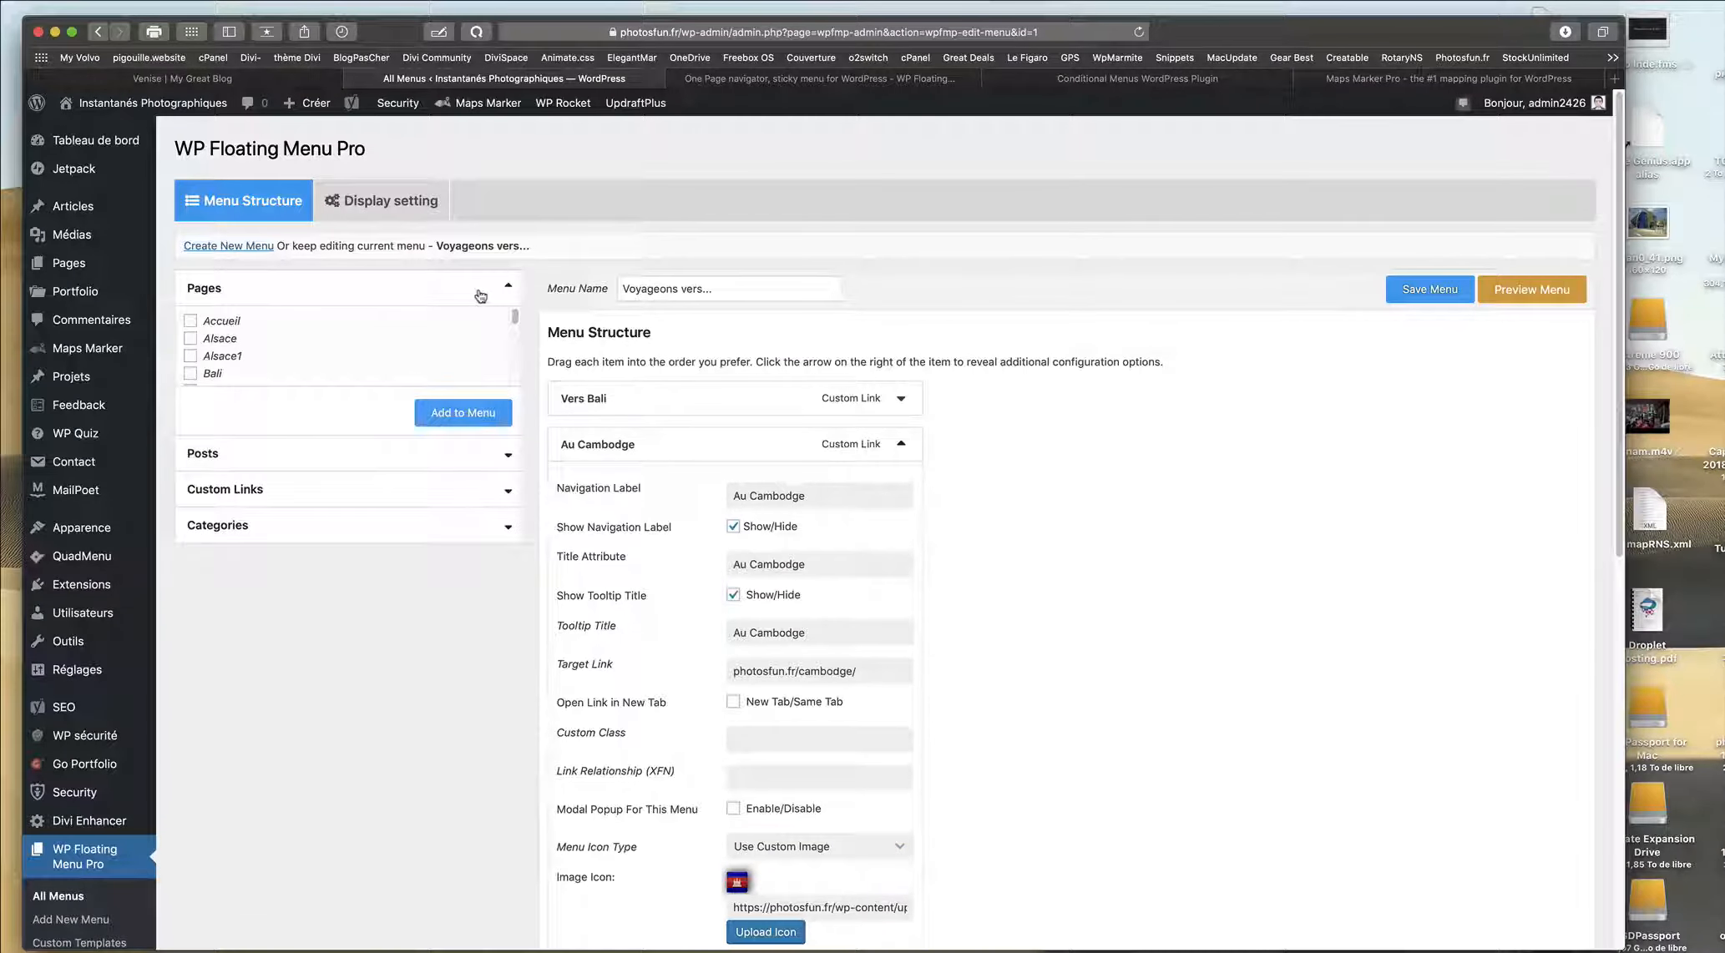
left_click(282, 455)
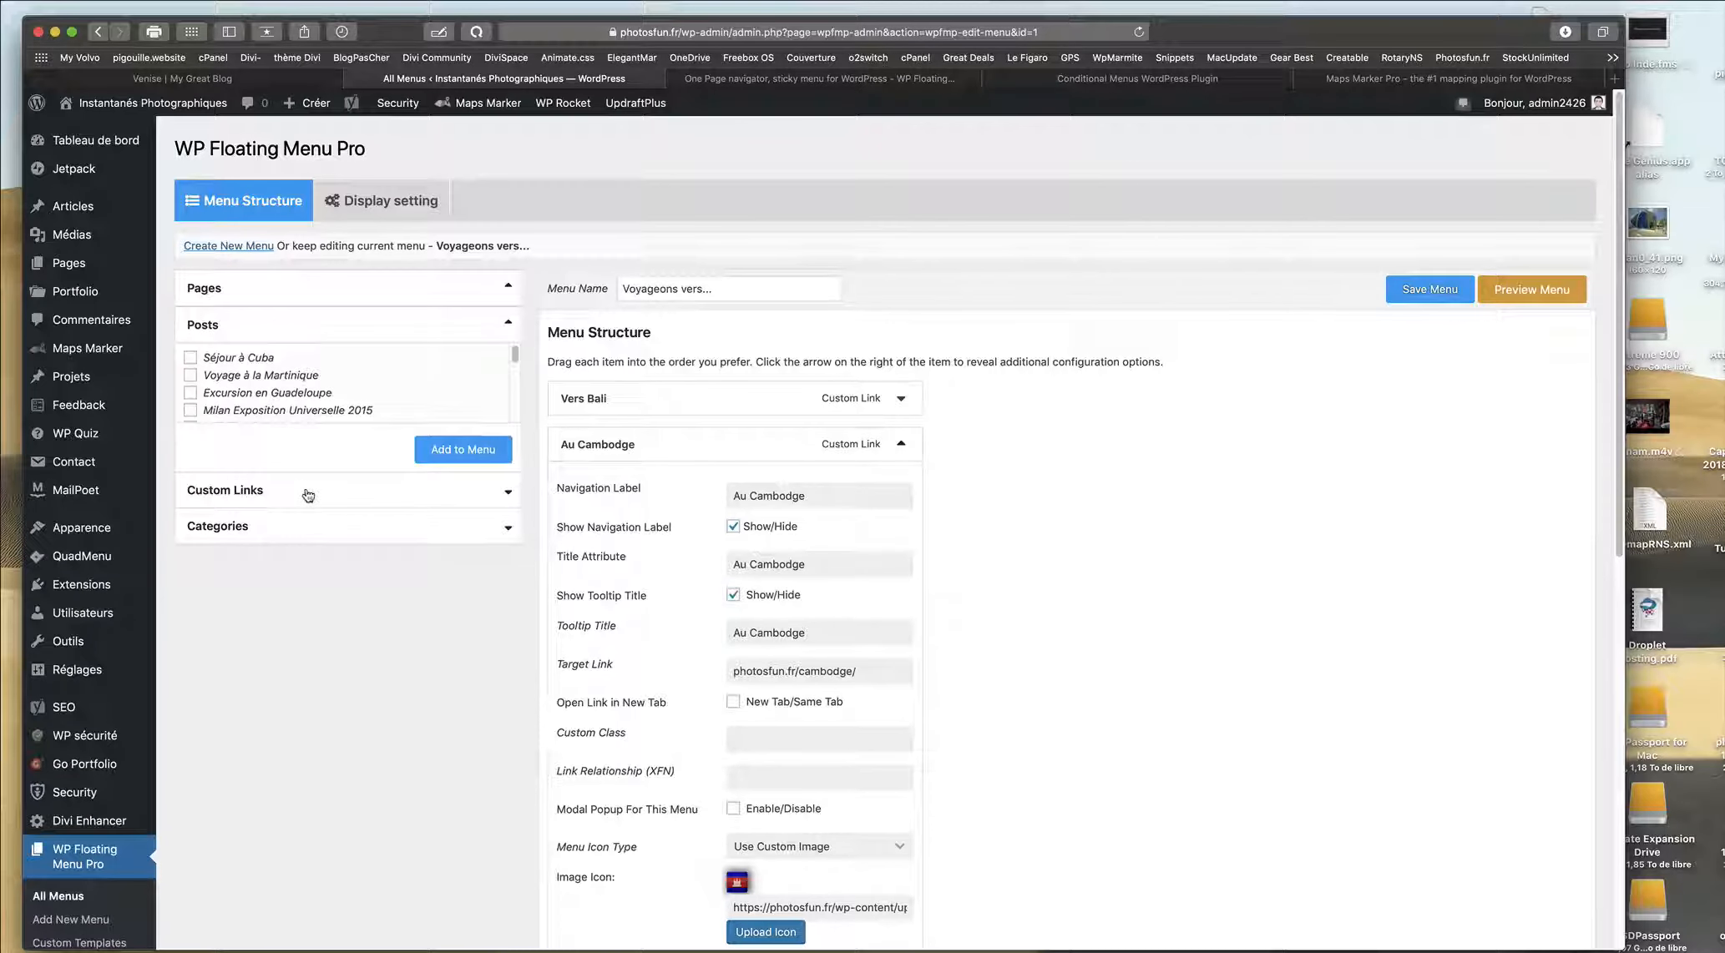
left_click(308, 495)
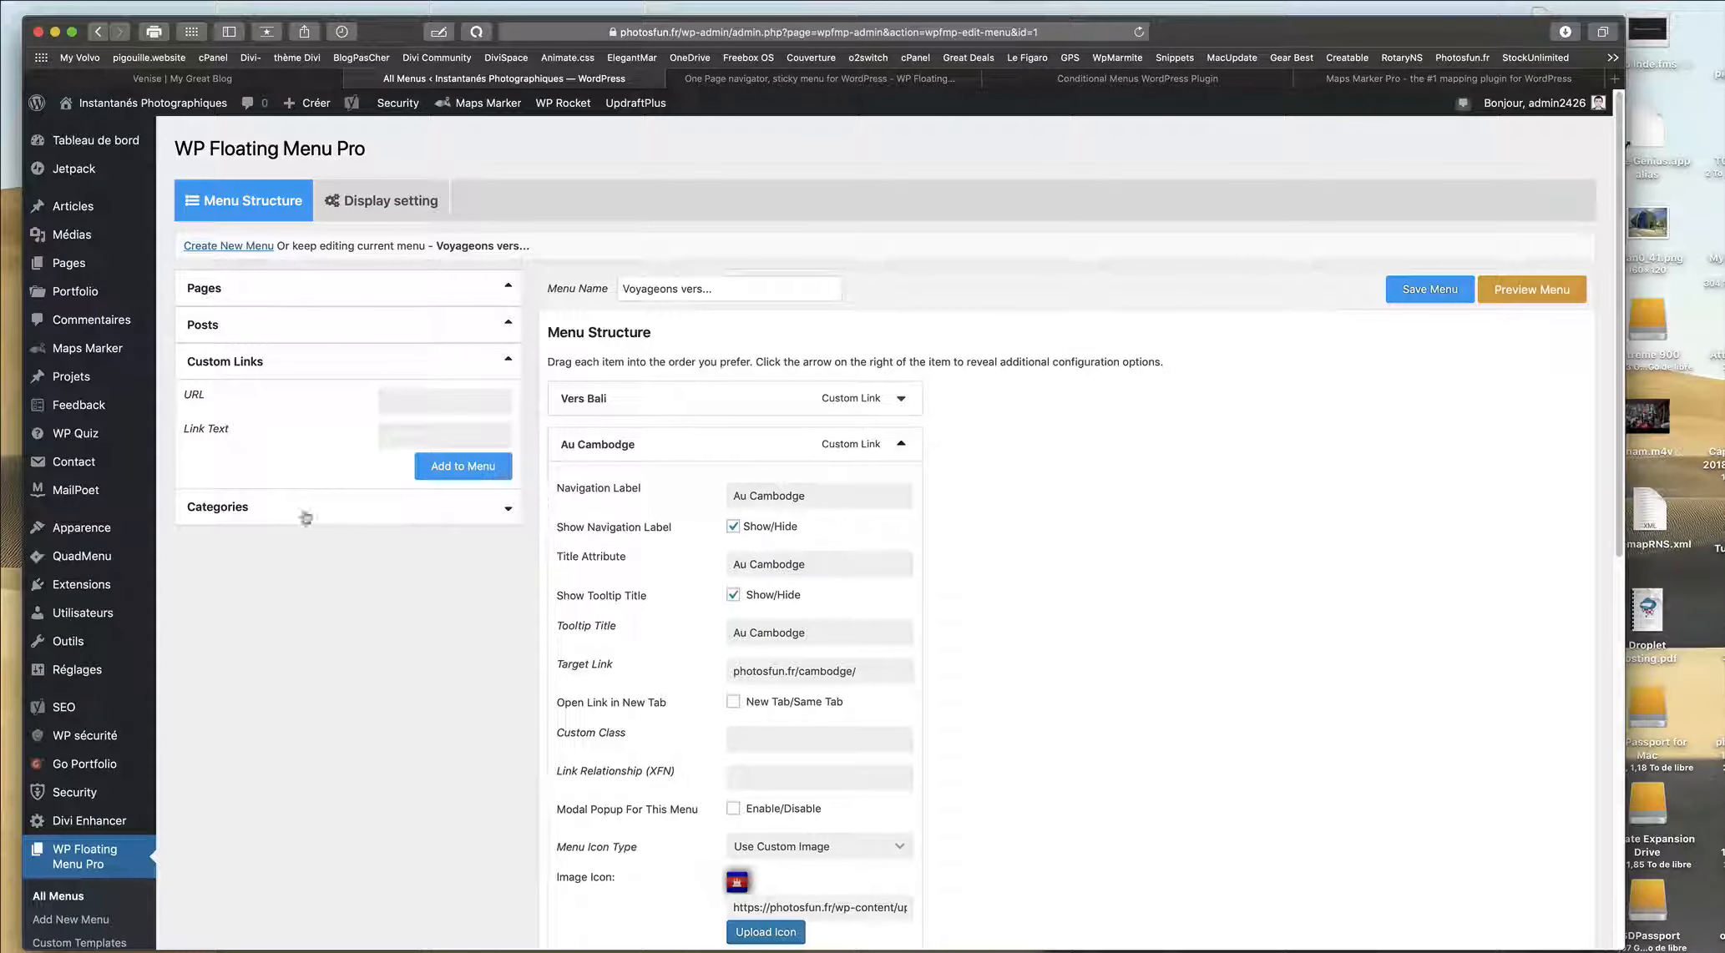
left_click(251, 510)
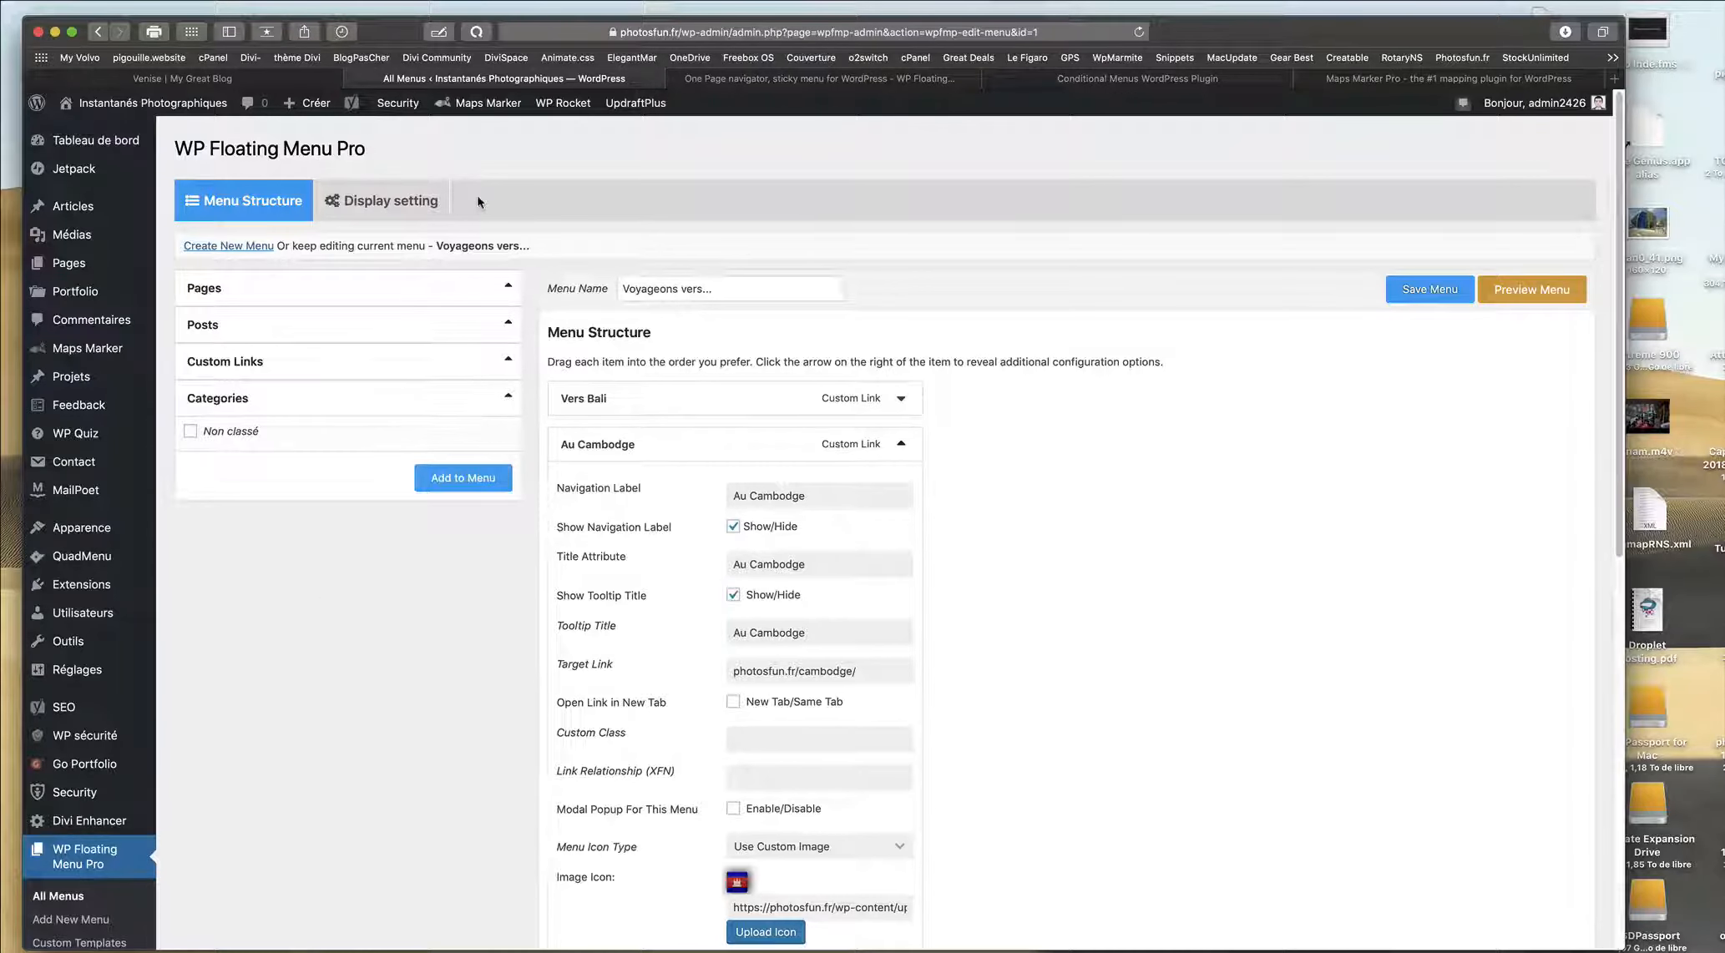
Return to the list of all menus, open the gauche menu for editing and examine the Contact item's modal popup settings.
left_click(85, 858)
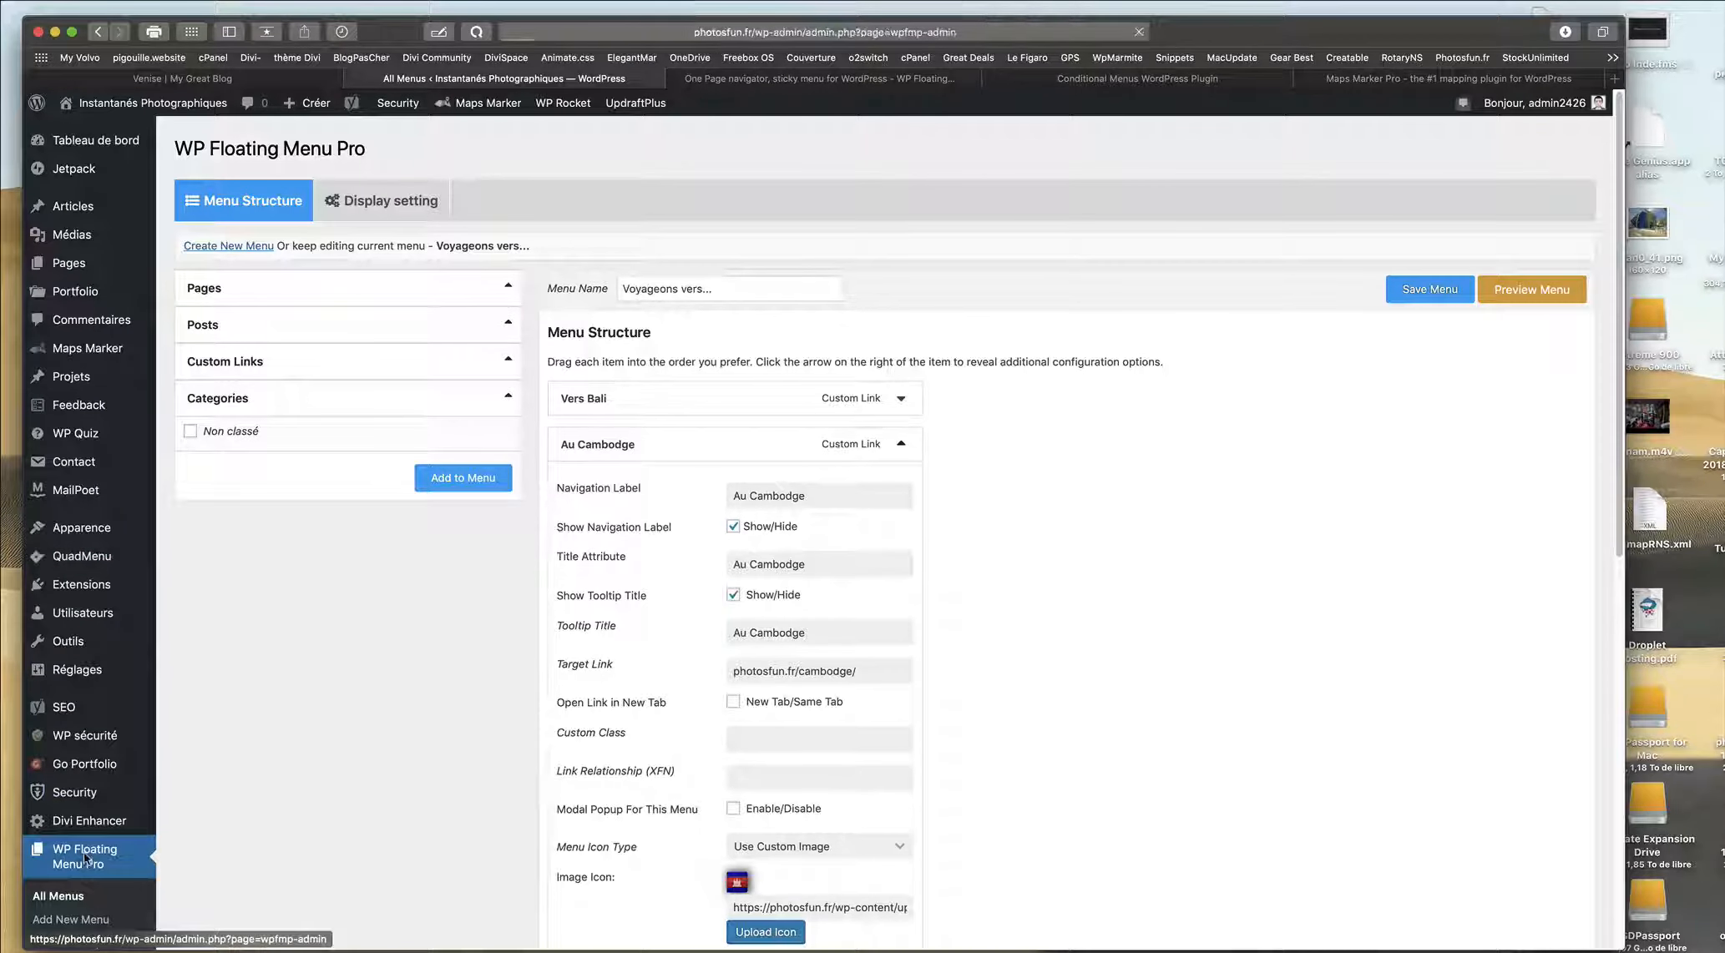
left_click(58, 896)
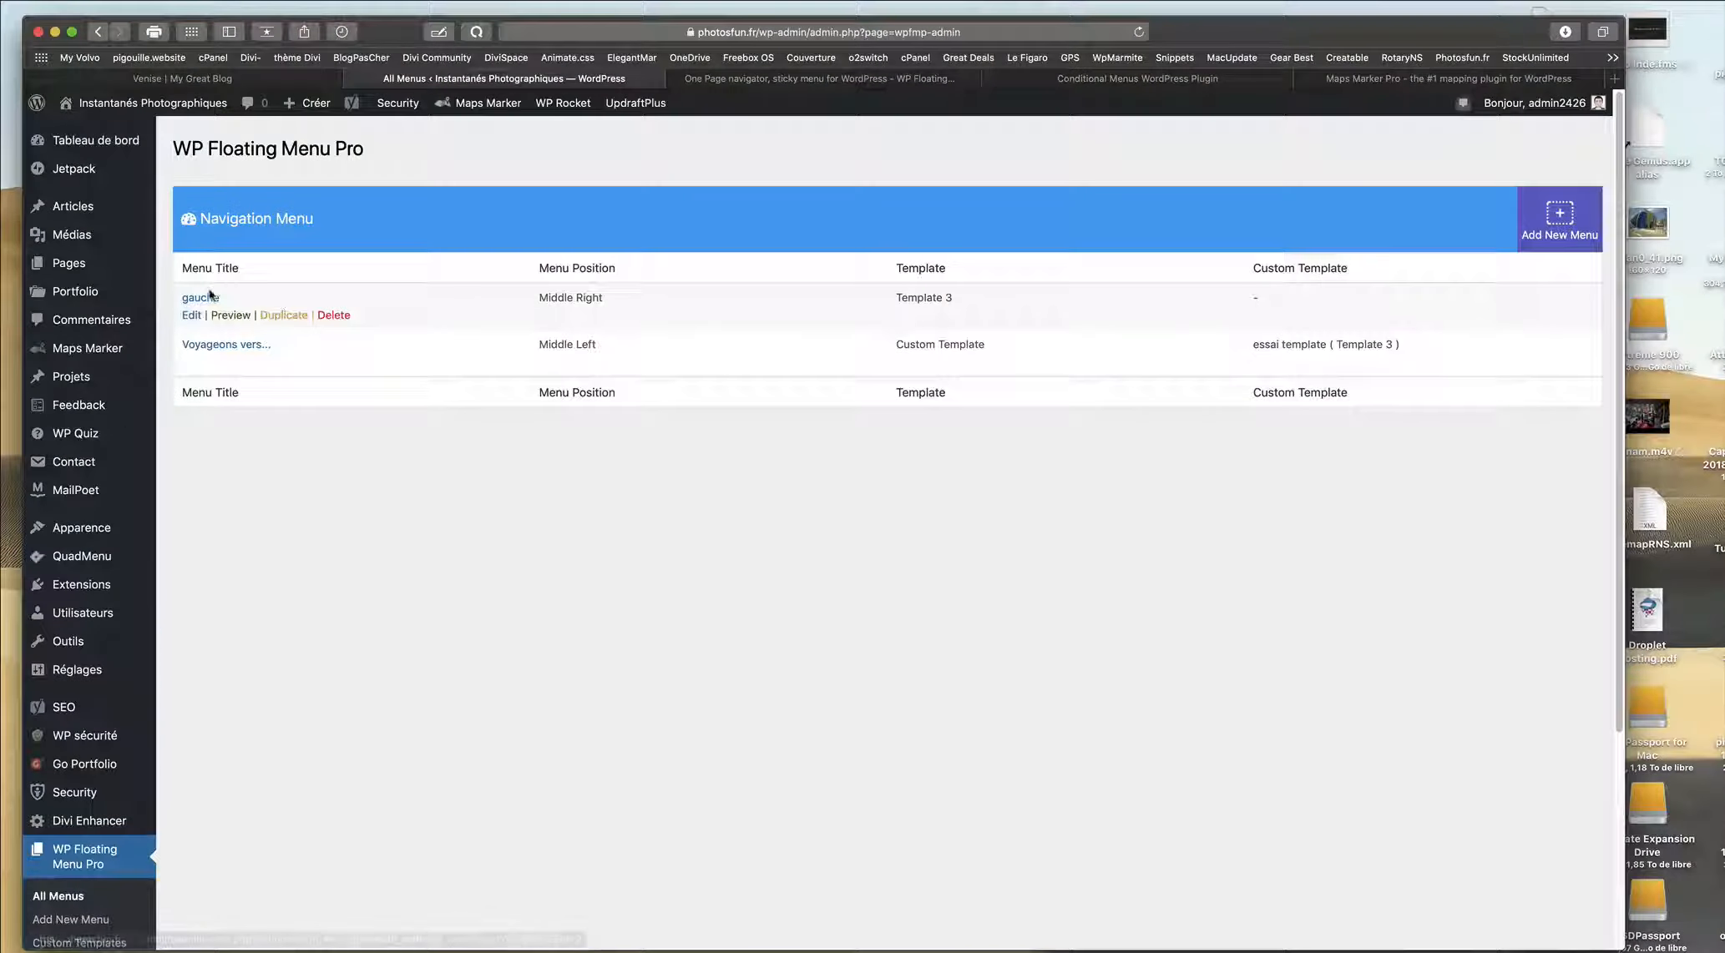
left_click(192, 315)
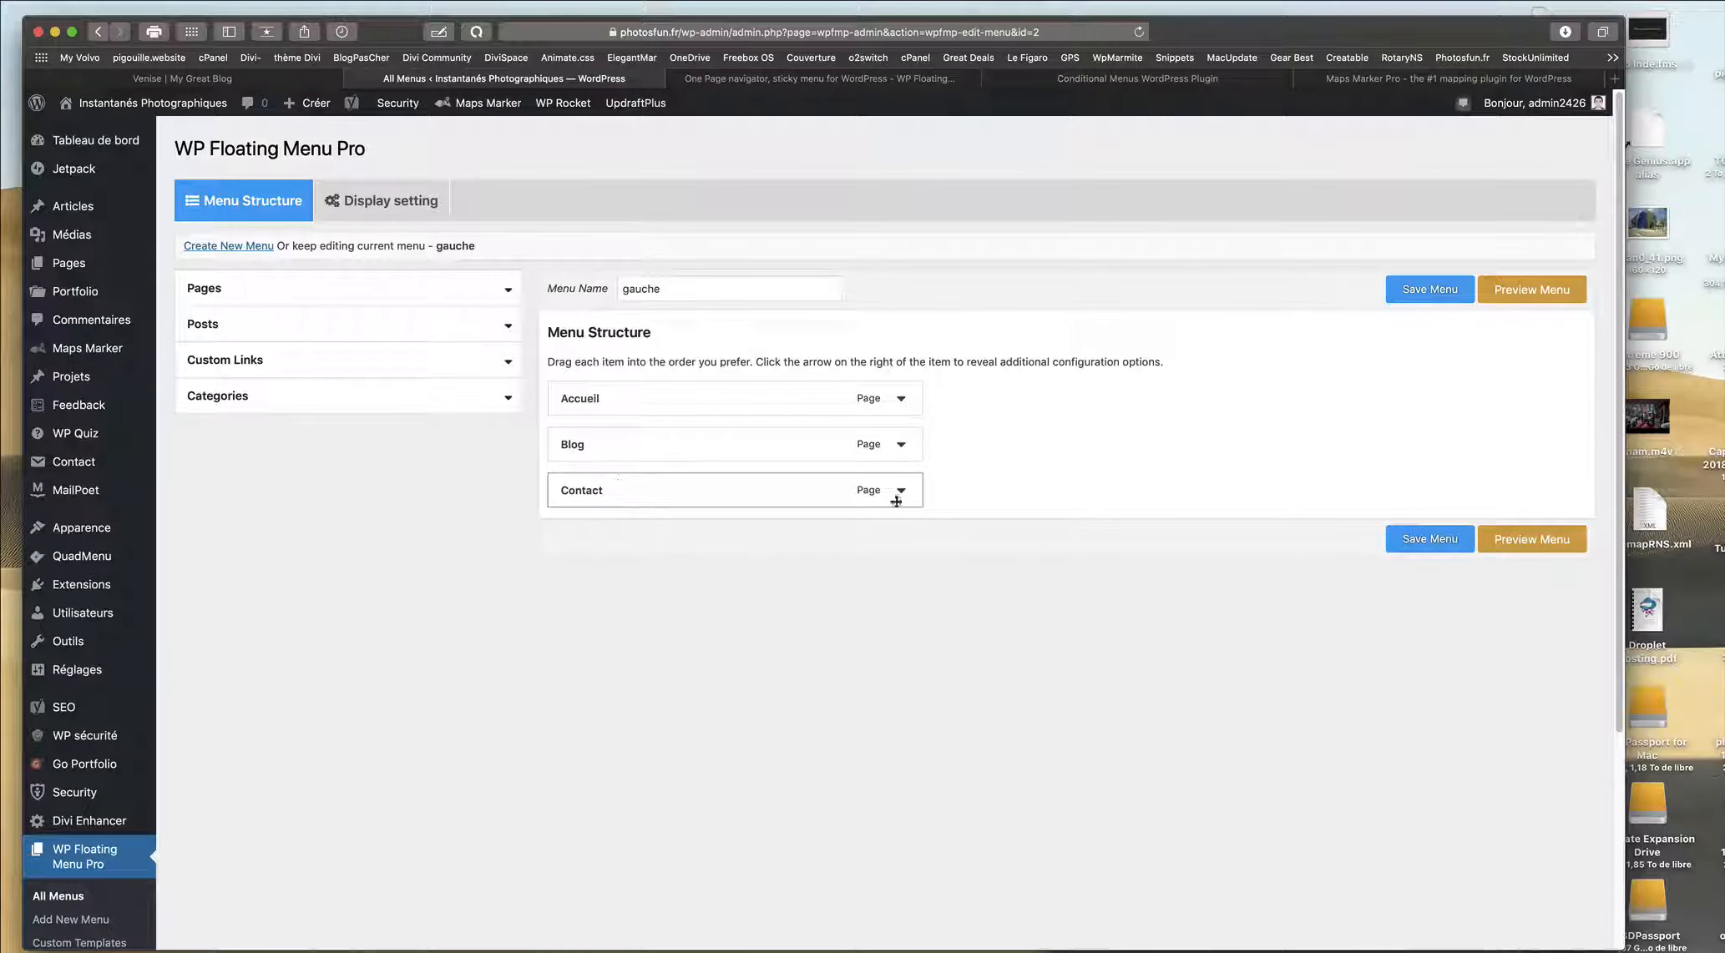
left_click(903, 491)
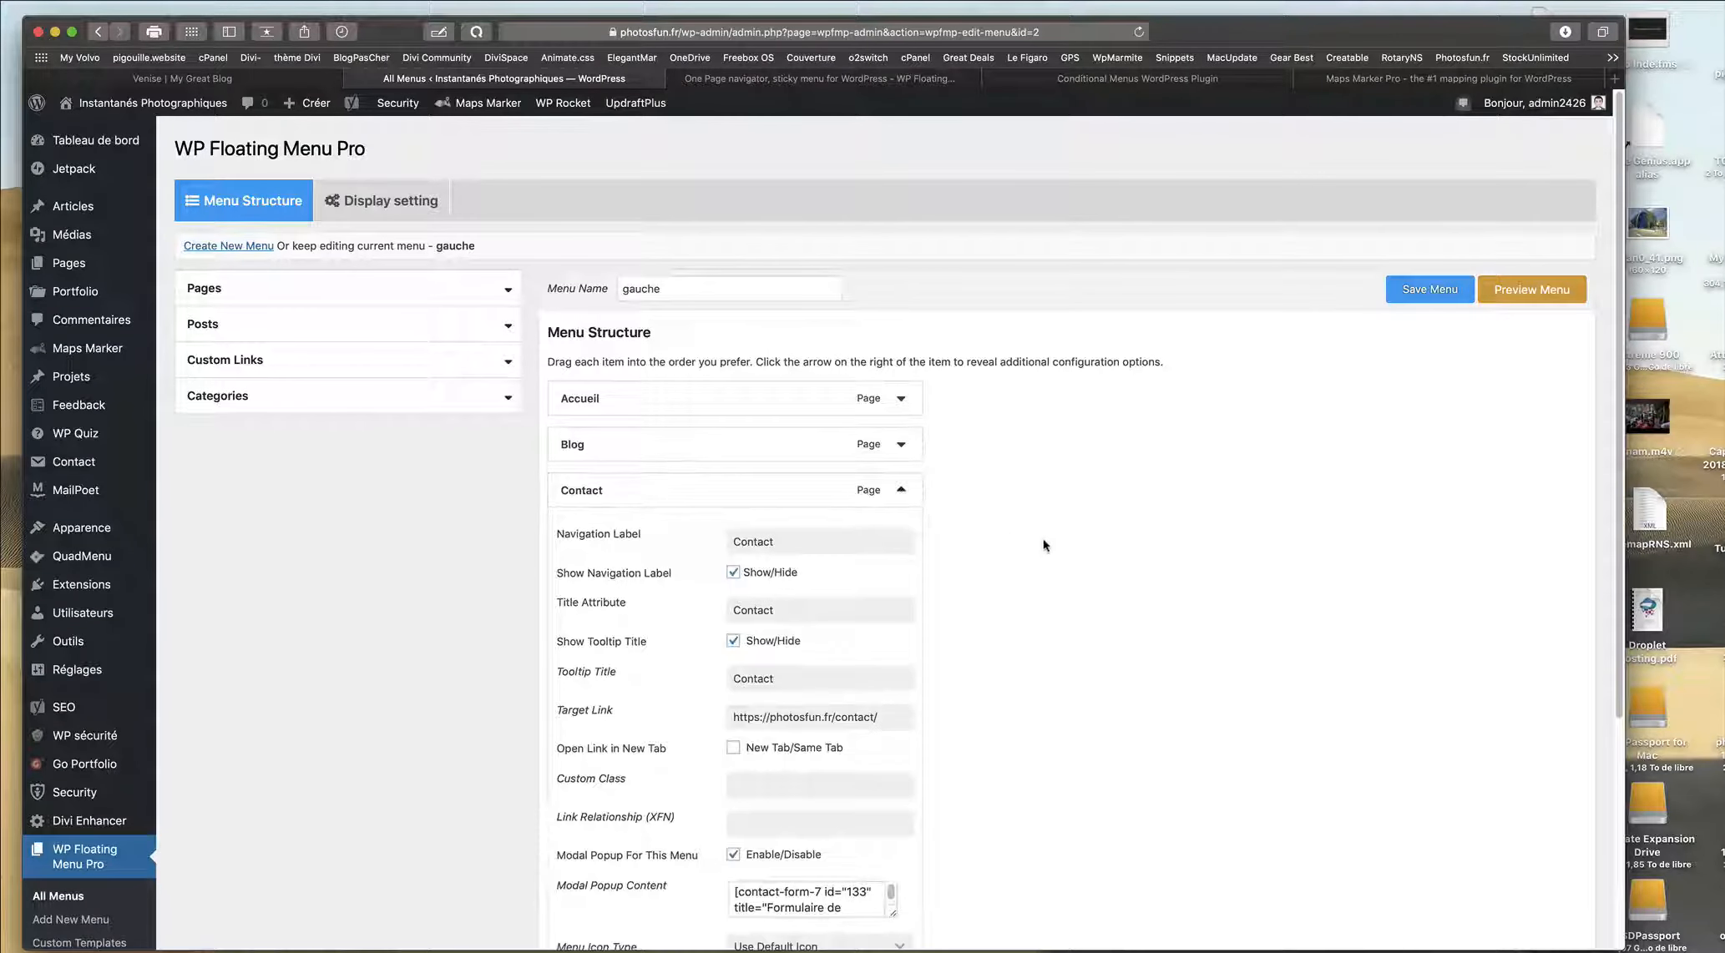
scroll(1056, 548, "down", 3)
scroll(1056, 547, "down", 2)
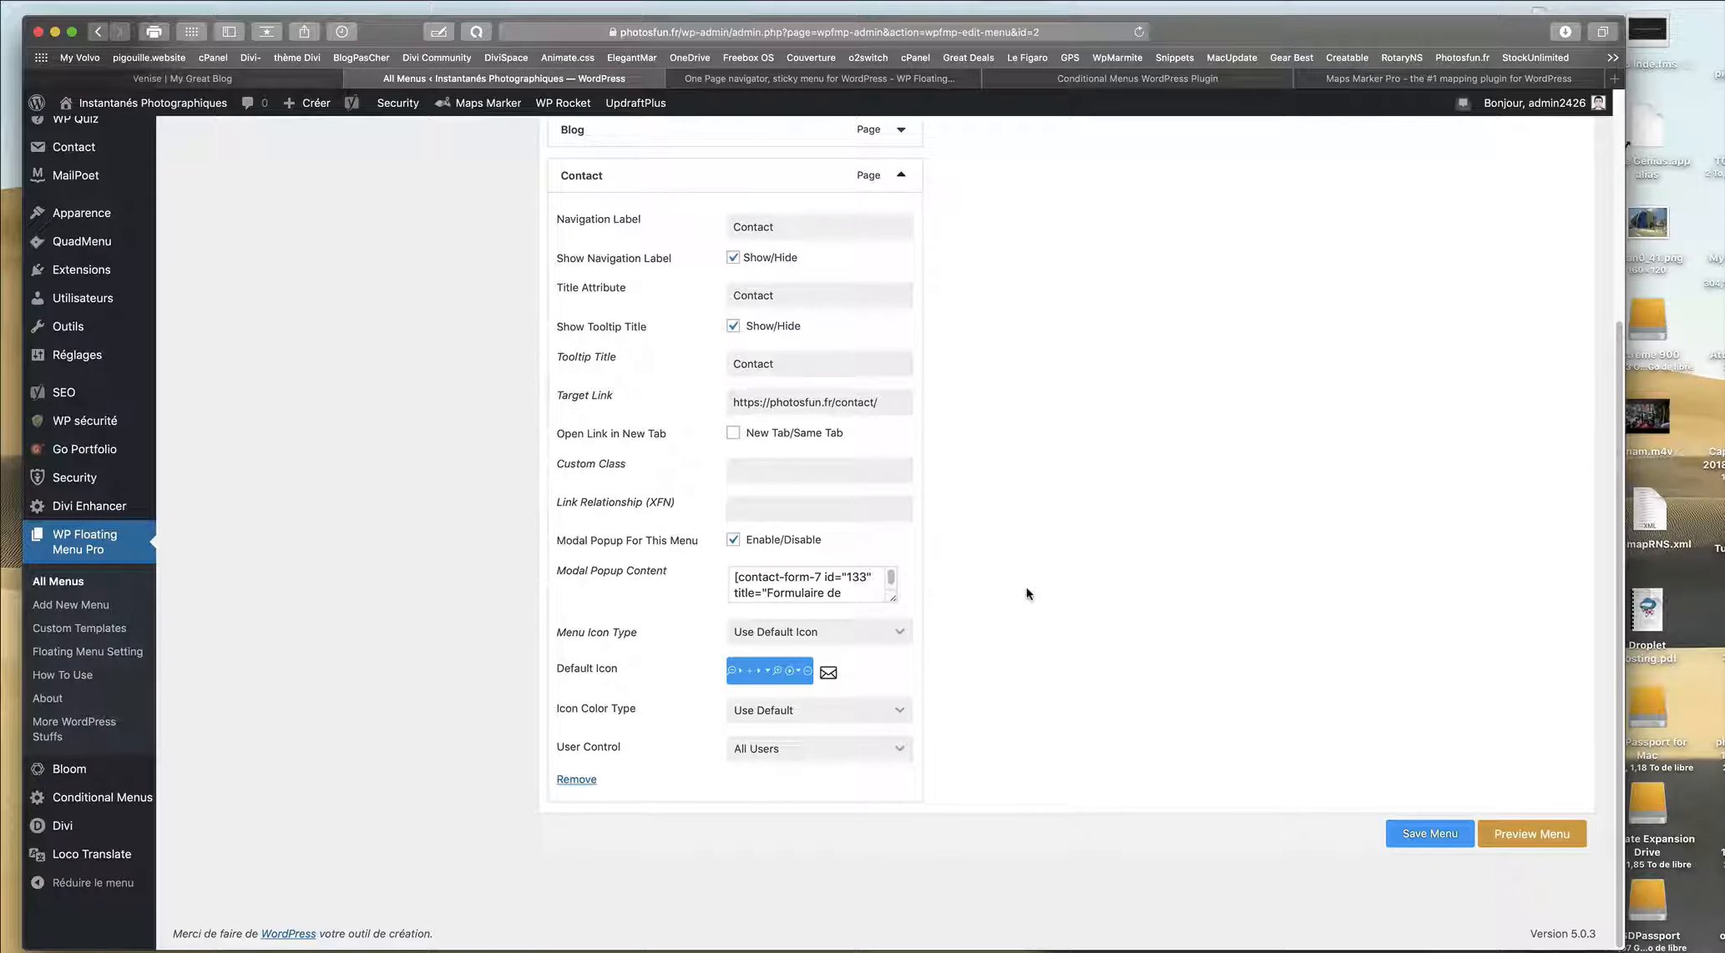
scroll(1027, 594, "up", 2)
Open the Instantanés Photographiques home page, display the contact form popup from the floating Contact item, and close it.
left_click(153, 104)
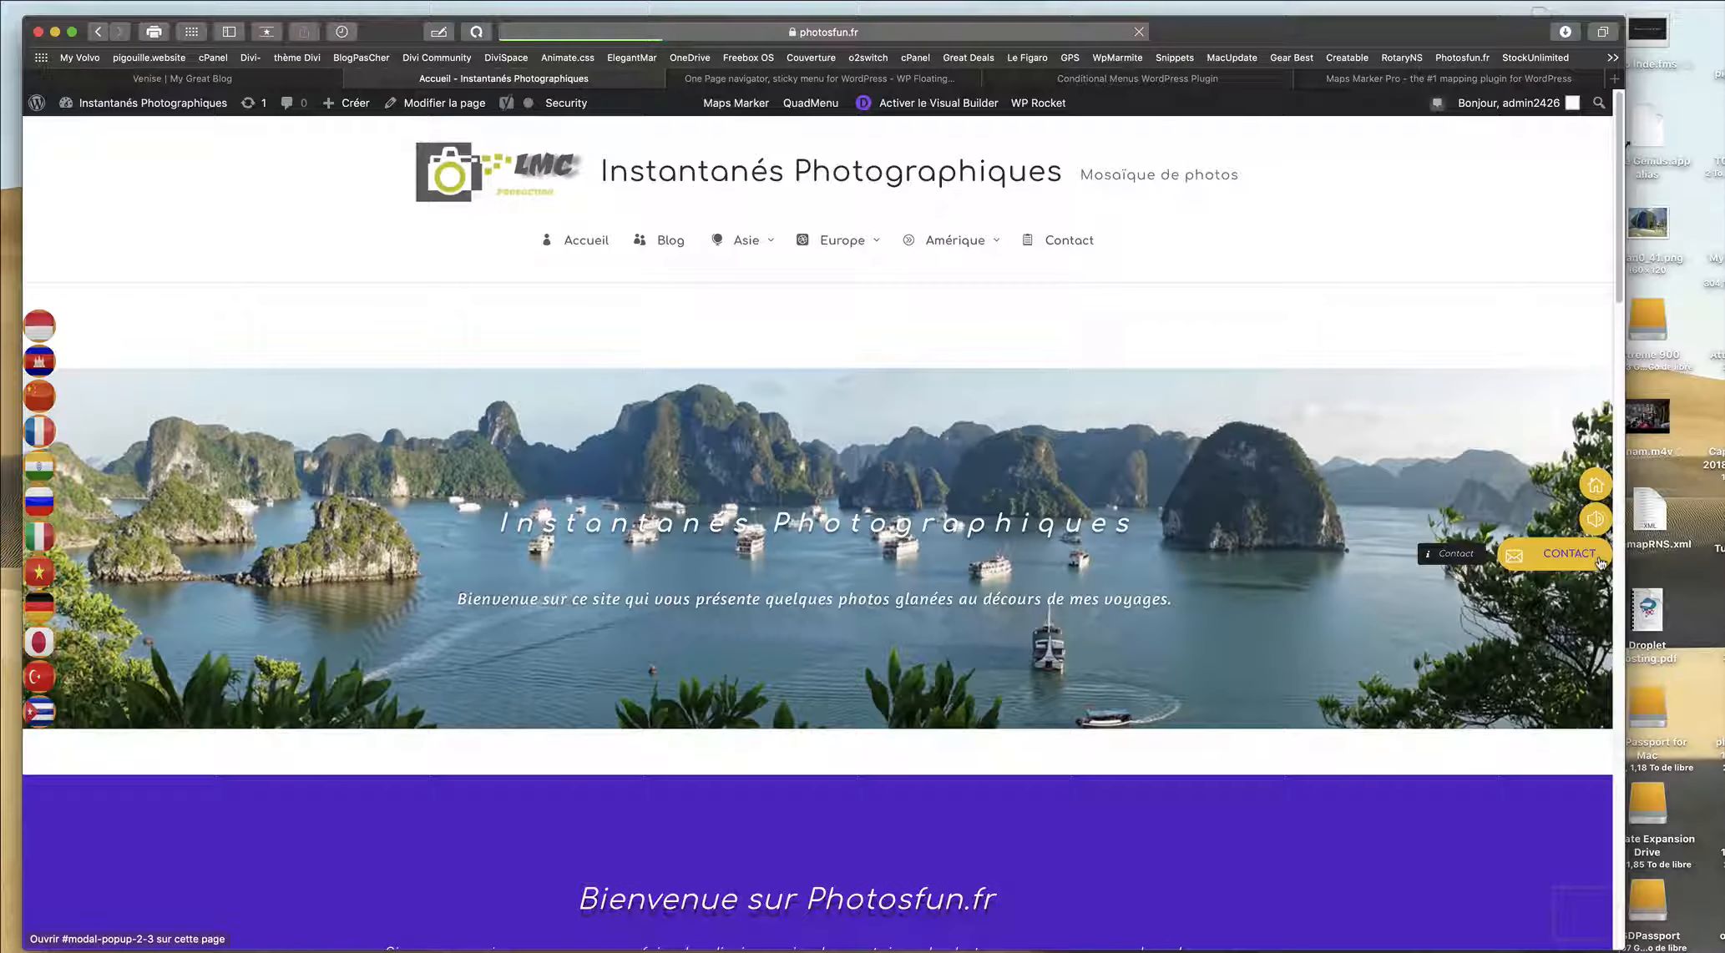
left_click(1590, 560)
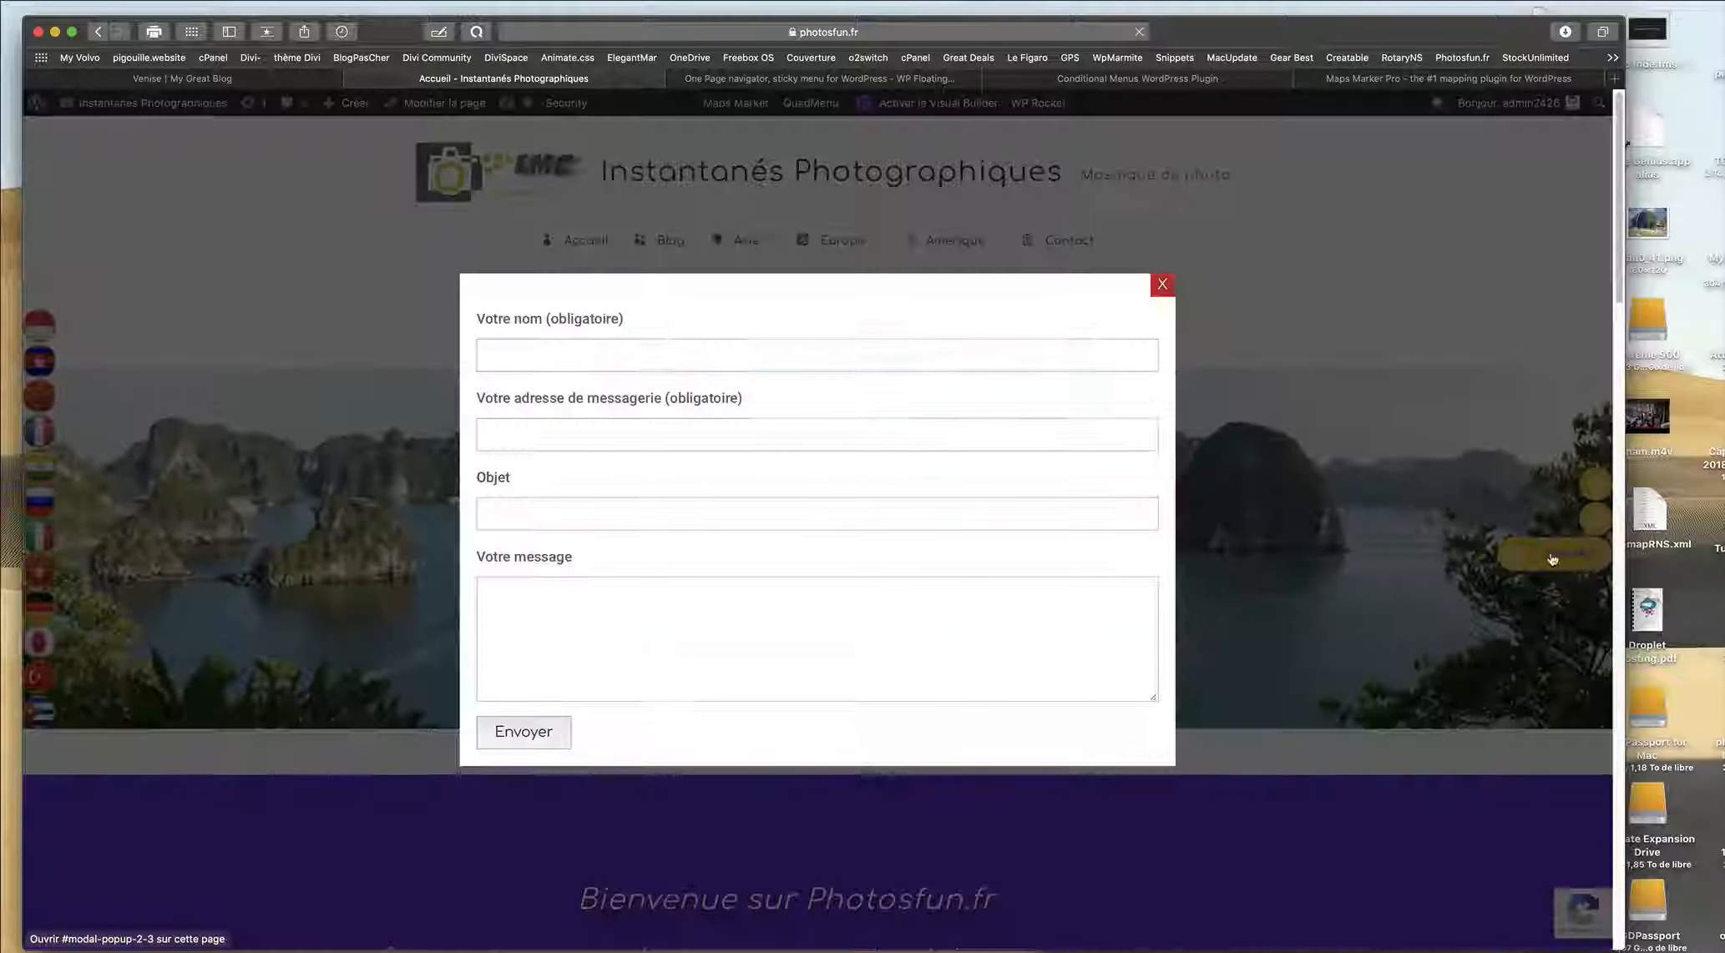
left_click(1161, 286)
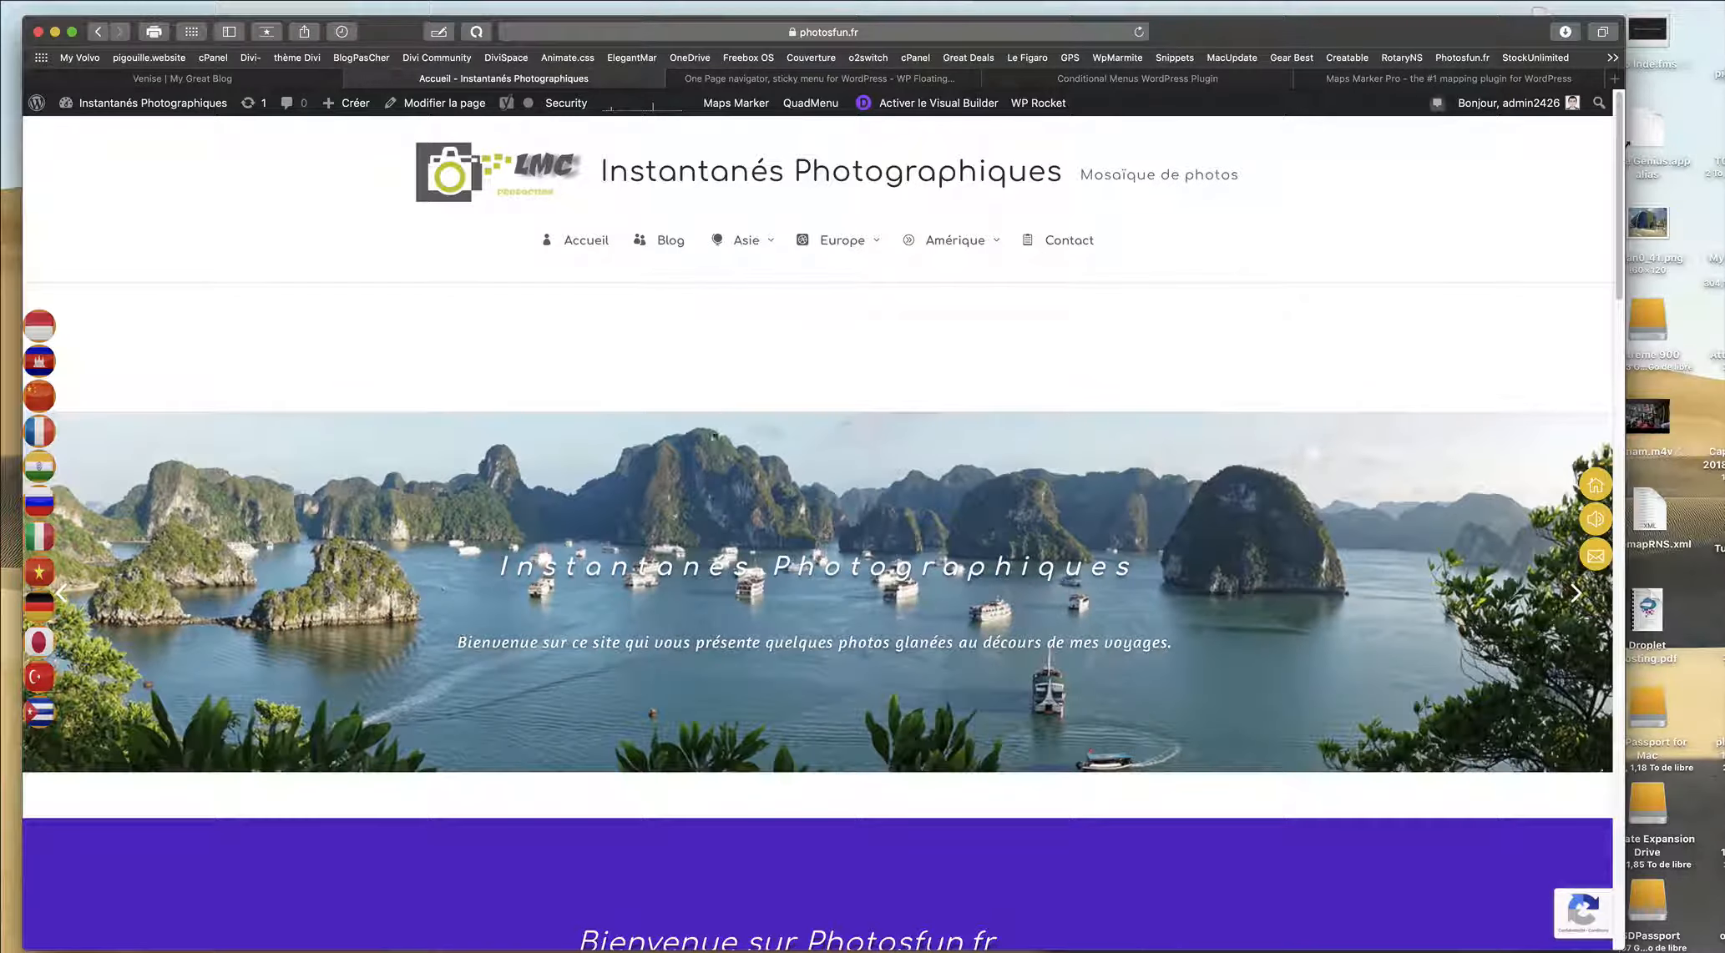
Go back to the Venise page of My Great Blog and expand its floating menu to check it while viewing the gallery.
left_click(182, 78)
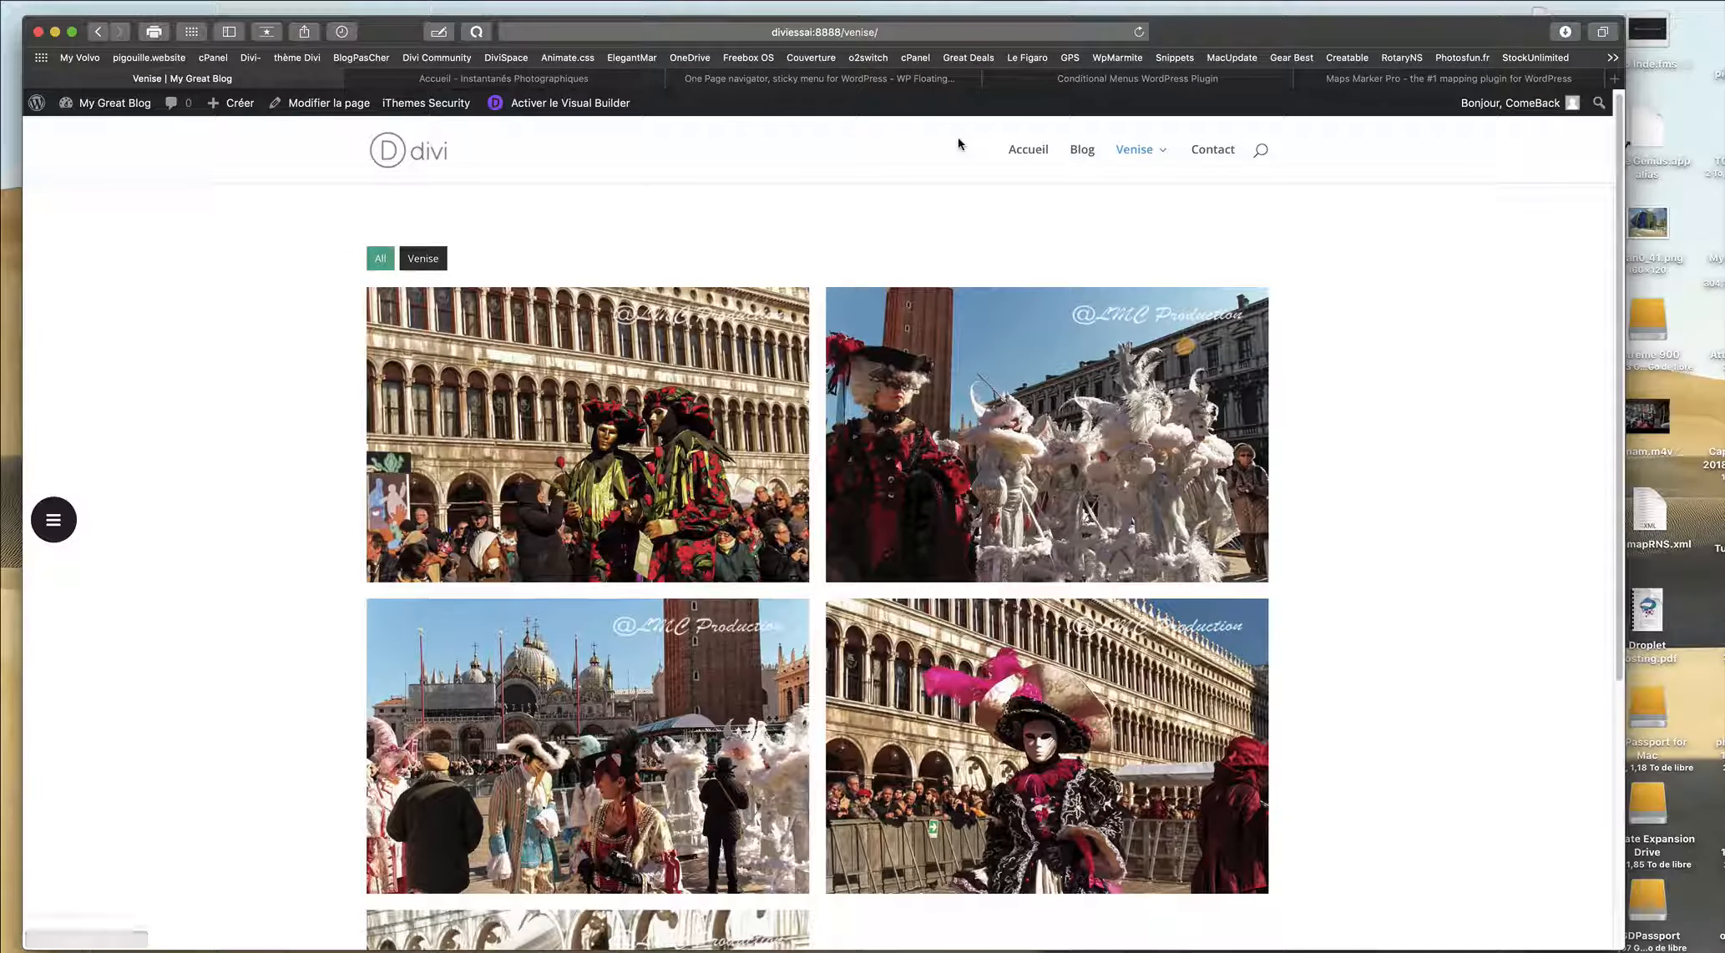
mouse_move(1145, 157)
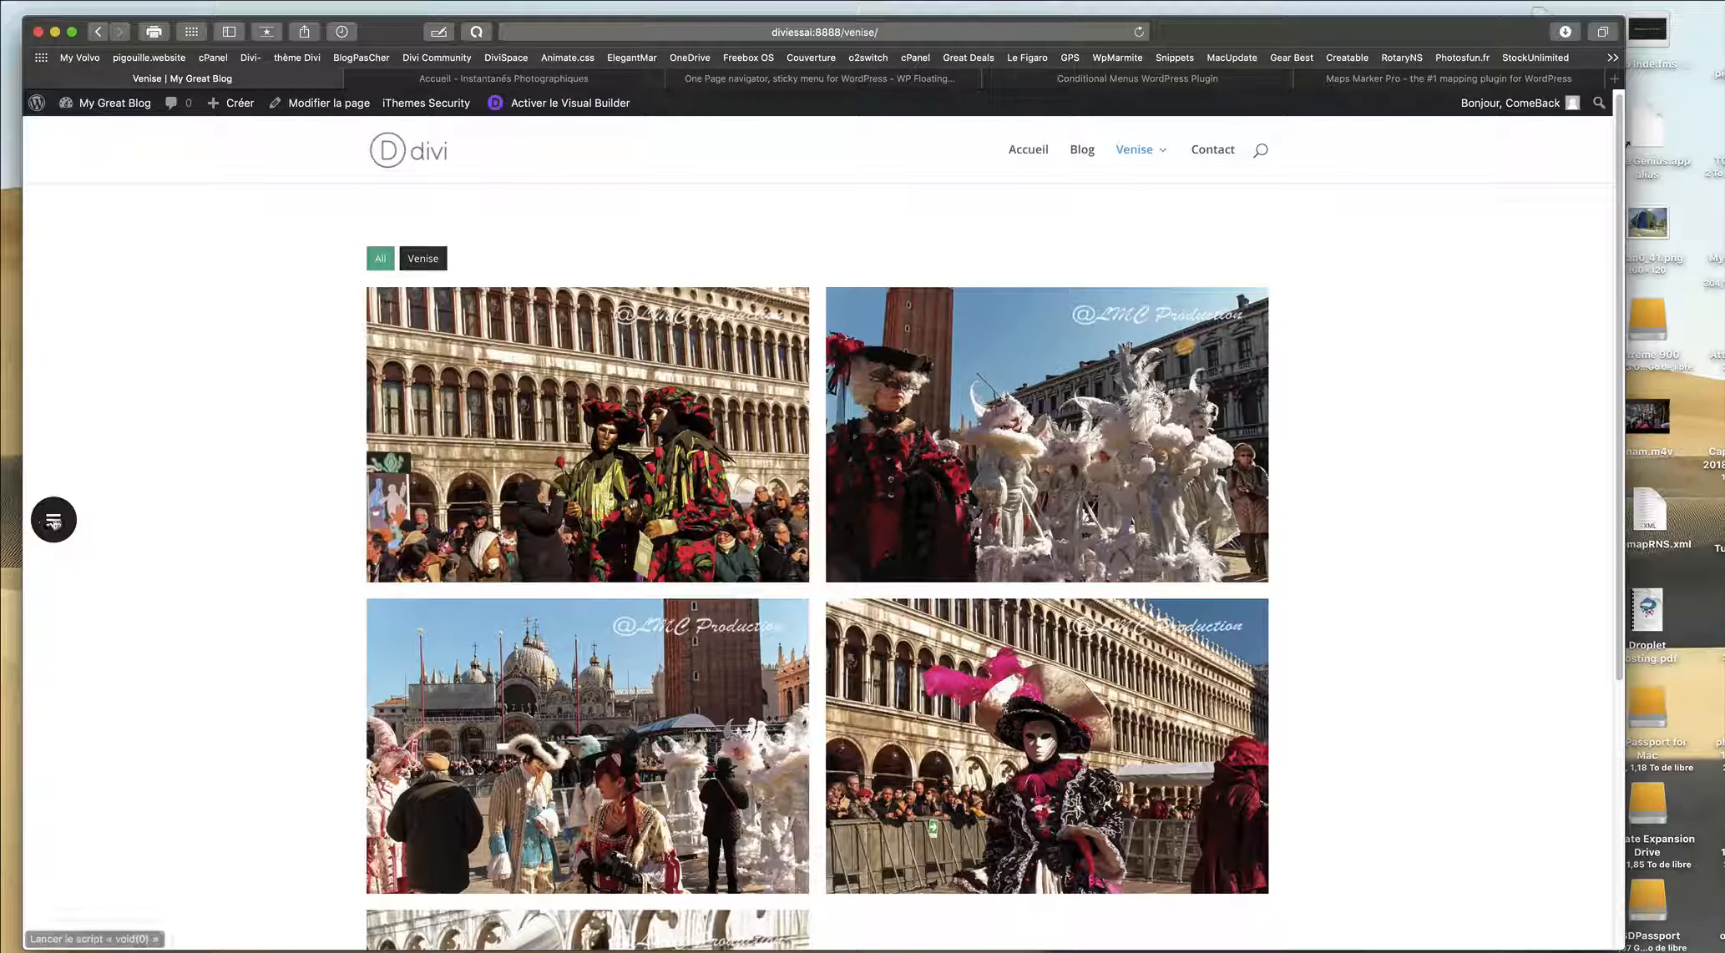
left_click(53, 519)
scroll(234, 463, "down", 5)
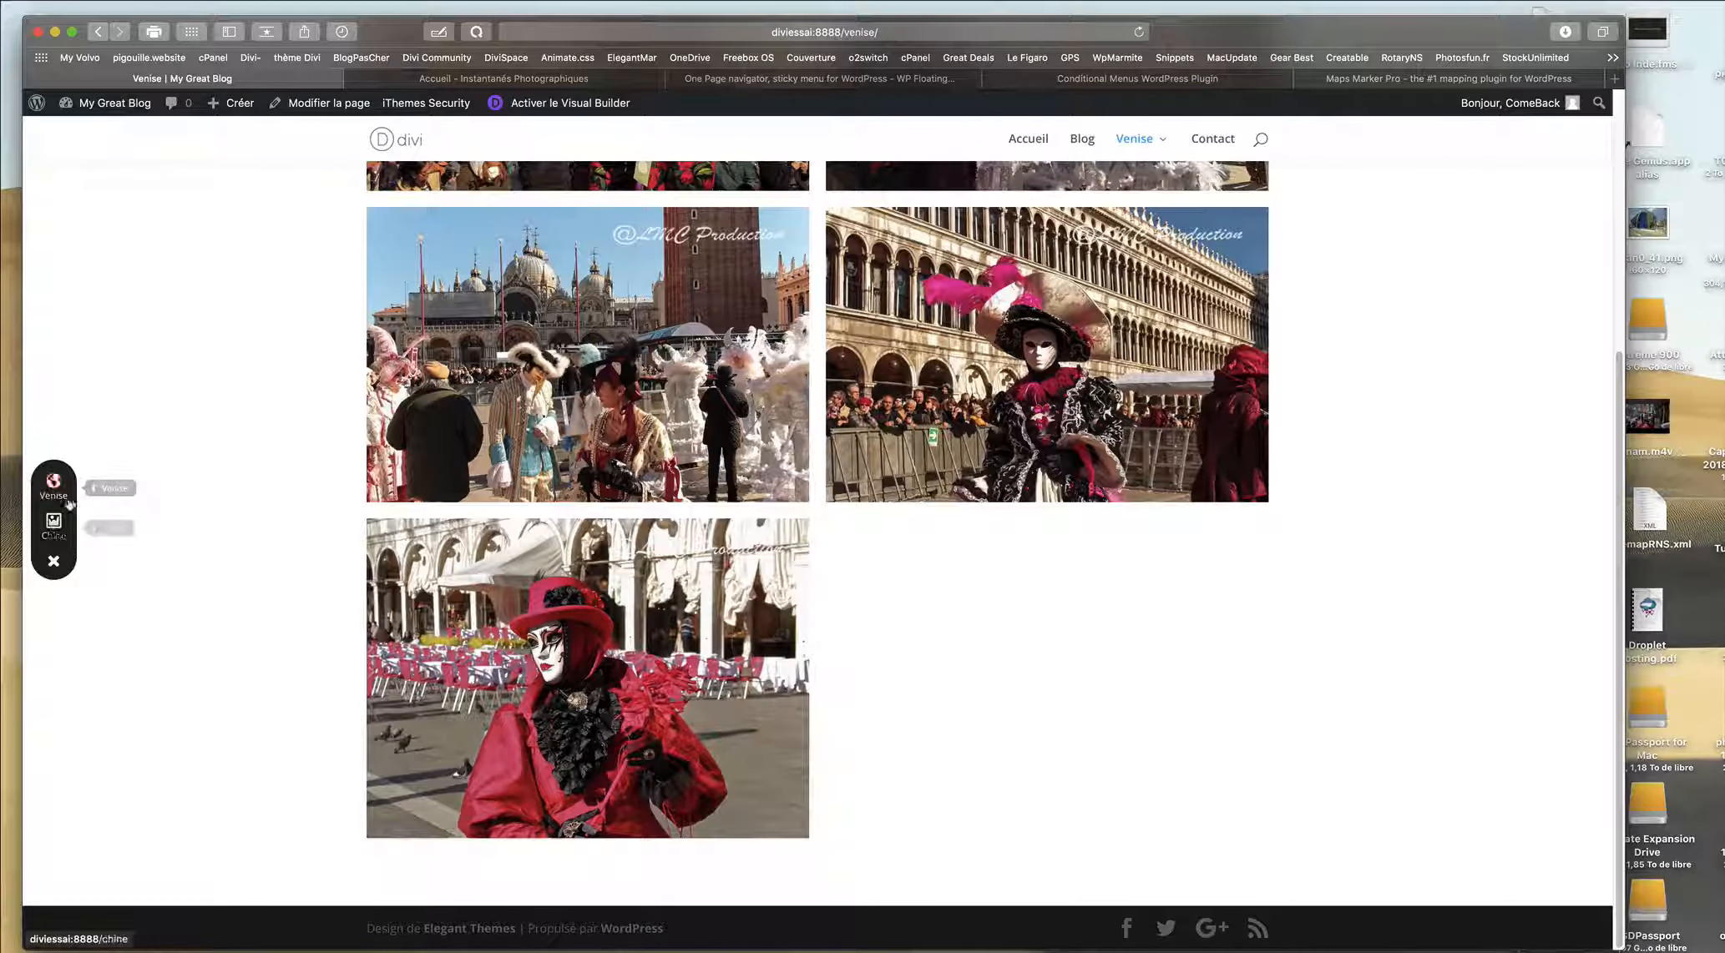
Return to the My Great Blog dashboard and open WP Floating Menu's custom template list.
left_click(114, 104)
mouse_move(101, 653)
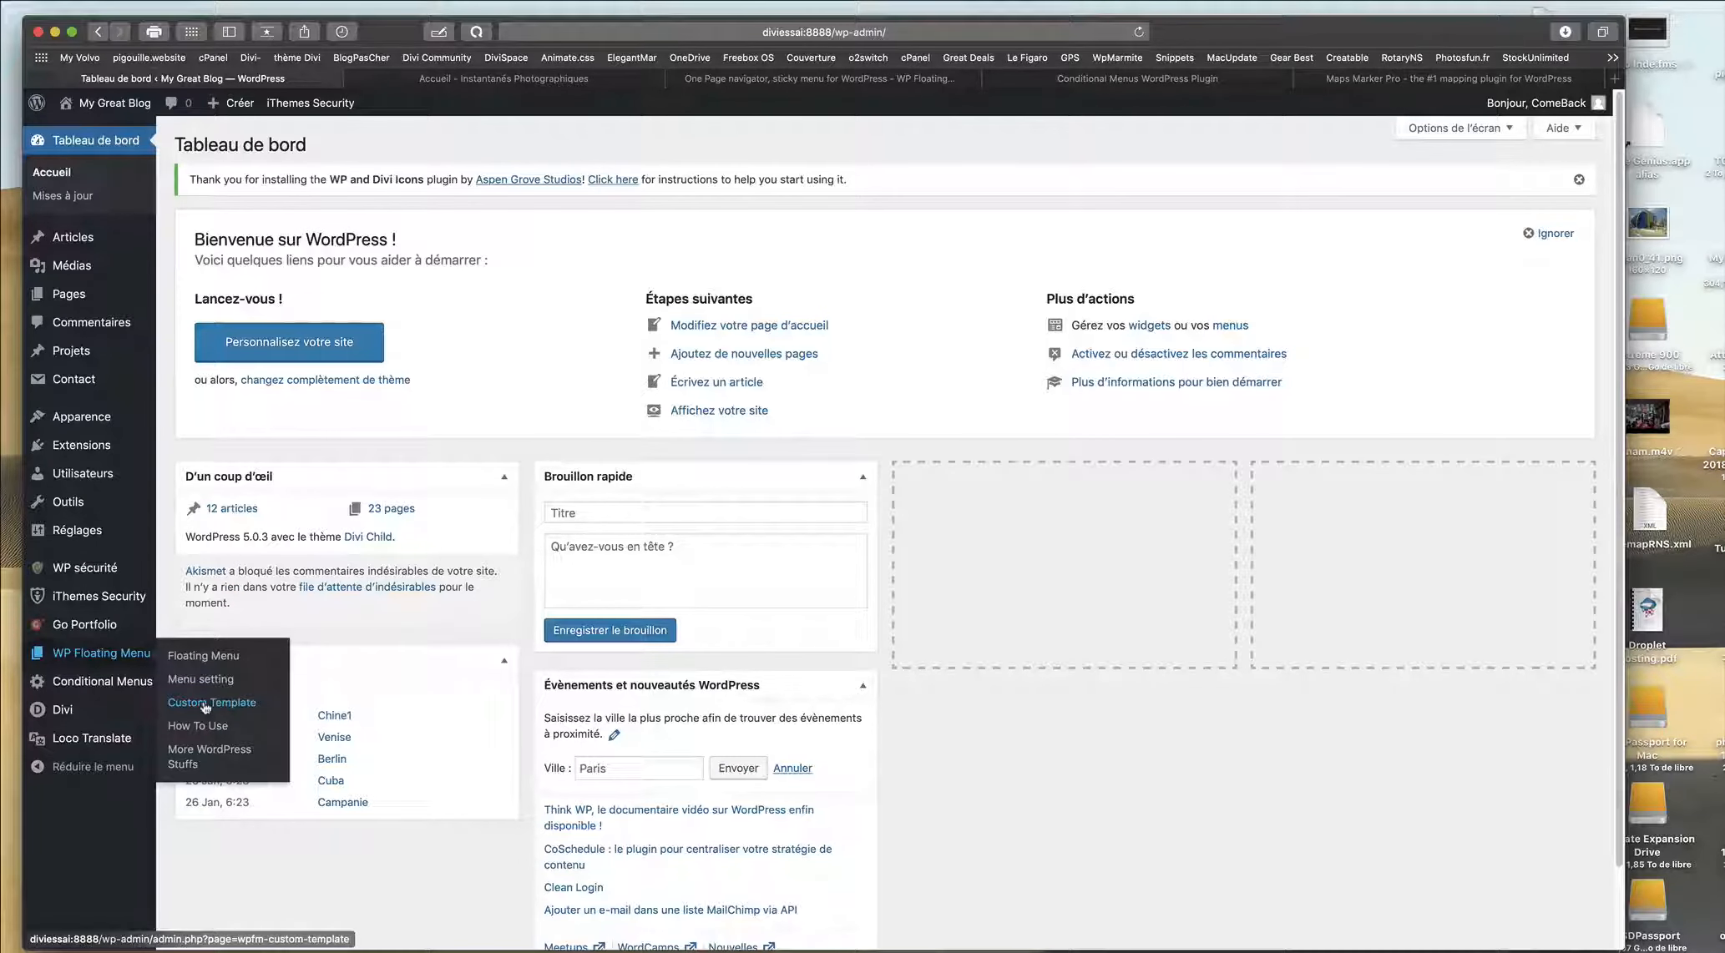
left_click(204, 704)
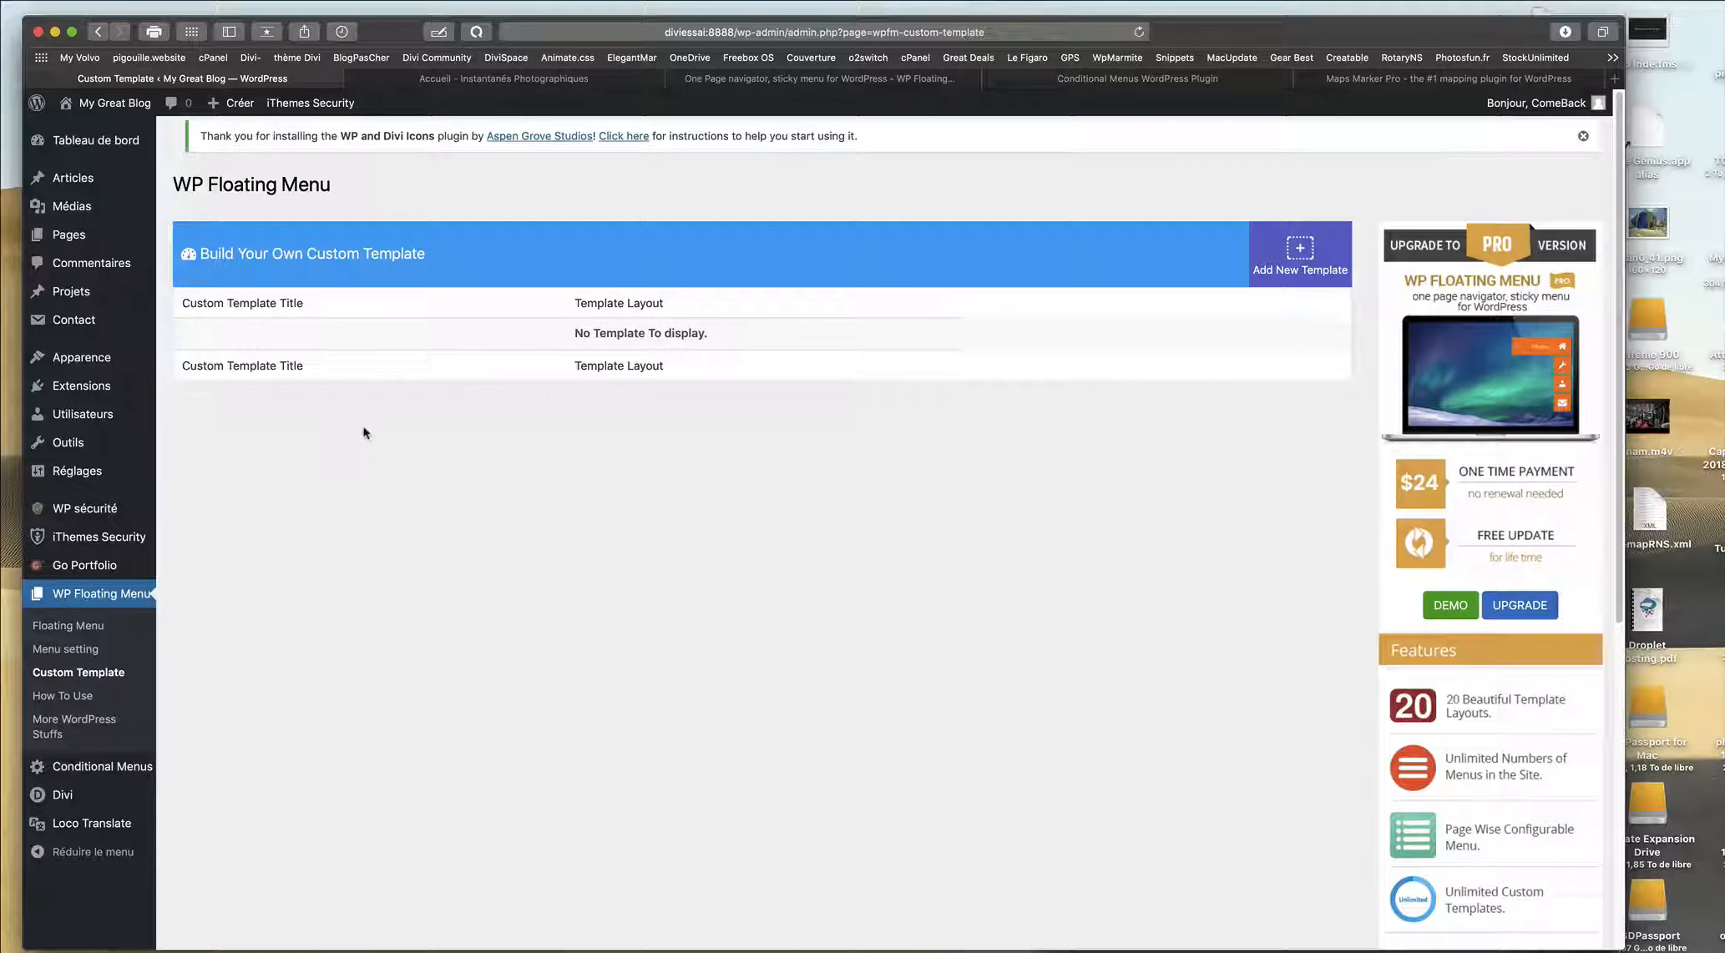